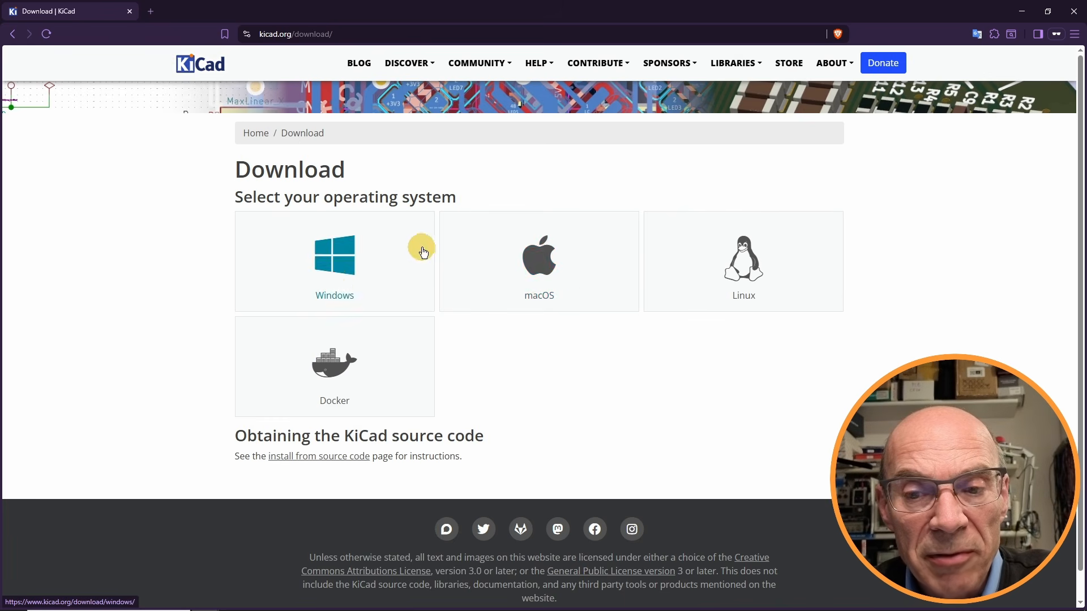
Download the KiCad 10.0.0 installer for 64-bit x64 Windows from the KiCad download page.
{"action": "left_click", "coordinate": [275, 275]}
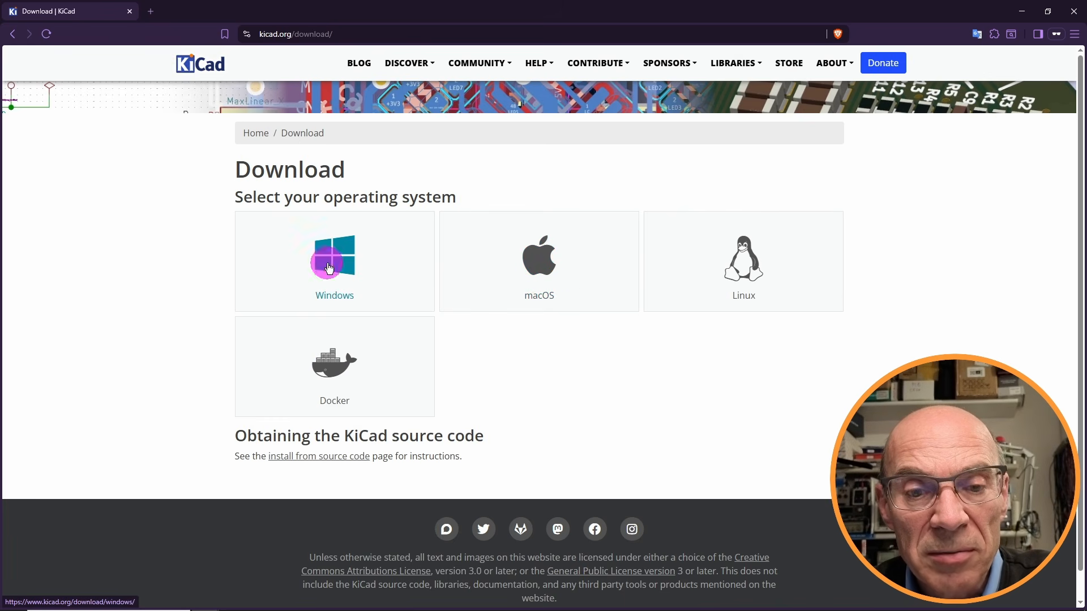
{"action": "scroll", "coordinate": [226, 294], "scroll_direction": "down", "scroll_amount": 3}
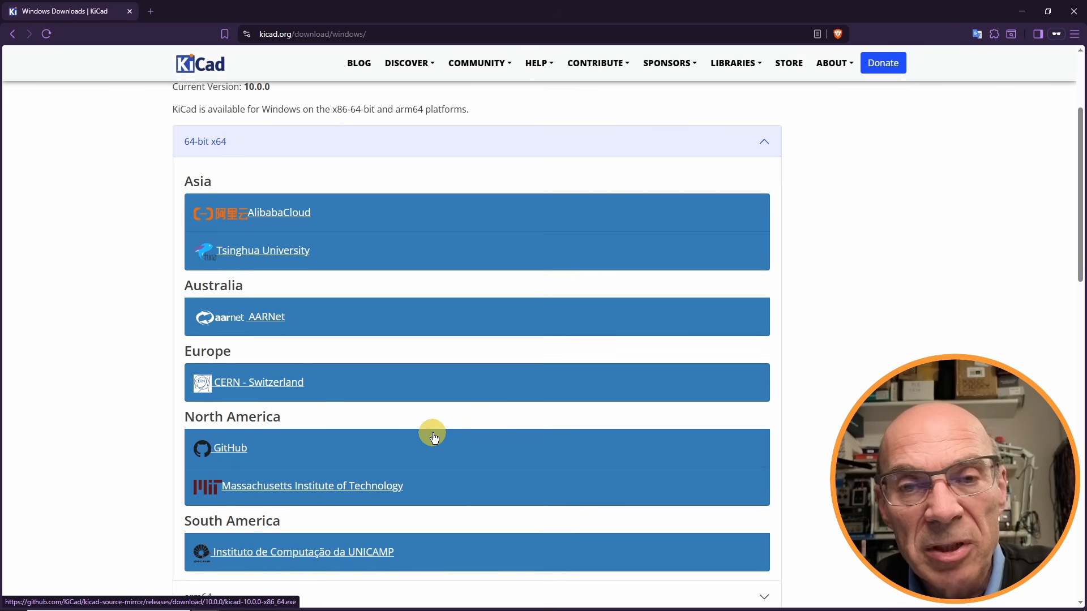
{"action": "left_click", "coordinate": [394, 562]}
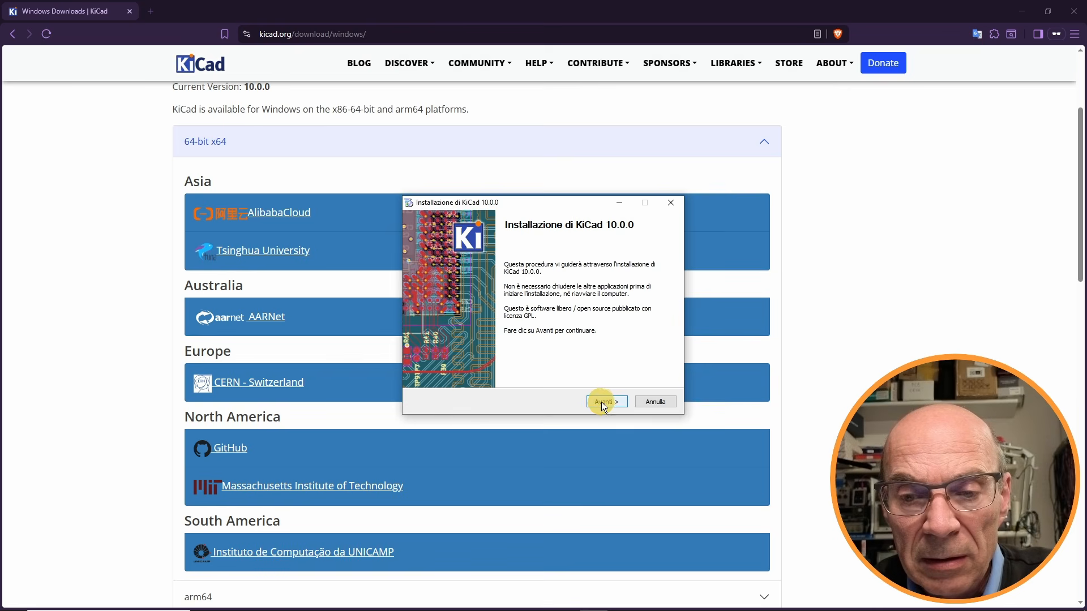
Install KiCad 10.0.0 for all users with the default components in C:\Program Files\KiCad\10.0.
{"action": "left_click", "coordinate": [604, 403]}
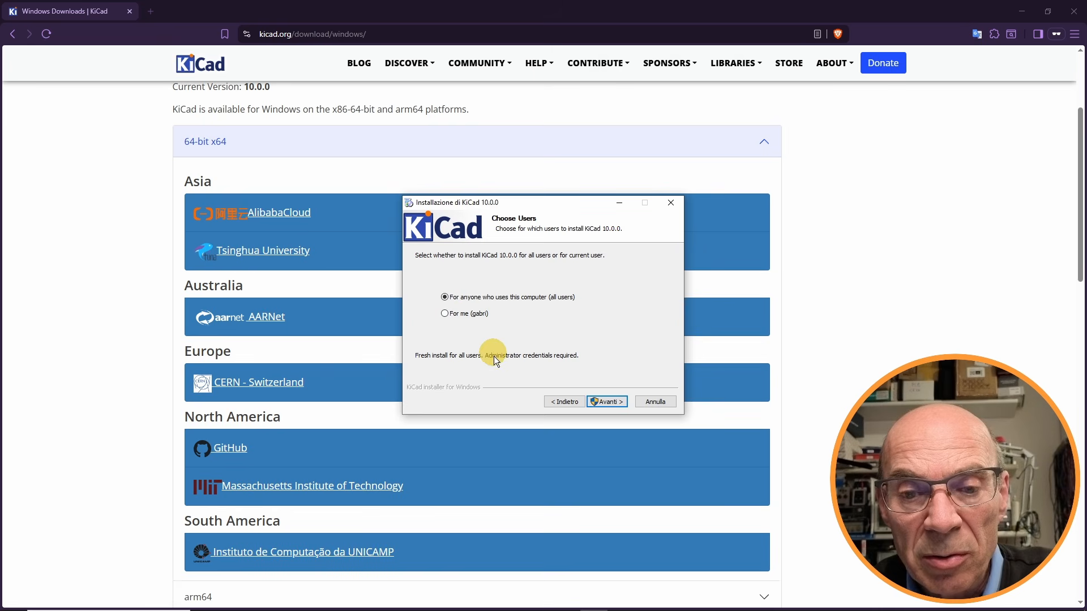
{"action": "left_click", "coordinate": [605, 402]}
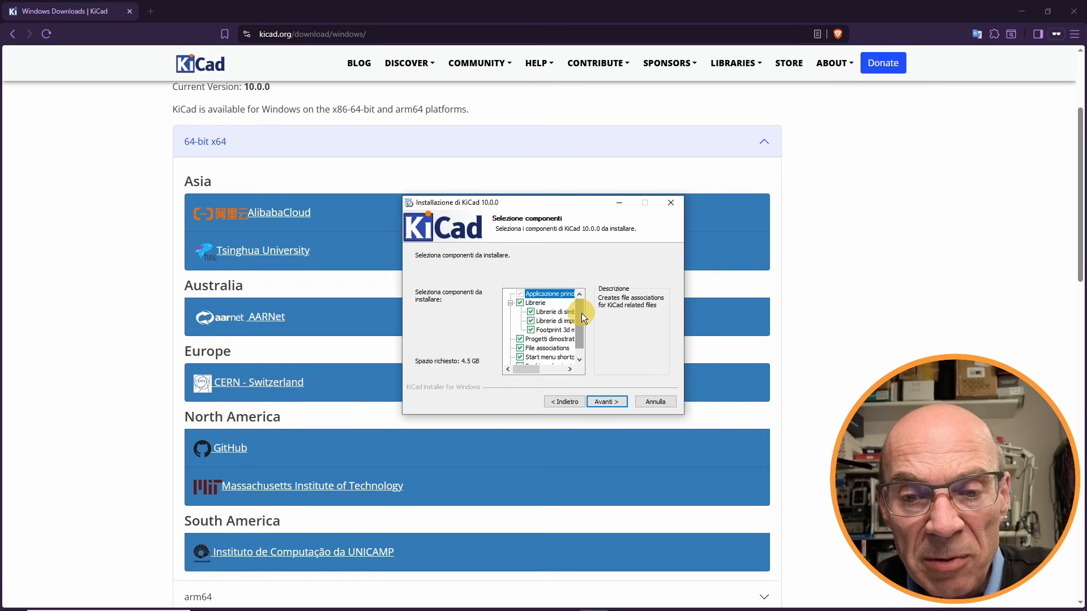
{"action": "scroll", "coordinate": [582, 313], "scroll_direction": "down", "scroll_amount": 1}
{"action": "scroll", "coordinate": [580, 311], "scroll_direction": "up", "scroll_amount": 1}
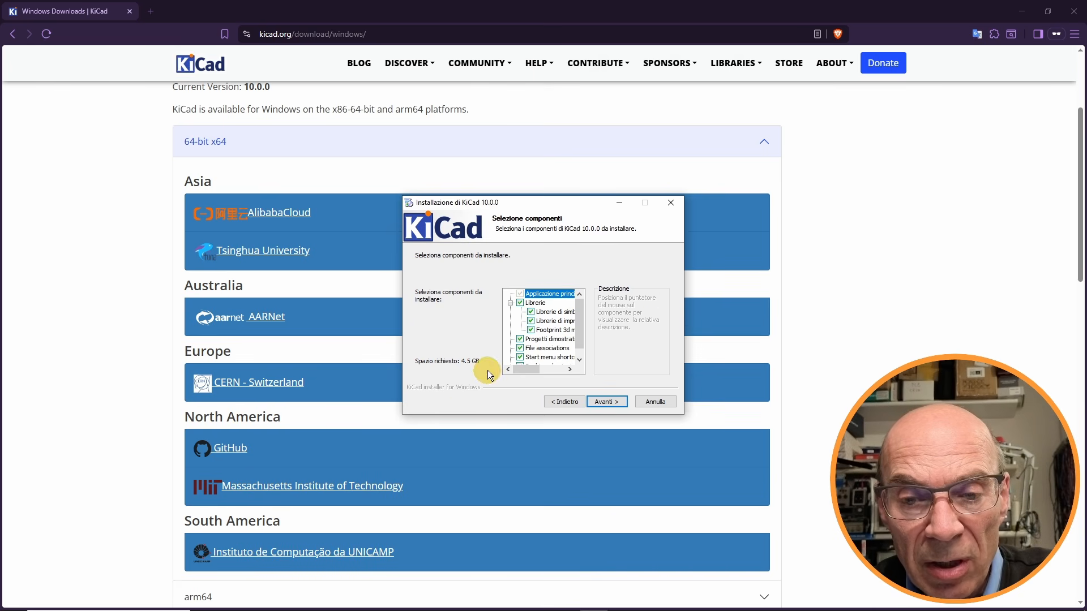
{"action": "left_click", "coordinate": [605, 402]}
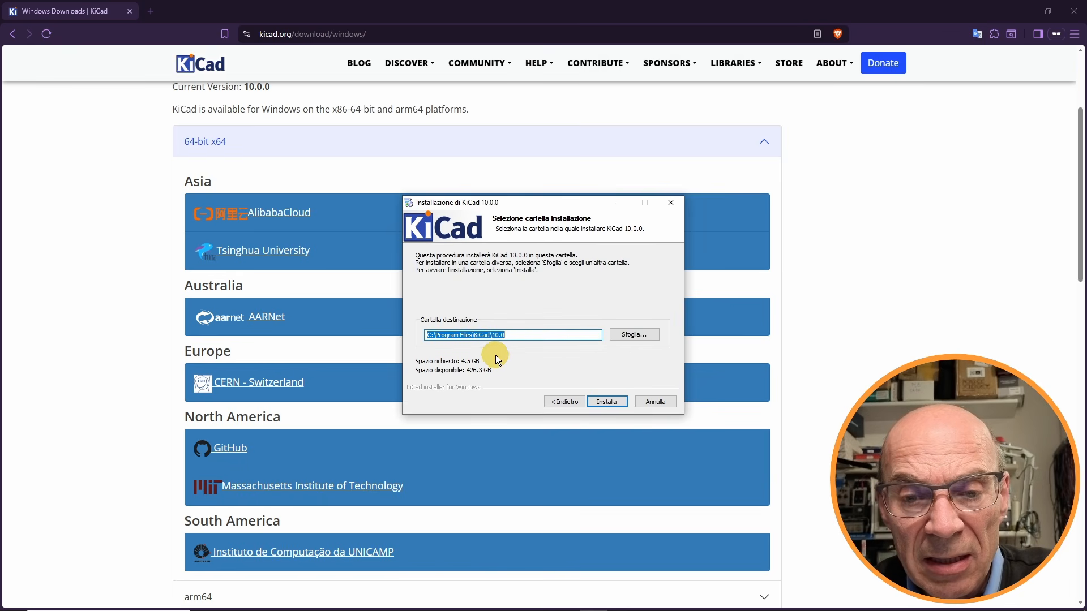
{"action": "left_click", "coordinate": [600, 401]}
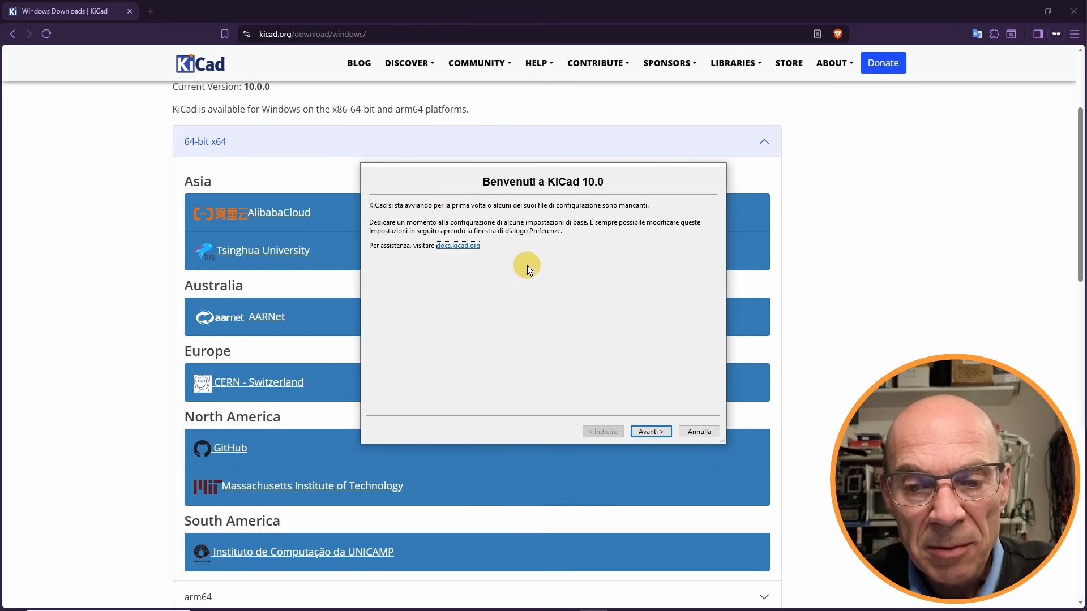
Start the first-run configuration and import the settings from the previous KiCad 9.0 version.
{"action": "left_click", "coordinate": [651, 432]}
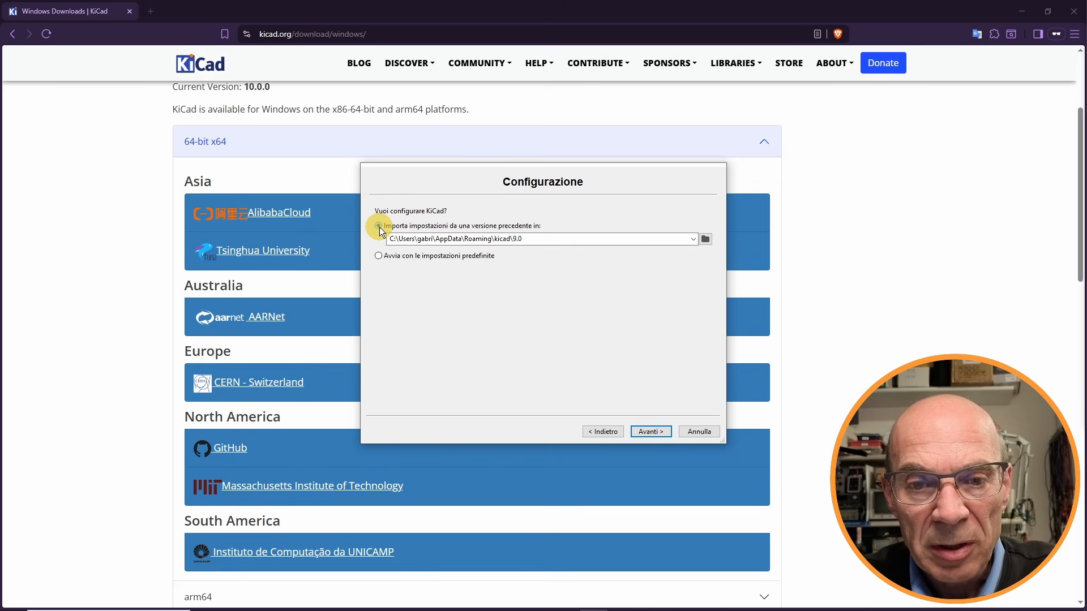
{"action": "left_click", "coordinate": [523, 239]}
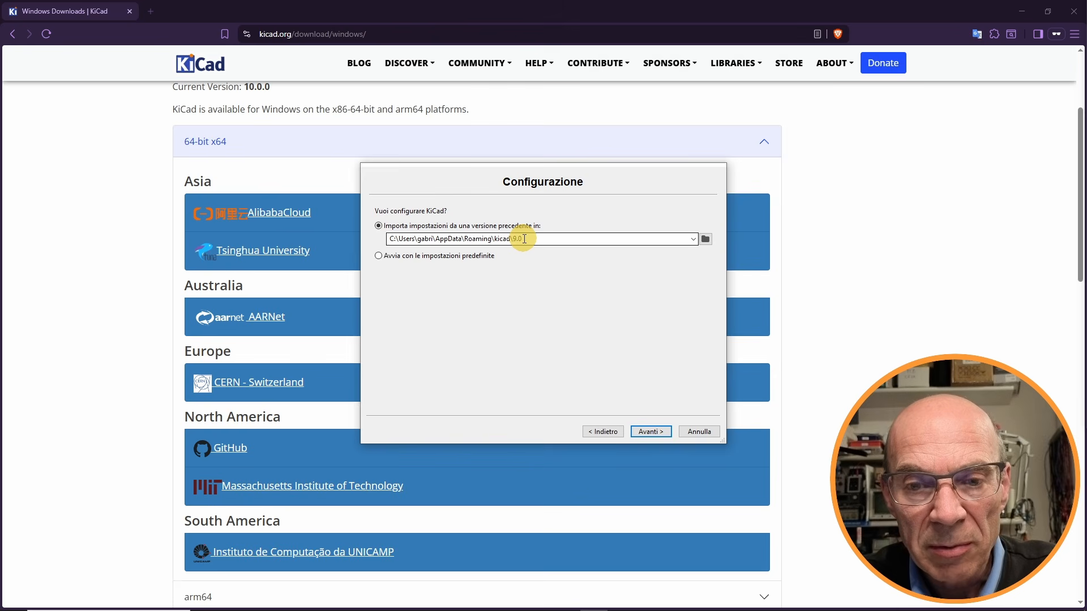
{"action": "left_click", "coordinate": [655, 432]}
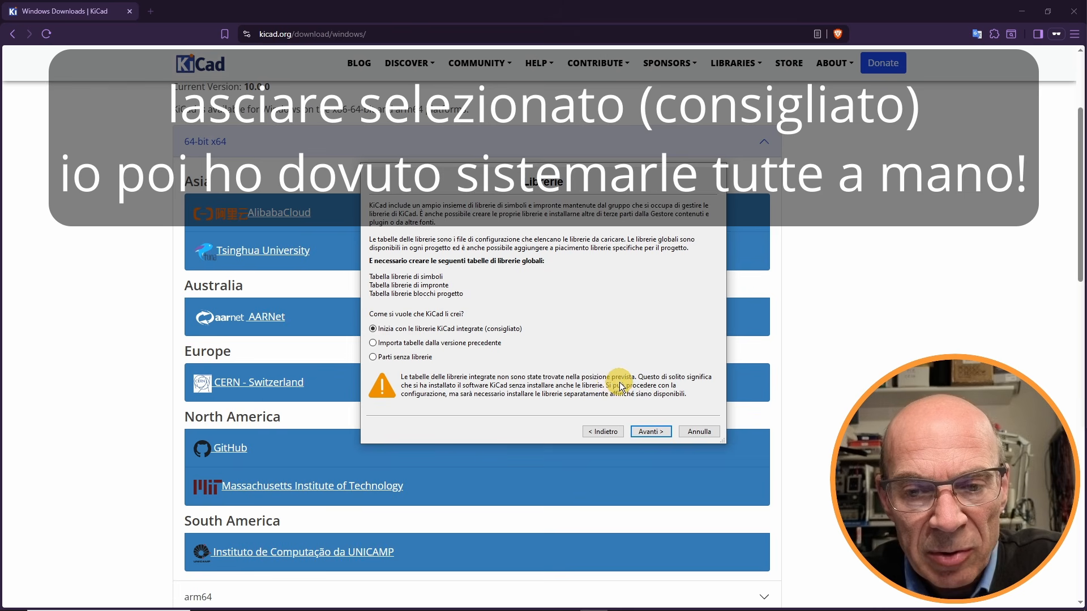
Import the library tables from the previous version and finish the setup with the default update and privacy options.
{"action": "left_click", "coordinate": [374, 344]}
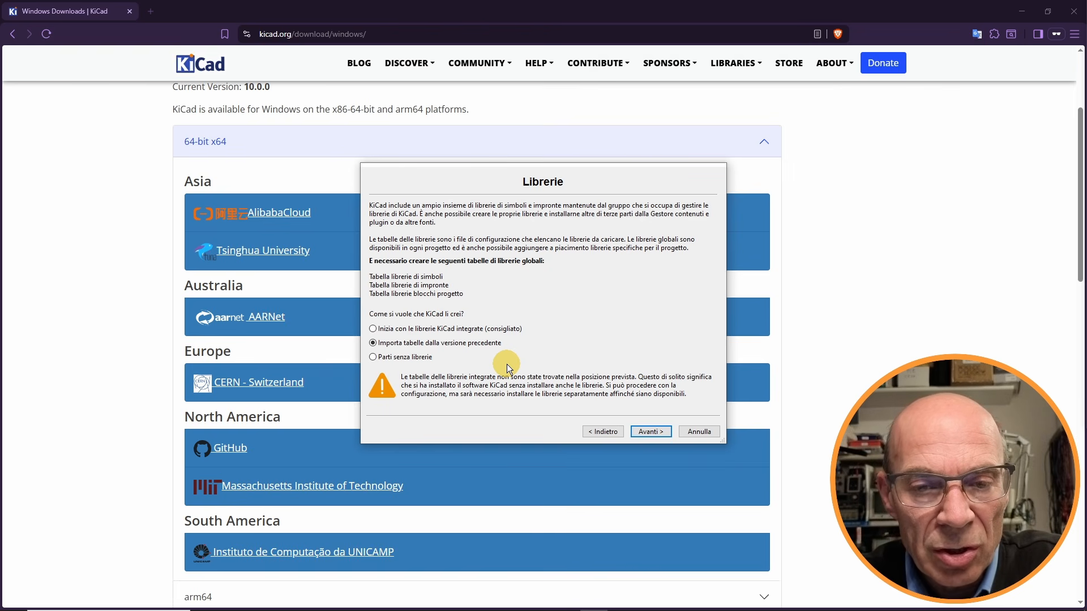
{"action": "left_click", "coordinate": [375, 329]}
{"action": "left_click", "coordinate": [374, 343]}
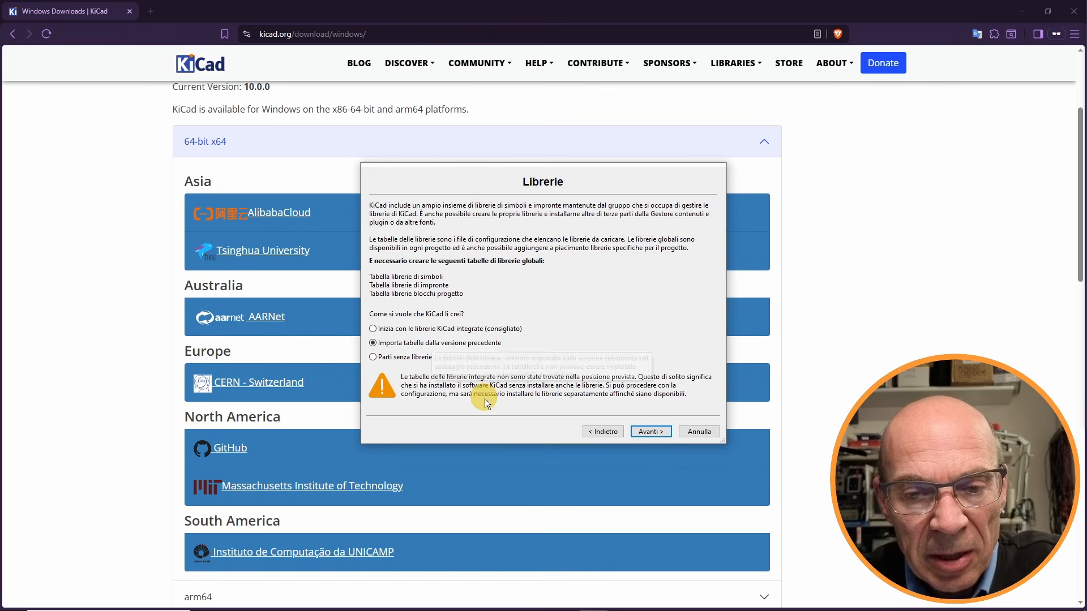
{"action": "left_click", "coordinate": [650, 431]}
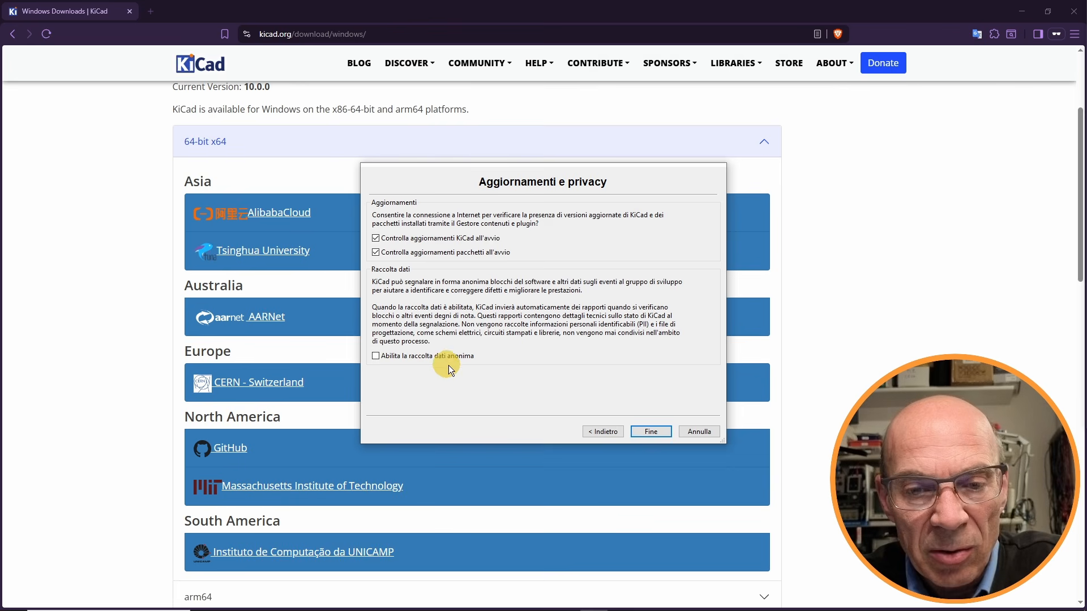
{"action": "left_click", "coordinate": [652, 432]}
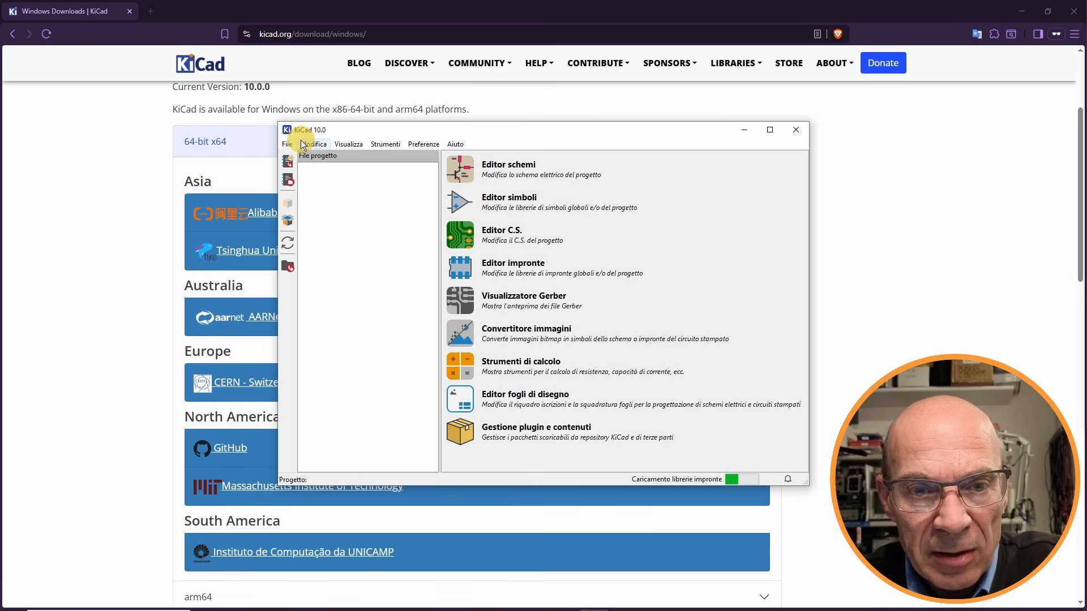
Check the installed version in the program information and look at the notifications list.
{"action": "left_click", "coordinate": [455, 144]}
{"action": "left_click", "coordinate": [478, 236]}
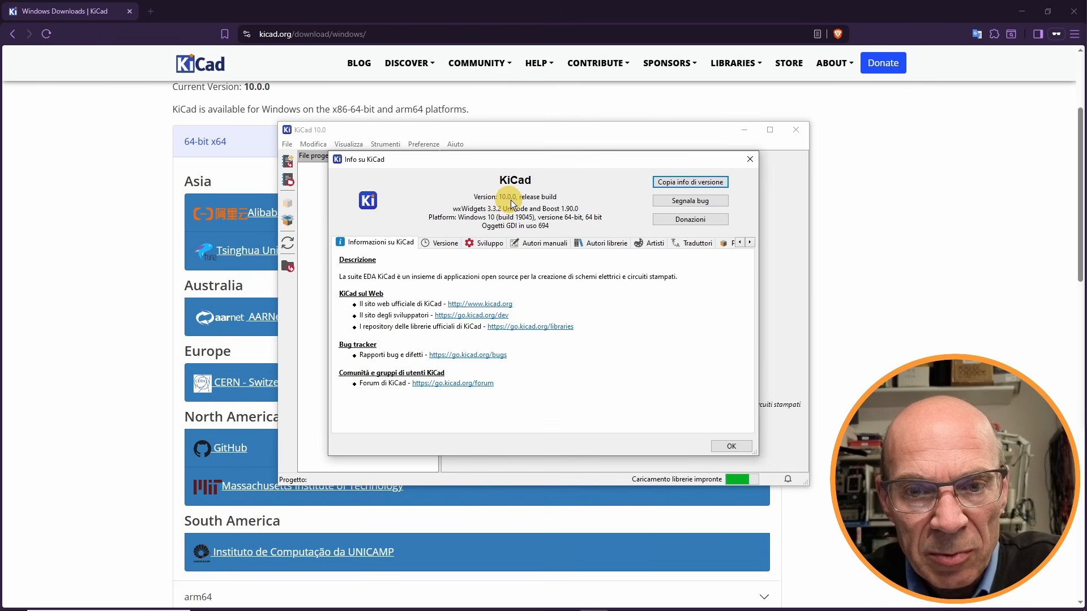
{"action": "left_click", "coordinate": [731, 446]}
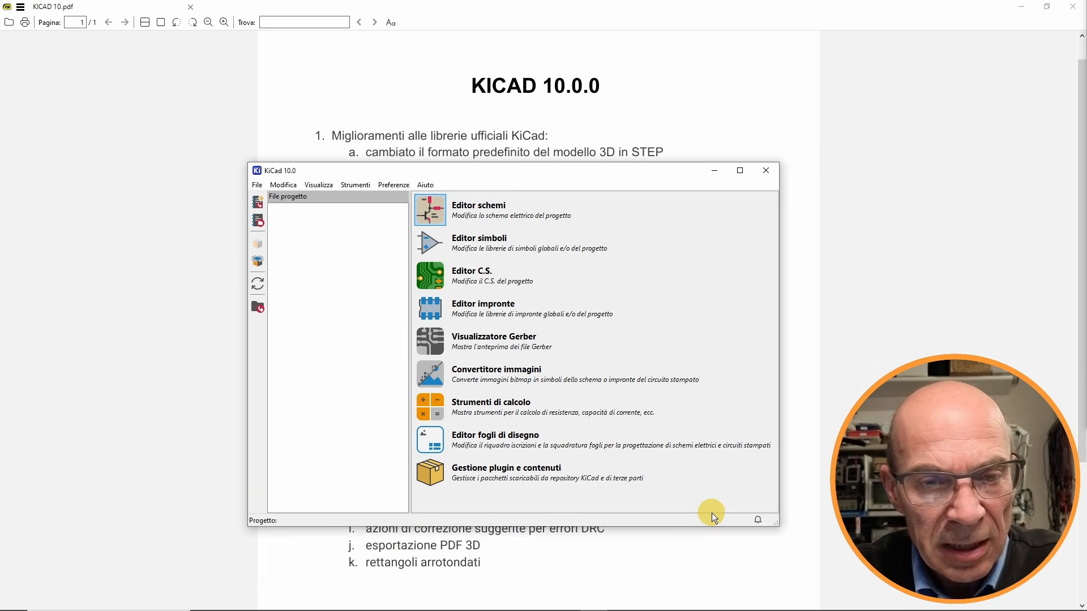
{"action": "left_click", "coordinate": [758, 521]}
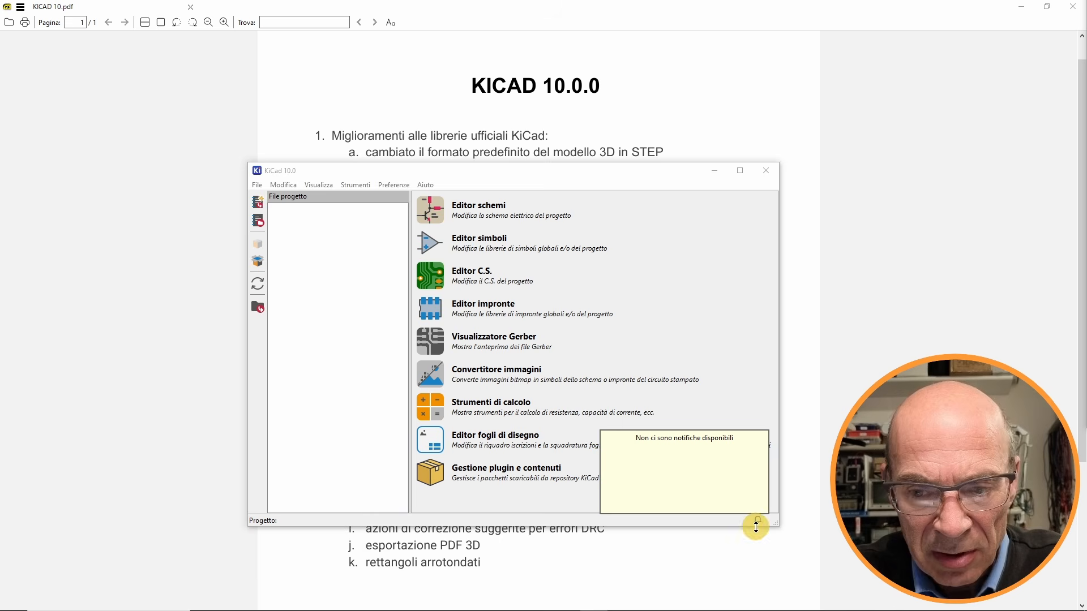
Open the project Tester-78xx.kicad_pro from the Tester-78xx folder in 0_ESEGUITI.
{"action": "left_click", "coordinate": [257, 185]}
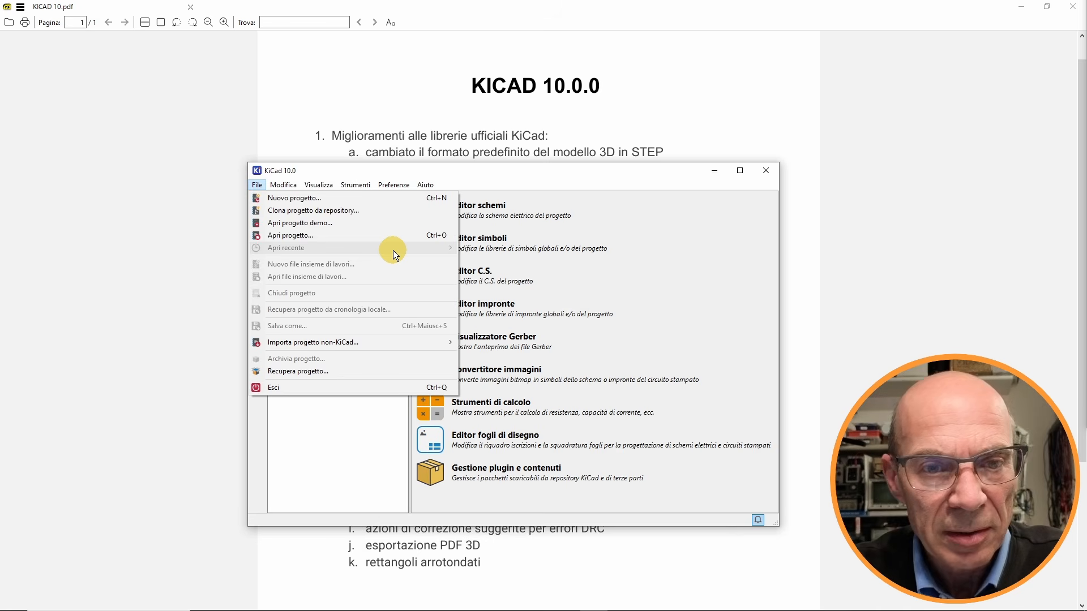
{"action": "left_click", "coordinate": [284, 236]}
{"action": "left_click", "coordinate": [305, 218]}
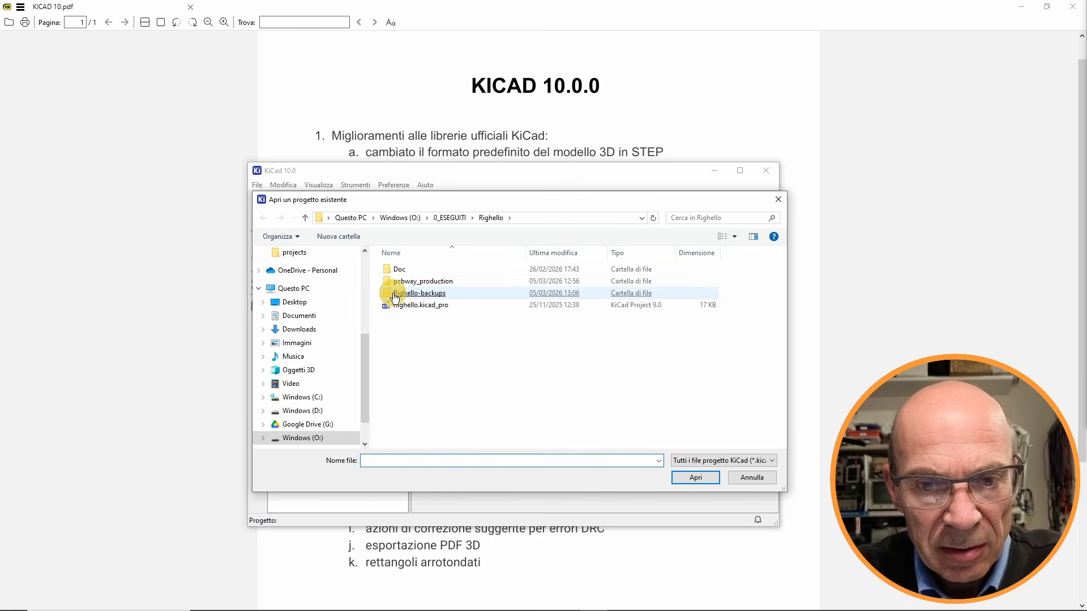
{"action": "double_click", "coordinate": [407, 317]}
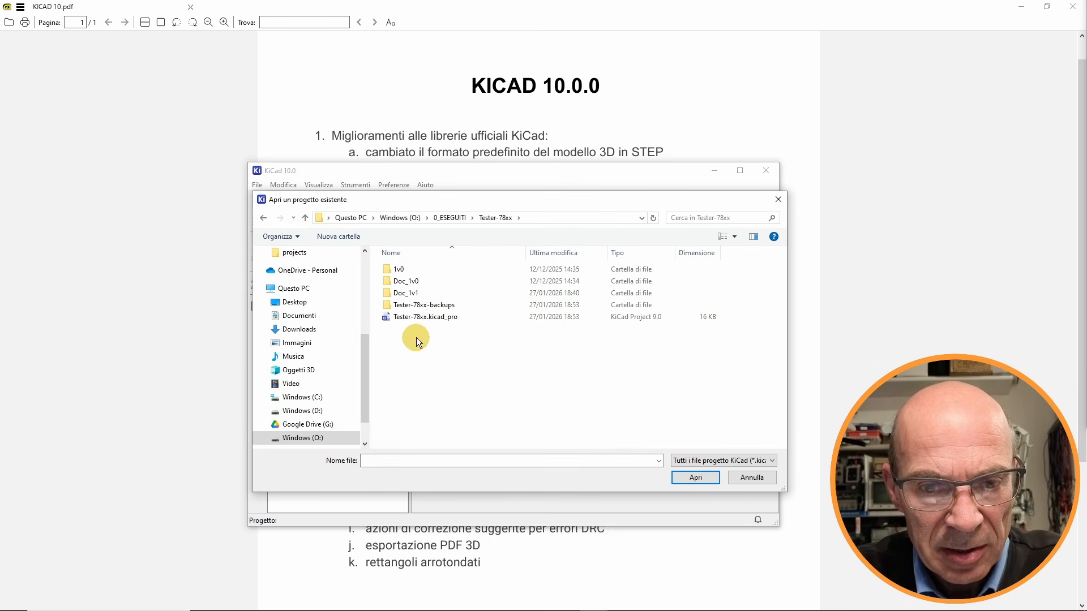
{"action": "double_click", "coordinate": [416, 317]}
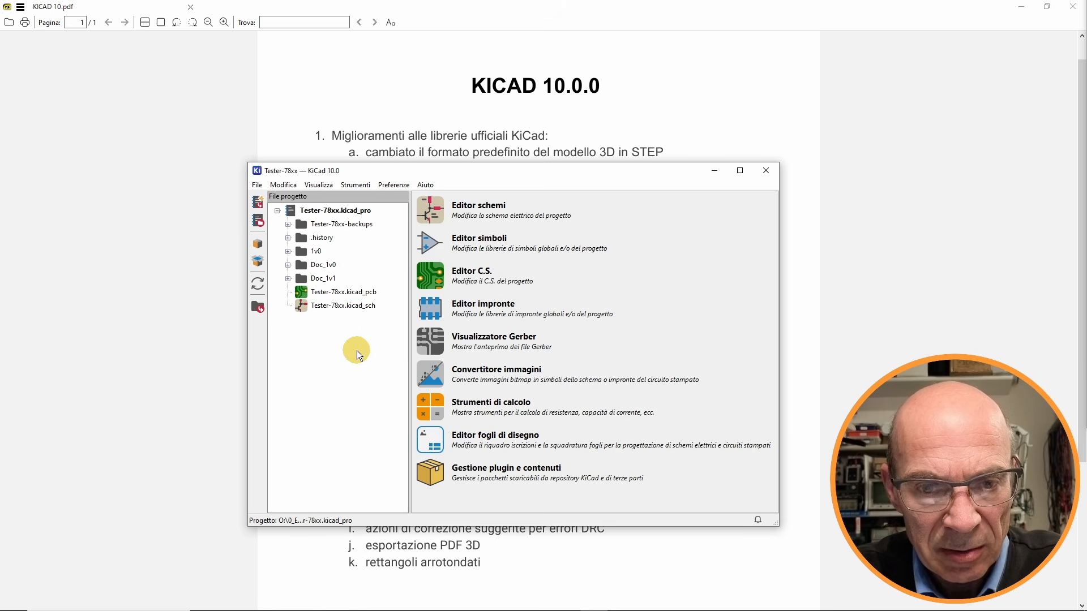
Open the Tester-78xx.kicad_pcb board and bring up its 3D model export options, checking the available formats.
{"action": "left_click", "coordinate": [333, 293]}
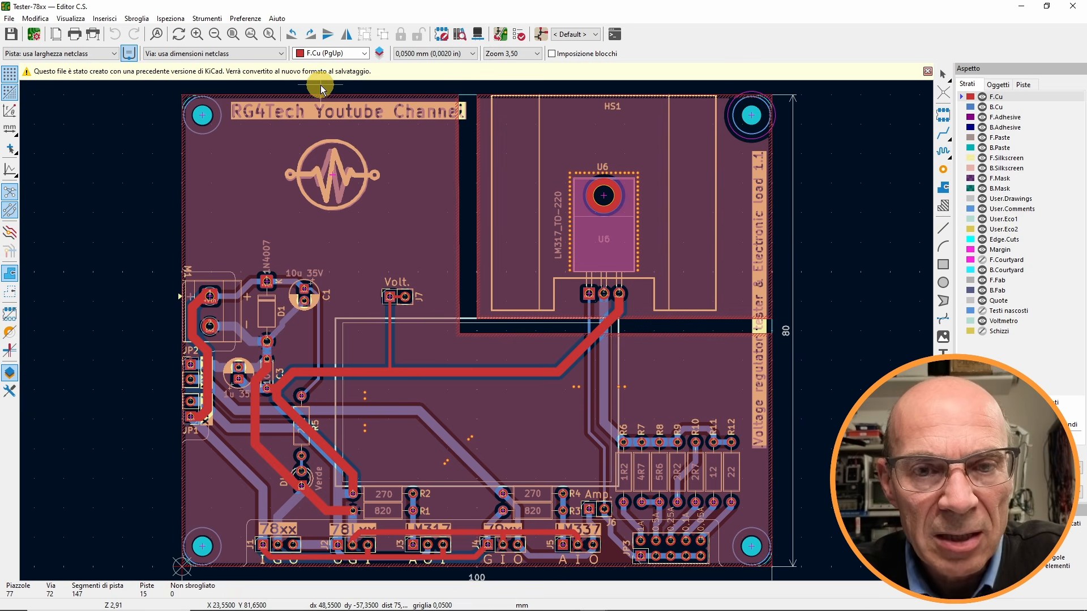
{"action": "left_click", "coordinate": [9, 18]}
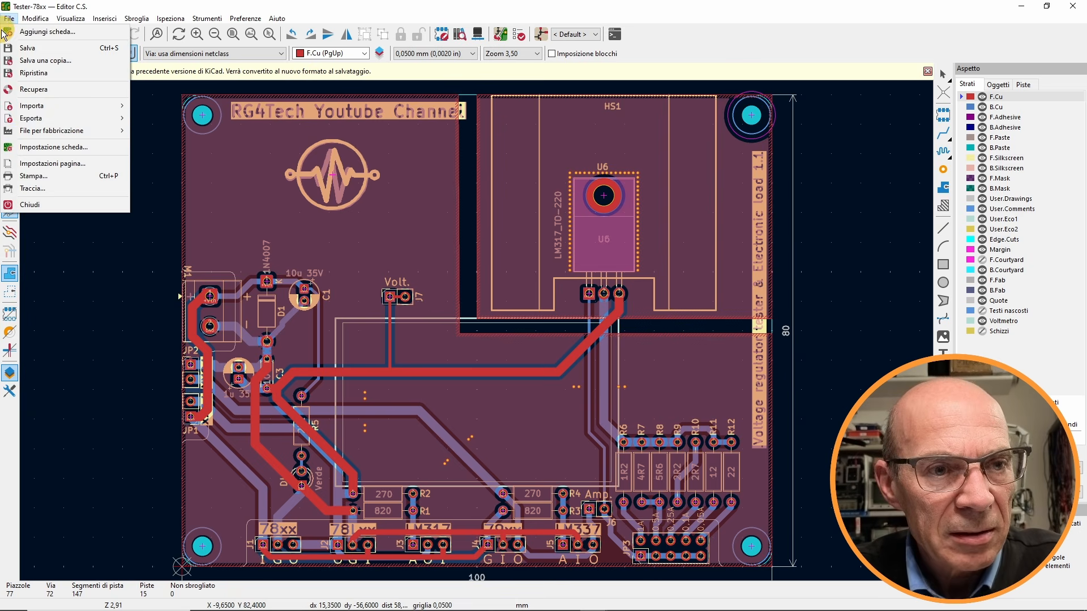
{"action": "mouse_move", "coordinate": [66, 126]}
{"action": "left_click", "coordinate": [158, 168]}
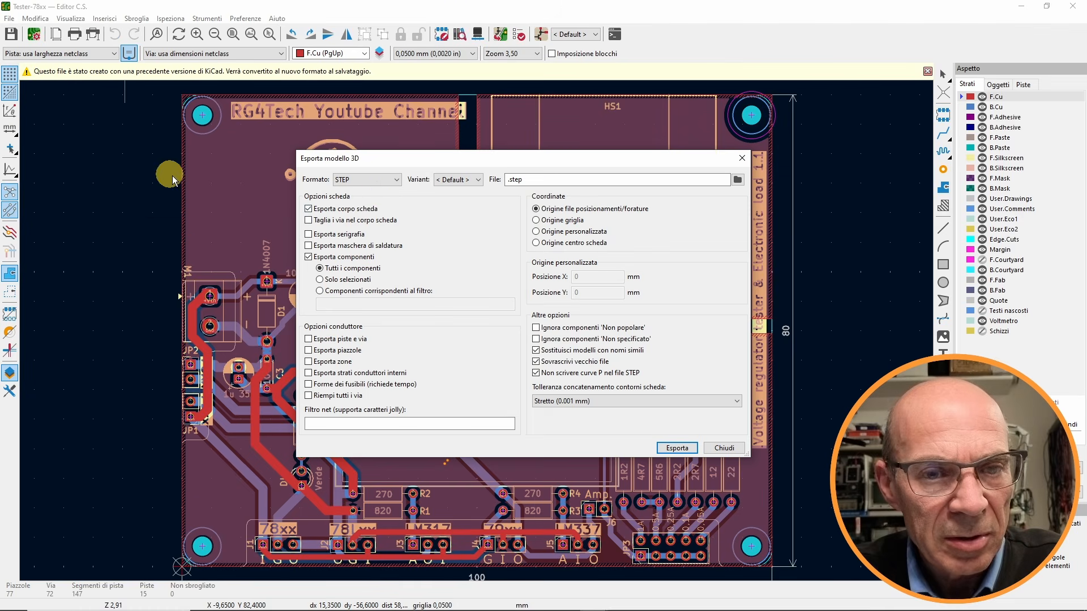
{"action": "left_click", "coordinate": [398, 178]}
{"action": "left_click", "coordinate": [398, 179]}
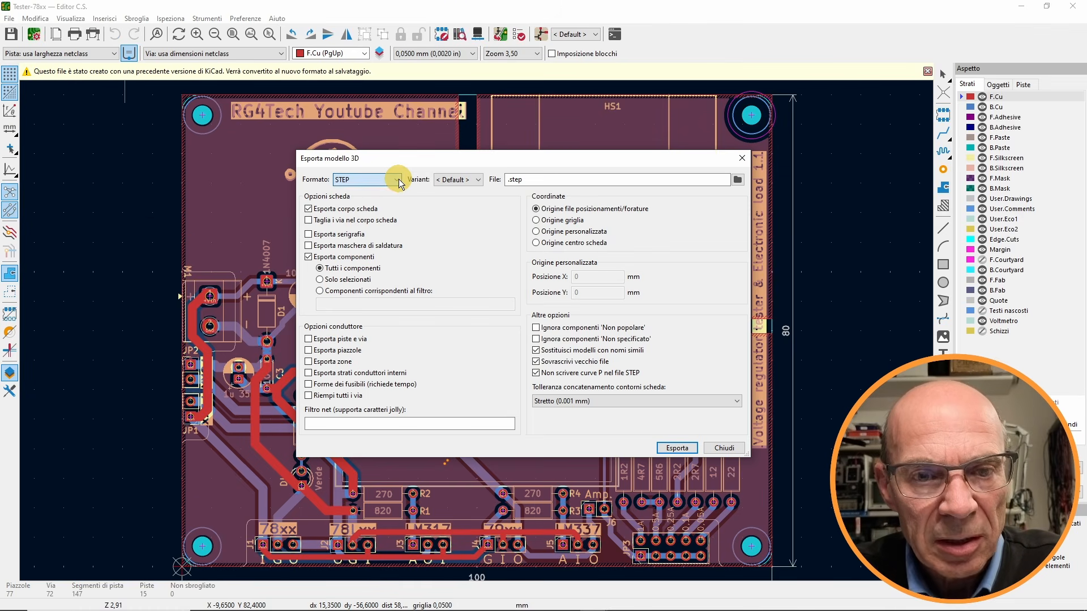
Switch to the KICAD 10.pdf notes and highlight the items "3D in STEP" and "esportazione PDF 3D".
{"action": "left_click_drag", "start_coordinate": [597, 152], "coordinate": [670, 152]}
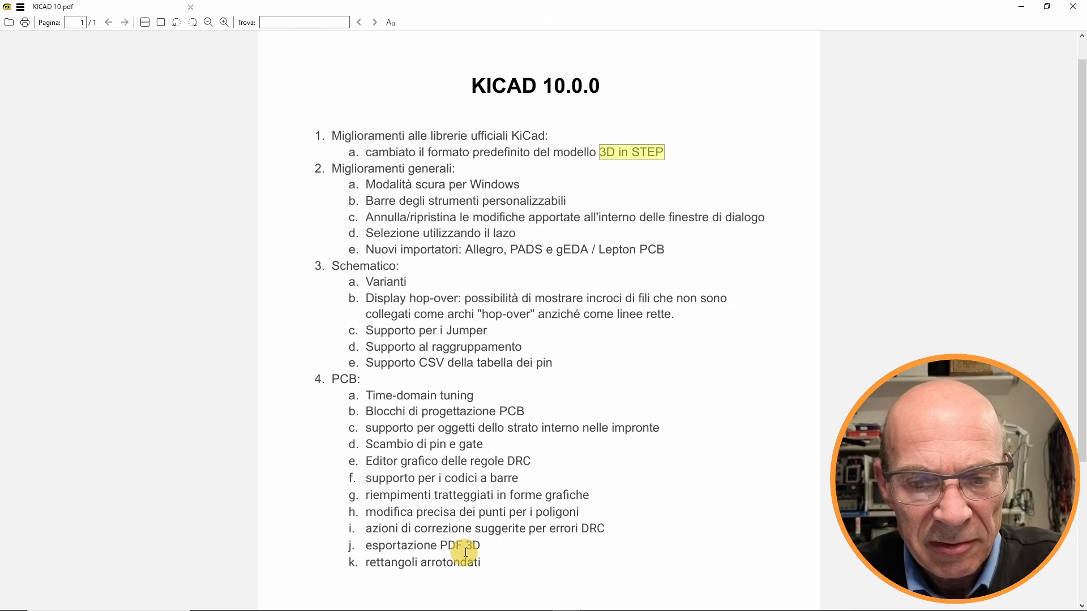
{"action": "left_click_drag", "start_coordinate": [482, 545], "coordinate": [365, 545]}
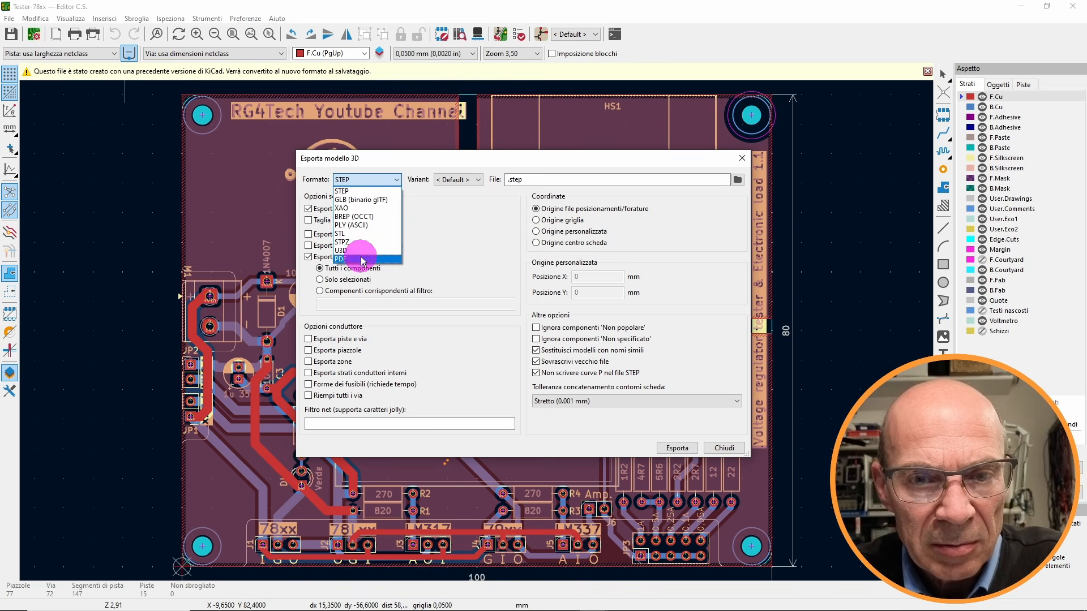
Export the board's 3D model in PDF format as test.pdf and in STEP format as test.step.
{"action": "left_click", "coordinate": [361, 250]}
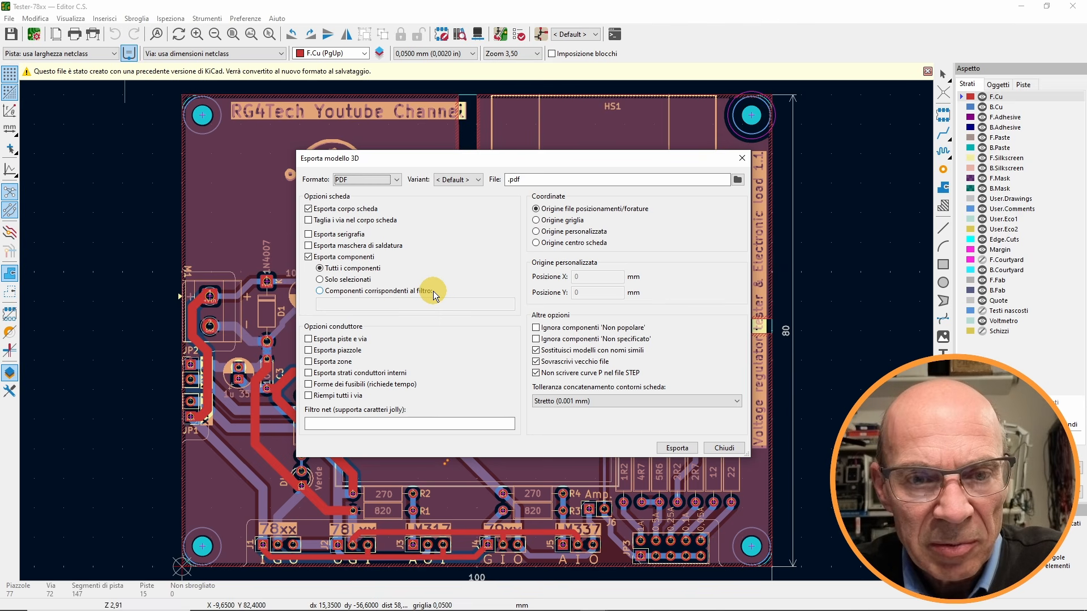
{"action": "left_click", "coordinate": [677, 448]}
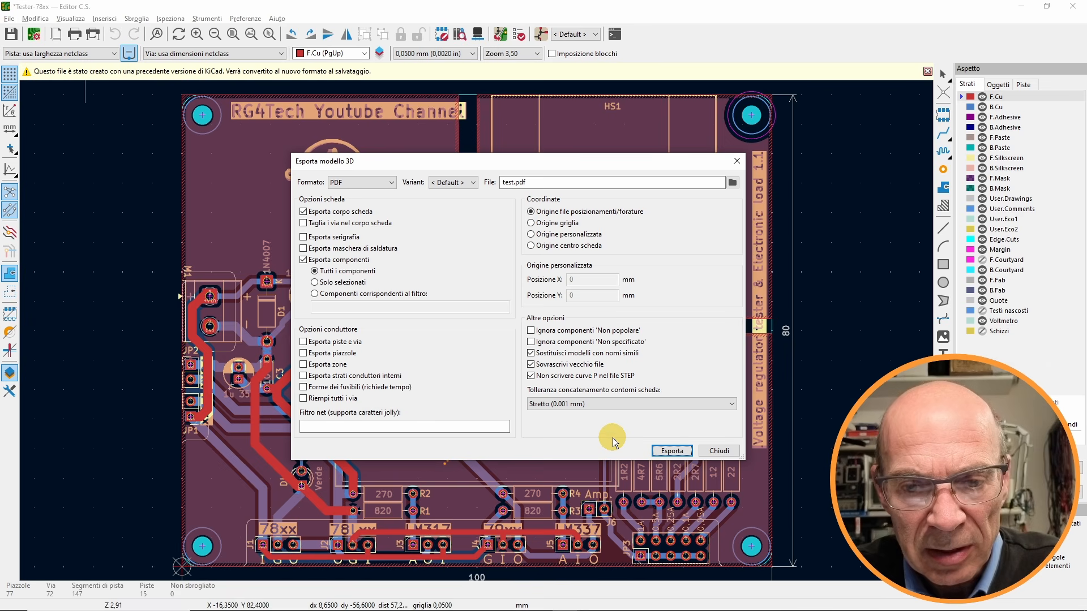
{"action": "left_click", "coordinate": [388, 183]}
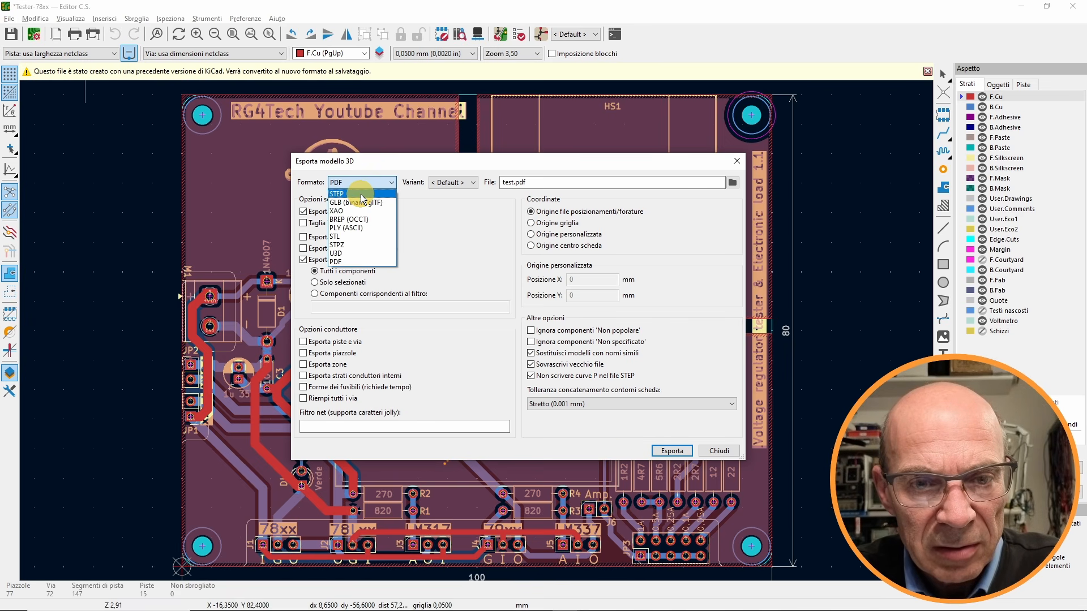
{"action": "left_click", "coordinate": [362, 195]}
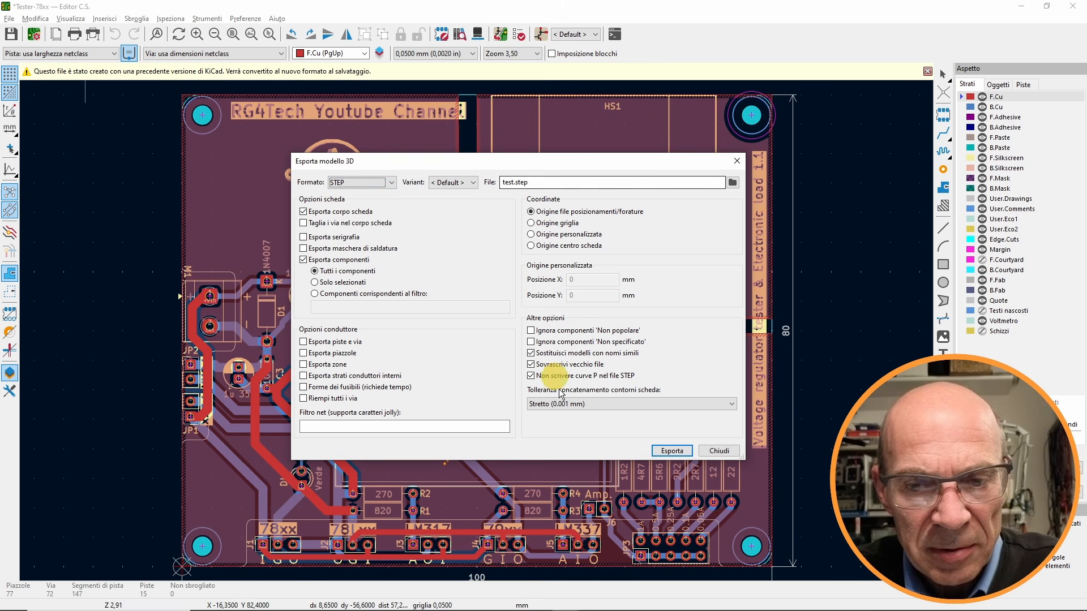
{"action": "left_click", "coordinate": [673, 452]}
Export the board's 3D model in STL format as test.stl.
{"action": "left_click", "coordinate": [363, 182]}
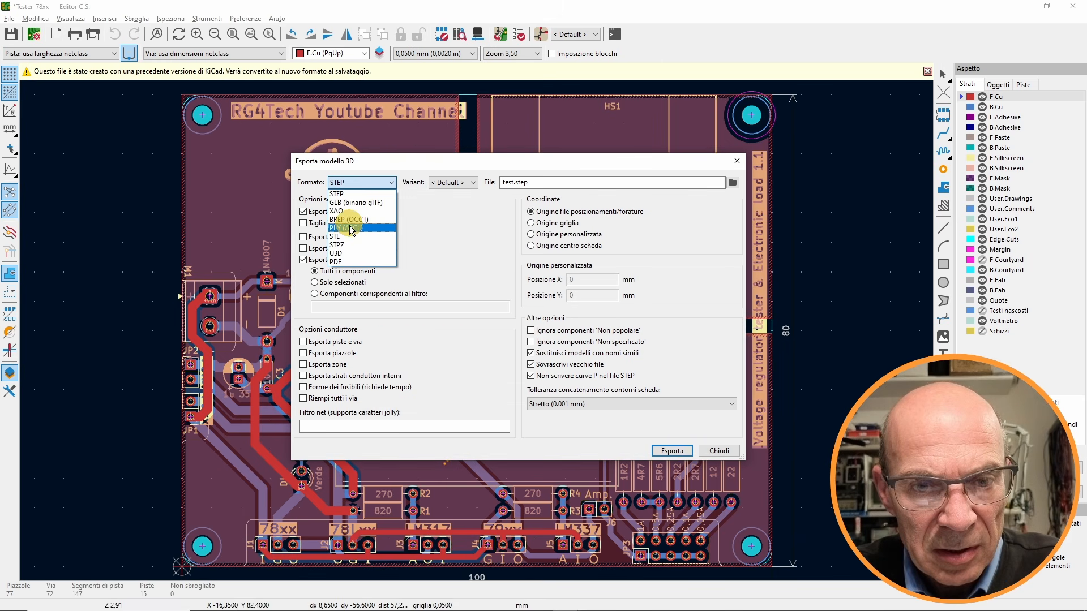
{"action": "left_click", "coordinate": [349, 236]}
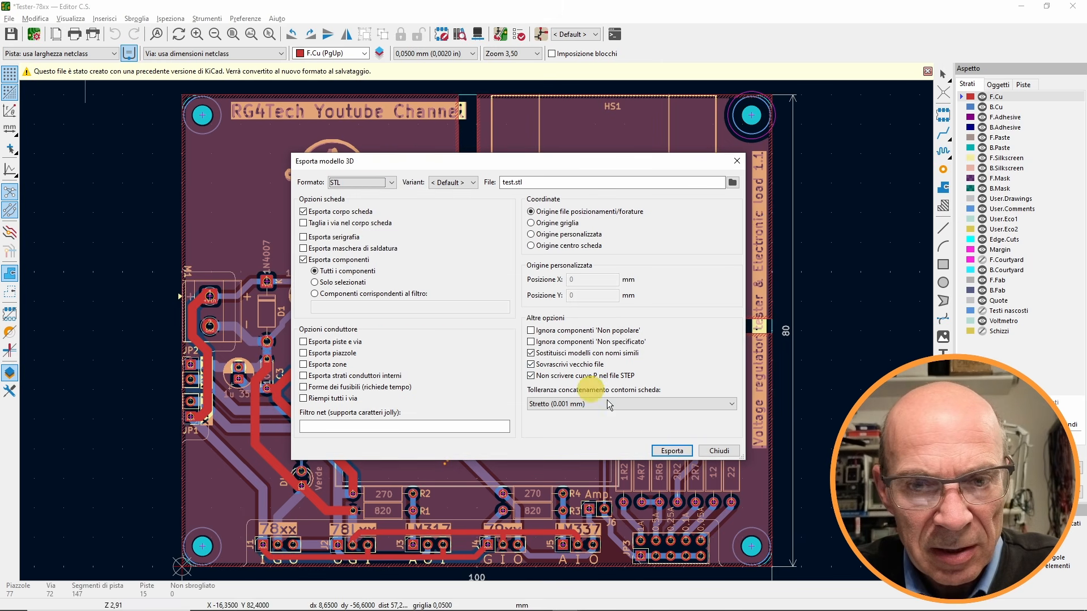
{"action": "left_click", "coordinate": [673, 451]}
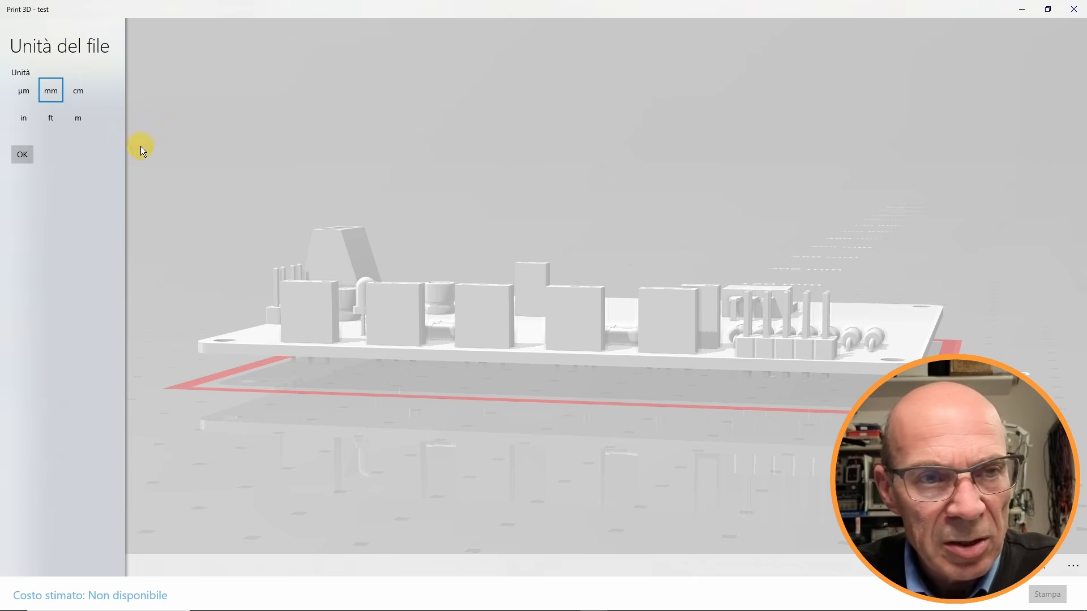
Orbit the exported STL model in Print 3D to inspect the board from other angles.
{"action": "left_click_drag", "start_coordinate": [334, 411], "coordinate": [315, 244]}
{"action": "mouse_move", "coordinate": [583, 391]}
{"action": "left_mouse_down"}
{"action": "mouse_move", "coordinate": [521, 308]}
{"action": "mouse_move", "coordinate": [487, 342]}
{"action": "mouse_move", "coordinate": [596, 447]}
{"action": "mouse_move", "coordinate": [661, 368]}
{"action": "mouse_move", "coordinate": [582, 379]}
{"action": "left_mouse_up"}
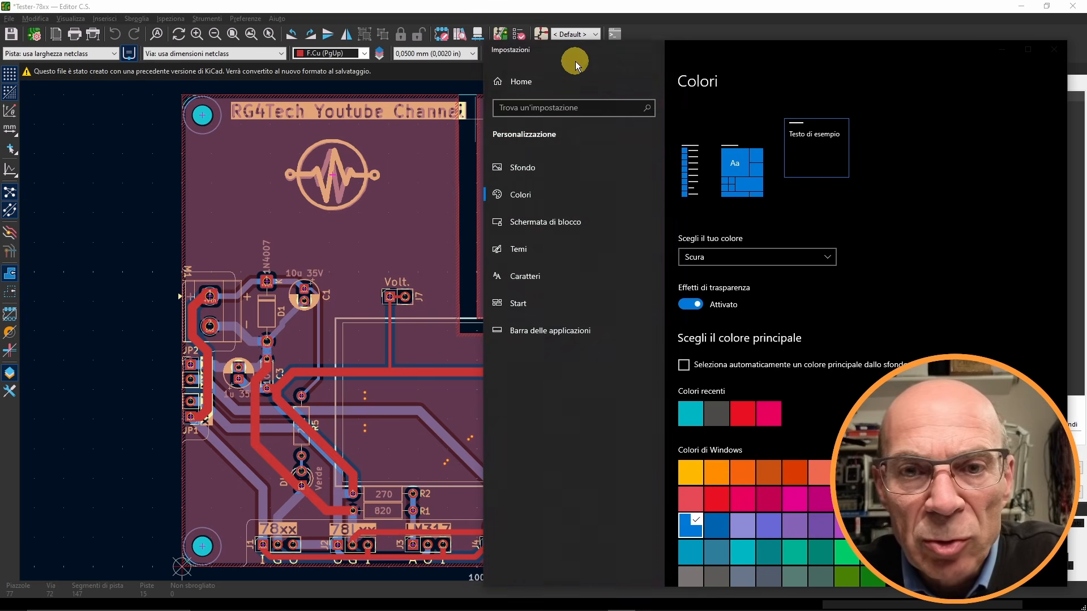
In the Windows colour settings, change the colour mode to Chiara.
{"action": "left_click_drag", "start_coordinate": [570, 56], "coordinate": [535, 42]}
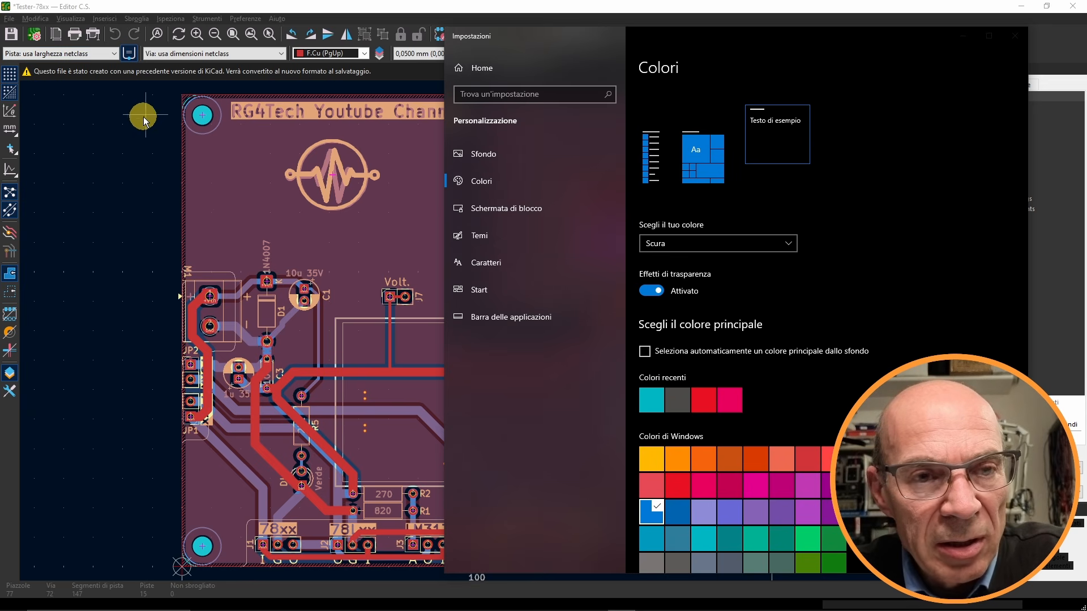
{"action": "left_click", "coordinate": [657, 242]}
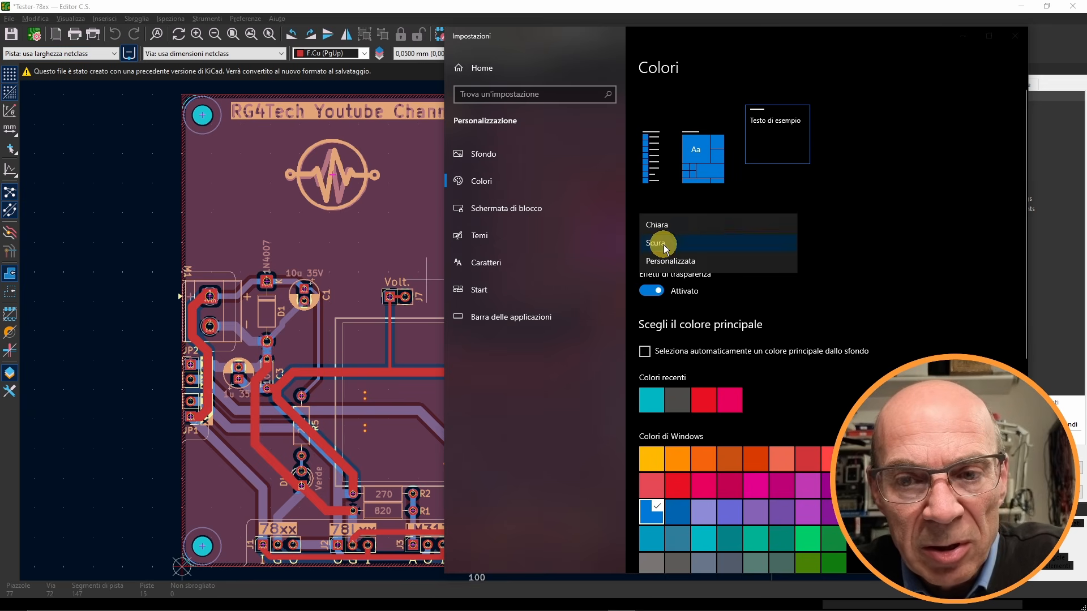
{"action": "left_click", "coordinate": [686, 258]}
{"action": "left_click", "coordinate": [686, 247]}
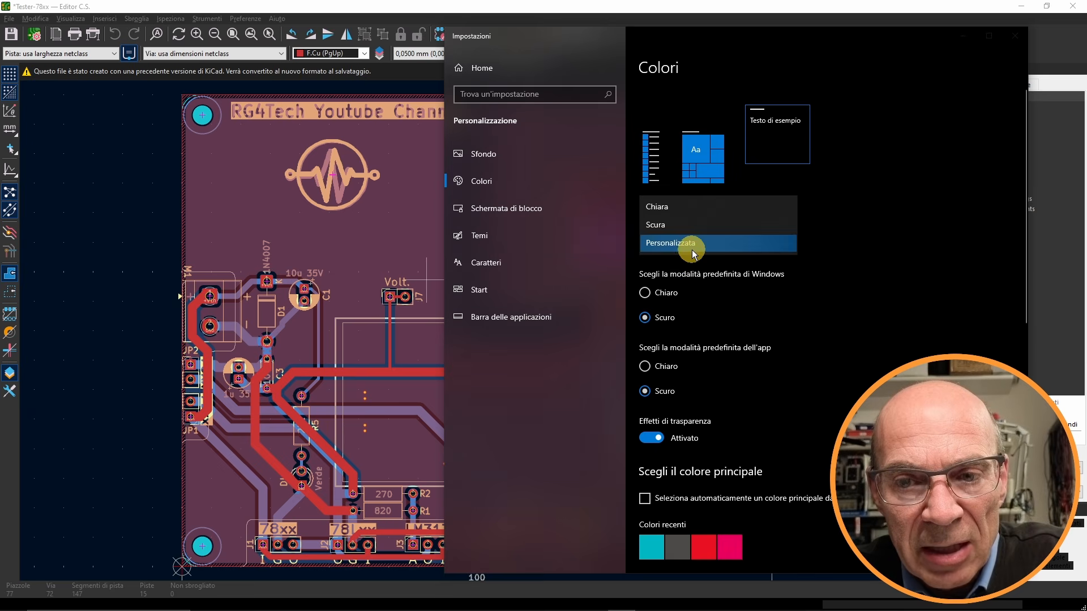
{"action": "left_click", "coordinate": [667, 209]}
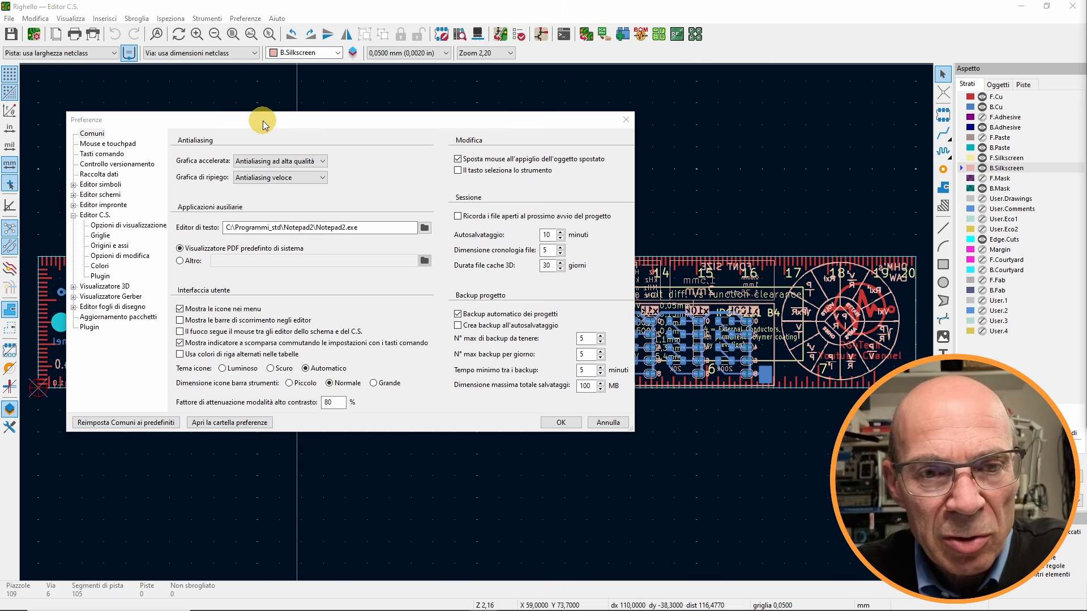
Enable toolbar customization in the PCB editor preferences, review the contents of each toolbar, and disable customization again.
{"action": "left_click_drag", "start_coordinate": [263, 126], "coordinate": [408, 138]}
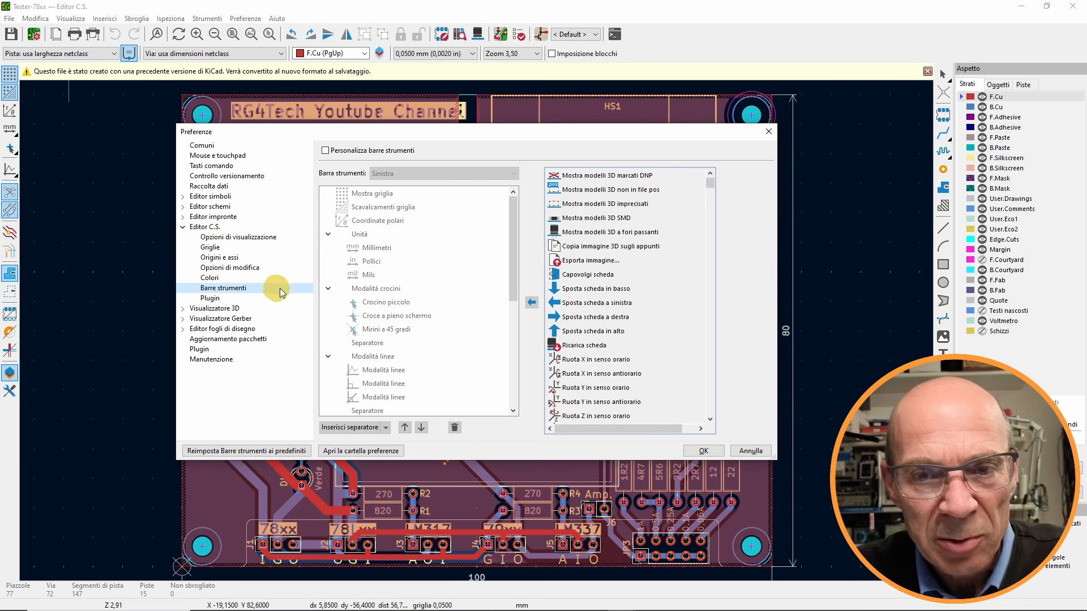
{"action": "left_click", "coordinate": [326, 151]}
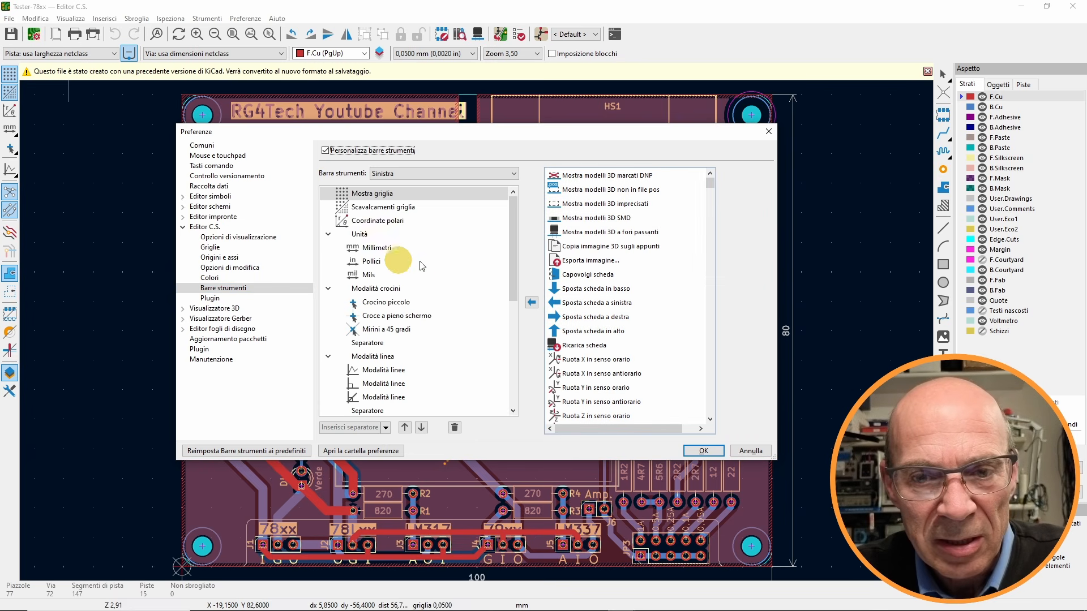
{"action": "left_click", "coordinate": [510, 176]}
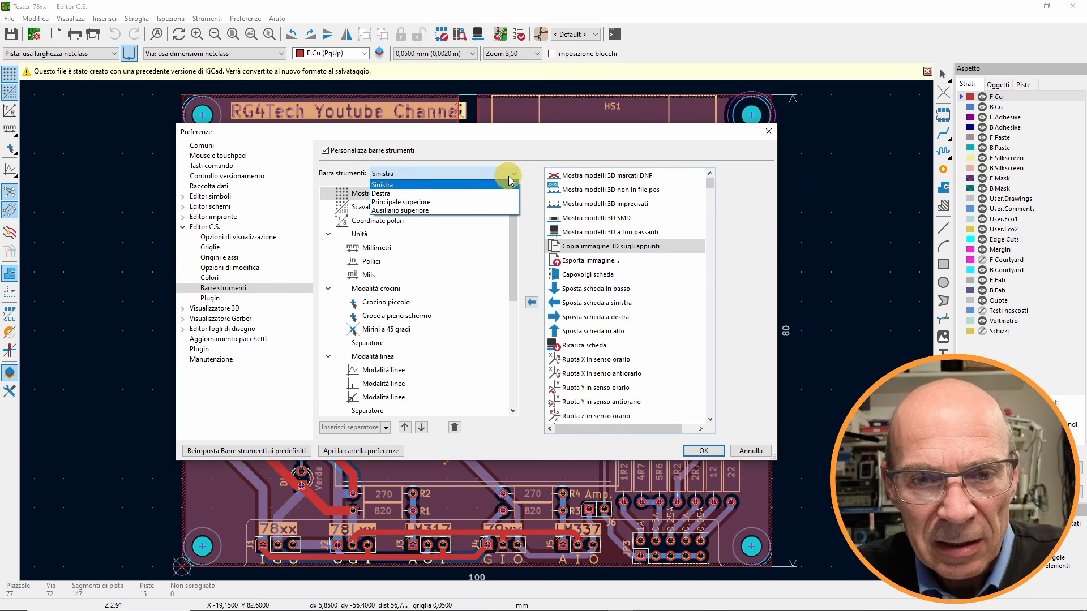
{"action": "left_click", "coordinate": [408, 193]}
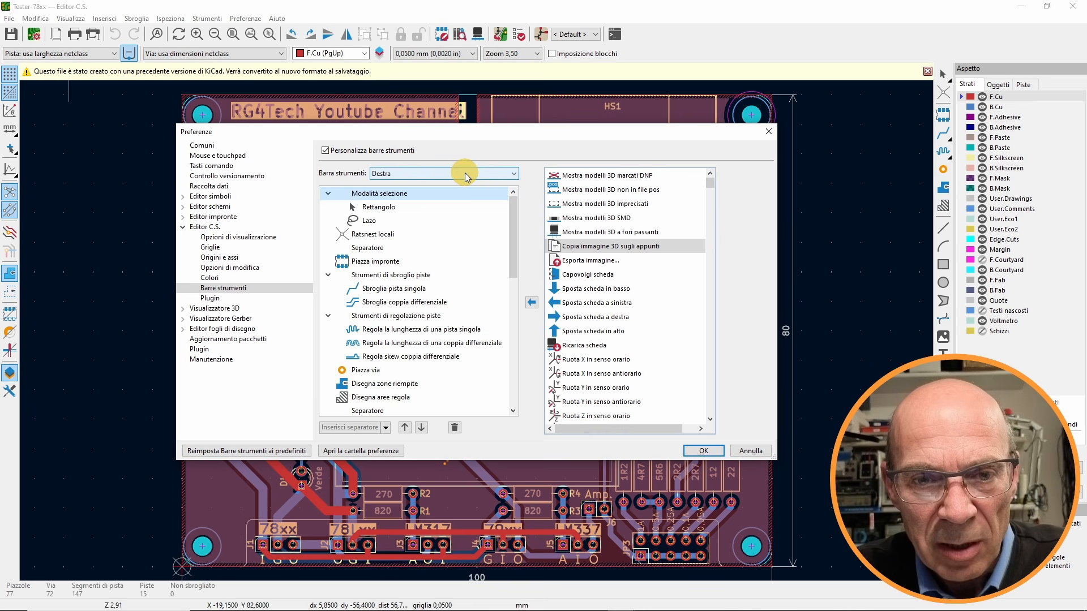
{"action": "left_click", "coordinate": [463, 173]}
{"action": "left_click", "coordinate": [429, 201]}
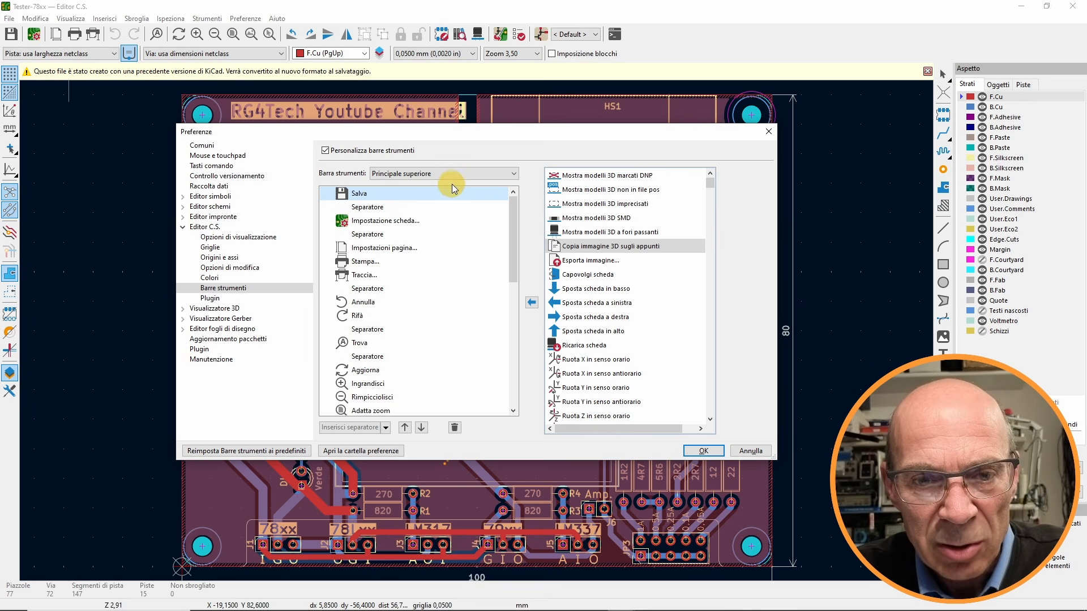
{"action": "left_click", "coordinate": [452, 175]}
{"action": "left_click", "coordinate": [430, 210]}
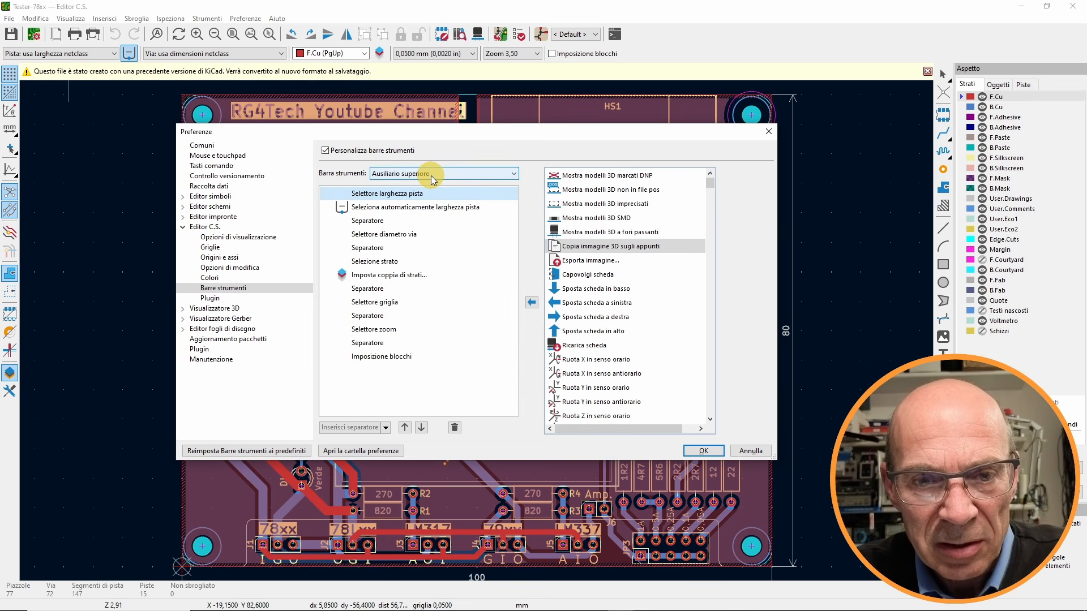
{"action": "left_click", "coordinate": [430, 174]}
{"action": "left_click", "coordinate": [420, 187]}
{"action": "left_click", "coordinate": [325, 151]}
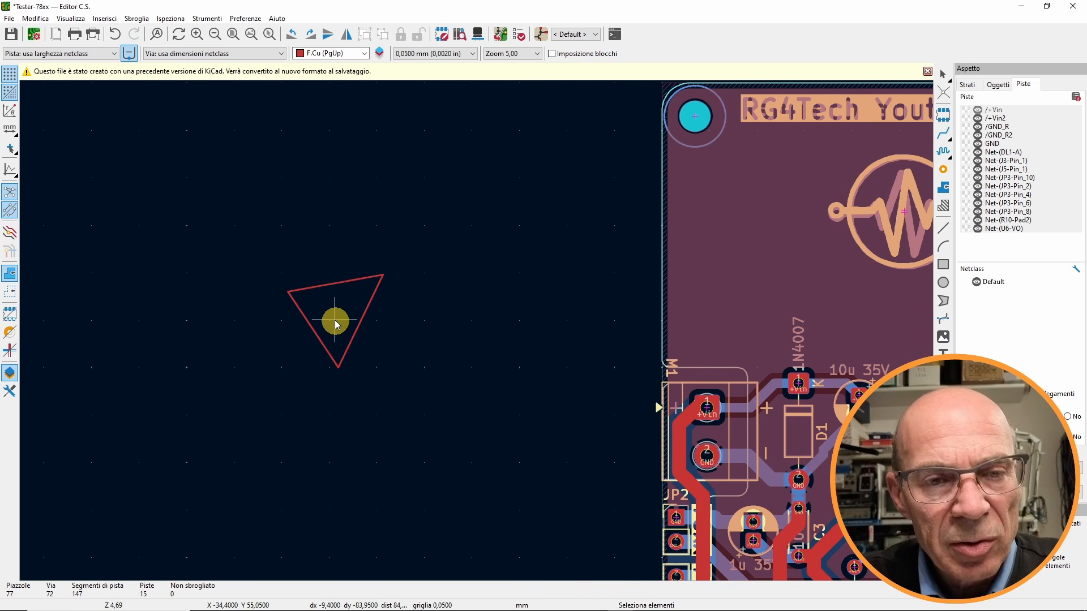
Try setting the triangle's upper segment to start at X -20, Y 50 mm and end at X -30, Y 50 mm.
{"action": "double_click", "coordinate": [335, 290]}
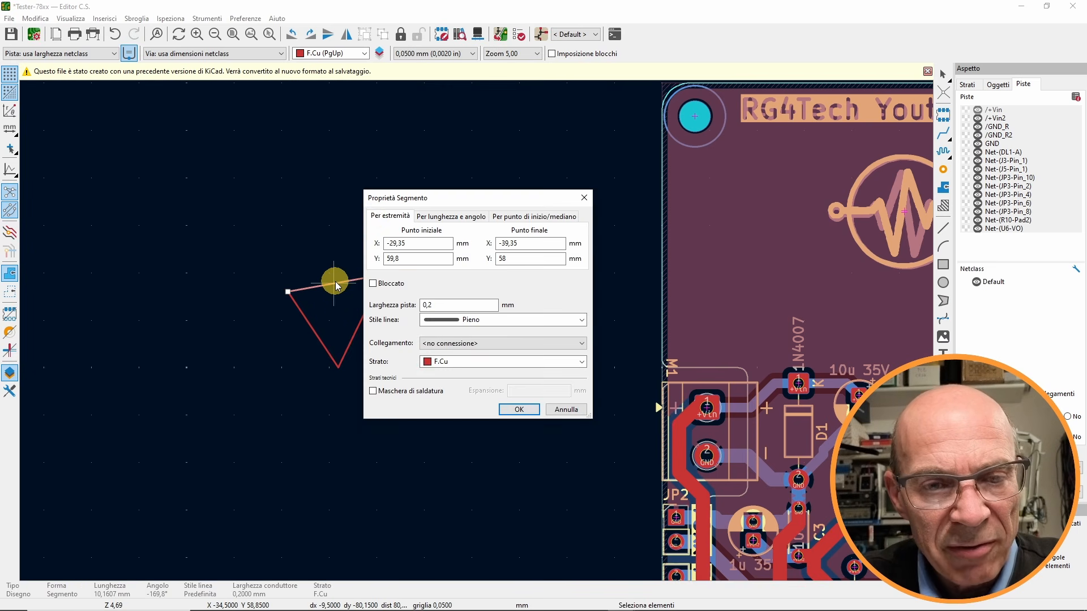
{"action": "left_click_drag", "start_coordinate": [437, 208], "coordinate": [425, 179]}
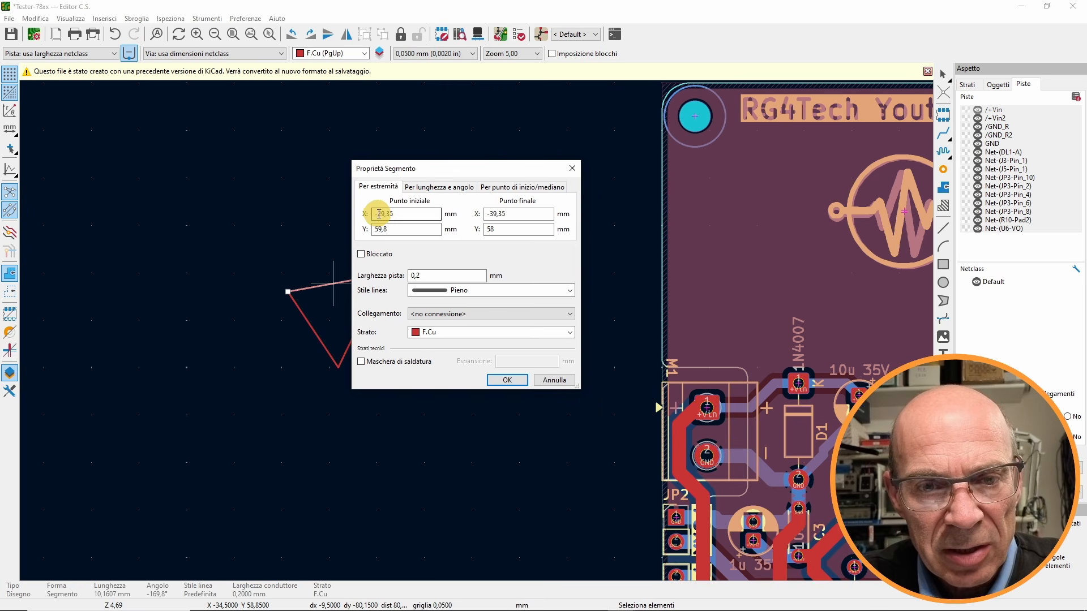
{"action": "left_click_drag", "start_coordinate": [380, 213], "coordinate": [409, 213]}
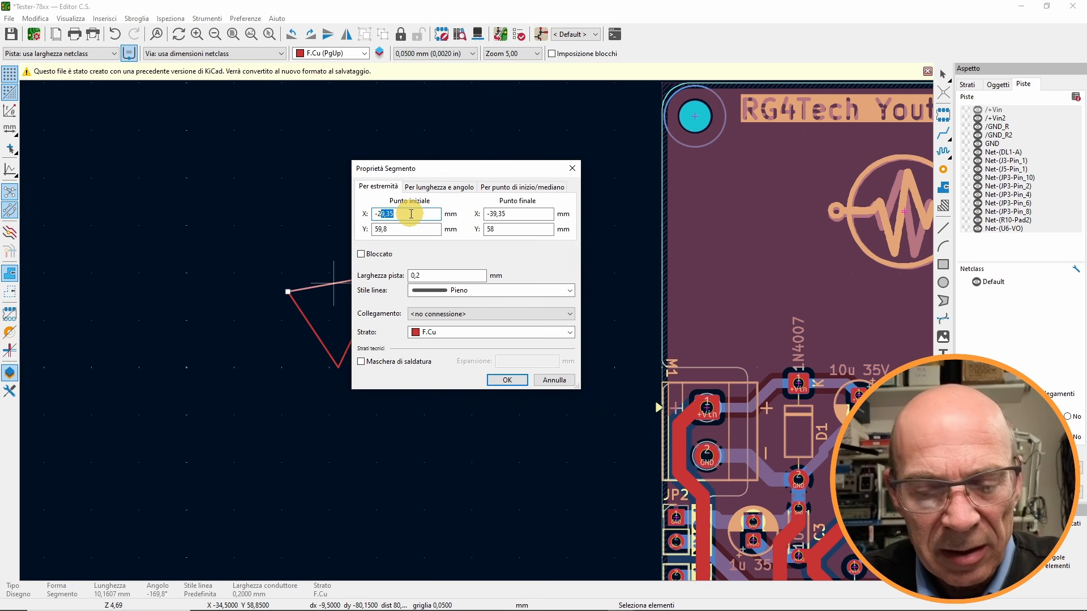
{"action": "type", "text": "20"}
{"action": "left_click_drag", "start_coordinate": [492, 214], "coordinate": [517, 214]}
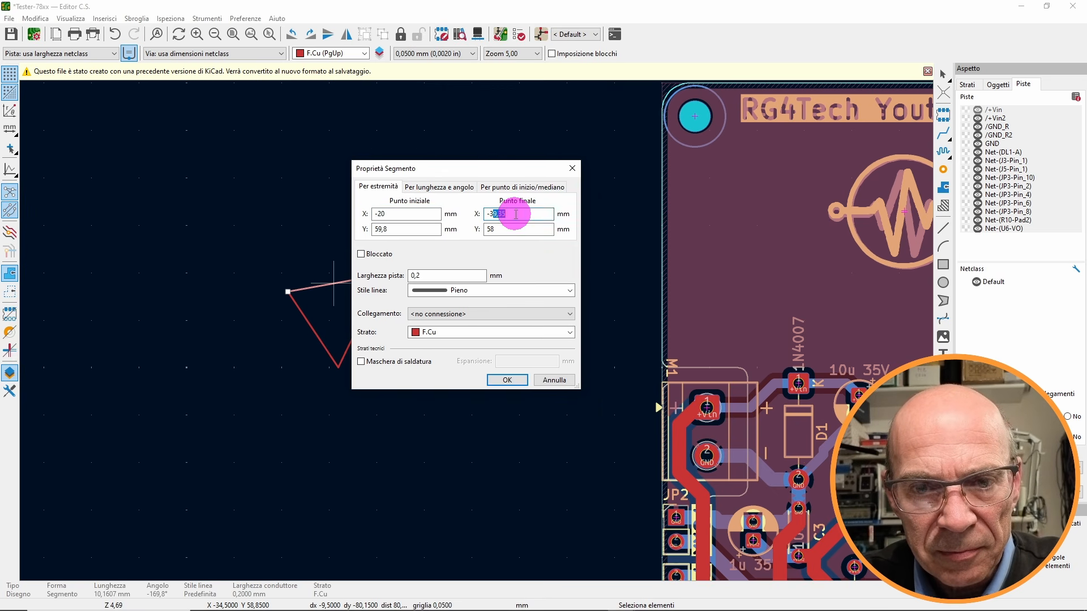
{"action": "type", "text": "30"}
{"action": "left_click_drag", "start_coordinate": [378, 228], "coordinate": [395, 229]}
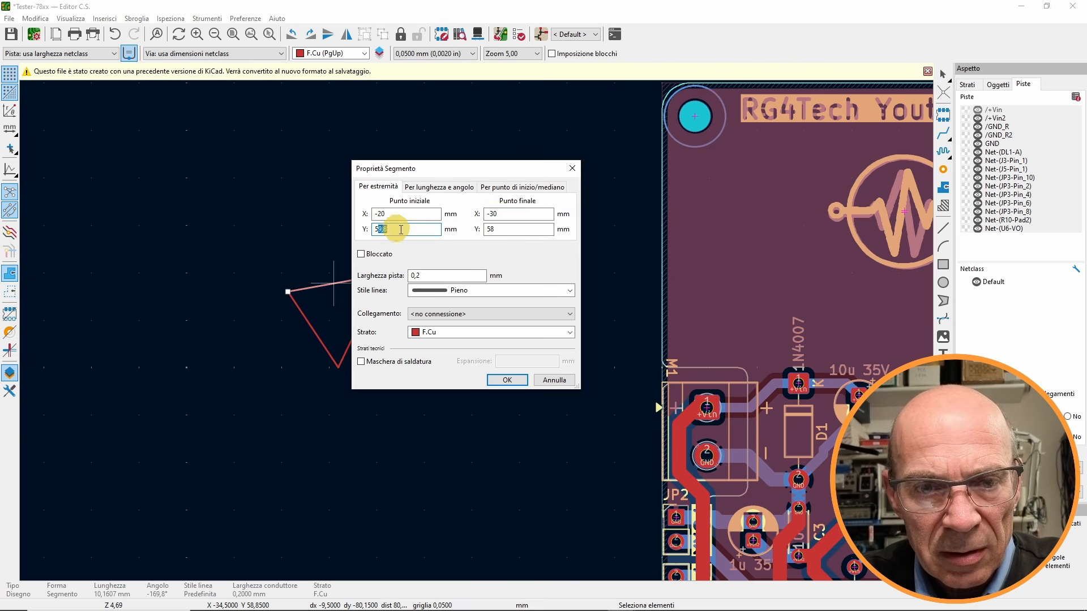
{"action": "type", "text": "0"}
{"action": "left_click_drag", "start_coordinate": [491, 229], "coordinate": [500, 230]}
{"action": "type", "text": "0"}
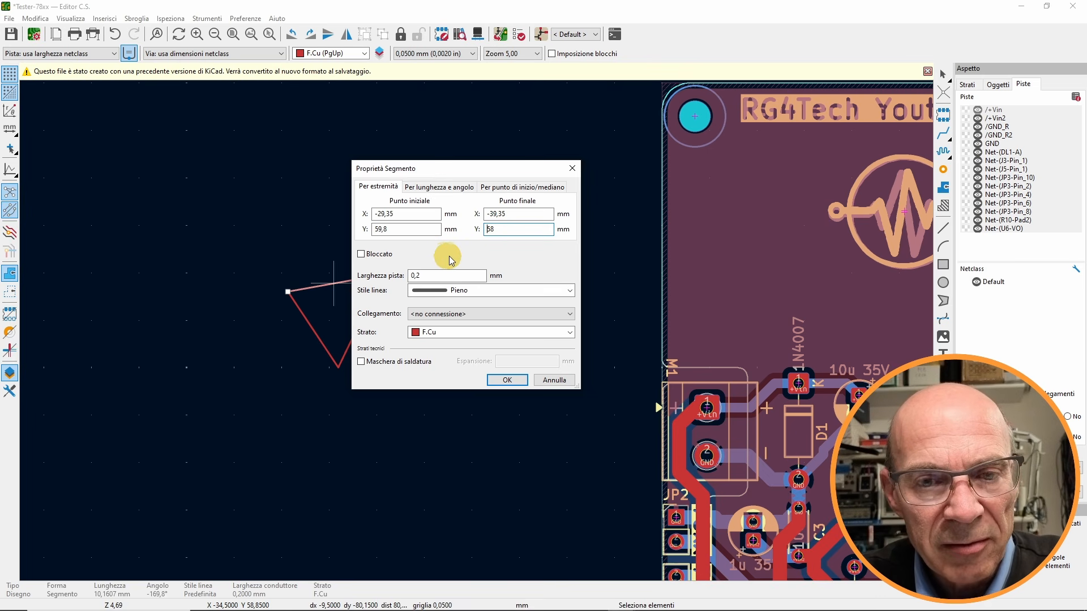
{"action": "double_click", "coordinate": [500, 230]}
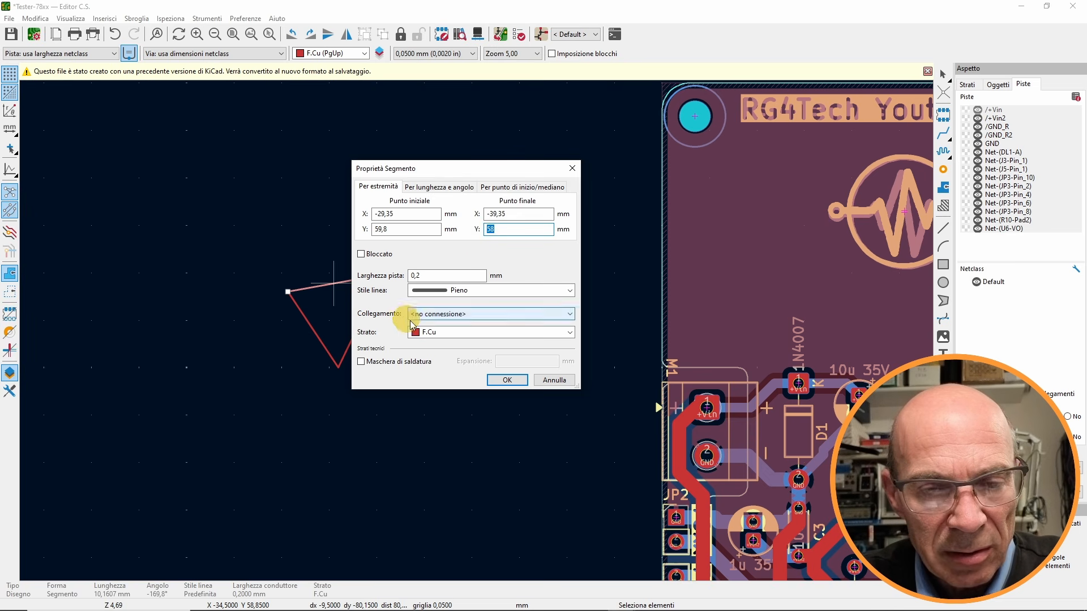
{"action": "left_click", "coordinate": [552, 380]}
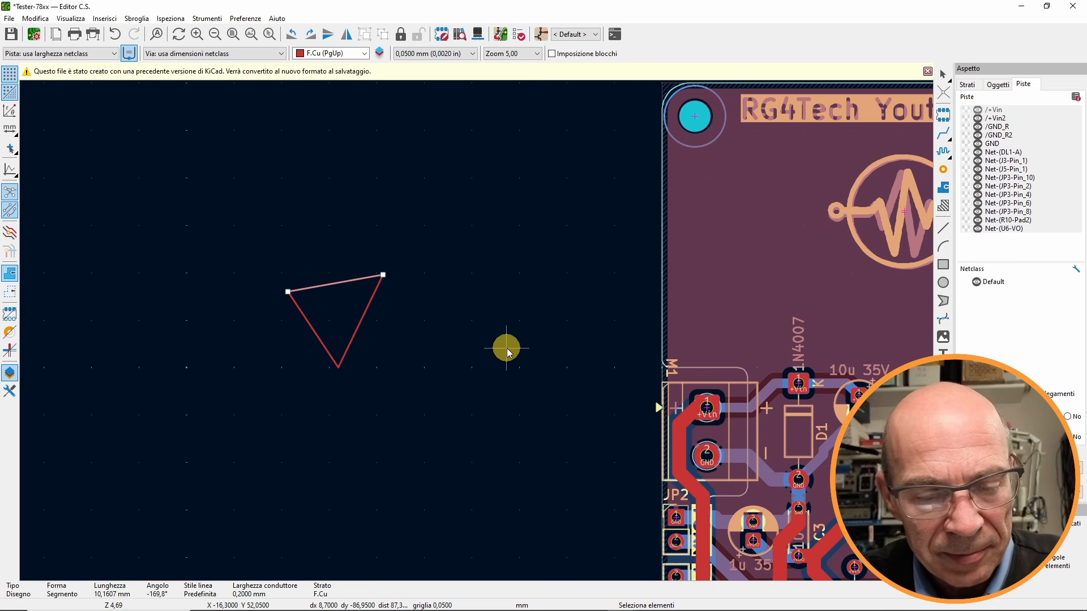
Switch the PCB editor to lasso selection and trace freehand outlines around the triangle's left edge and the empty area beside it.
{"action": "left_click_drag", "start_coordinate": [417, 197], "coordinate": [527, 198]}
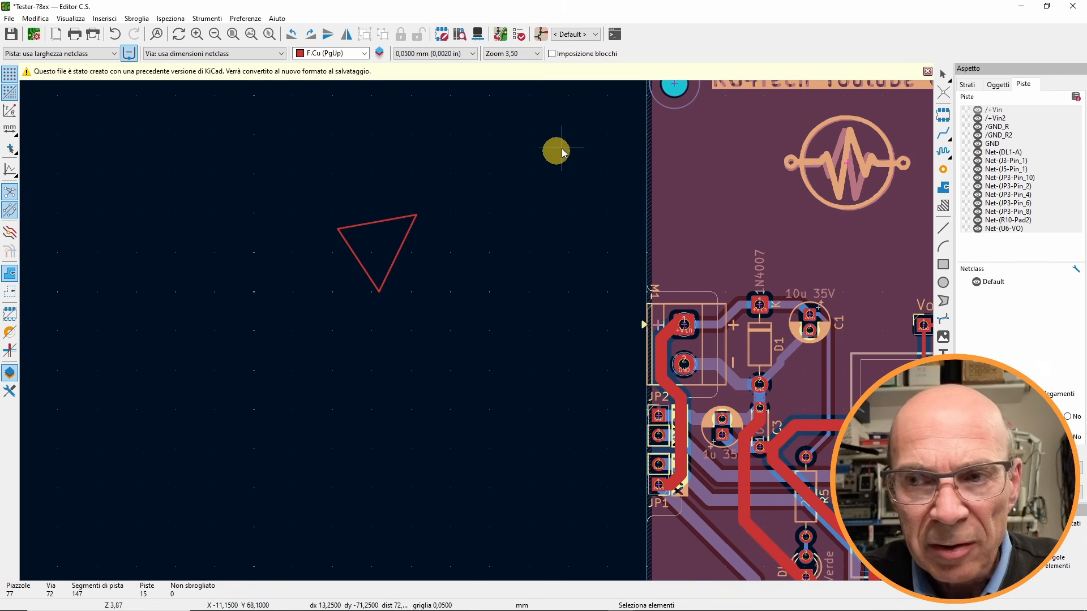
{"action": "left_click_drag", "start_coordinate": [942, 79], "coordinate": [926, 78]}
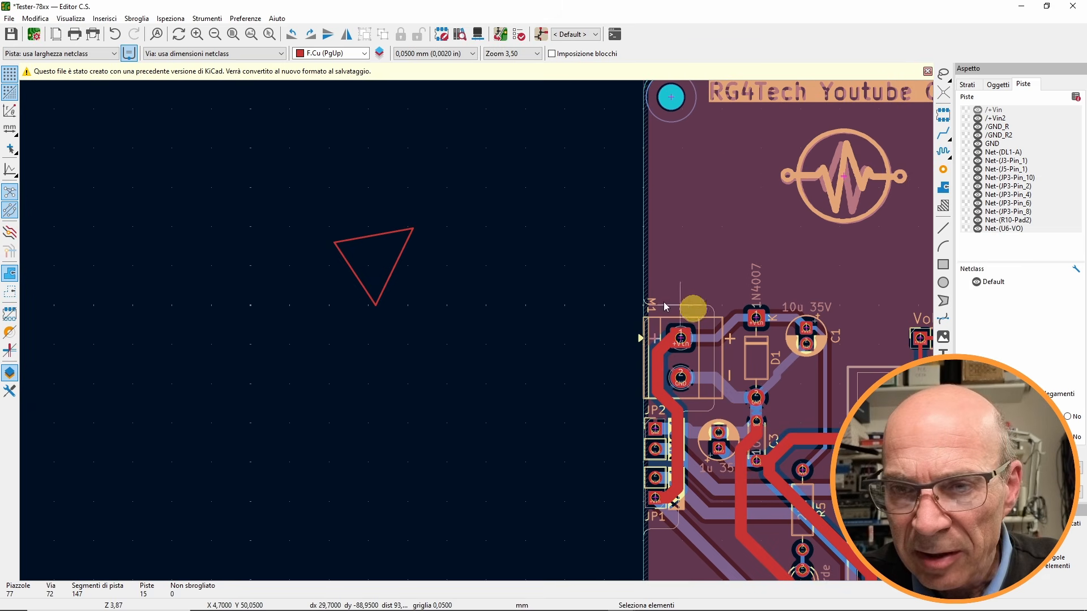
{"action": "mouse_move", "coordinate": [321, 240]}
{"action": "left_mouse_down"}
{"action": "mouse_move", "coordinate": [360, 273]}
{"action": "mouse_move", "coordinate": [326, 249]}
{"action": "left_mouse_up"}
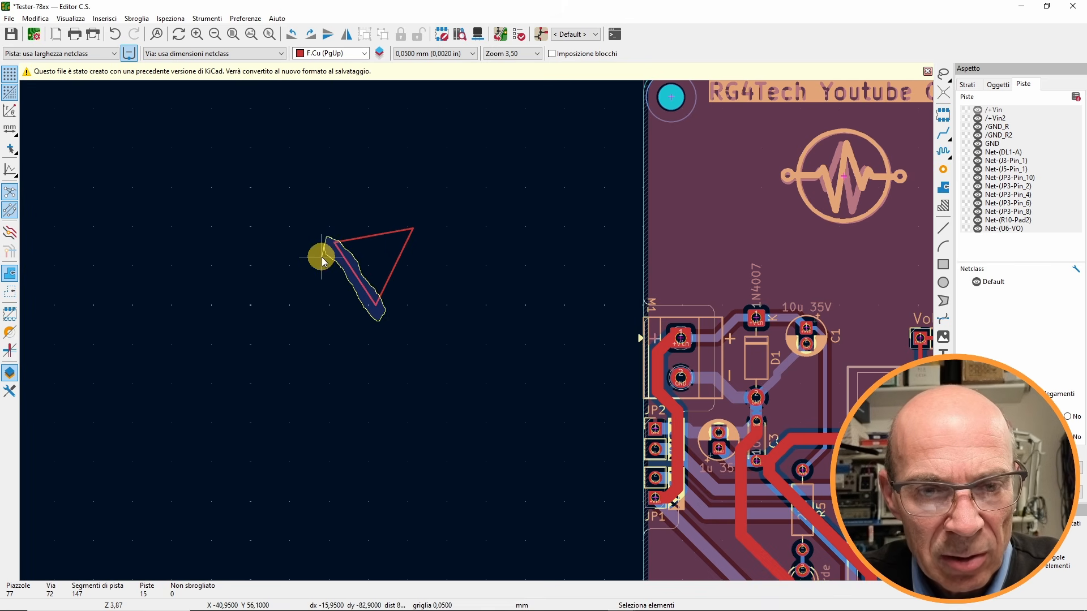
{"action": "double_click", "coordinate": [321, 255]}
{"action": "mouse_move", "coordinate": [501, 239]}
{"action": "left_mouse_down"}
{"action": "mouse_move", "coordinate": [472, 238]}
{"action": "mouse_move", "coordinate": [619, 290]}
{"action": "mouse_move", "coordinate": [572, 252]}
{"action": "mouse_move", "coordinate": [581, 258]}
{"action": "left_mouse_up"}
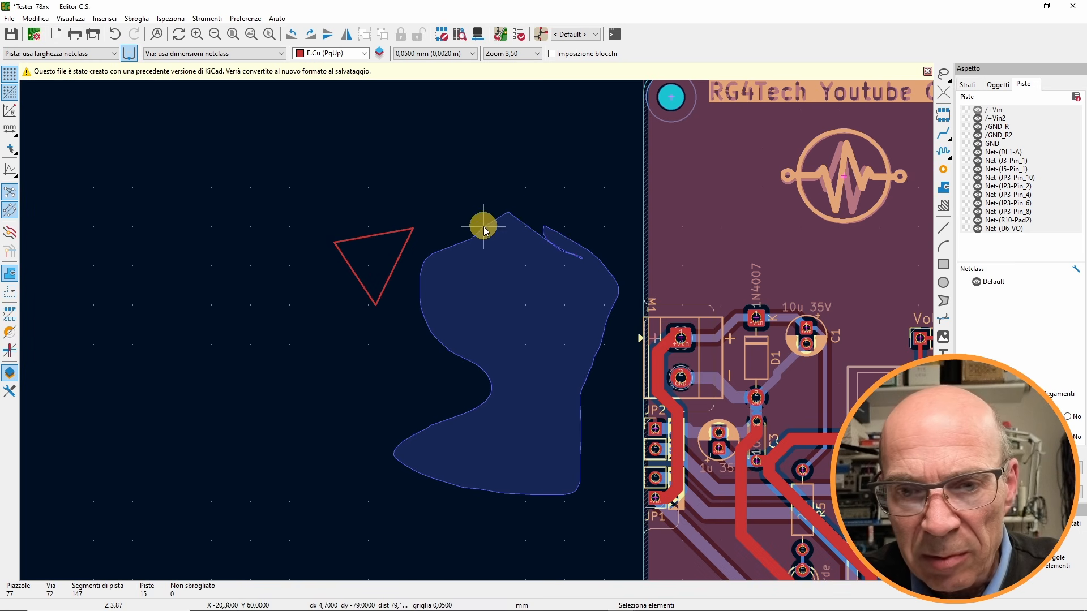
{"action": "key", "text": "Escape"}
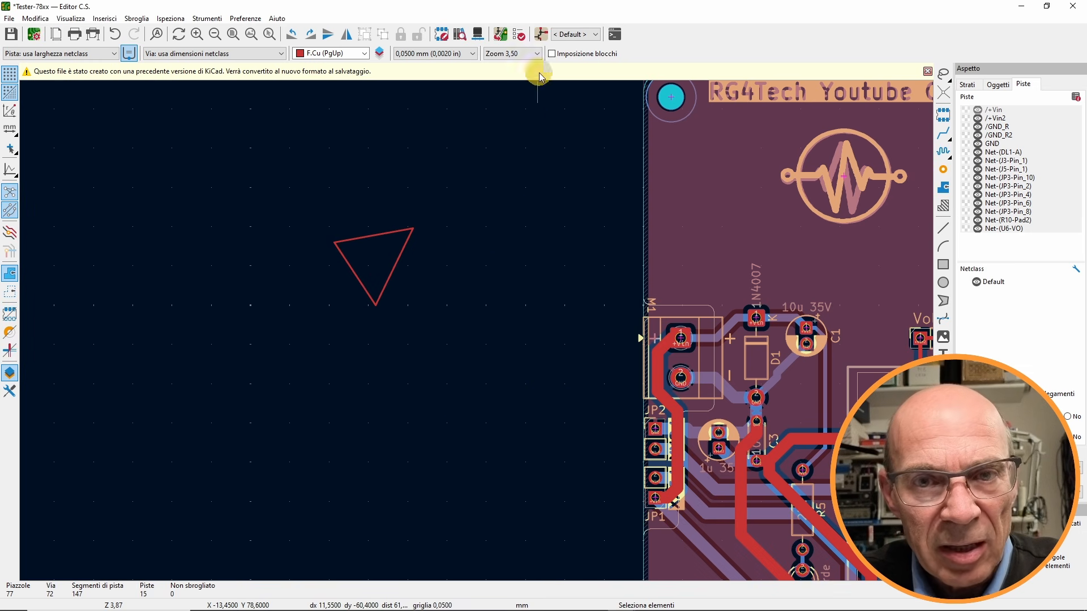
Open the Tester-78xx schematic and try selecting capacitor C3 with the lasso and with rectangular selection.
{"action": "left_click", "coordinate": [541, 35]}
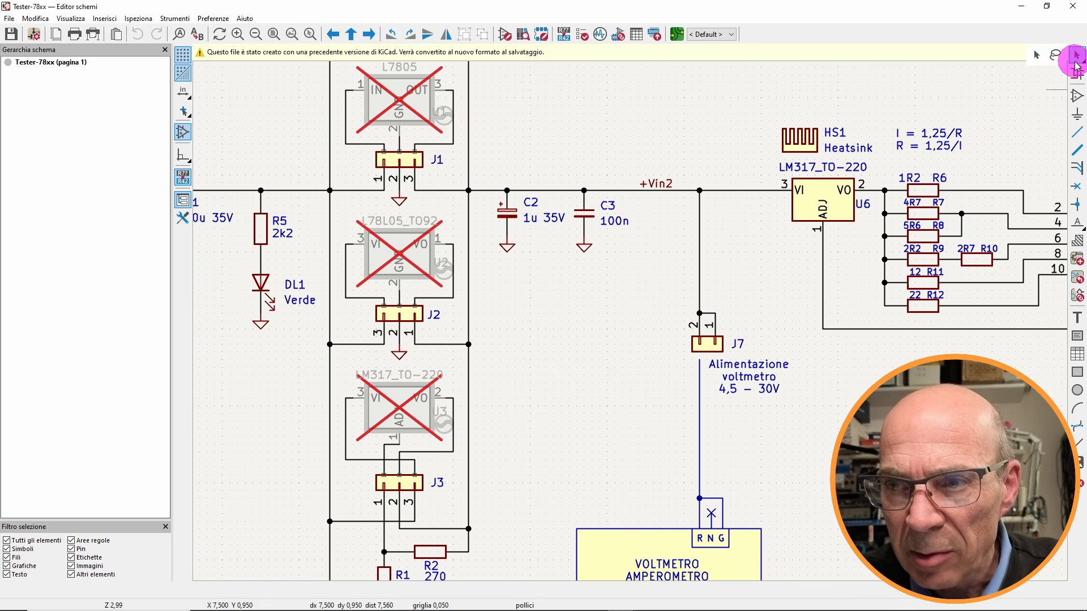
{"action": "mouse_move", "coordinate": [572, 187]}
{"action": "left_mouse_down"}
{"action": "mouse_move", "coordinate": [565, 214]}
{"action": "mouse_move", "coordinate": [589, 274]}
{"action": "mouse_move", "coordinate": [602, 175]}
{"action": "left_mouse_up"}
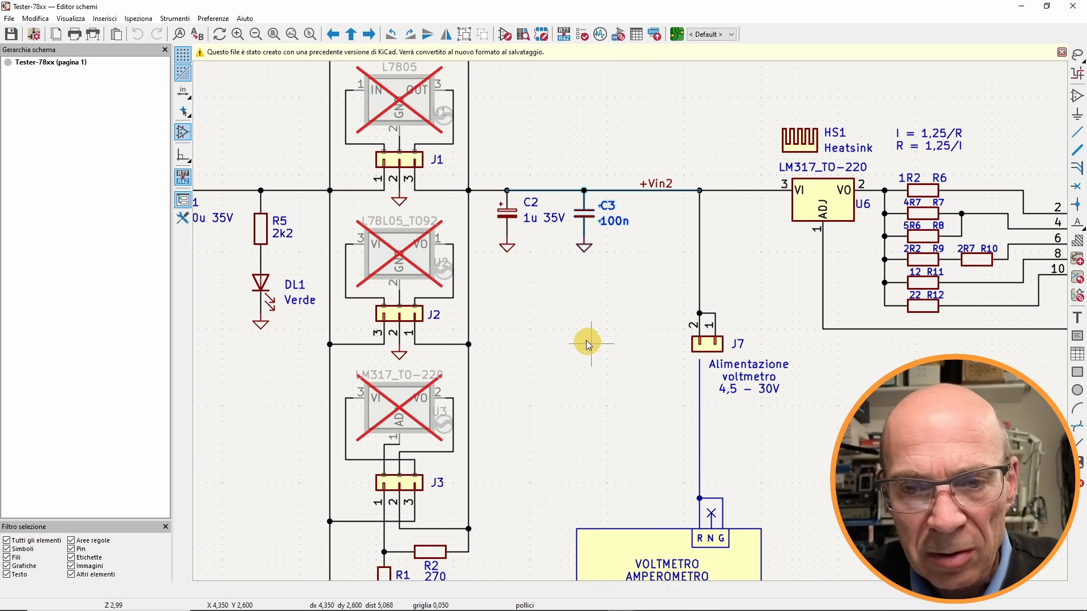
{"action": "key", "text": "ctrl+d"}
{"action": "key", "text": "Escape"}
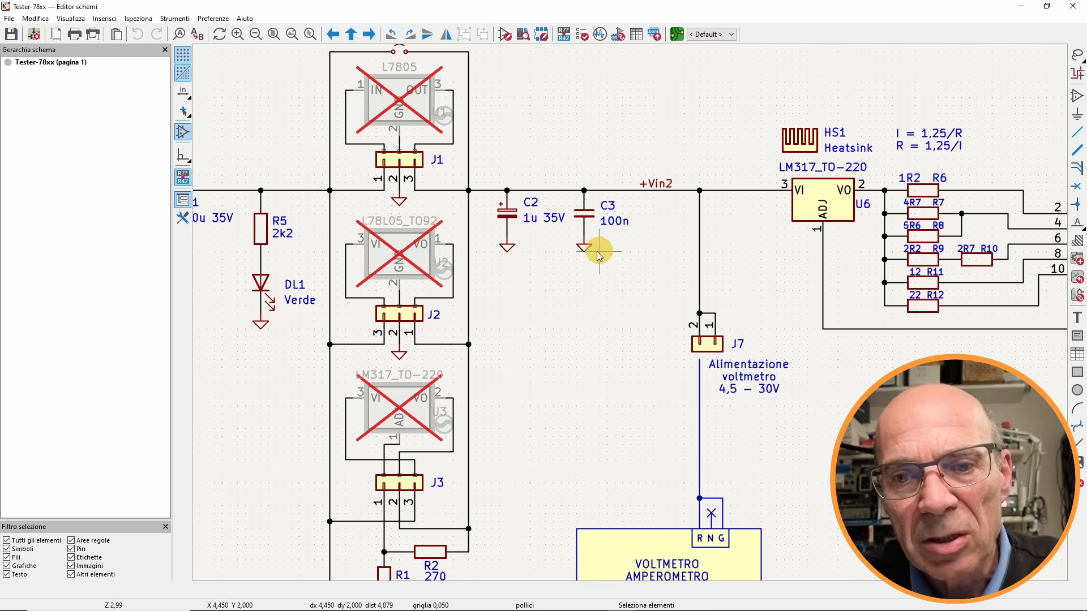
{"action": "left_click_drag", "start_coordinate": [560, 165], "coordinate": [635, 275]}
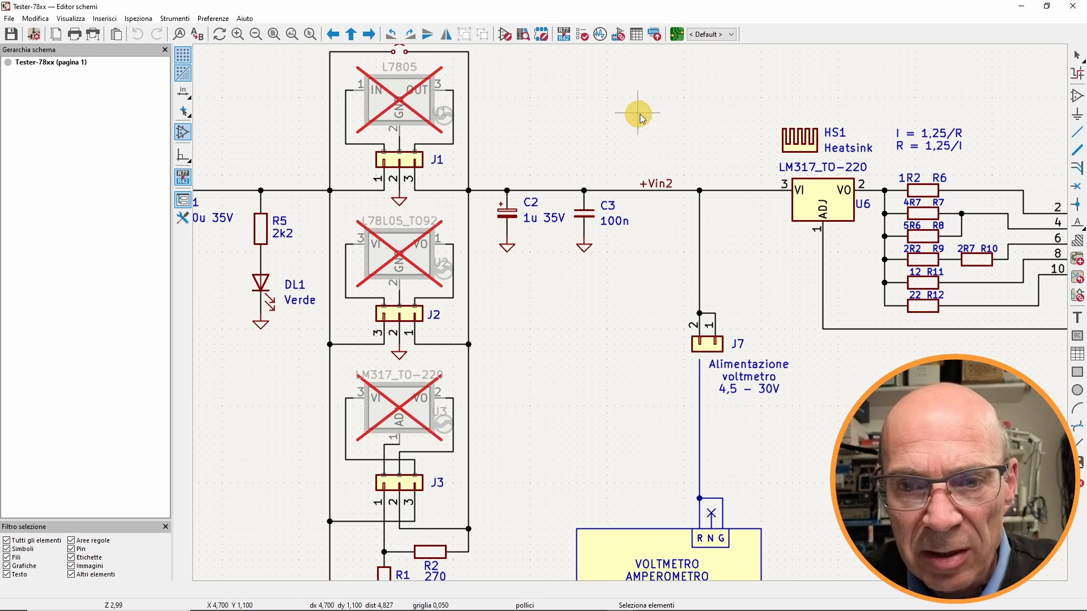
{"action": "left_click_drag", "start_coordinate": [651, 98], "coordinate": [577, 153]}
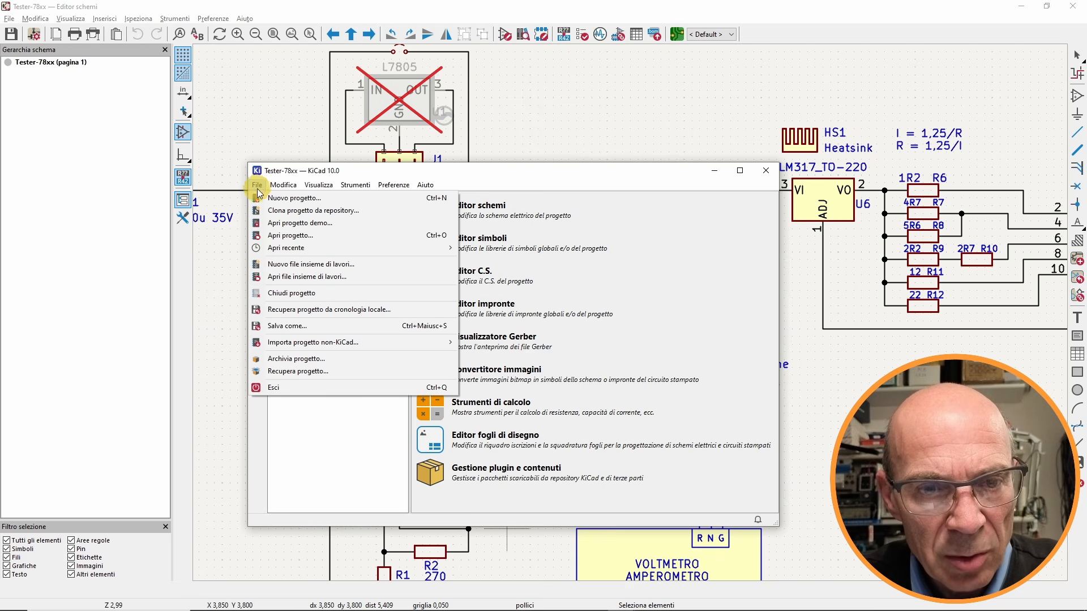
Open the Lezione4-demo project's schematic.
{"action": "mouse_move", "coordinate": [297, 344]}
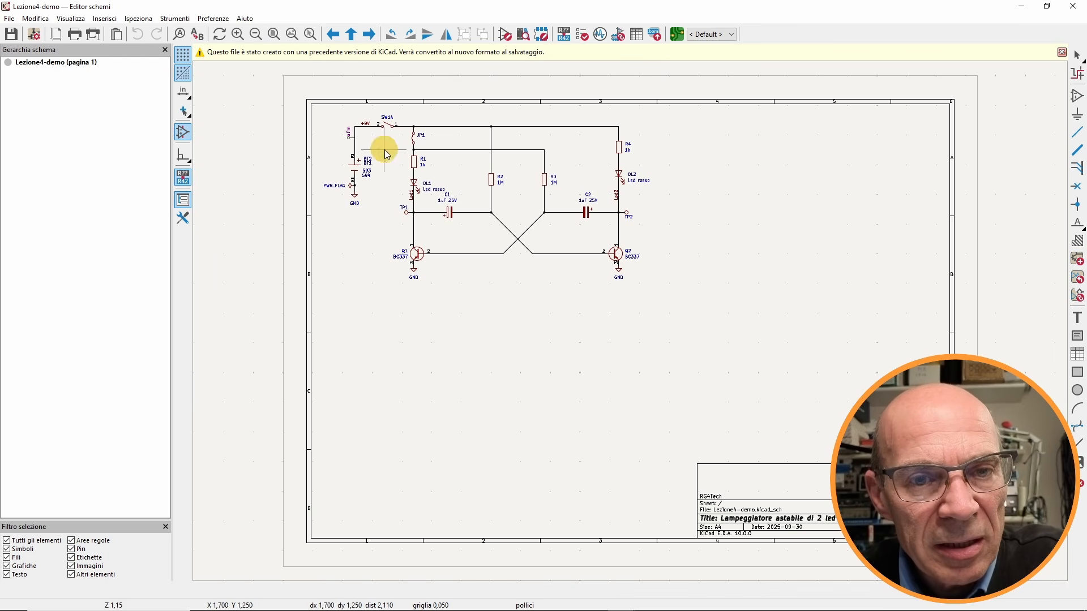
{"action": "scroll", "coordinate": [381, 151], "scroll_direction": "up", "scroll_amount": 2}
{"action": "middle_click_drag", "start_coordinate": [734, 398], "coordinate": [430, 215]}
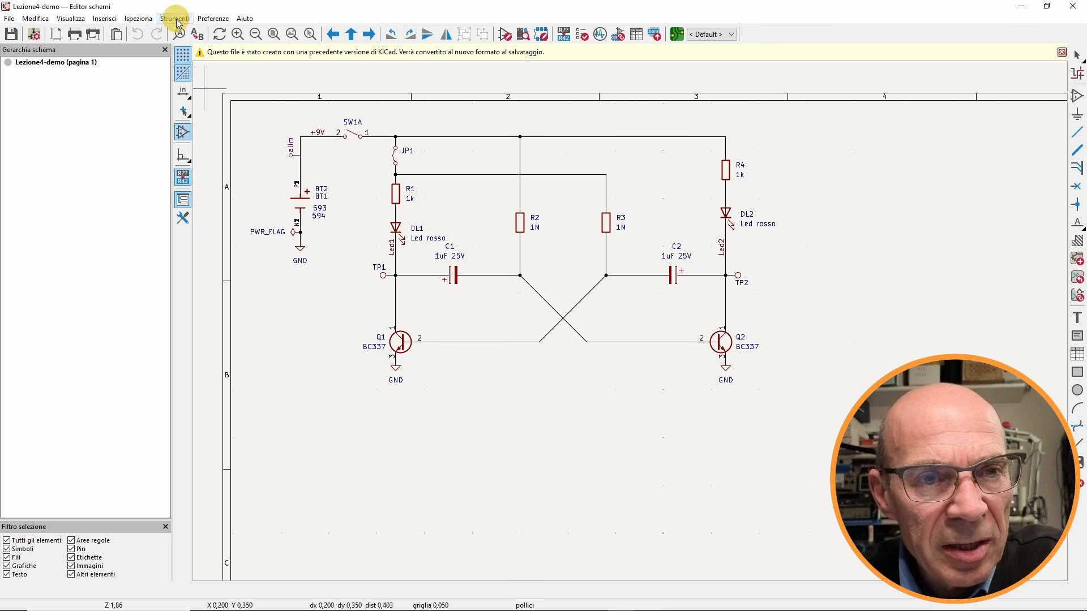
Add a project variant named "Versione con led verdi" to the schematic, leaving its description empty.
{"action": "left_click", "coordinate": [177, 21]}
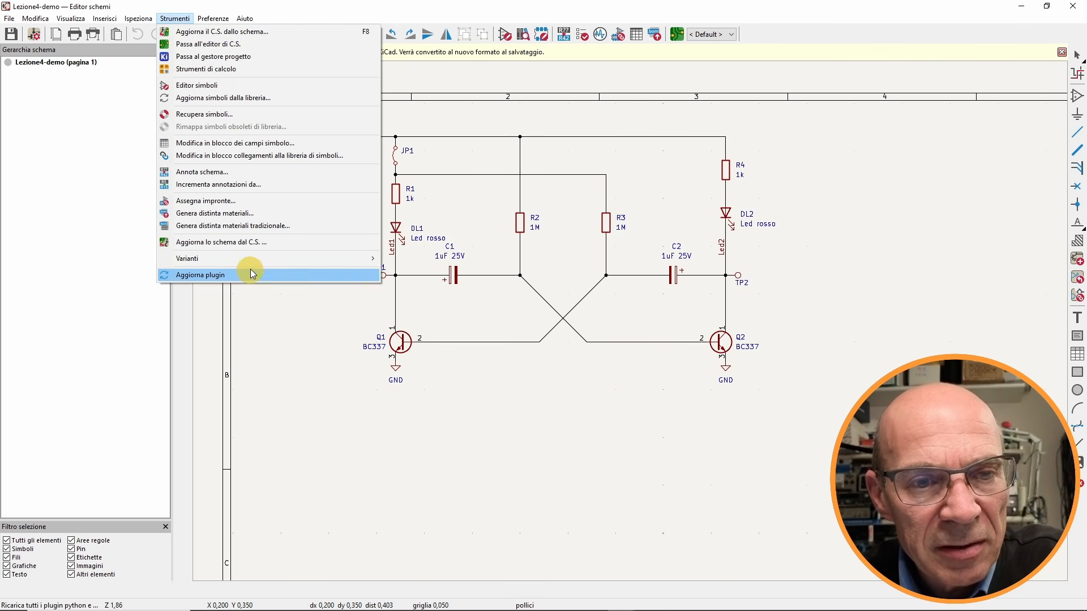
{"action": "mouse_move", "coordinate": [250, 259]}
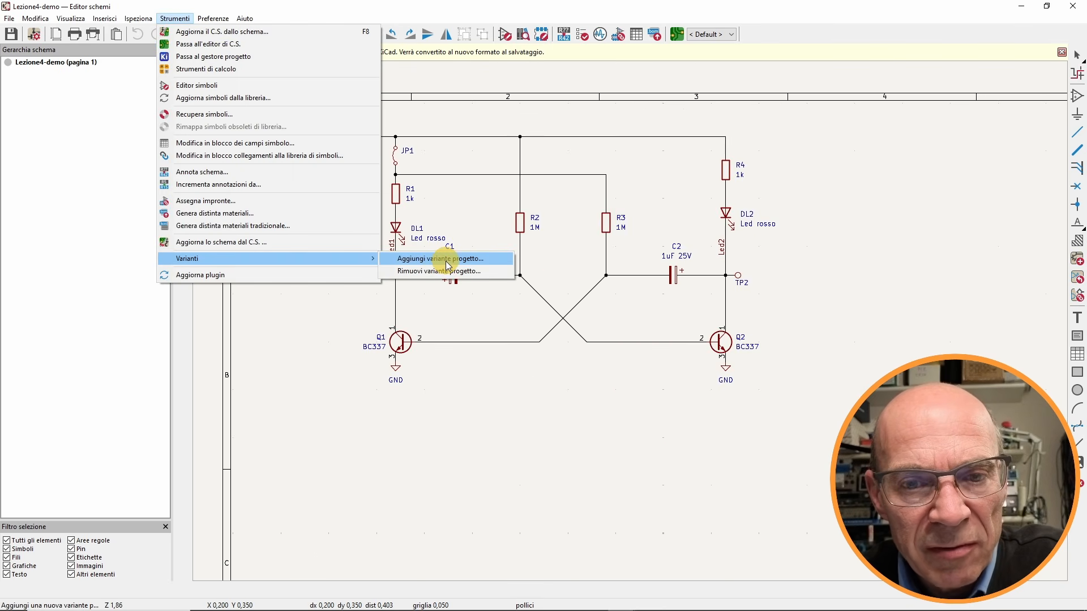
{"action": "left_click", "coordinate": [448, 265]}
{"action": "left_click_drag", "start_coordinate": [498, 245], "coordinate": [479, 394]}
{"action": "left_click", "coordinate": [469, 418]}
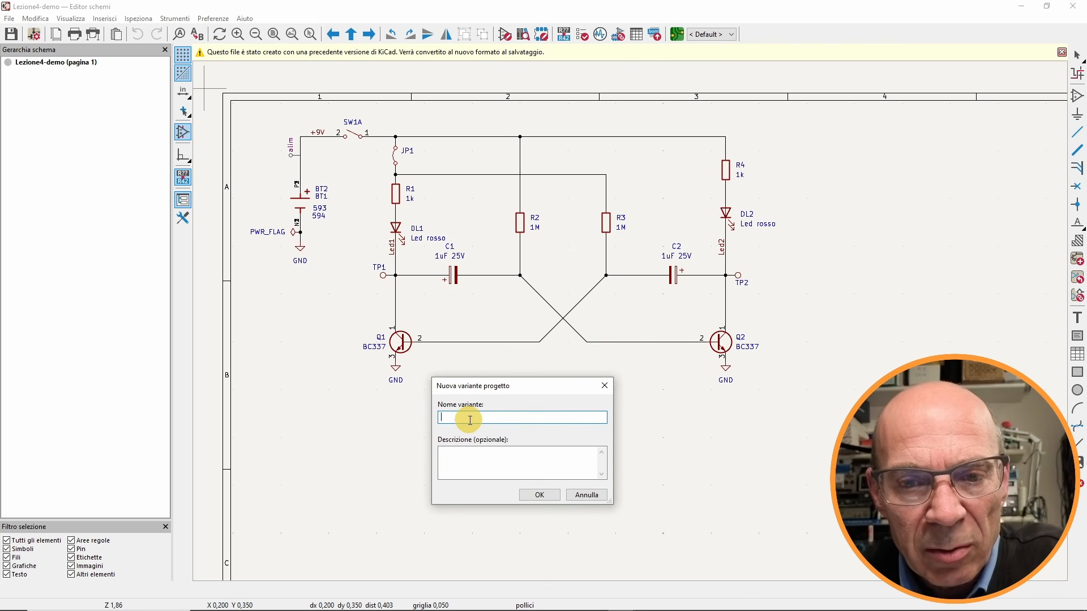
{"action": "type", "text": "Versione"}
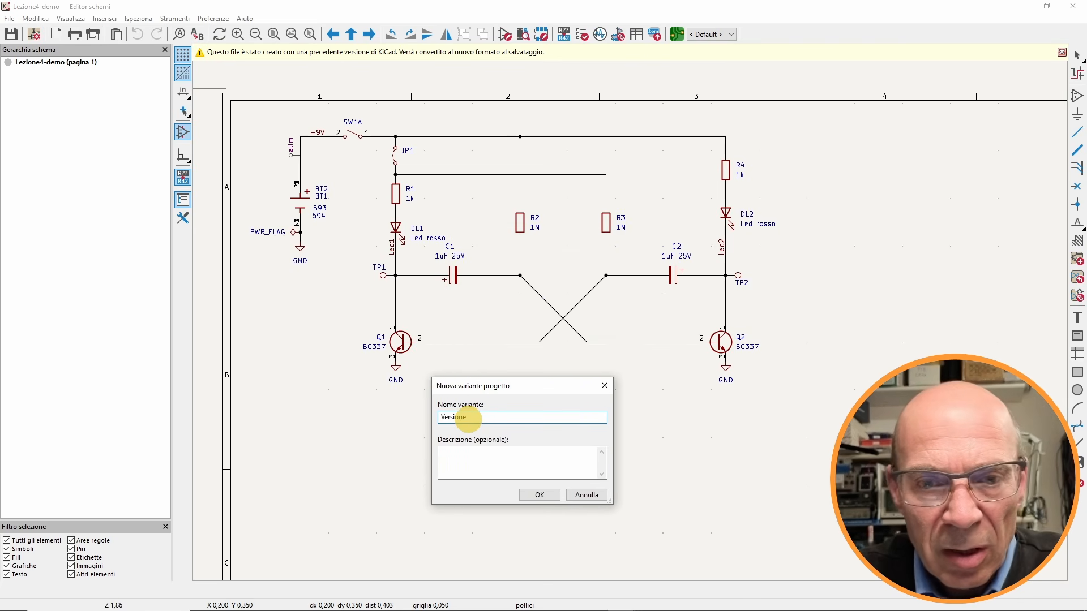
{"action": "type", "text": " con led verdi"}
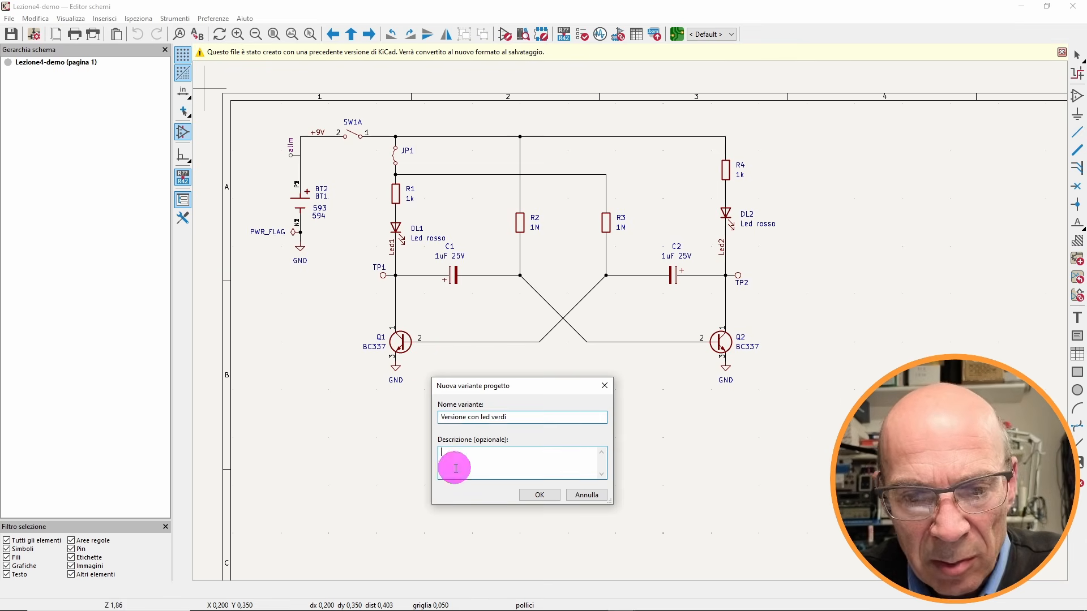
{"action": "left_click", "coordinate": [455, 469]}
{"action": "left_click", "coordinate": [538, 495]}
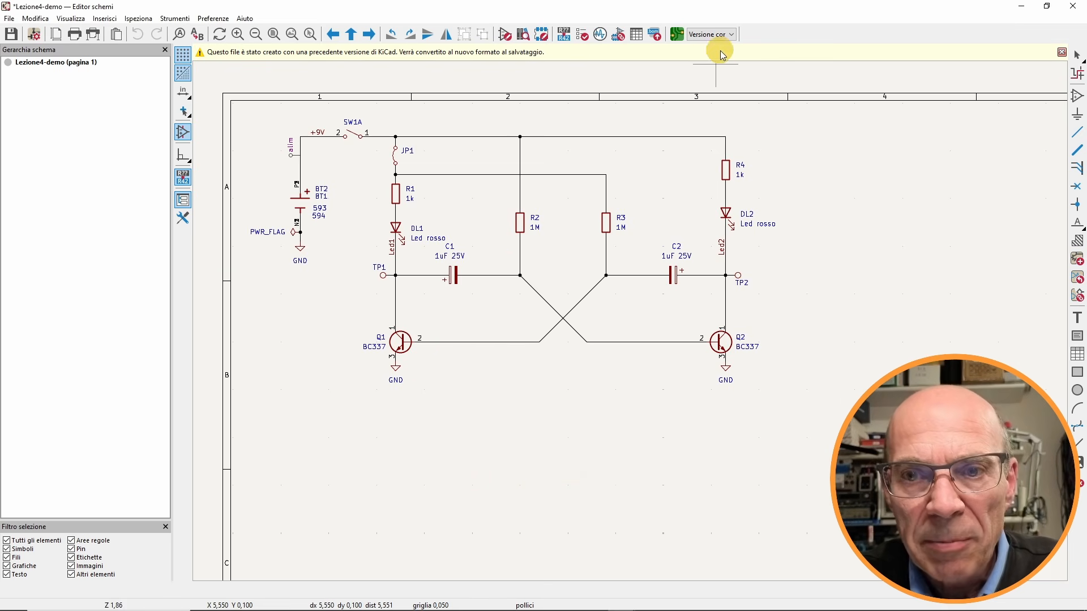
Switch the active project variant to Default and back to "Versione con led verdi".
{"action": "left_click", "coordinate": [731, 35]}
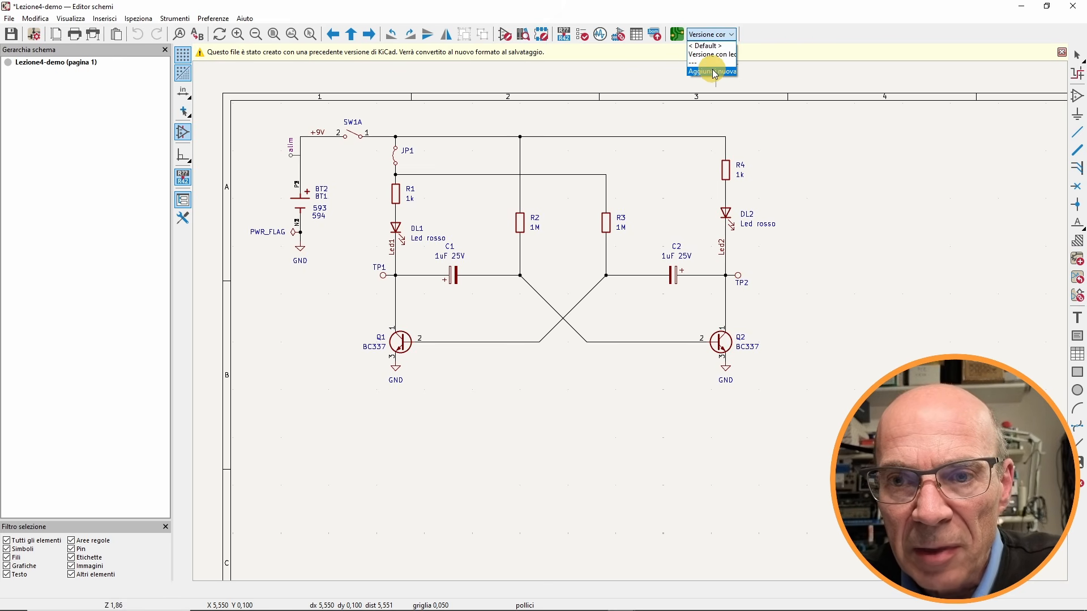
{"action": "left_click", "coordinate": [711, 46]}
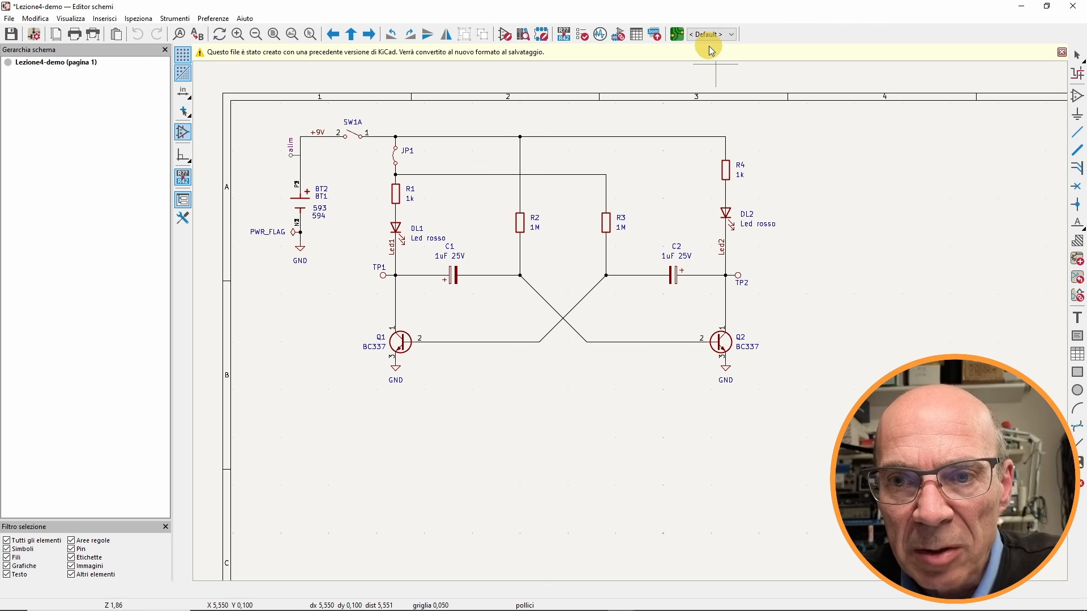
{"action": "left_click", "coordinate": [712, 36]}
{"action": "left_click", "coordinate": [707, 54]}
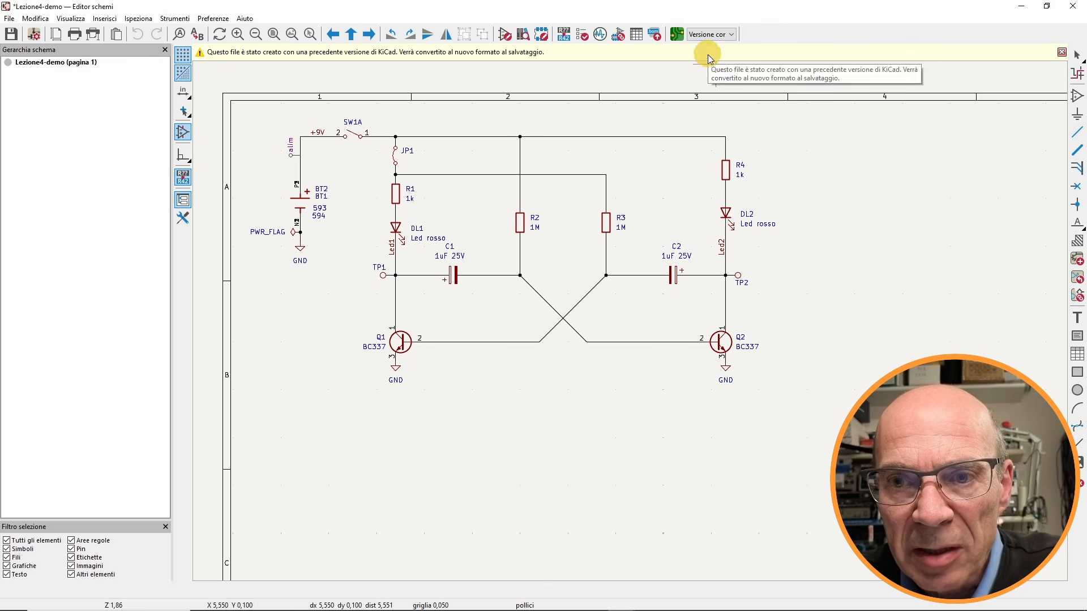
In the "Versione con led verdi" variant, set the value of diode DL1 to "Led verde".
{"action": "double_click", "coordinate": [399, 237]}
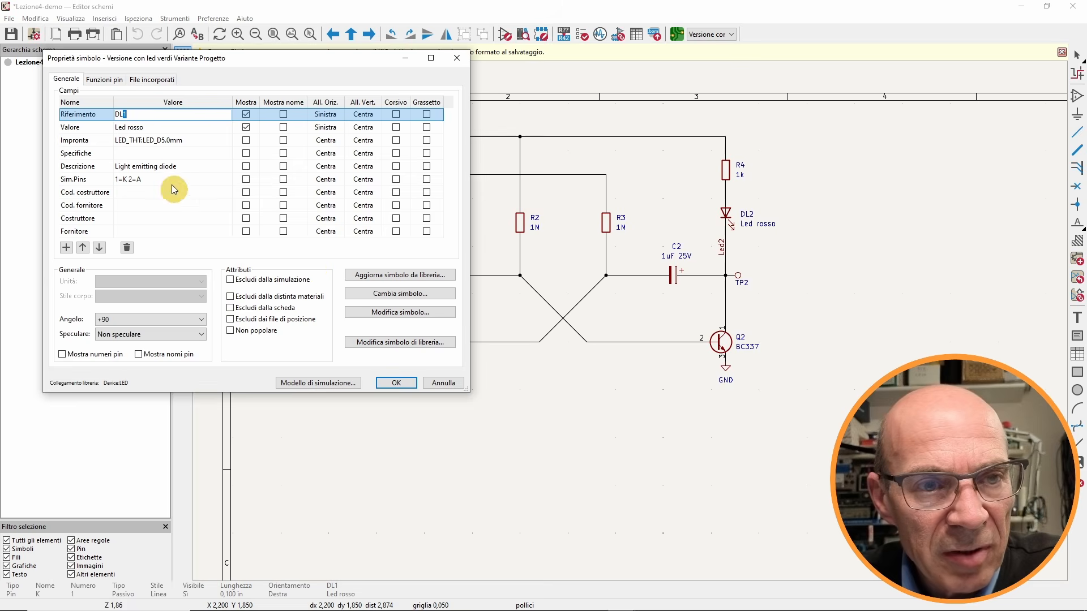
{"action": "left_click", "coordinate": [160, 127]}
{"action": "left_click", "coordinate": [160, 127]}
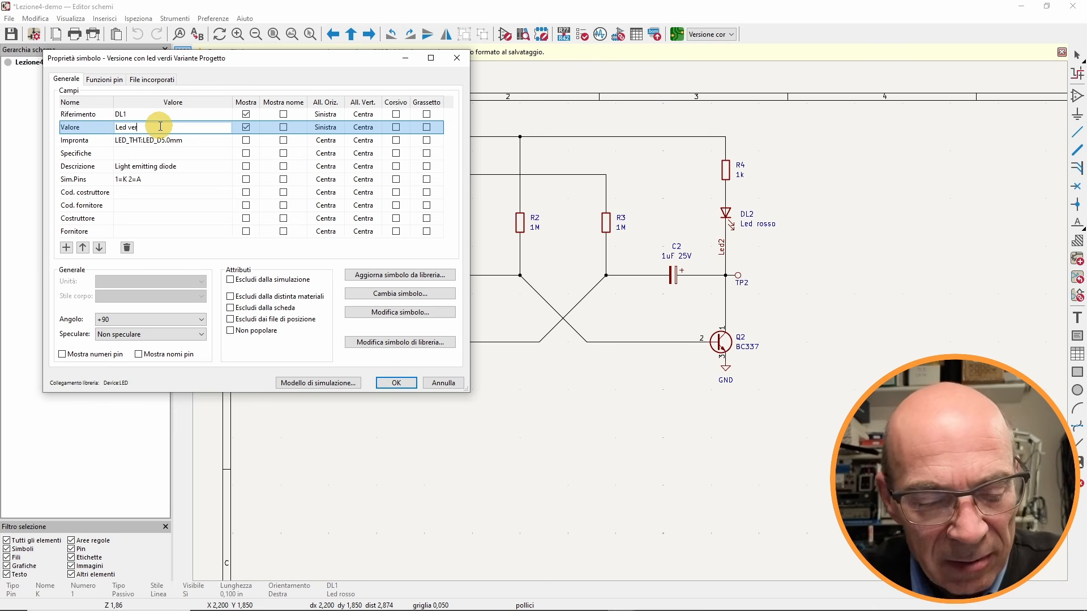
{"action": "key", "text": "Return"}
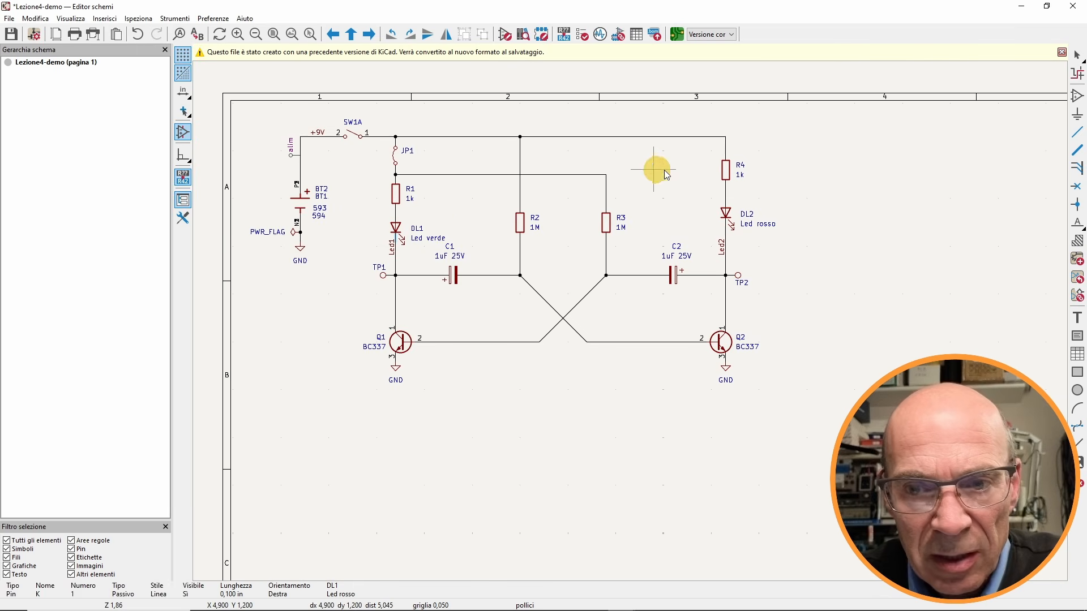
Compare DL1's value between the Default and "Versione con led verdi" variants, ending on the latter.
{"action": "left_click", "coordinate": [705, 34]}
{"action": "left_click", "coordinate": [710, 46]}
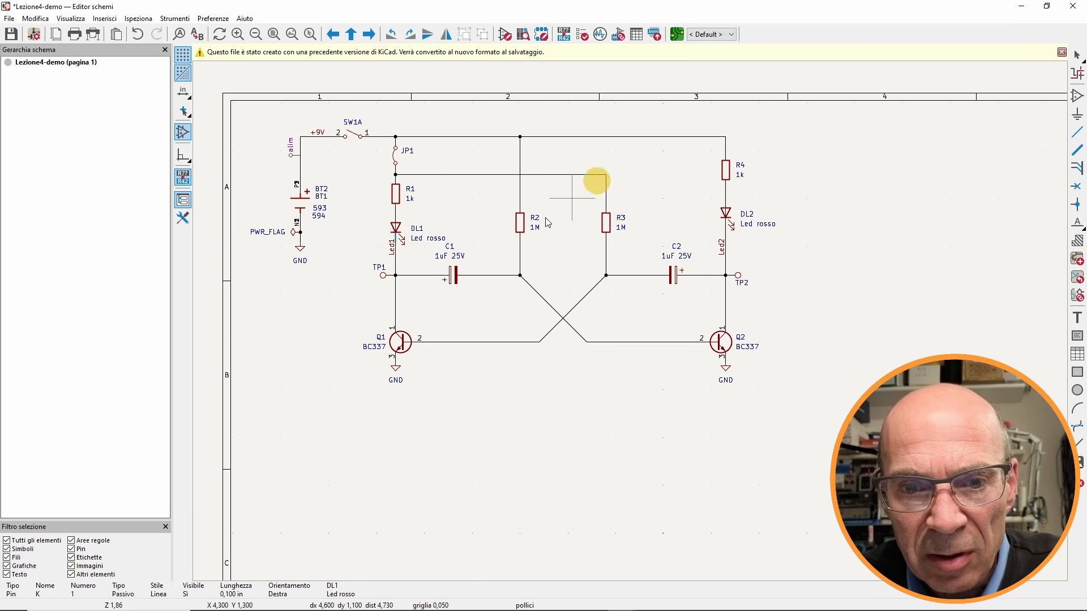
{"action": "left_click", "coordinate": [718, 34]}
{"action": "left_click", "coordinate": [718, 55]}
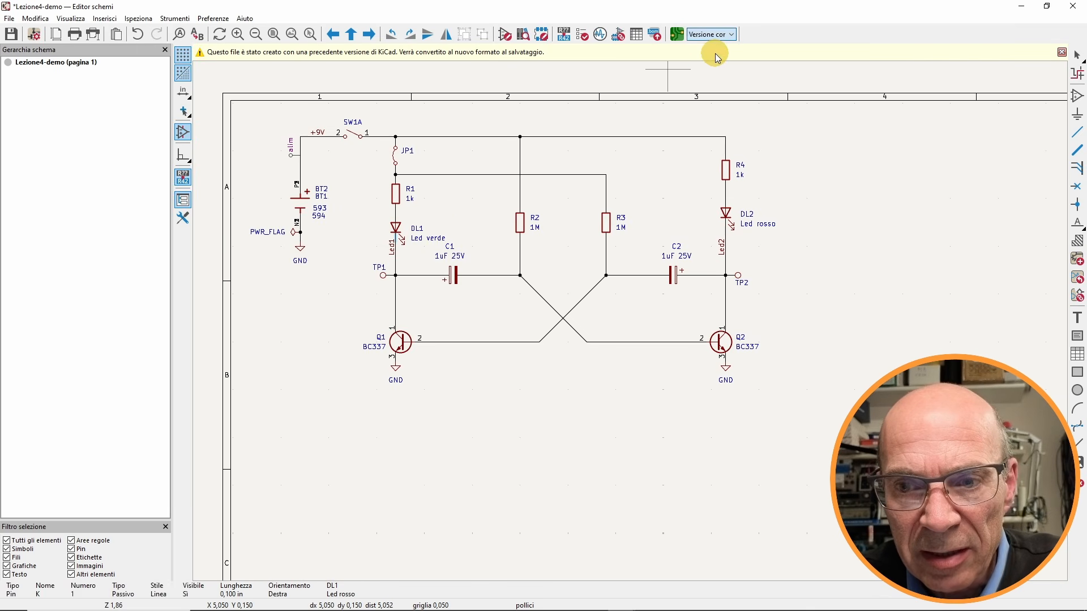
In the "Versione con led verdi" variant, set the value of diode DL2 to "Led verde" and deselect it.
{"action": "double_click", "coordinate": [726, 213]}
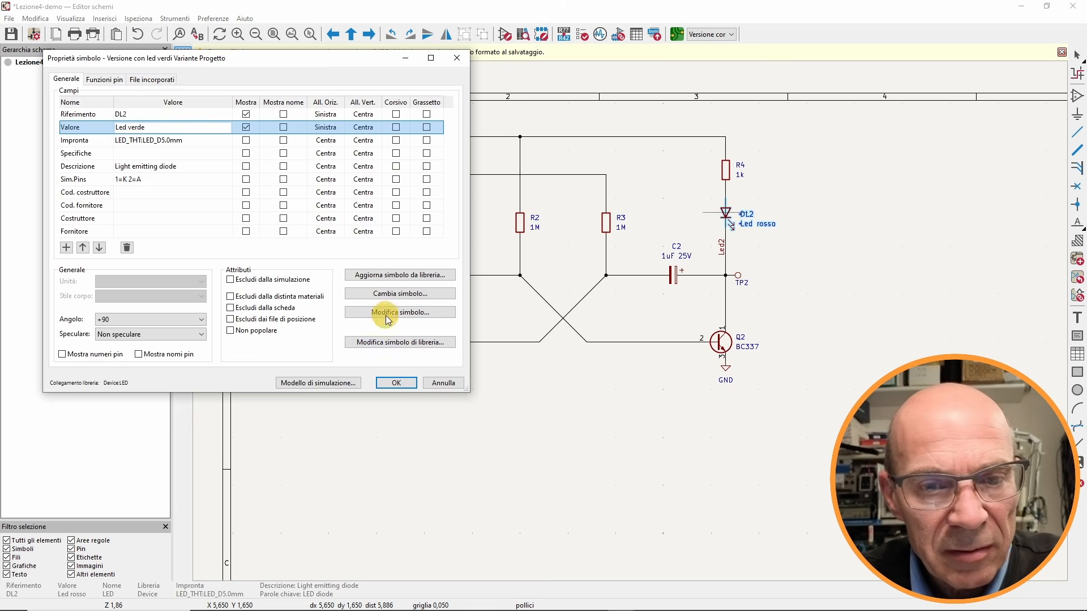
{"action": "key", "text": "Return"}
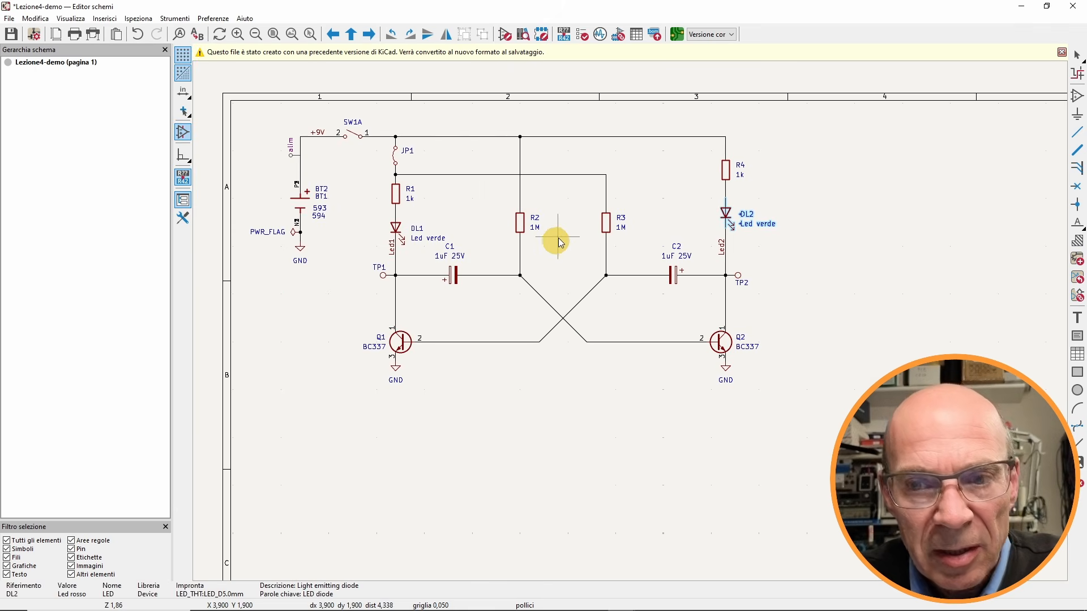
{"action": "left_click", "coordinate": [635, 130]}
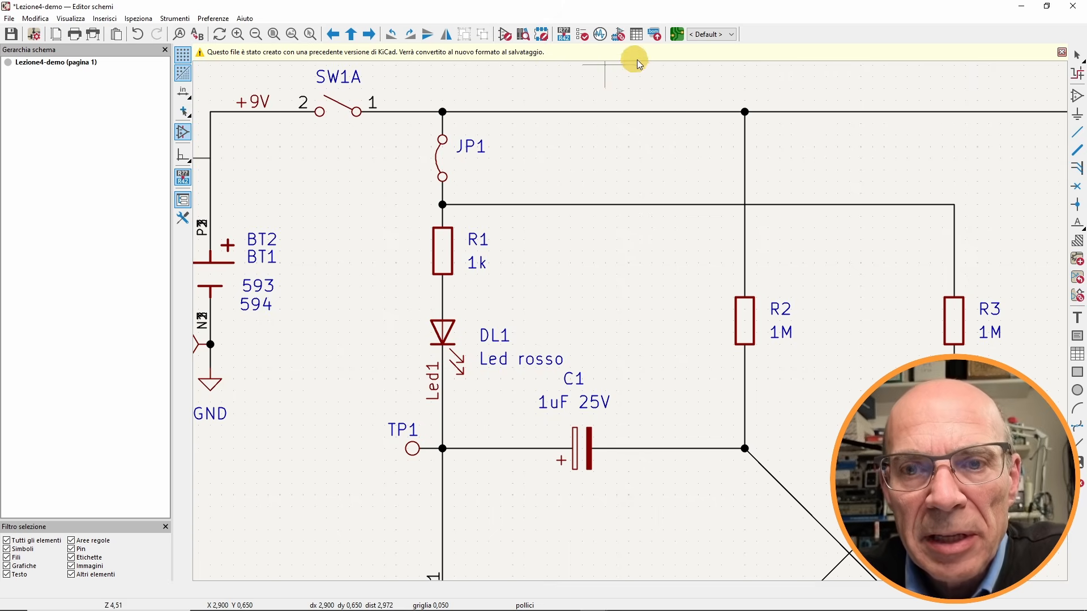
In the symbol fields table, exclude TP1 and TP2 from the BOM for "Versione con led verdi" and compare that variant with Default.
{"action": "left_click", "coordinate": [637, 35]}
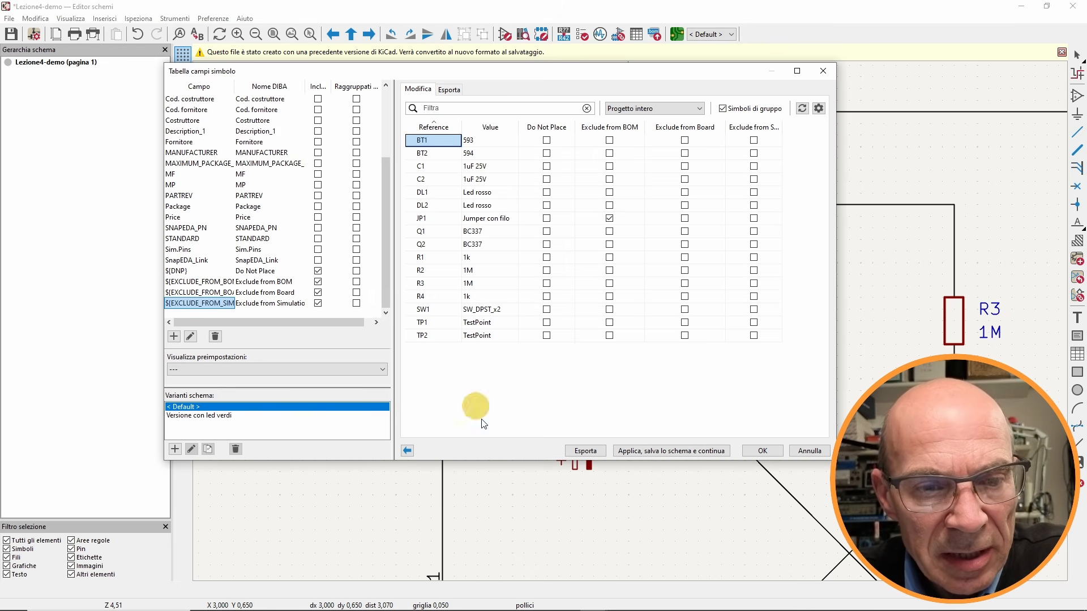
{"action": "left_click", "coordinate": [223, 417]}
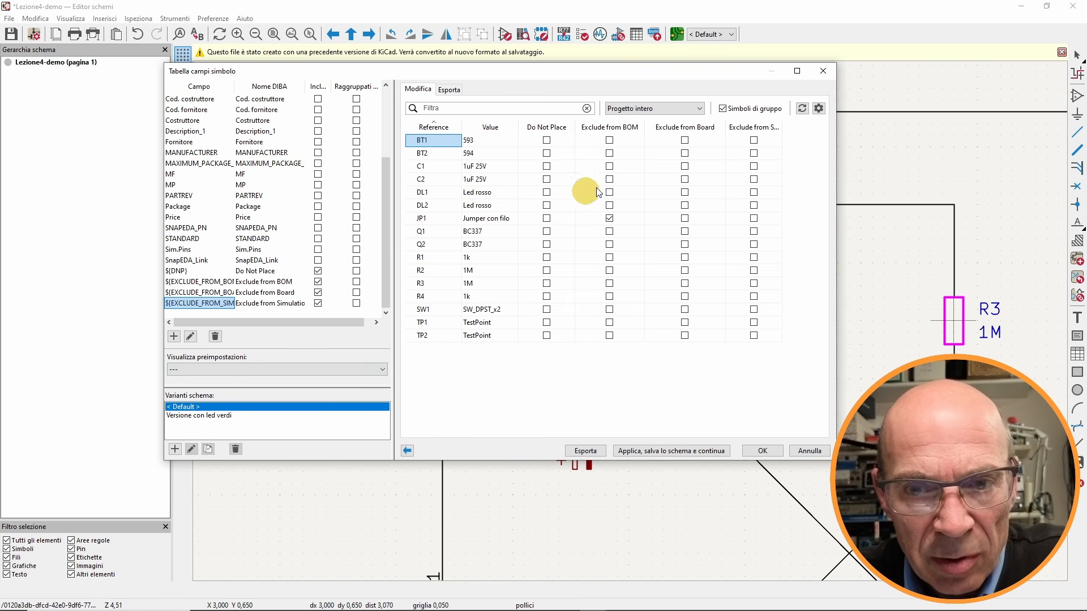
{"action": "left_click", "coordinate": [602, 356]}
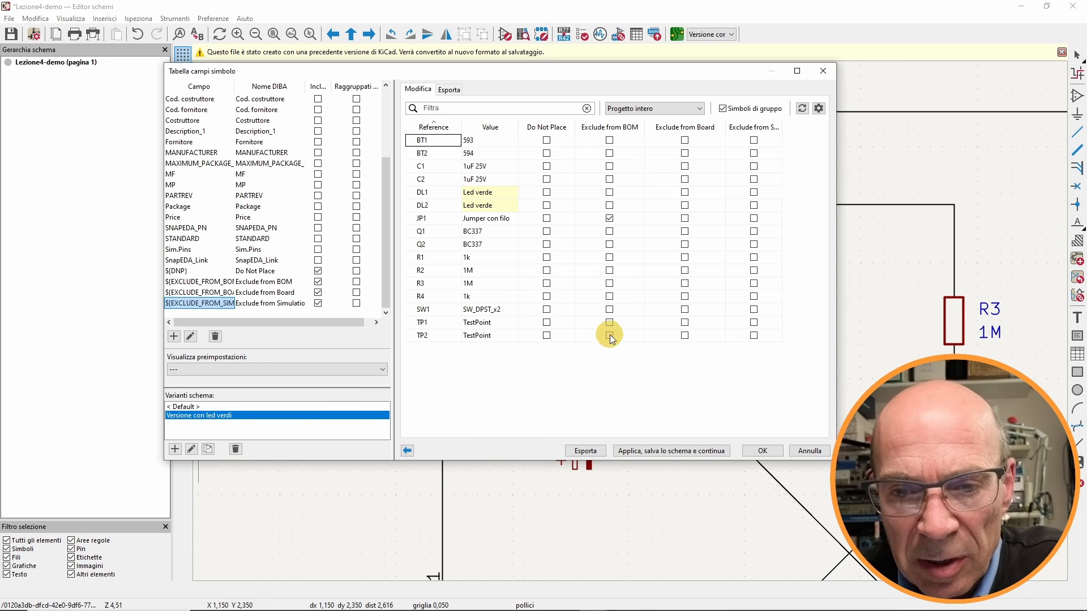
{"action": "left_click", "coordinate": [191, 407]}
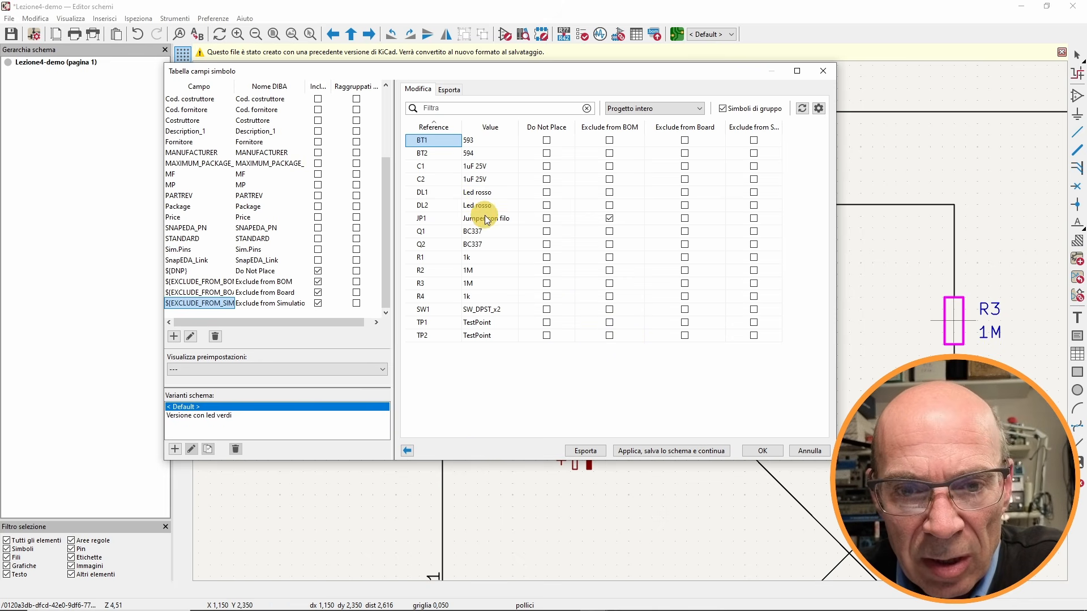
{"action": "left_click", "coordinate": [222, 416]}
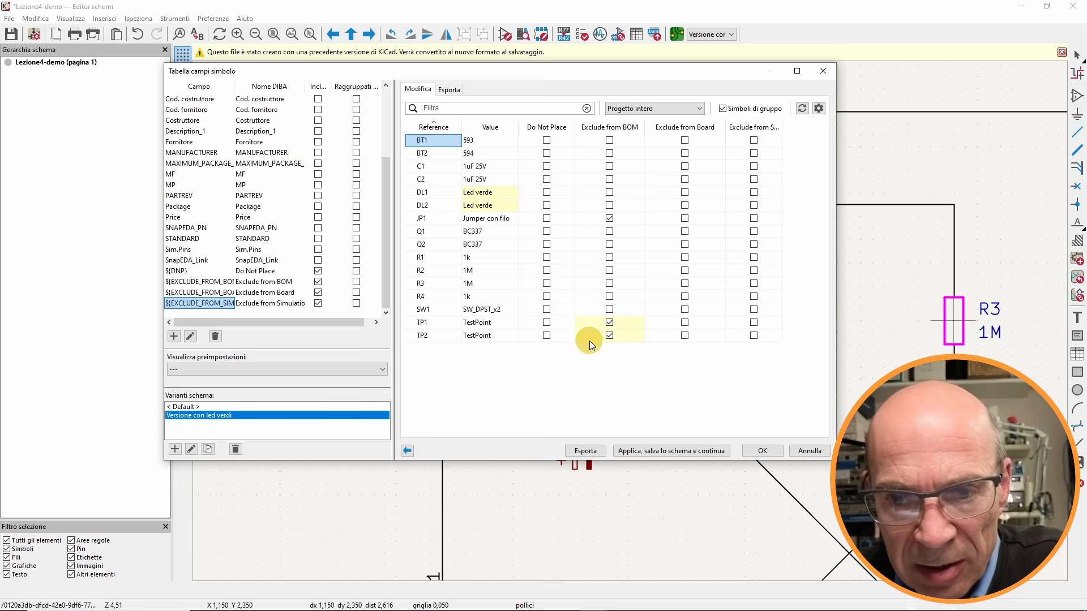
Select the table cells of all components from Reference through Exclude from Board, and close the symbol fields table.
{"action": "left_click", "coordinate": [685, 322]}
{"action": "left_click", "coordinate": [685, 334], "text": "shift"}
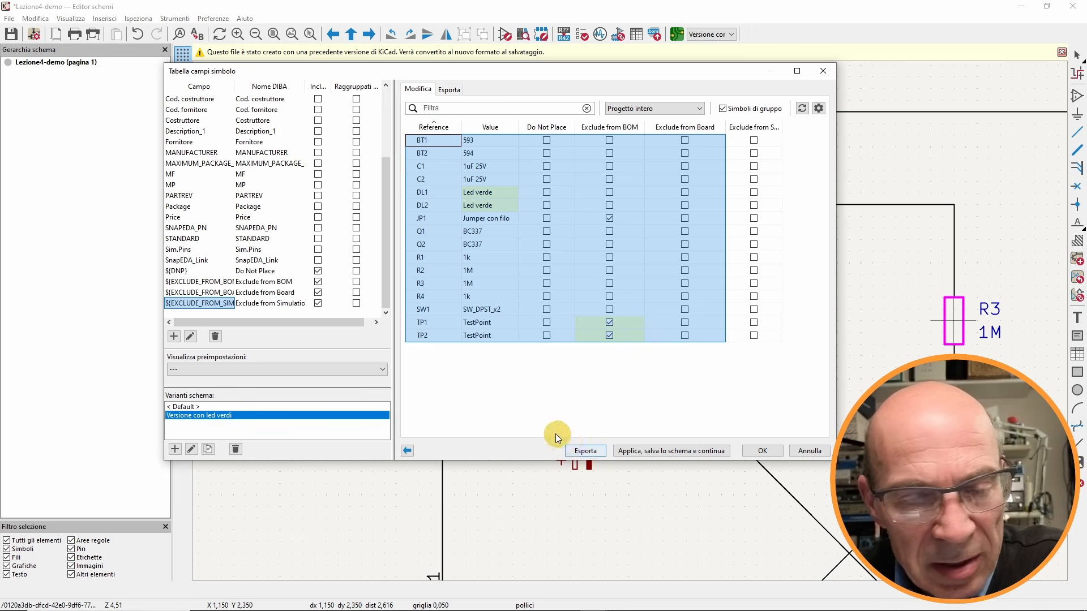
{"action": "key", "text": "Escape"}
{"action": "left_click", "coordinate": [524, 292]}
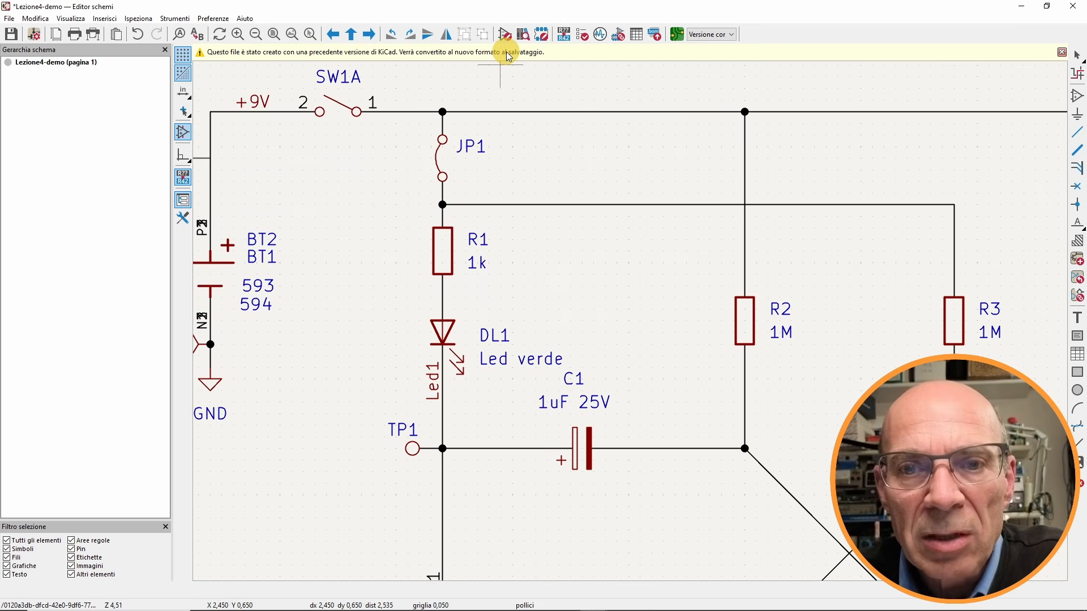
Review the schematic plot options with "Versione con led verdi" as the project variant, and close them without plotting.
{"action": "left_click", "coordinate": [93, 34]}
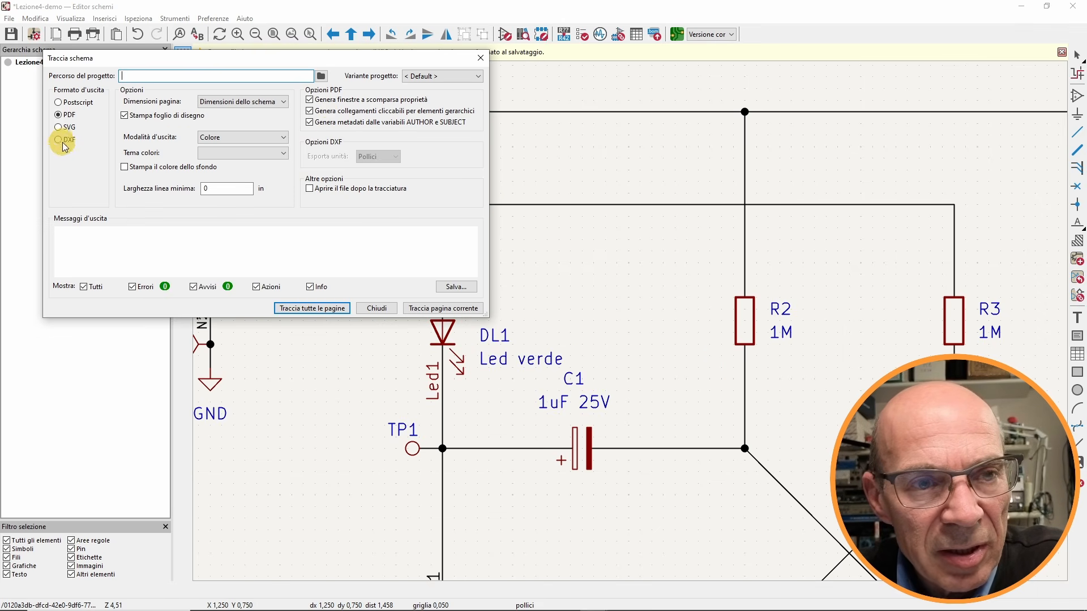
{"action": "left_click", "coordinate": [429, 76]}
{"action": "left_click", "coordinate": [432, 96]}
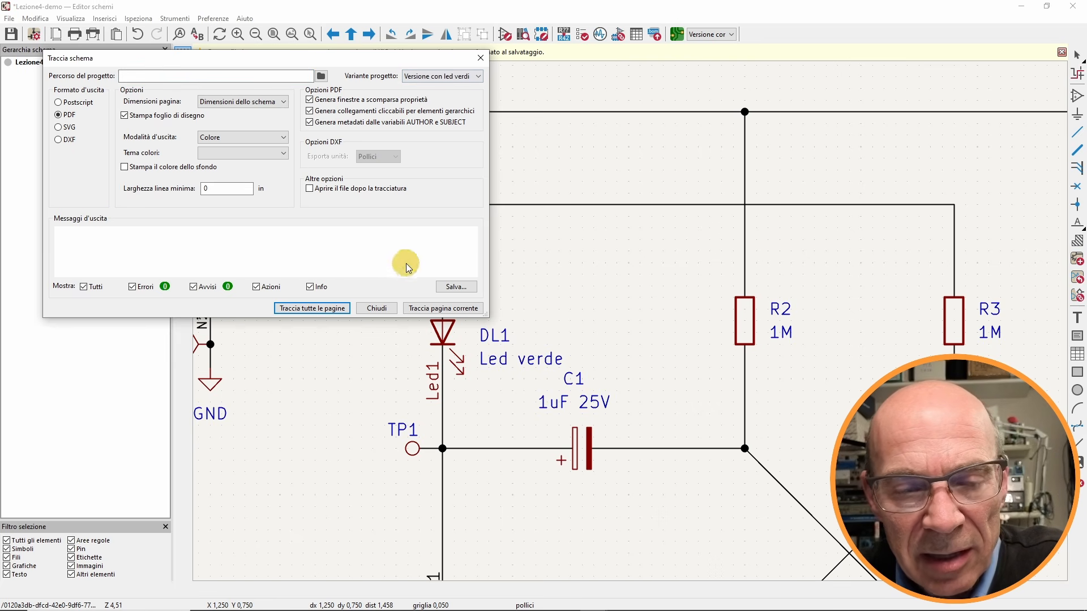
{"action": "left_click", "coordinate": [390, 308]}
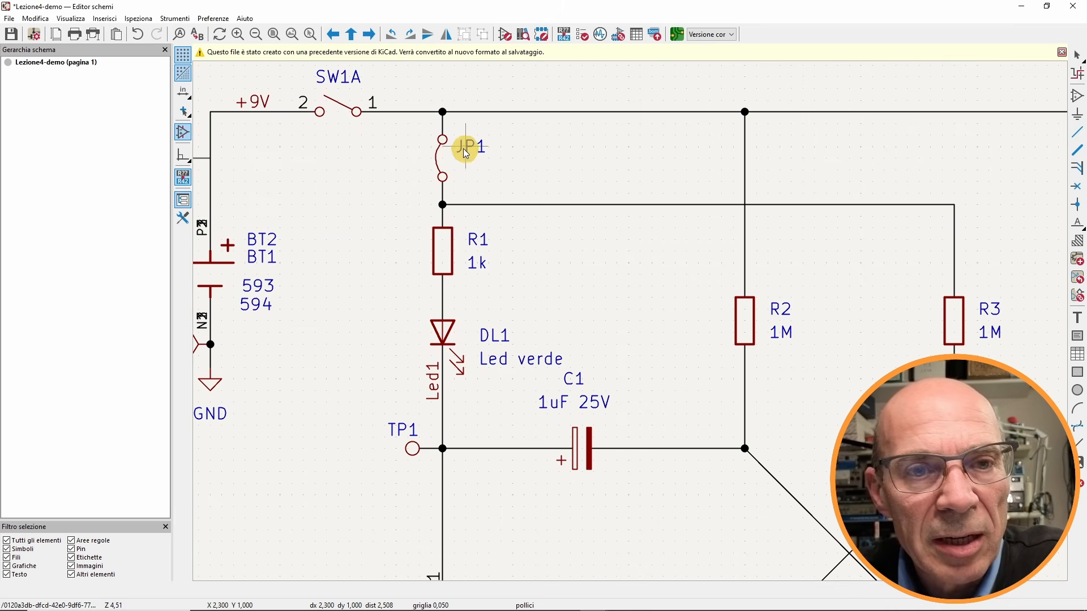
Check the project variant removal dialog and cancel it without removing "Versione con led verdi".
{"action": "left_click", "coordinate": [213, 18]}
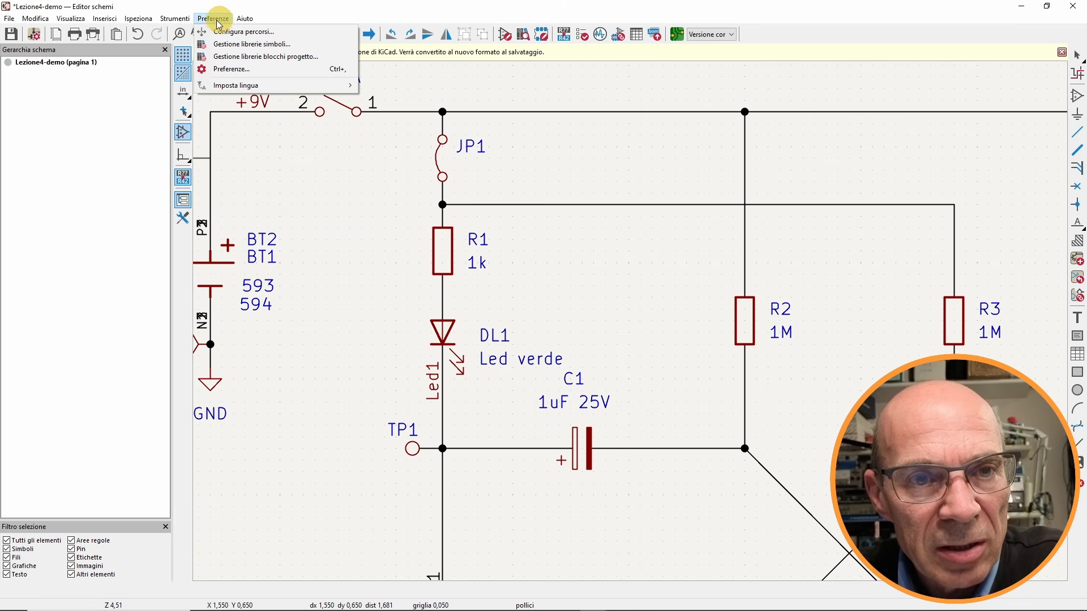
{"action": "mouse_move", "coordinate": [249, 257]}
{"action": "left_click", "coordinate": [439, 271]}
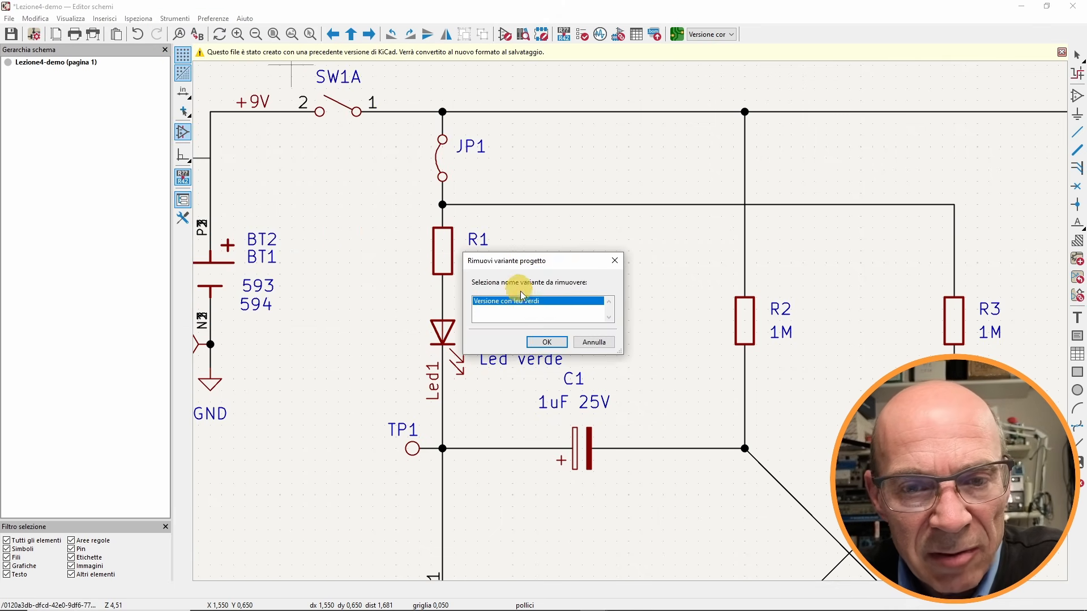
{"action": "left_click", "coordinate": [594, 342]}
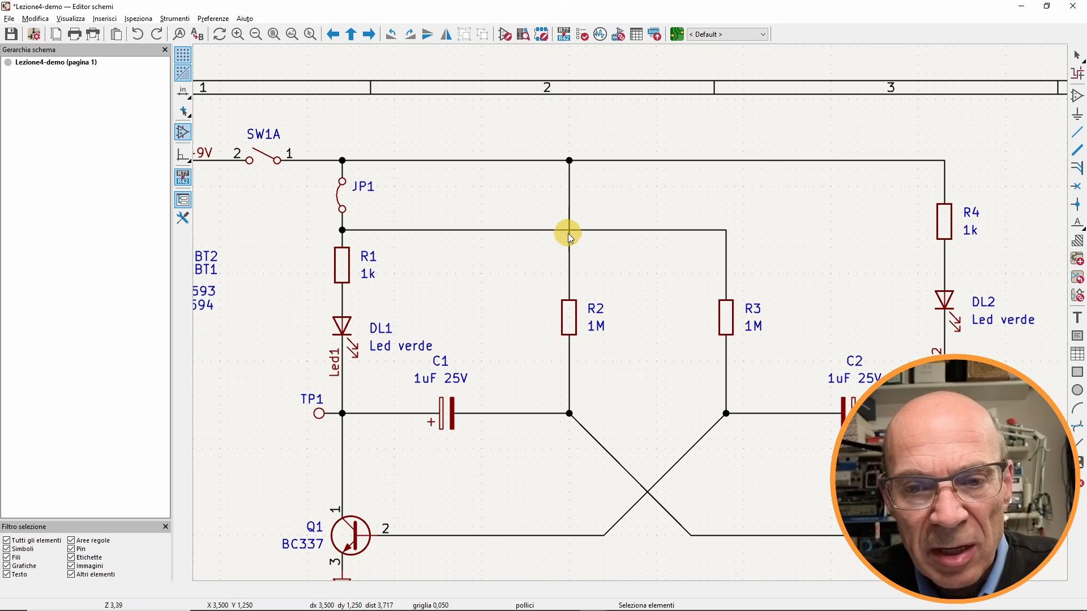
Set the wire hop-over size to Media in the schematic formatting settings and inspect the wire crossings.
{"action": "left_click", "coordinate": [7, 20]}
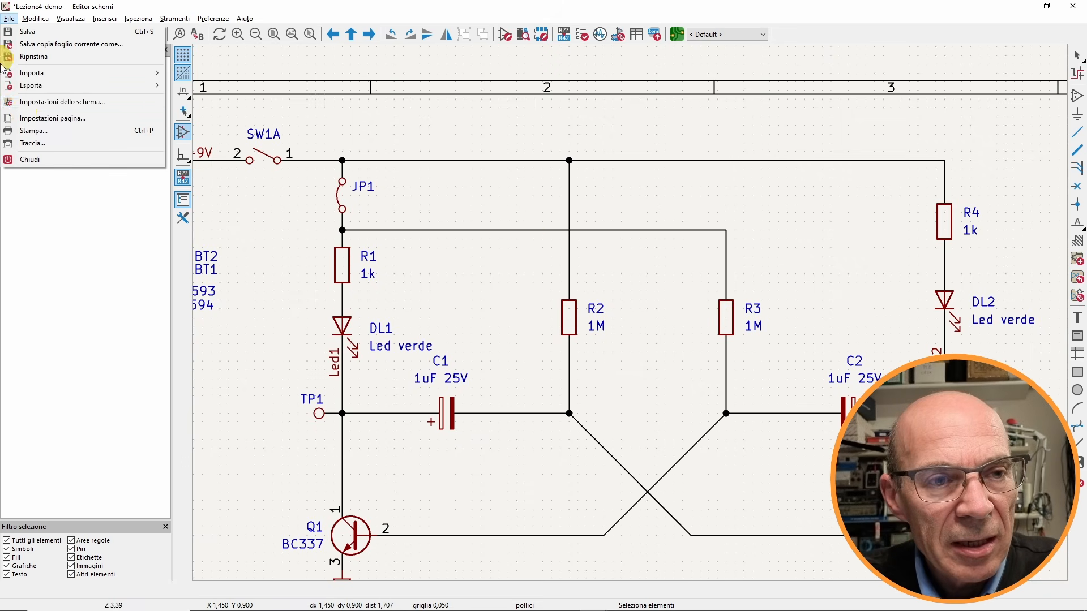
{"action": "left_click", "coordinate": [67, 106]}
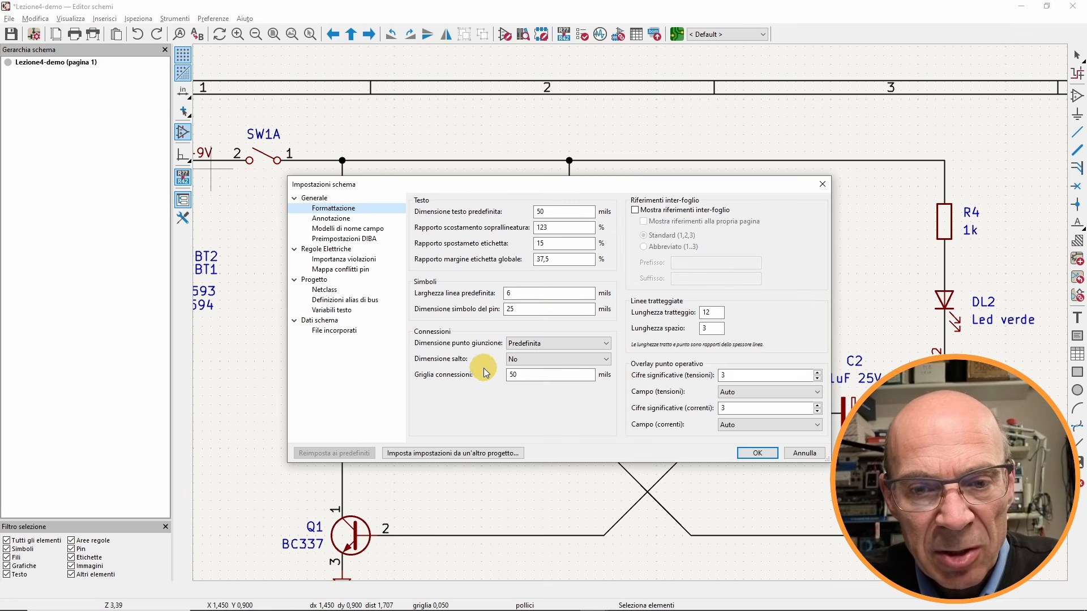
{"action": "left_click", "coordinate": [524, 361]}
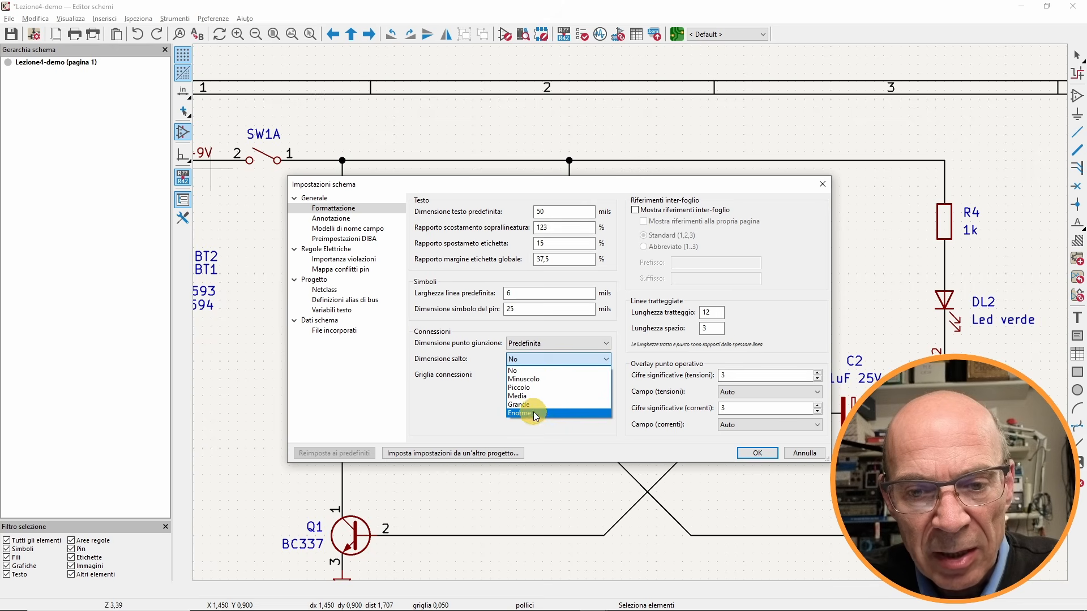
{"action": "left_click", "coordinate": [524, 395]}
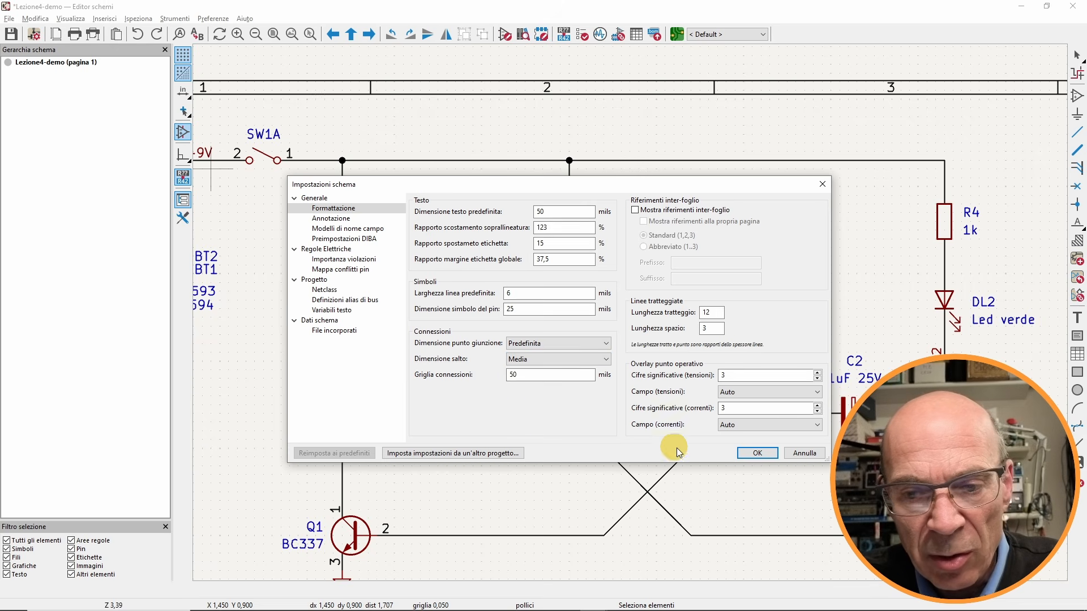
{"action": "left_click", "coordinate": [756, 454]}
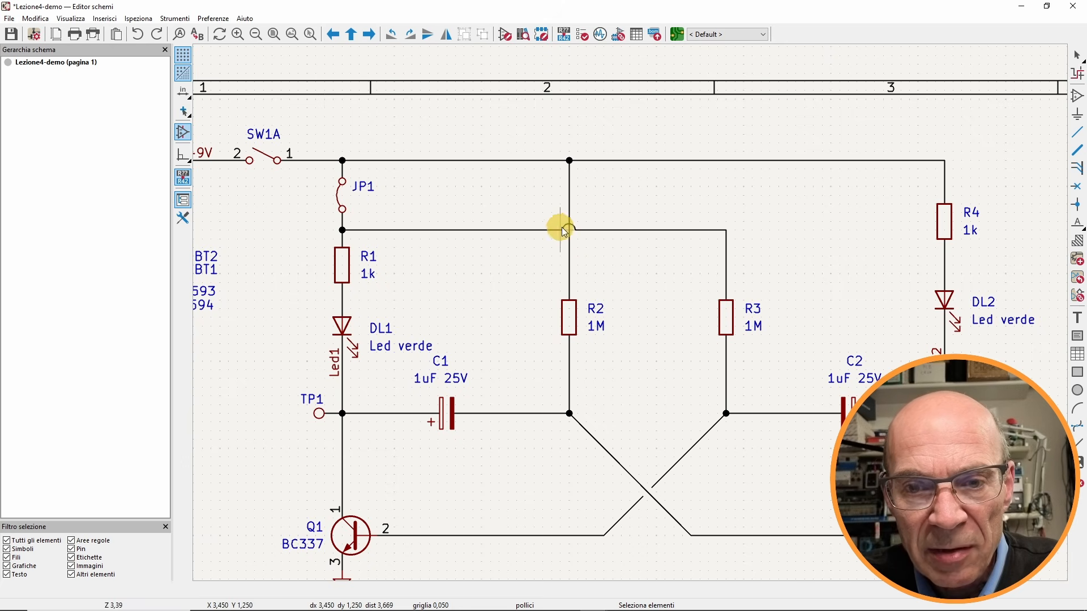
{"action": "scroll", "coordinate": [624, 283], "scroll_direction": "down", "scroll_amount": 2}
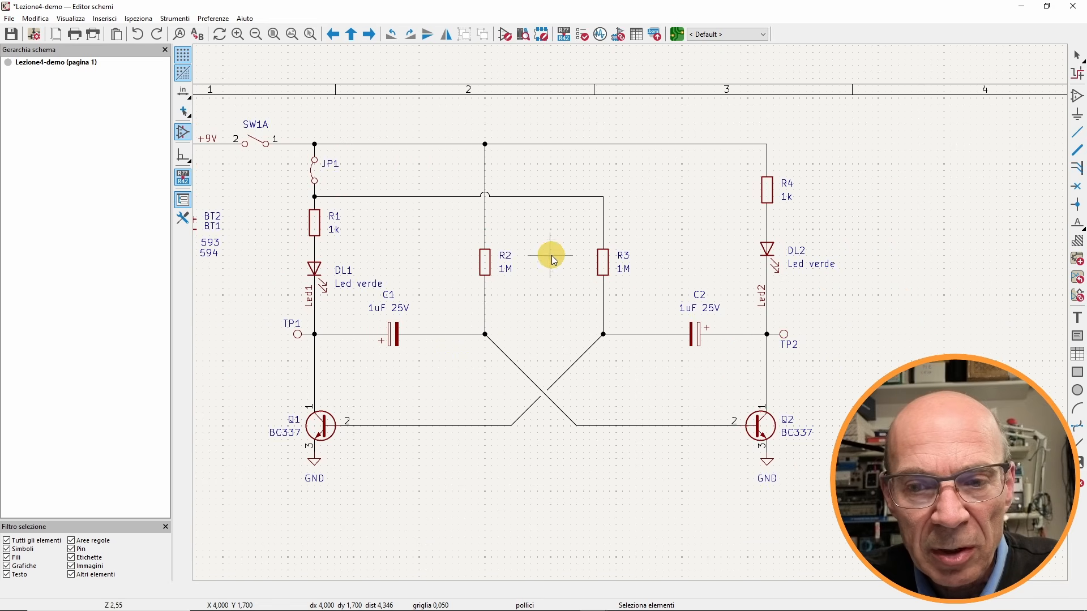
{"action": "scroll", "coordinate": [554, 259], "scroll_direction": "down", "scroll_amount": 1}
{"action": "scroll", "coordinate": [632, 314], "scroll_direction": "up", "scroll_amount": 2}
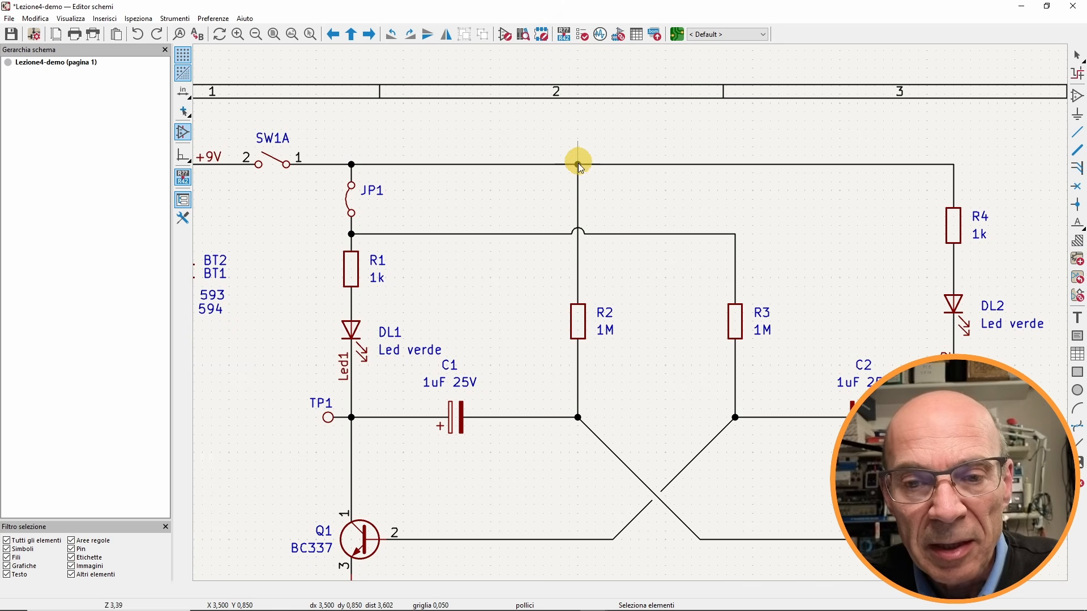
Review the junction dot size options in the schematic formatting settings, and close them without changing anything.
{"action": "left_click", "coordinate": [9, 18]}
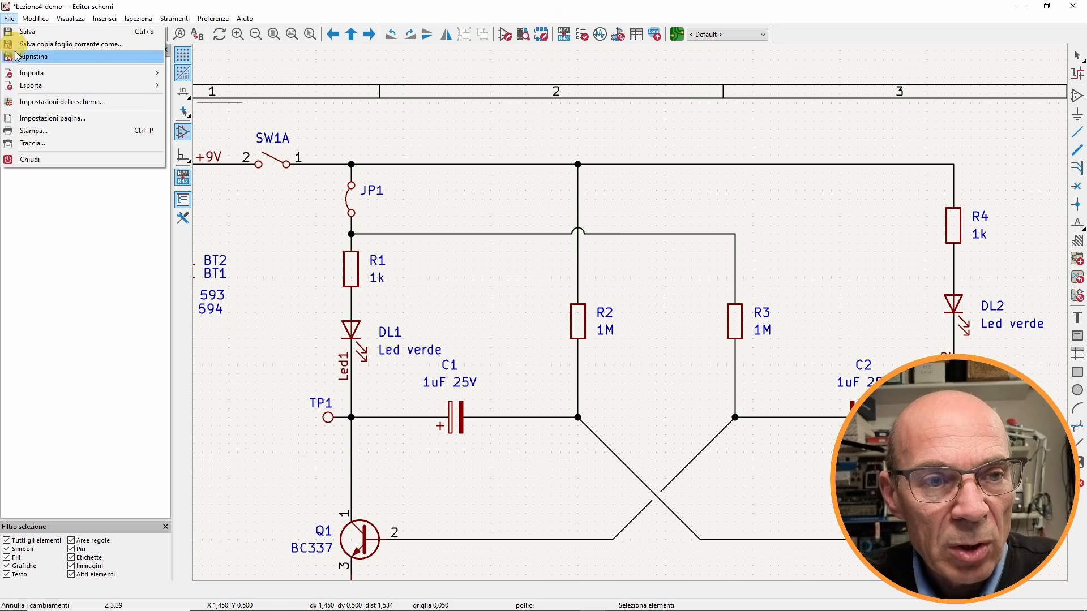
{"action": "left_click", "coordinate": [51, 102]}
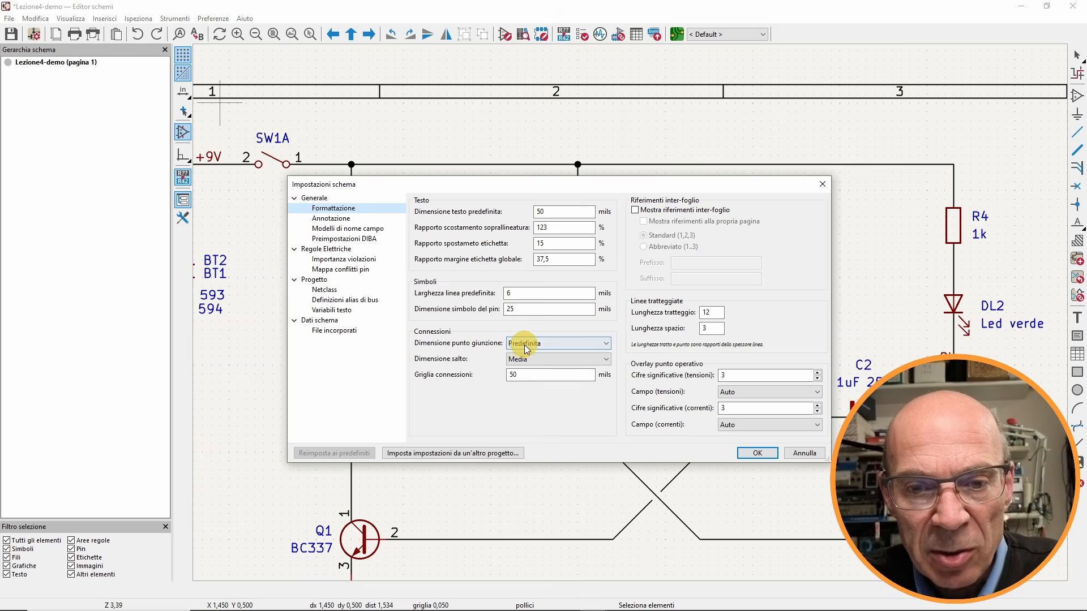
{"action": "left_click", "coordinate": [525, 344]}
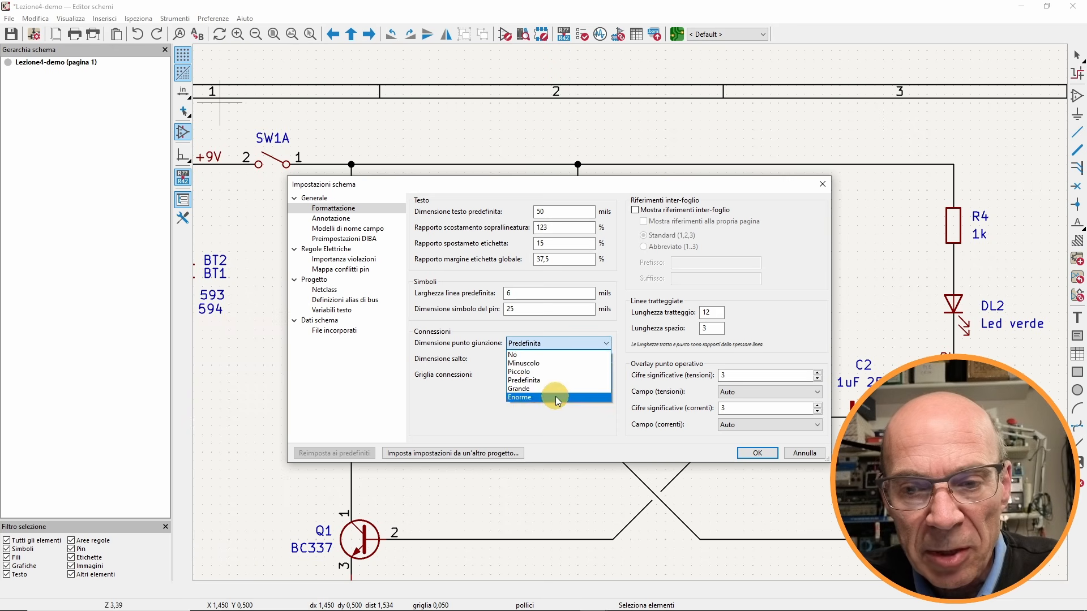
{"action": "key", "text": "Escape"}
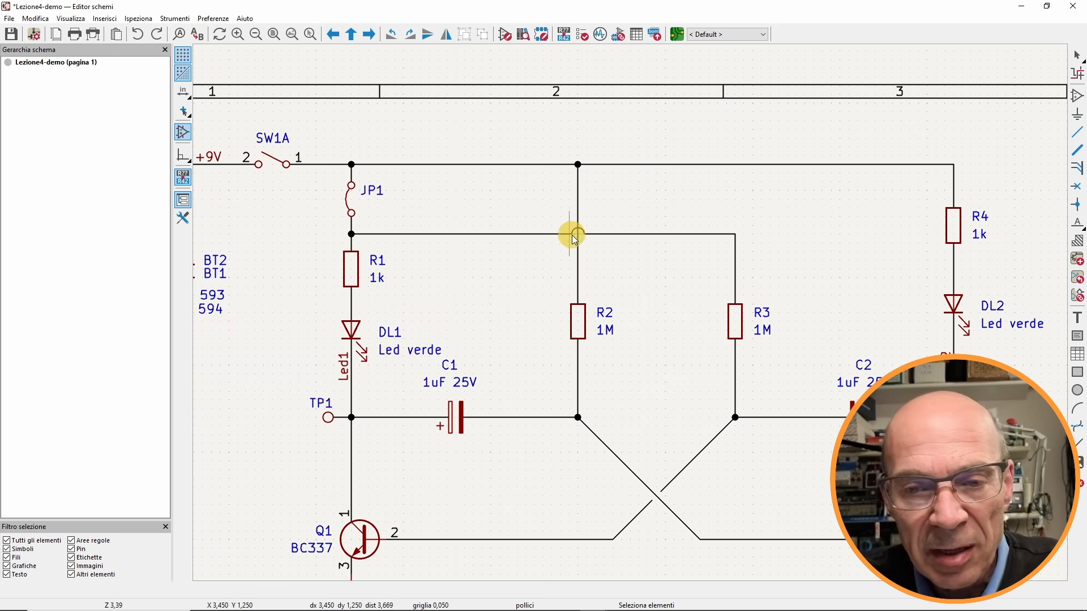
Look up the next schematic feature in the KICAD 10.pdf notes, and return to the schematic around JP1.
{"action": "key", "text": "alt+Tab"}
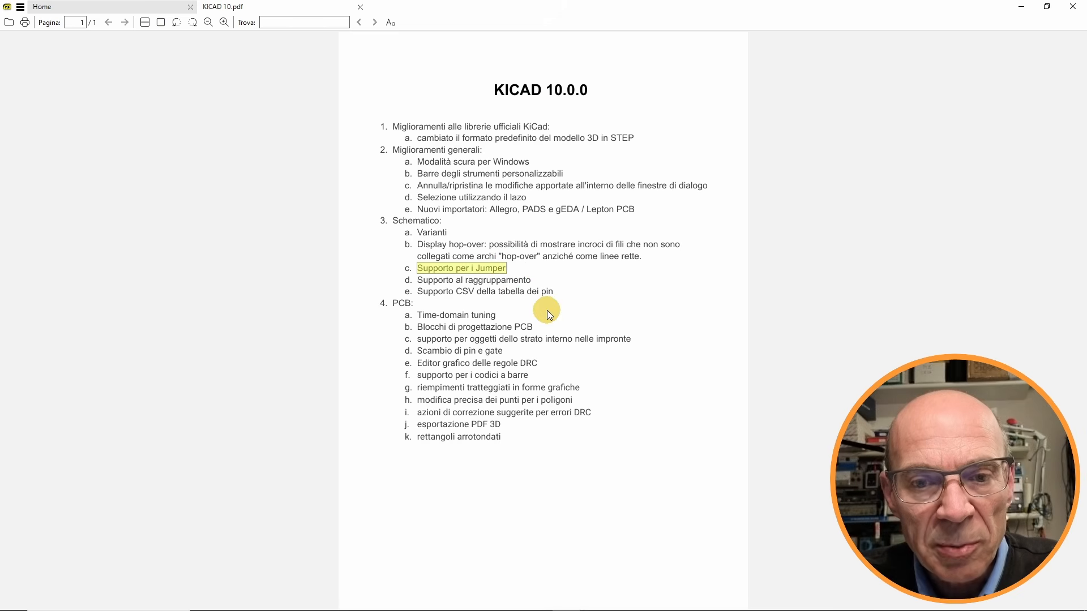
{"action": "key", "text": "alt+Tab"}
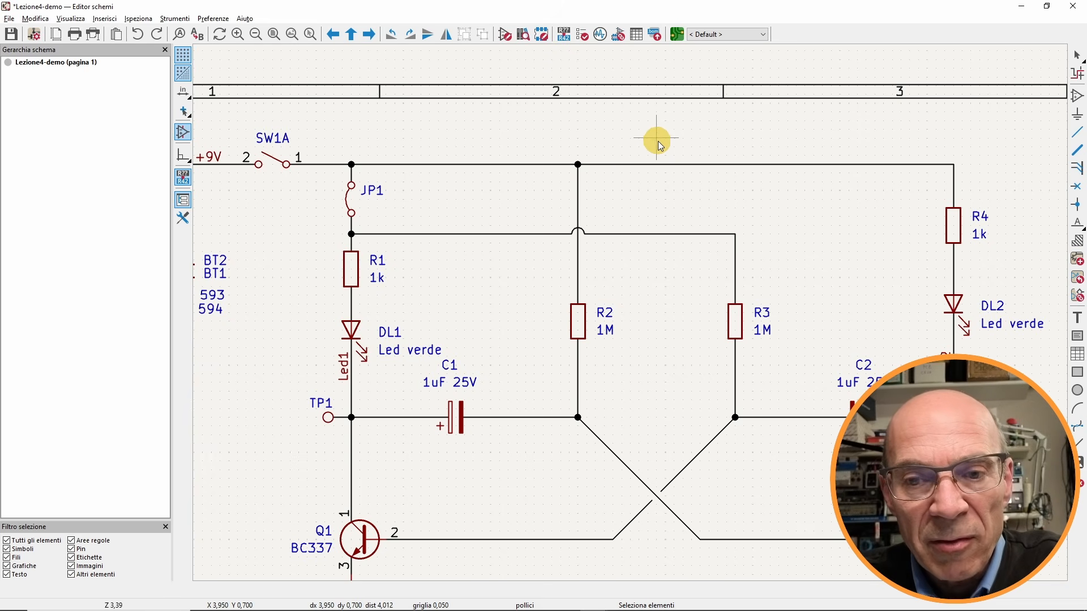
{"action": "mouse_move", "coordinate": [666, 137]}
{"action": "middle_mouse_down"}
{"action": "mouse_move", "coordinate": [625, 131]}
{"action": "mouse_move", "coordinate": [606, 163]}
{"action": "middle_mouse_up"}
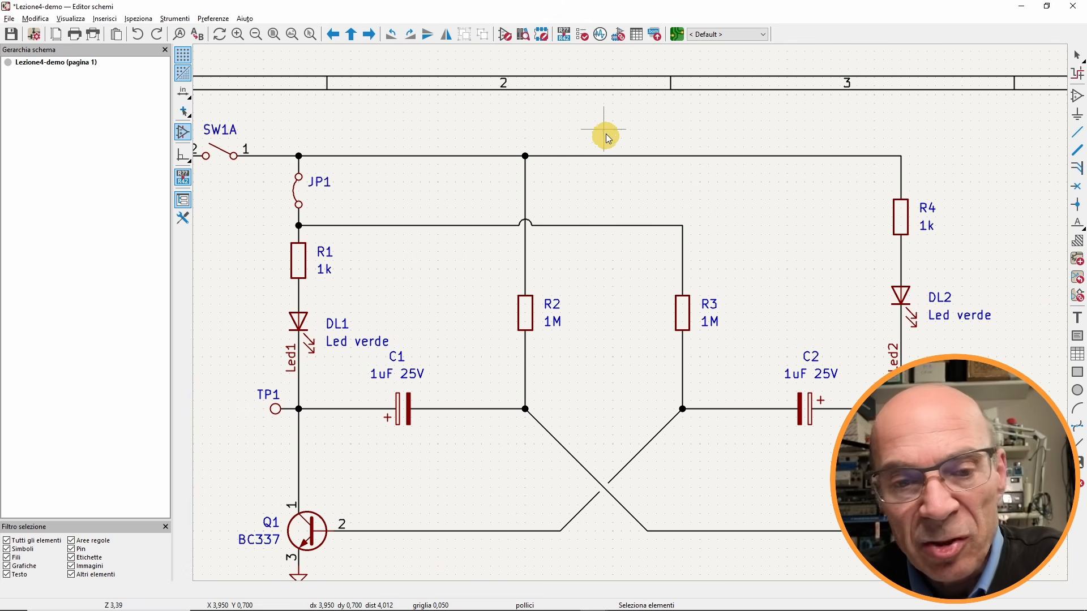
{"action": "middle_click_drag", "start_coordinate": [313, 219], "coordinate": [443, 200]}
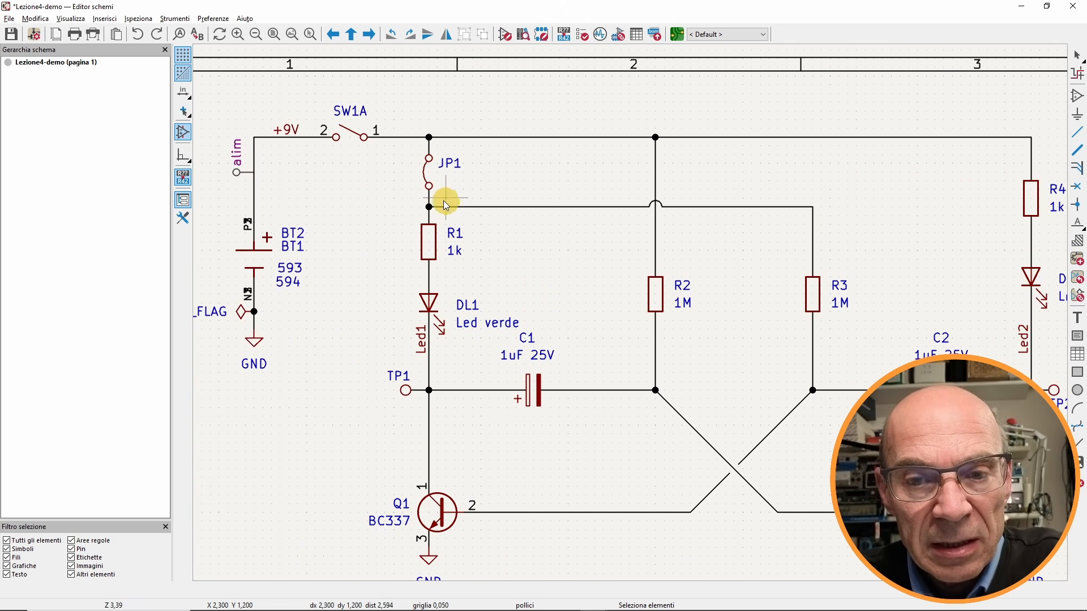
Browse footprints for JP1, filter them with "net ti", and preview NetTie-2_SMD_Pad0.5mm and NetTie-2_THT_Pad1.0mm.
{"action": "double_click", "coordinate": [429, 182]}
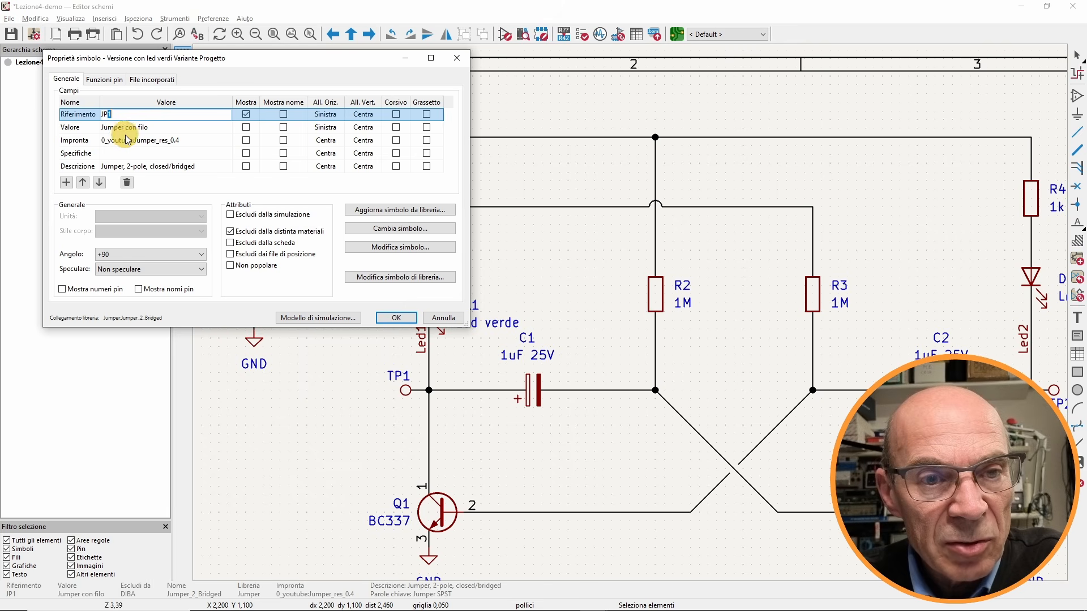
{"action": "left_click", "coordinate": [224, 141]}
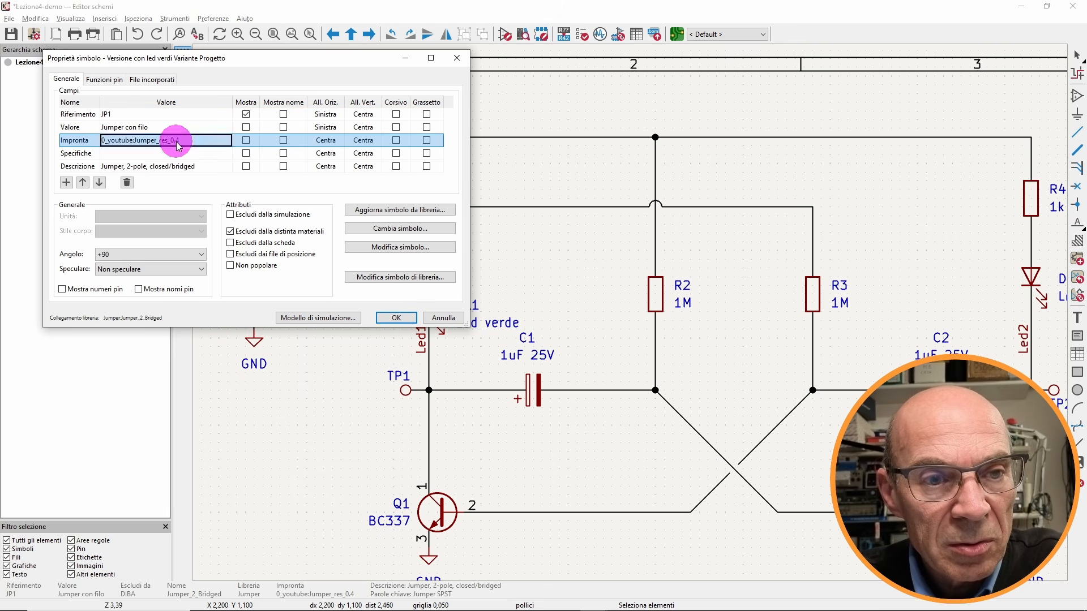
{"action": "left_click", "coordinate": [225, 141]}
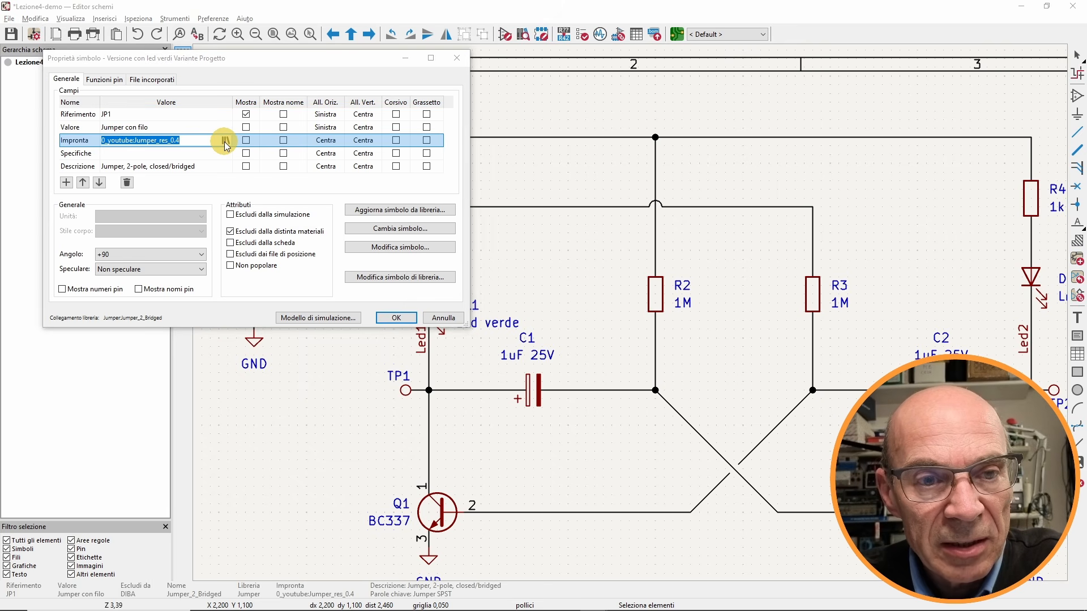
{"action": "left_click_drag", "start_coordinate": [595, 96], "coordinate": [612, 188]}
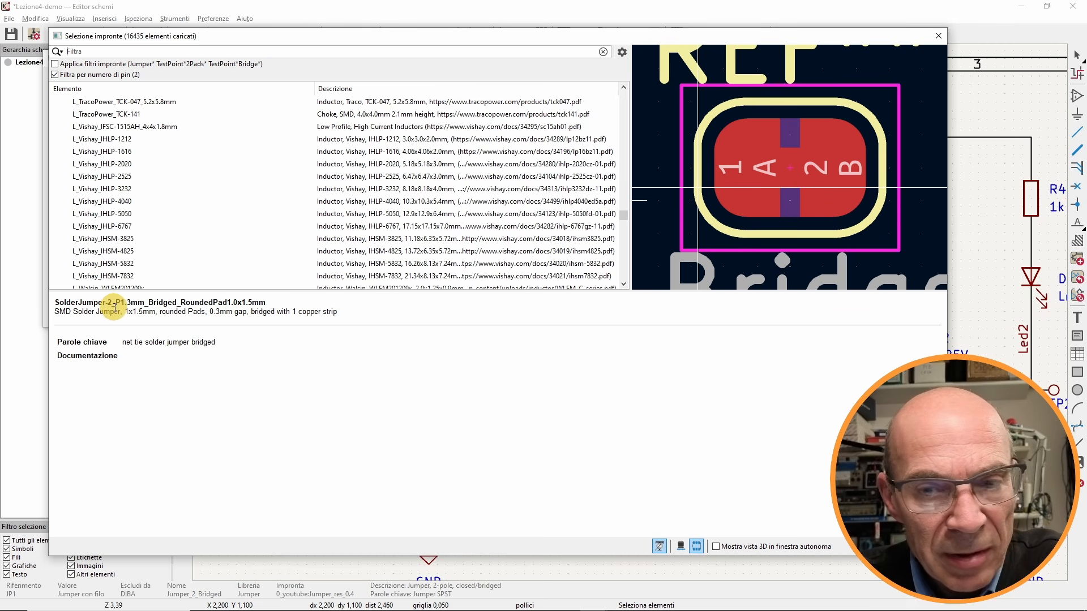
{"action": "left_click", "coordinate": [87, 50]}
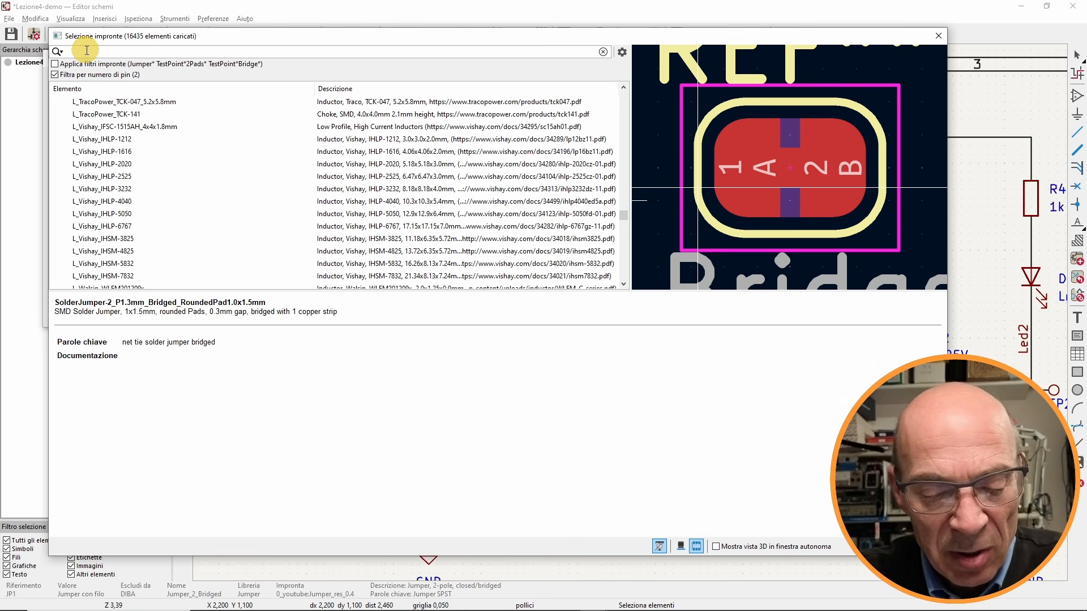
{"action": "type", "text": "net ti"}
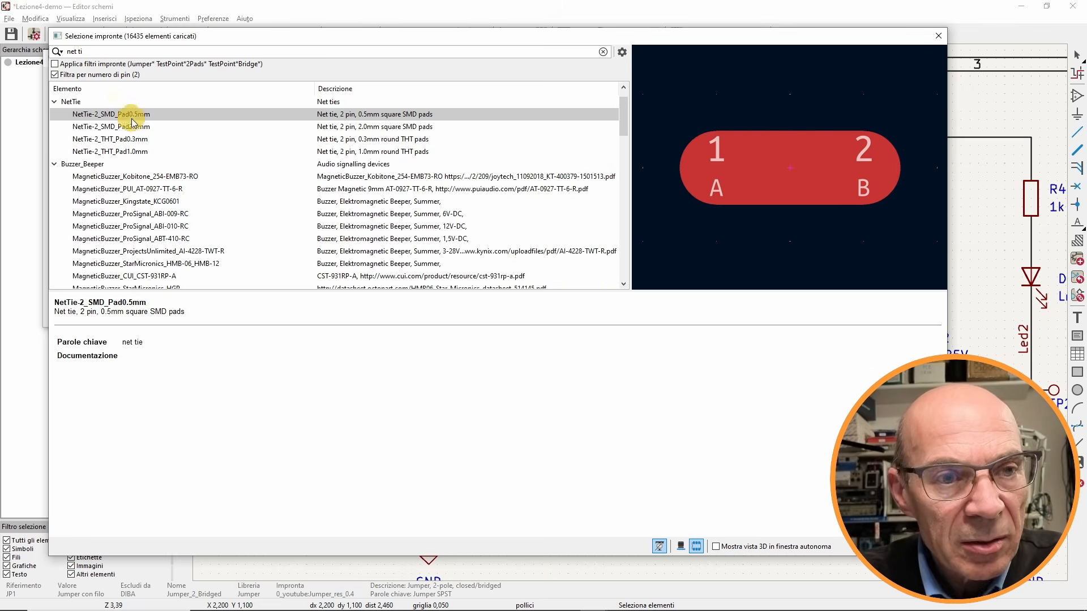
{"action": "left_click", "coordinate": [123, 116]}
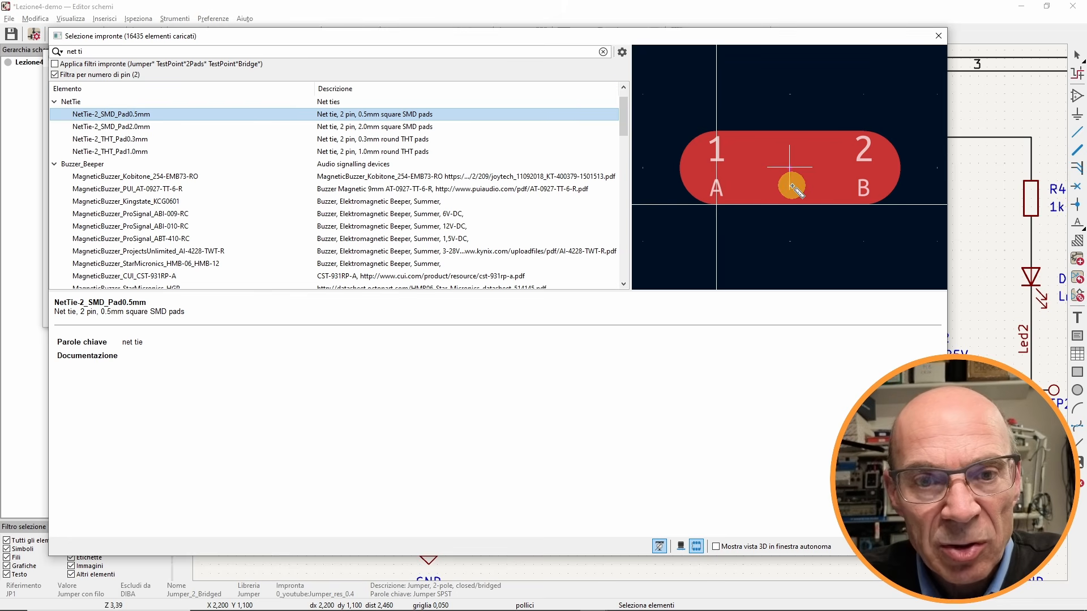
{"action": "left_click", "coordinate": [139, 150]}
Filter the footprints with "net tie" and assign SolderJumper-2_P1.3mm_Bridged_RoundedPad1.0x1.5mm to JP1.
{"action": "left_click", "coordinate": [99, 51]}
{"action": "type", "text": "e"}
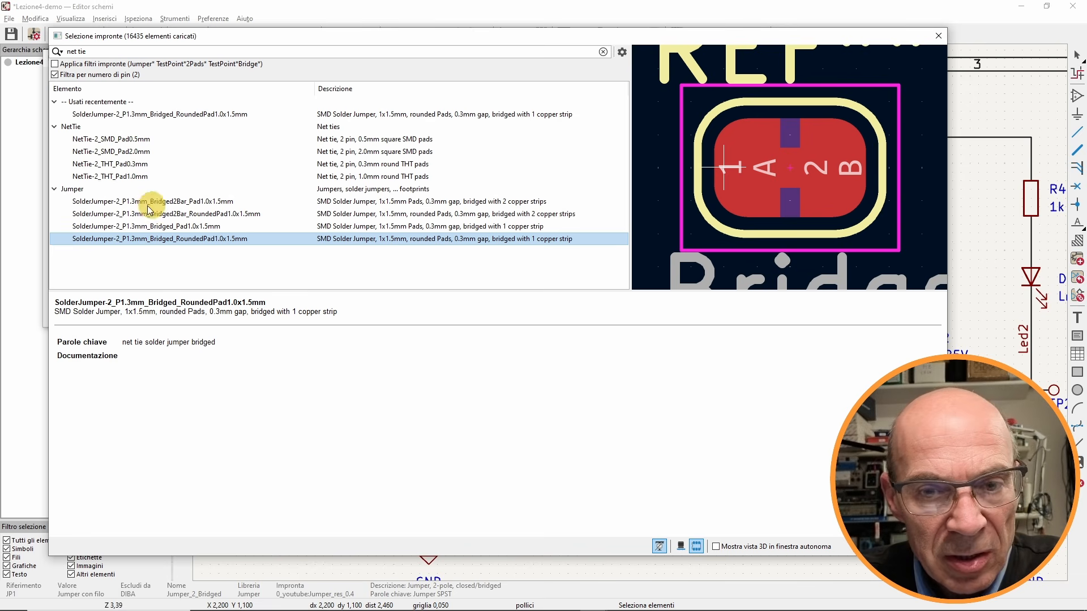
{"action": "double_click", "coordinate": [93, 240]}
{"action": "left_click", "coordinate": [388, 316]}
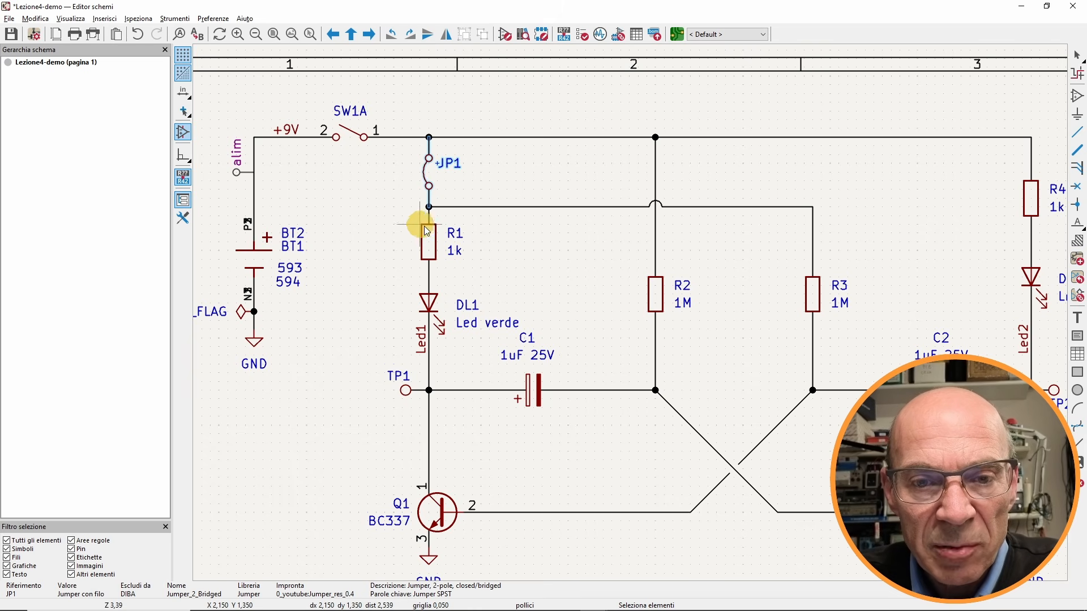
Select the wires connected above and below JP1 in turn to compare their net names.
{"action": "left_click", "coordinate": [440, 206]}
{"action": "left_click", "coordinate": [488, 137]}
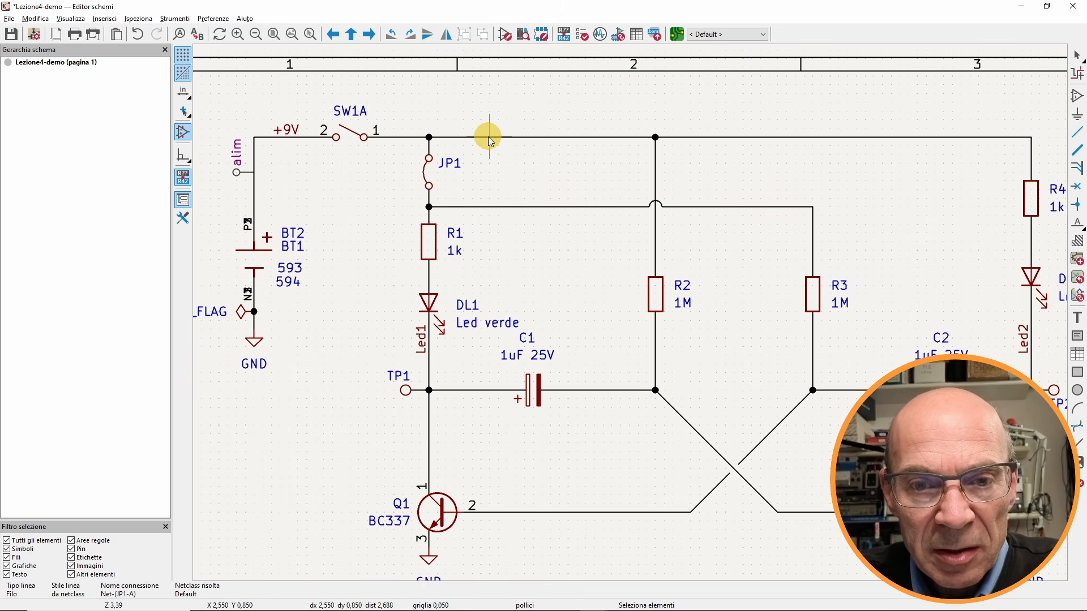
{"action": "left_click", "coordinate": [479, 208]}
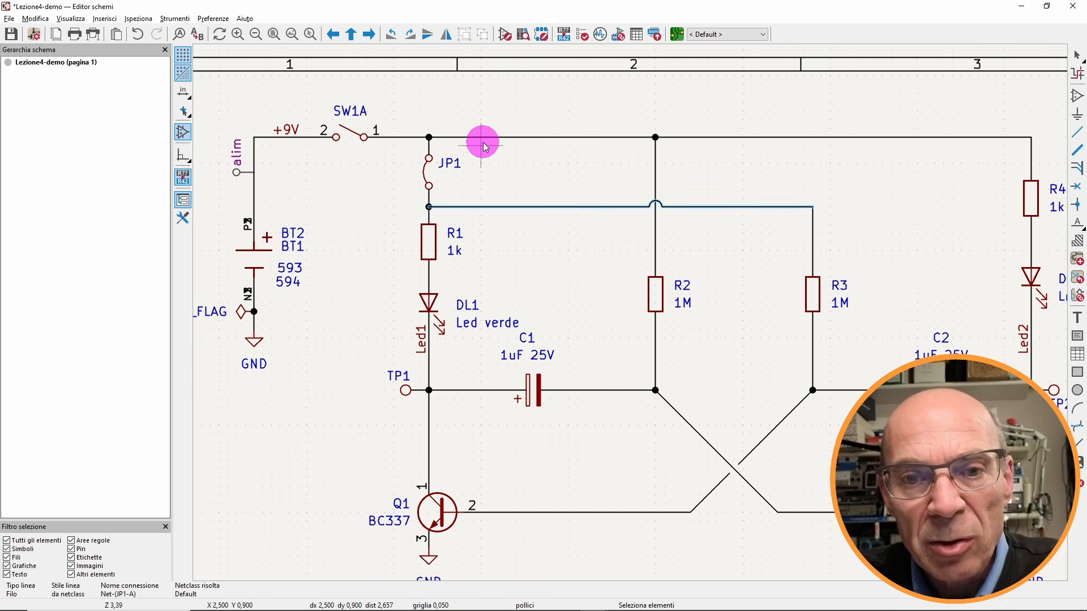
{"action": "left_click", "coordinate": [483, 141]}
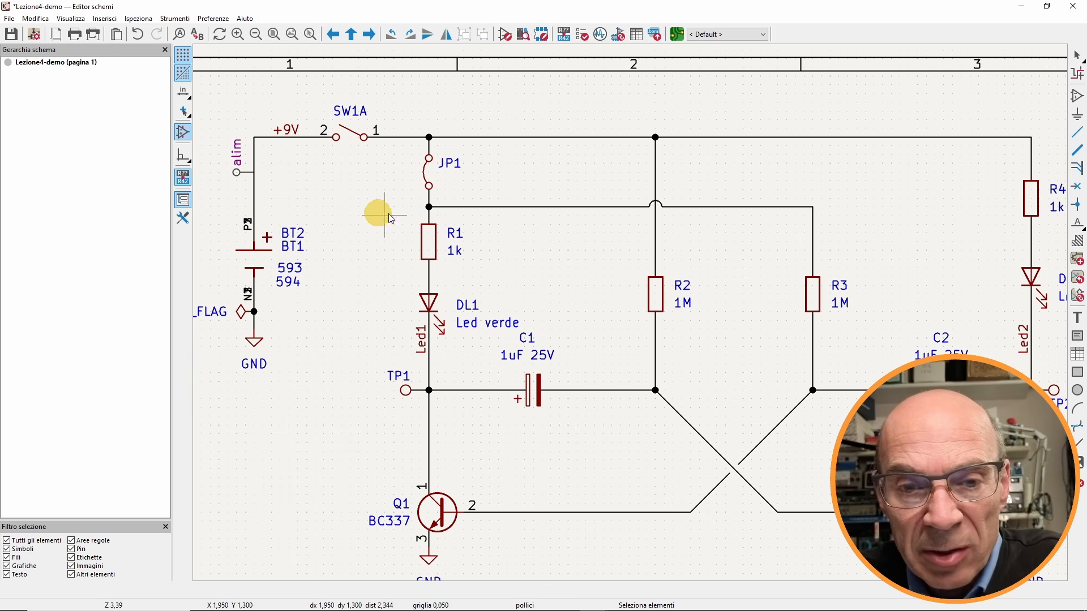
Lasso-select R1, DL1, TP1, C1 and their wires, group them, and try moving the group.
{"action": "left_click", "coordinate": [1077, 57]}
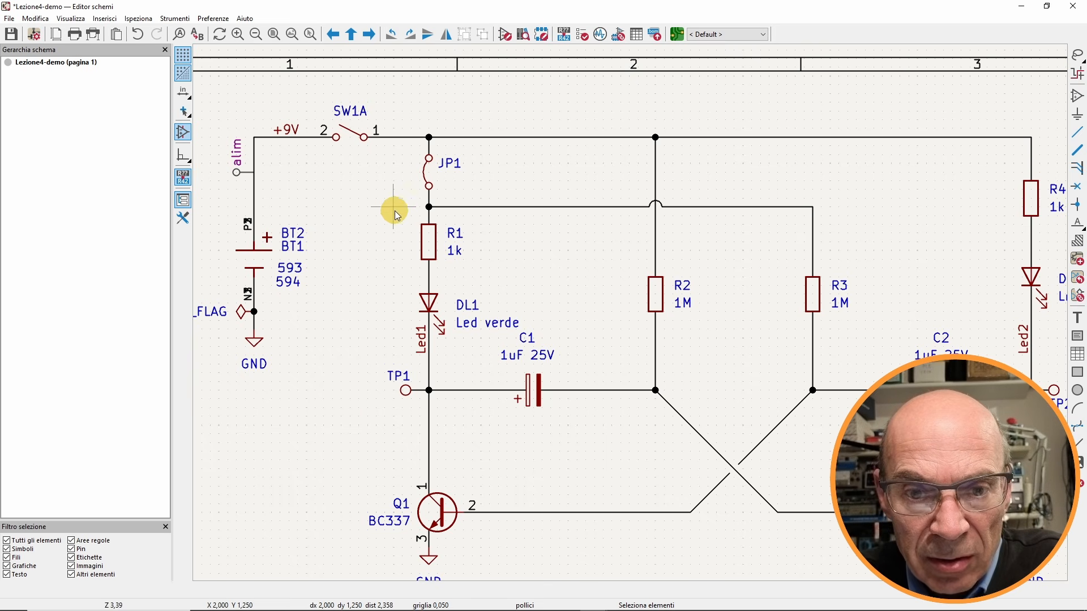
{"action": "left_click_drag", "start_coordinate": [395, 210], "coordinate": [374, 310]}
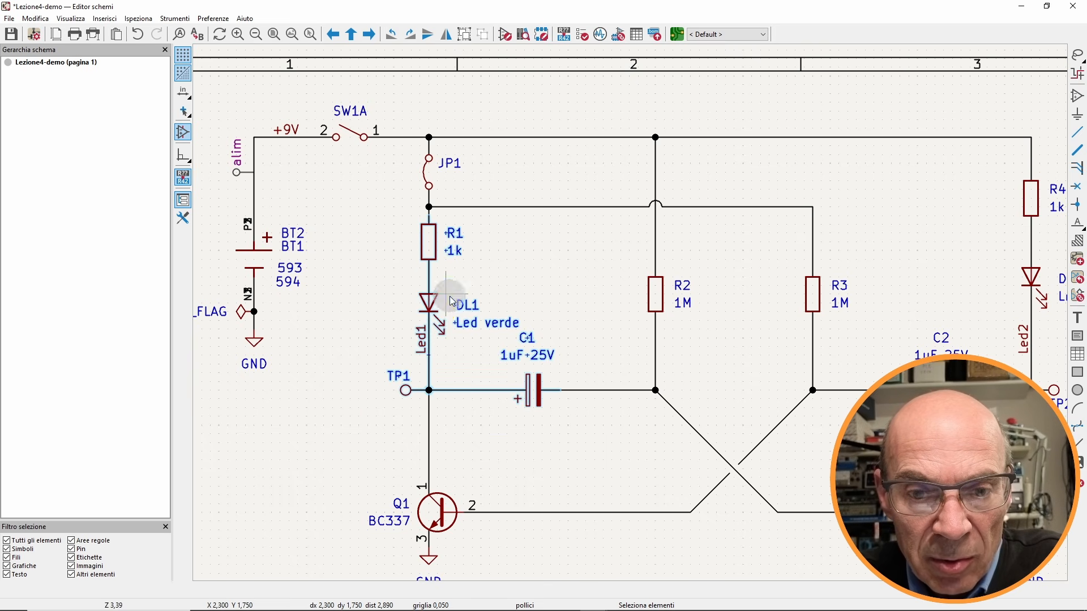
{"action": "right_click", "coordinate": [448, 294]}
{"action": "mouse_move", "coordinate": [645, 339]}
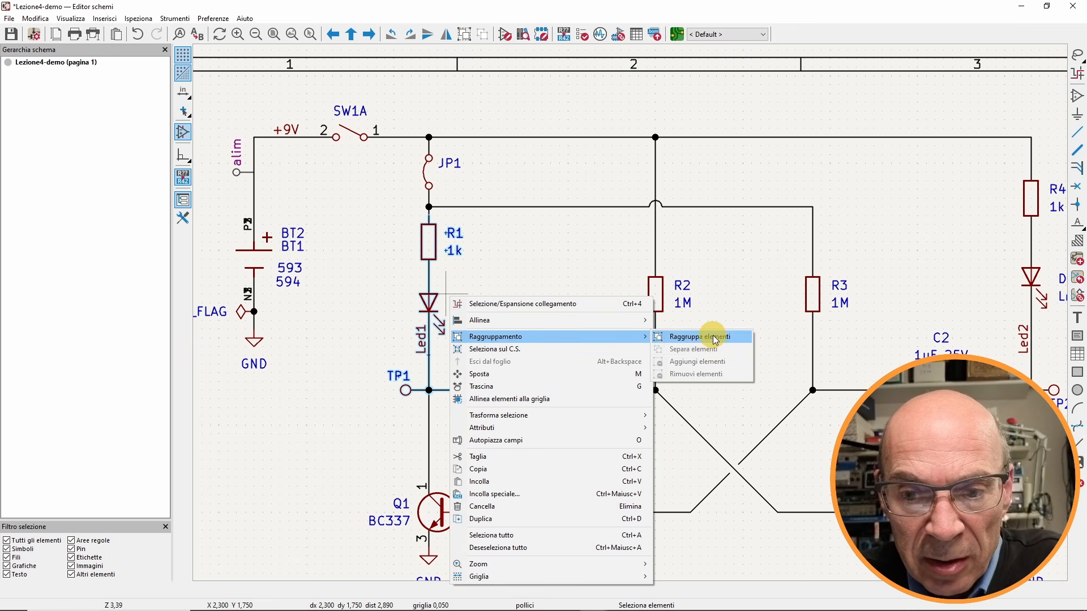
{"action": "left_click", "coordinate": [718, 337]}
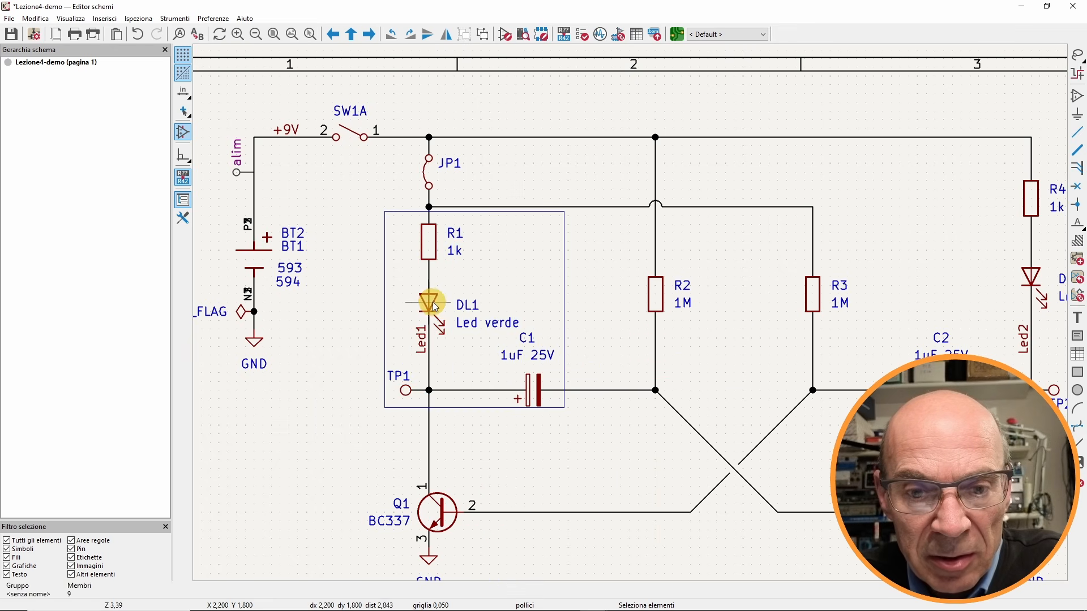
{"action": "mouse_move", "coordinate": [430, 305]}
{"action": "left_mouse_down"}
{"action": "mouse_move", "coordinate": [400, 337]}
{"action": "mouse_move", "coordinate": [304, 329]}
{"action": "mouse_move", "coordinate": [614, 285]}
{"action": "mouse_move", "coordinate": [300, 283]}
{"action": "mouse_move", "coordinate": [431, 306]}
{"action": "left_mouse_up"}
{"action": "left_click_drag", "start_coordinate": [411, 313], "coordinate": [429, 304]}
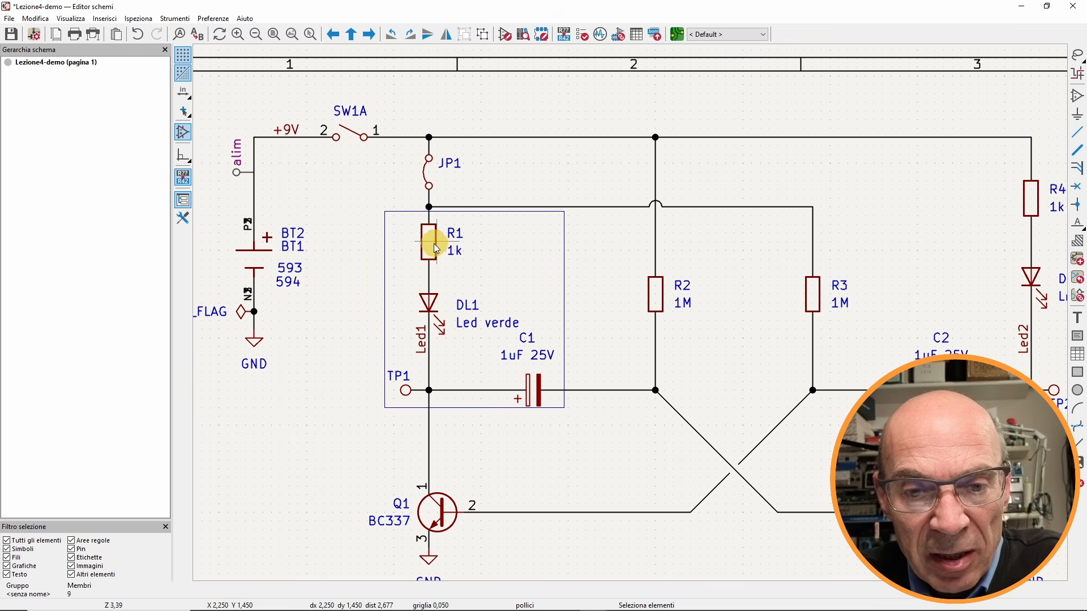
Enter the group containing R1 and open R1's symbol properties, leaving them unchanged.
{"action": "right_click", "coordinate": [431, 246]}
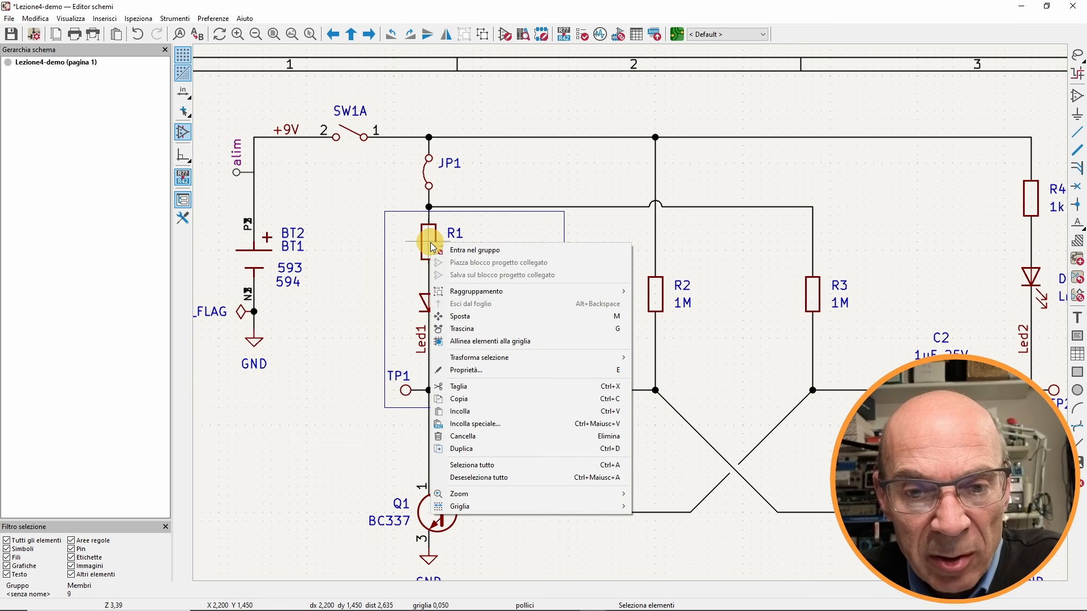
{"action": "left_click", "coordinate": [453, 249]}
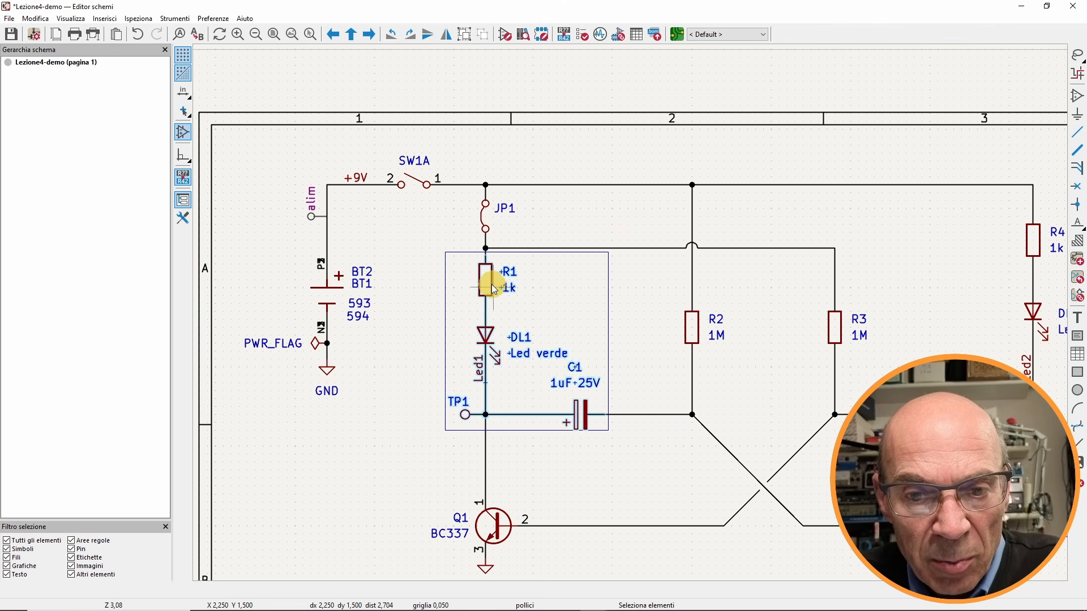
{"action": "double_click", "coordinate": [490, 283]}
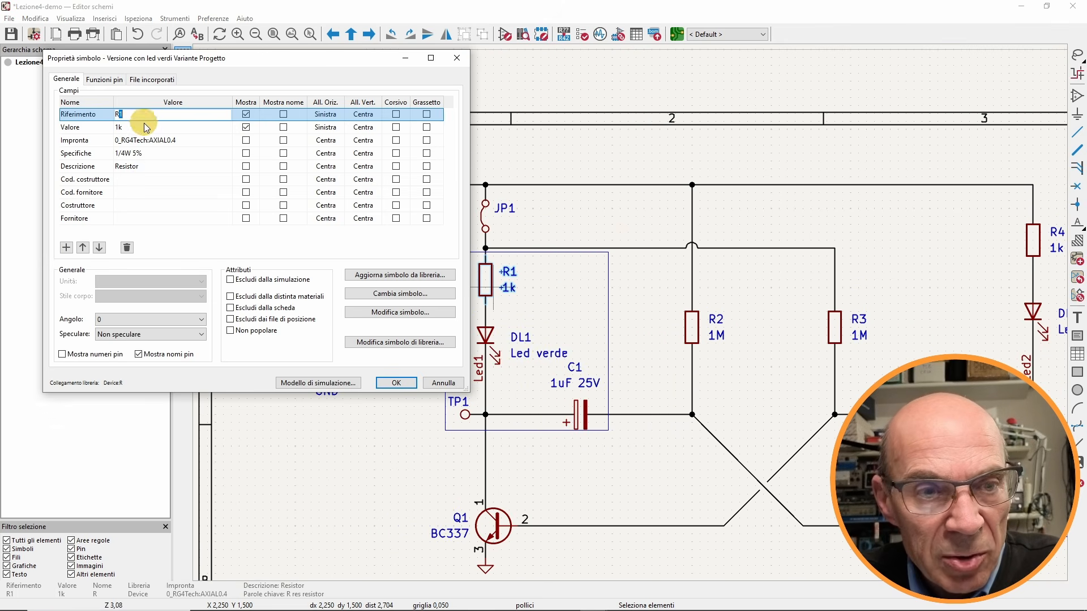
{"action": "key", "text": "Escape"}
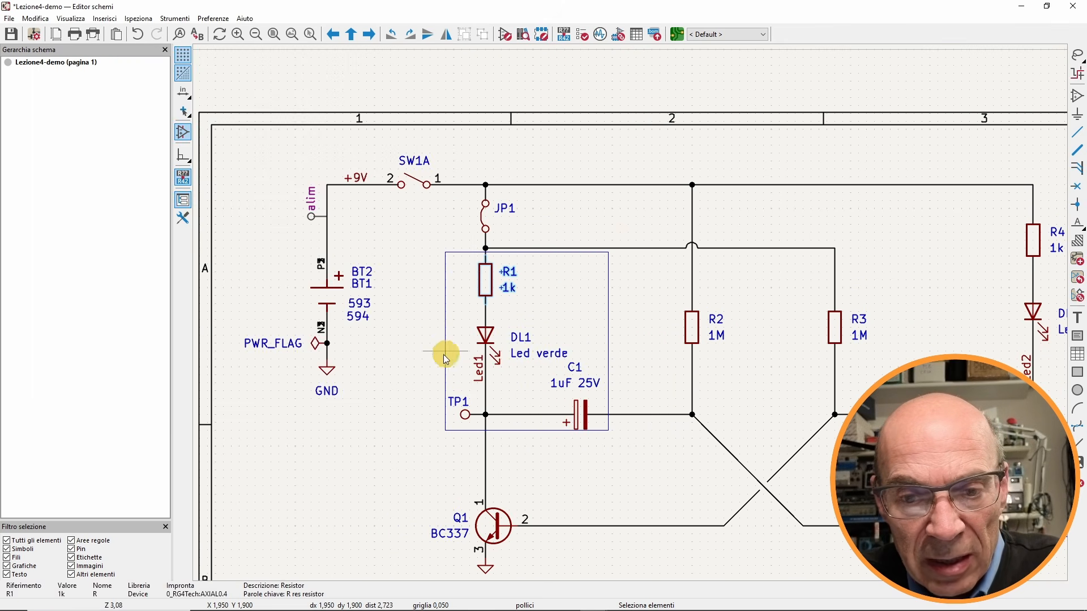
Leave the group around R1, DL1, TP1 and C1, select it as a whole and ungroup its elements.
{"action": "left_click", "coordinate": [412, 341]}
{"action": "left_click", "coordinate": [486, 322]}
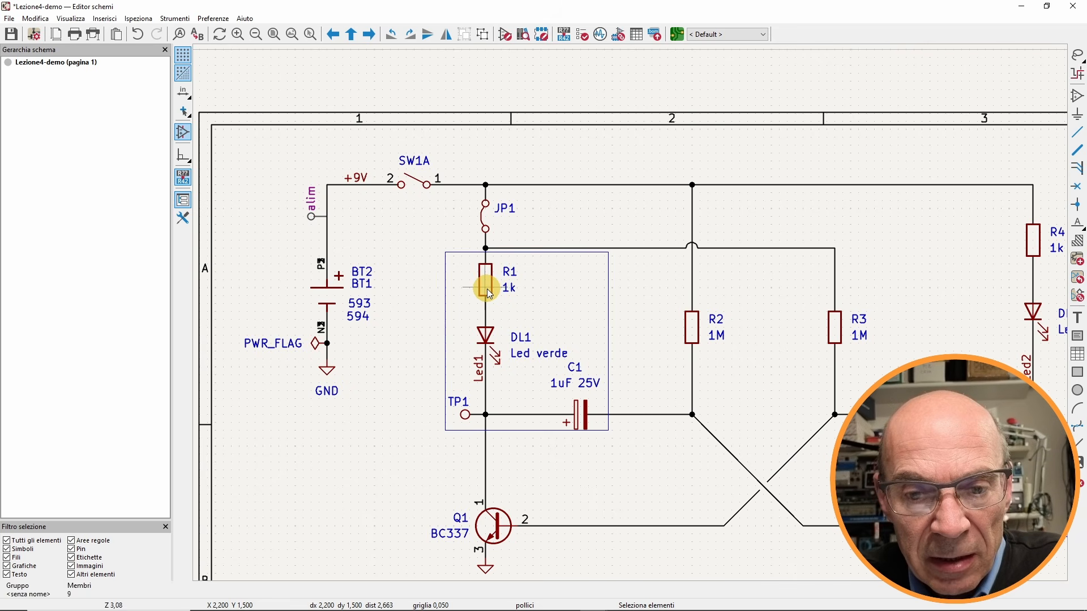
{"action": "right_click", "coordinate": [487, 289]}
{"action": "mouse_move", "coordinate": [540, 341]}
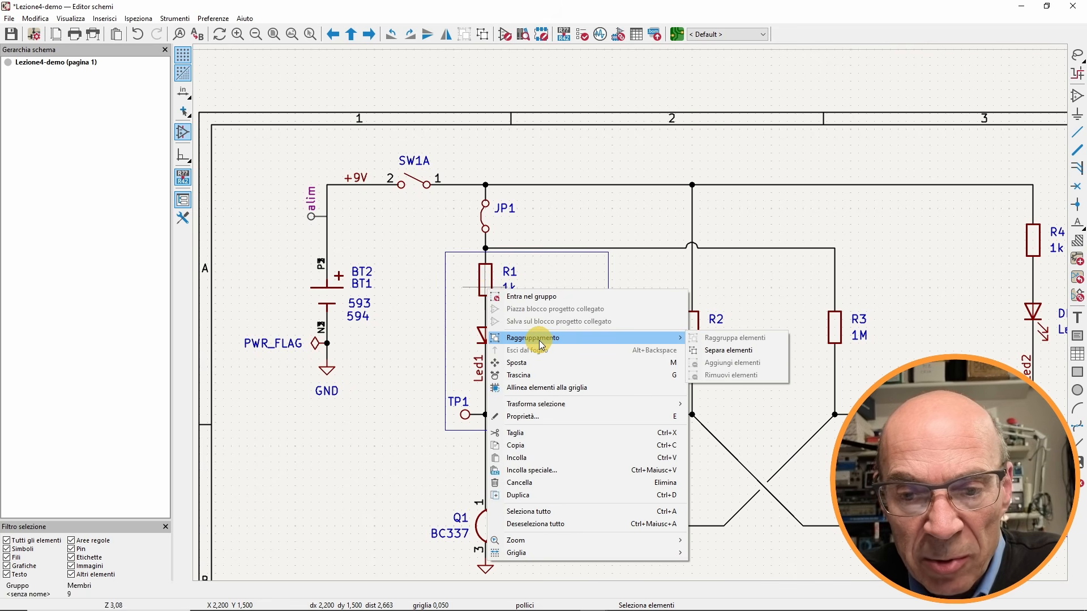
{"action": "left_click", "coordinate": [726, 350]}
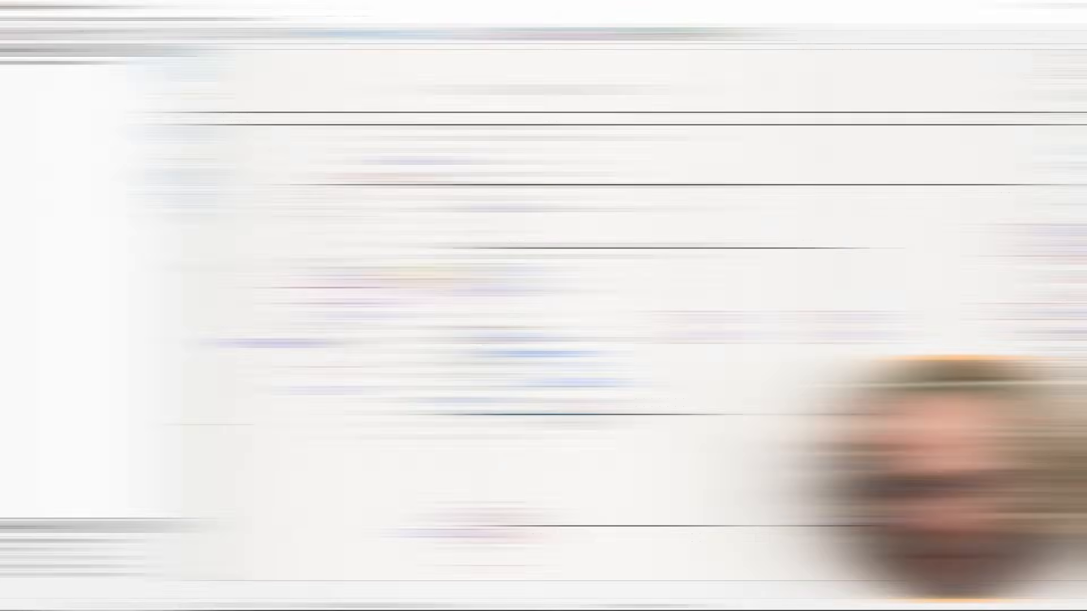
{"action": "left_click_drag", "start_coordinate": [417, 291], "coordinate": [559, 291]}
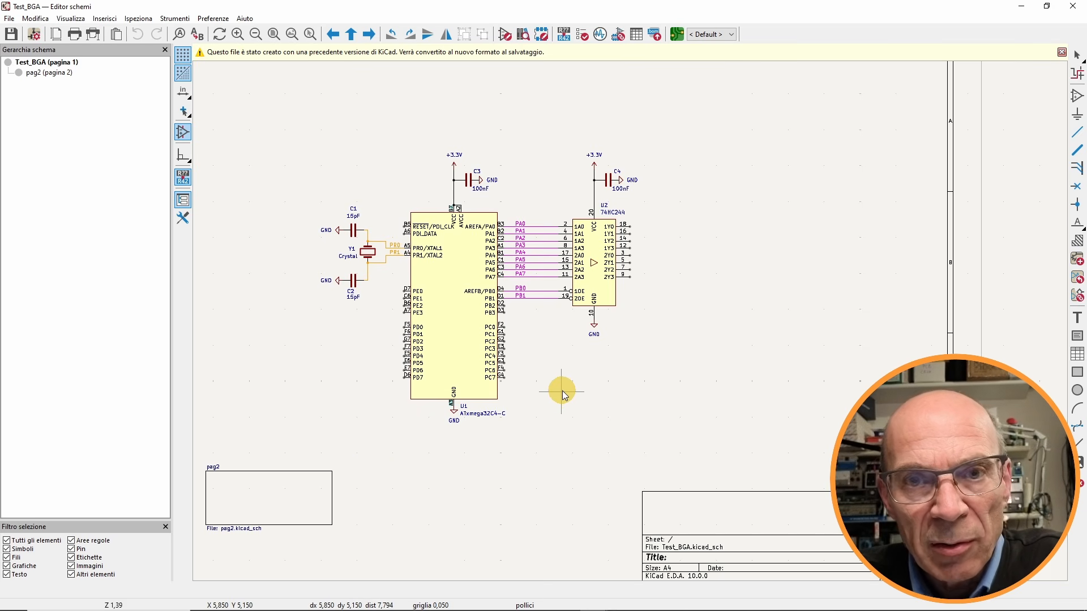
In the Test_BGA schematic, open the U1 ATxmega32C4-C symbol for editing in the symbol editor.
{"action": "right_click", "coordinate": [447, 300]}
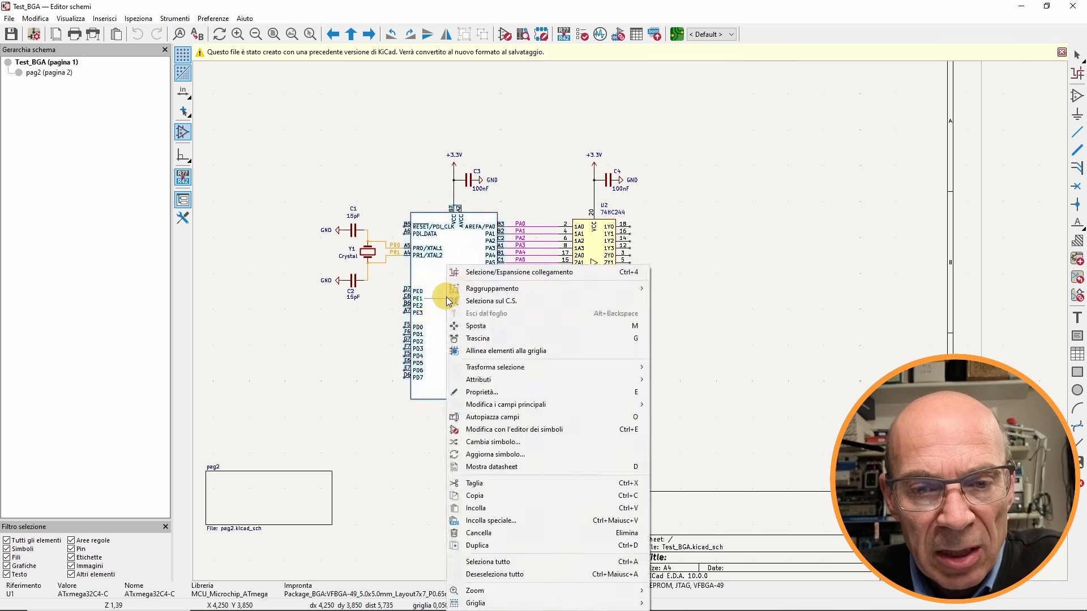
{"action": "left_click", "coordinate": [520, 430]}
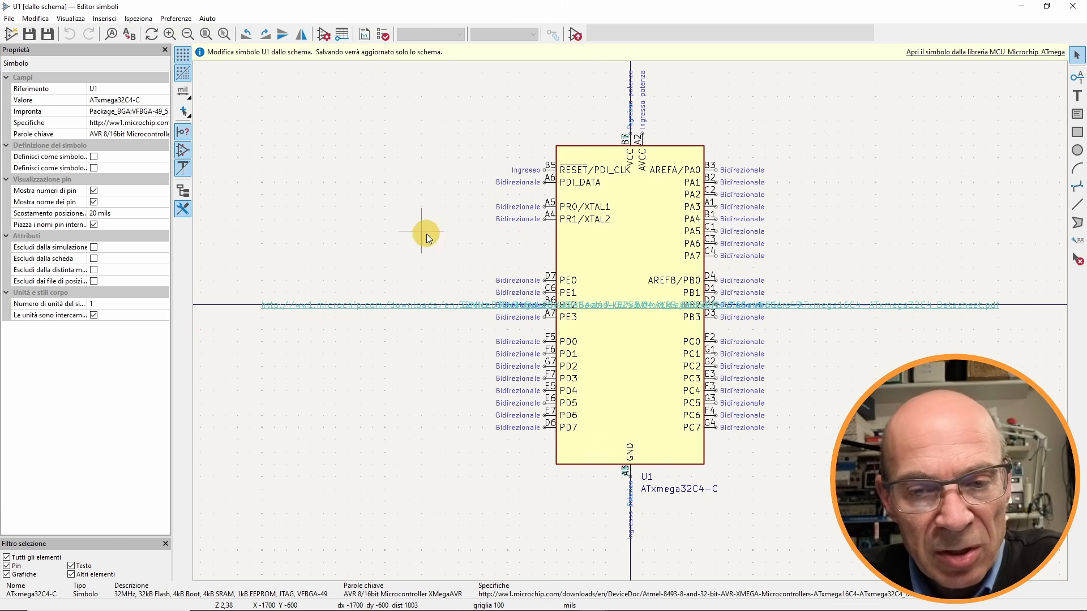
{"action": "middle_click_drag", "start_coordinate": [426, 233], "coordinate": [300, 212]}
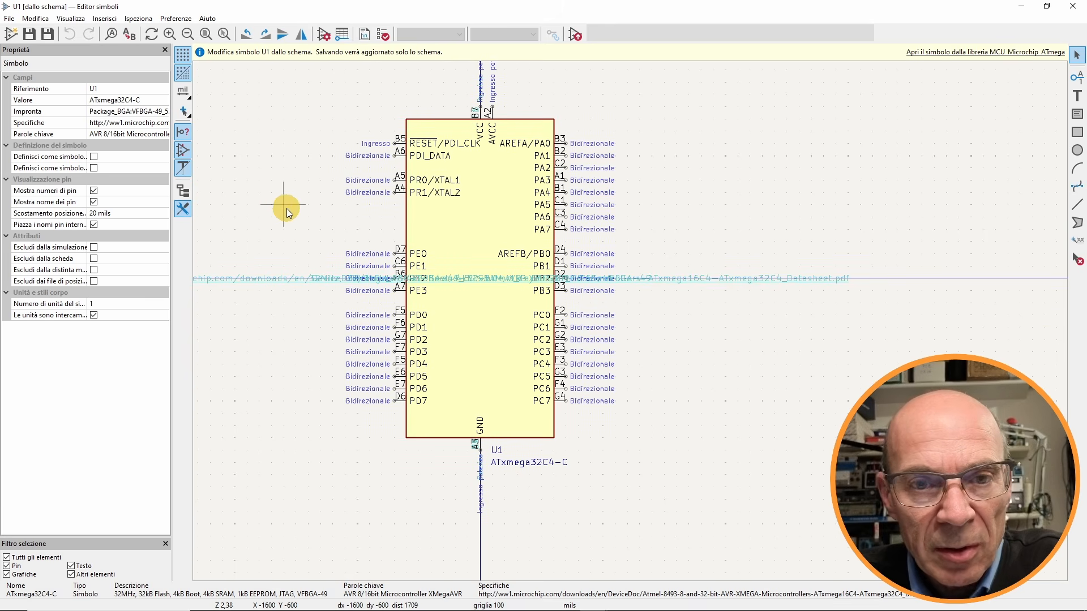
{"action": "left_click", "coordinate": [478, 231]}
{"action": "left_click", "coordinate": [254, 191]}
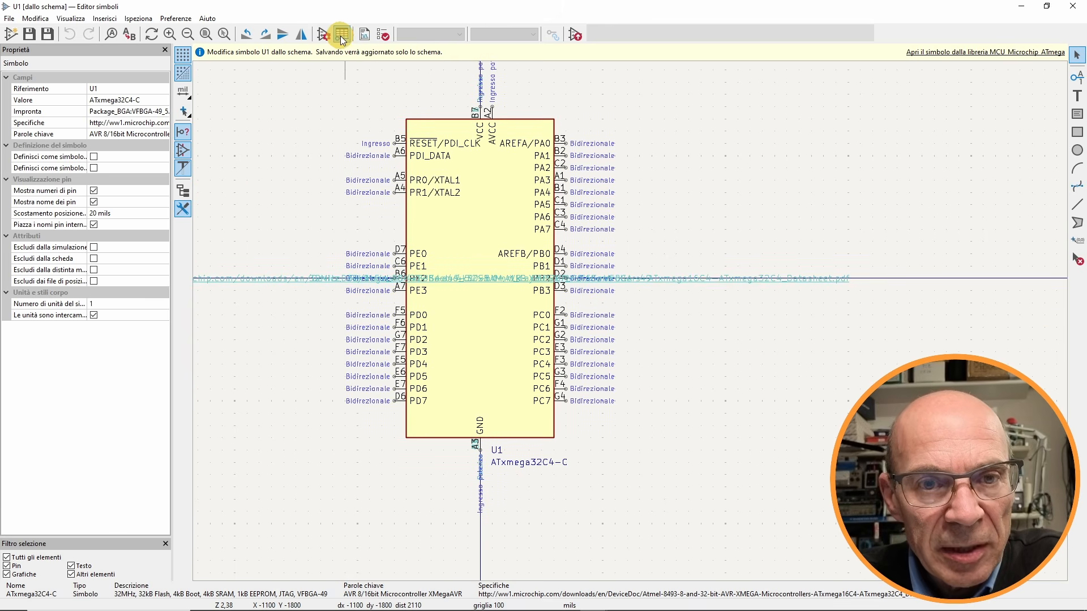
Export all of U1's pins from the pin table to ATxmega32C4-C.csv, and review the file in LibreOffice Calc.
{"action": "left_click", "coordinate": [340, 35]}
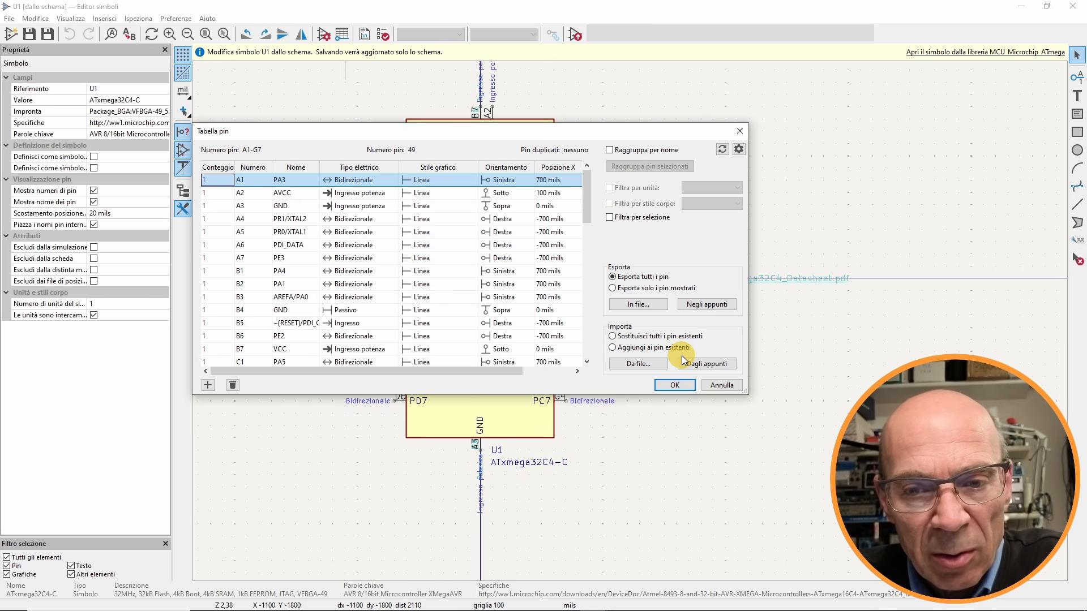
{"action": "left_click", "coordinate": [638, 305]}
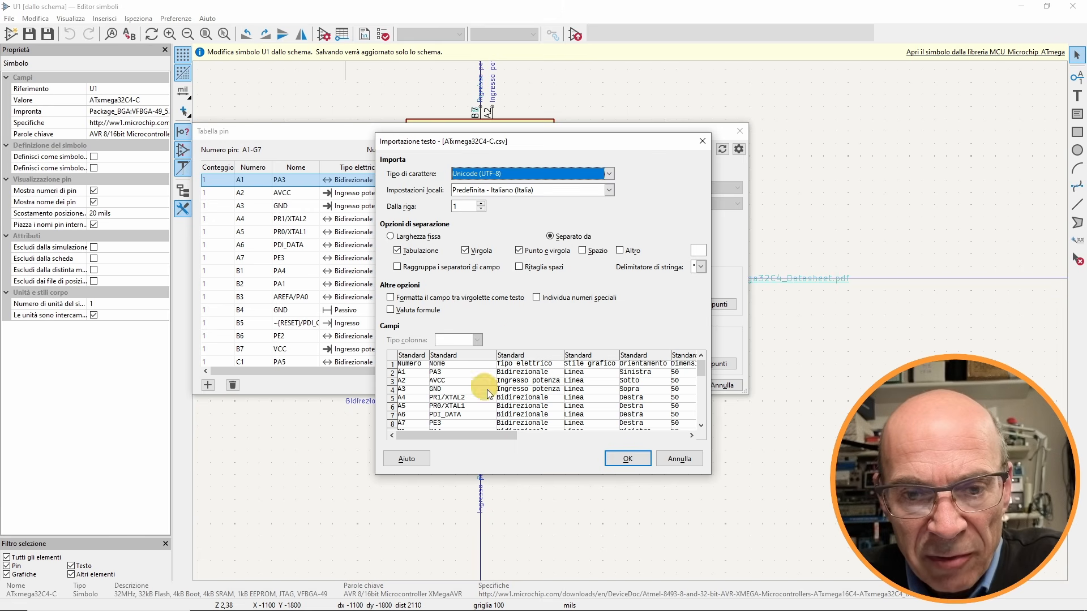
{"action": "left_click_drag", "start_coordinate": [500, 436], "coordinate": [582, 435]}
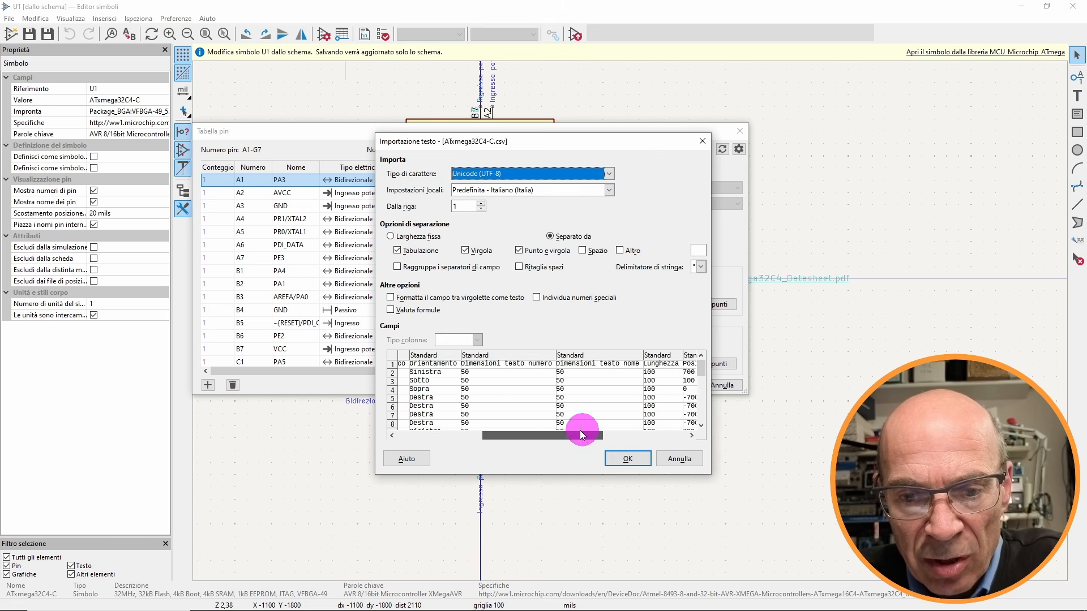
{"action": "left_click", "coordinate": [627, 458]}
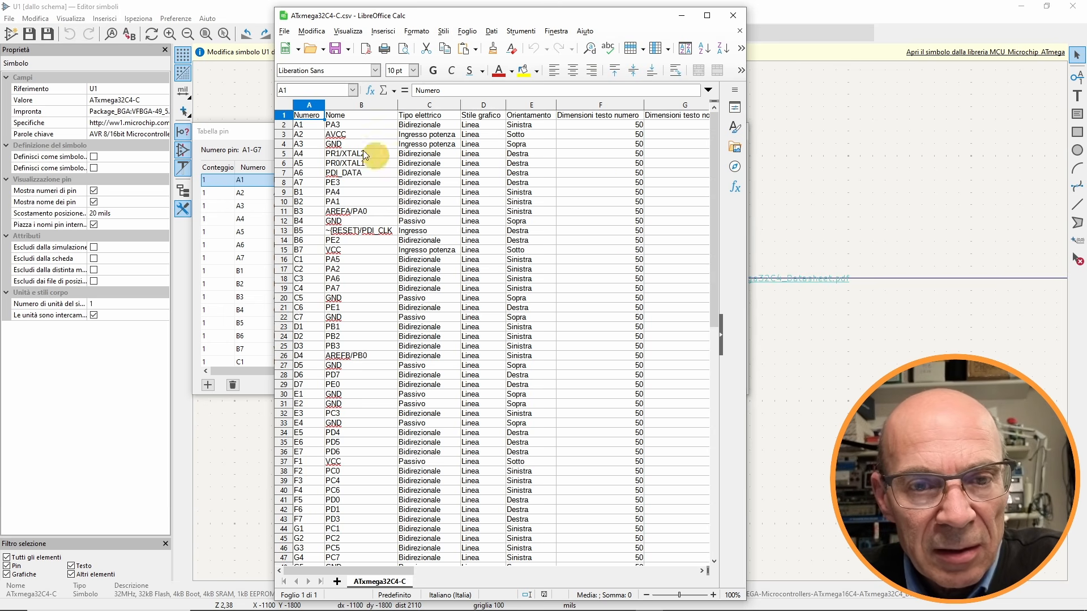
{"action": "left_click", "coordinate": [733, 16]}
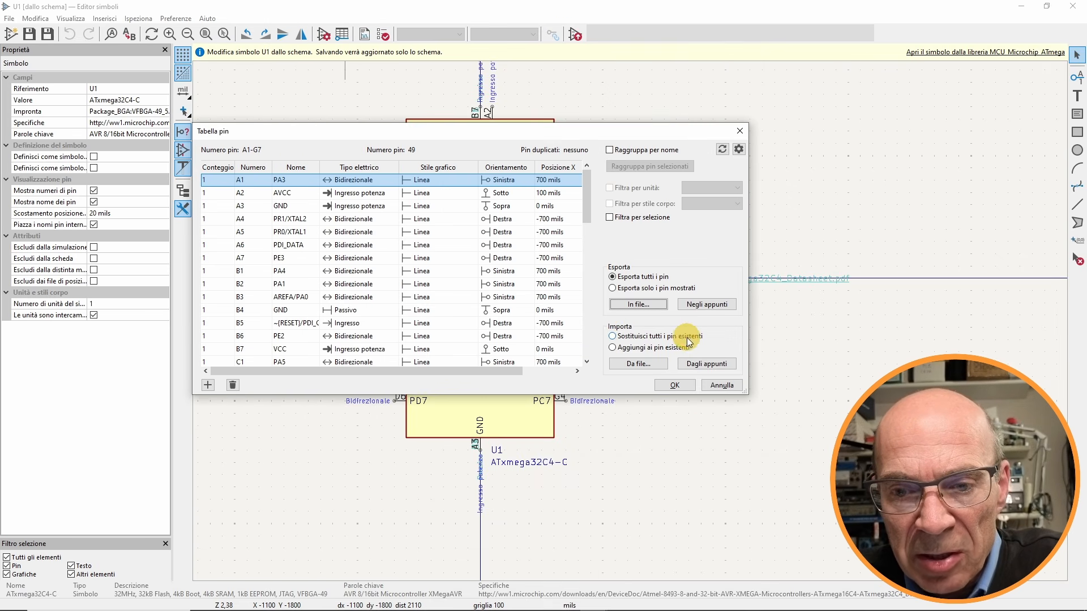
Choose replacing all existing pins as the import mode, and dismiss the pin table without applying anything.
{"action": "left_click", "coordinate": [621, 336]}
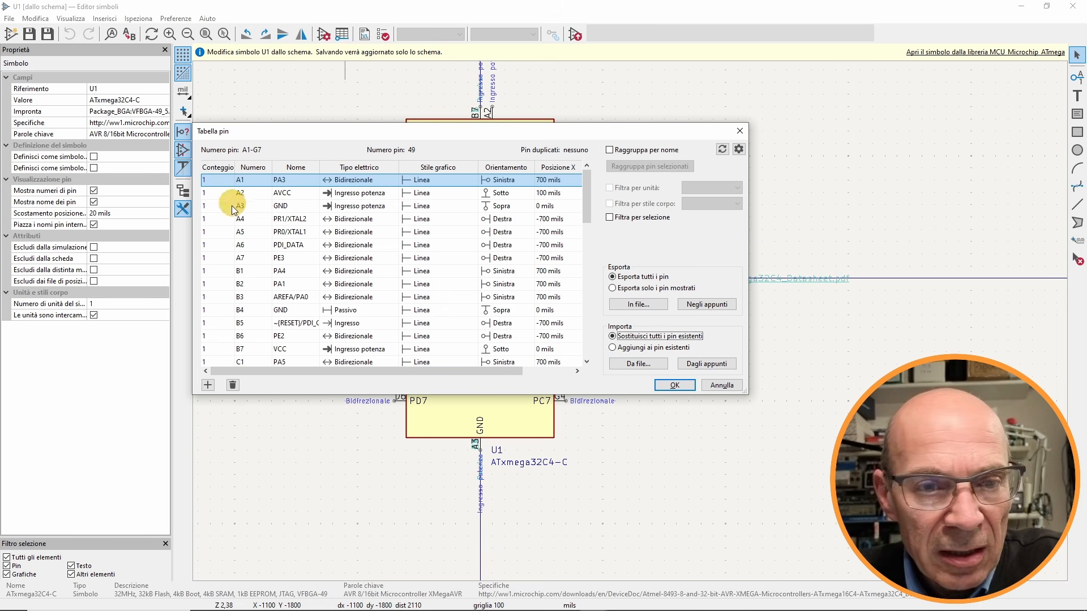
{"action": "left_click", "coordinate": [722, 386]}
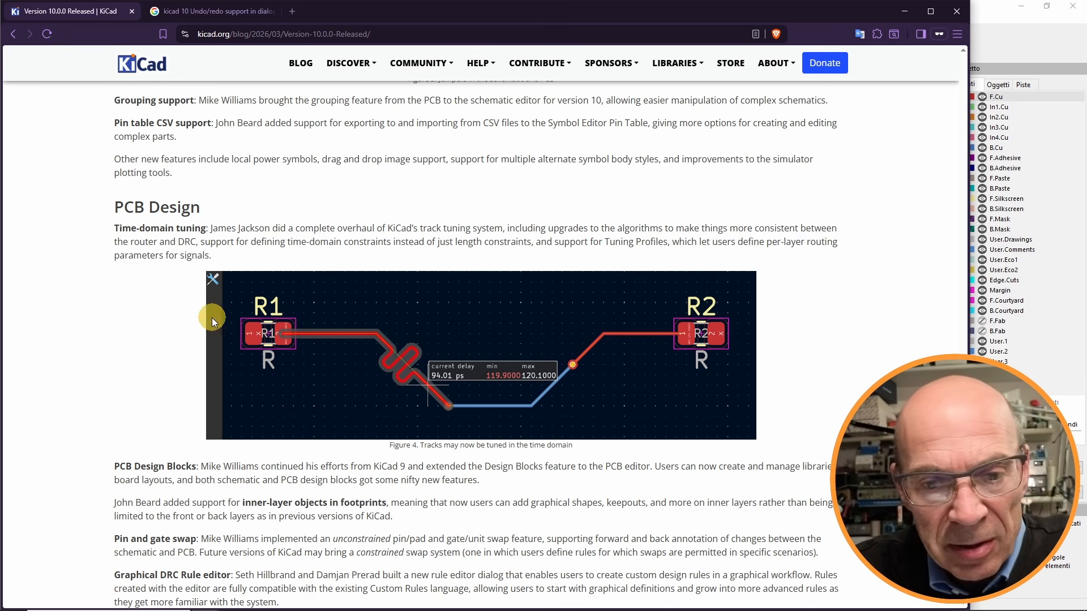
Read the KiCad 10.0.0 release notes in the browser from the end of the schematic features to time-domain tuning.
{"action": "scroll", "coordinate": [171, 303], "scroll_direction": "up", "scroll_amount": 5}
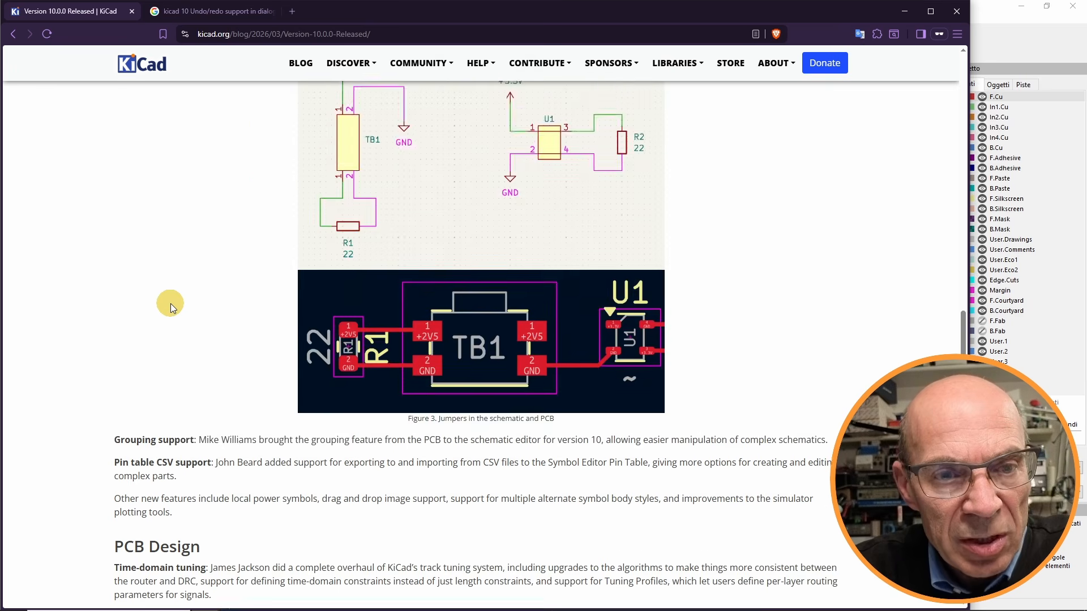
{"action": "scroll", "coordinate": [171, 304], "scroll_direction": "down", "scroll_amount": 5}
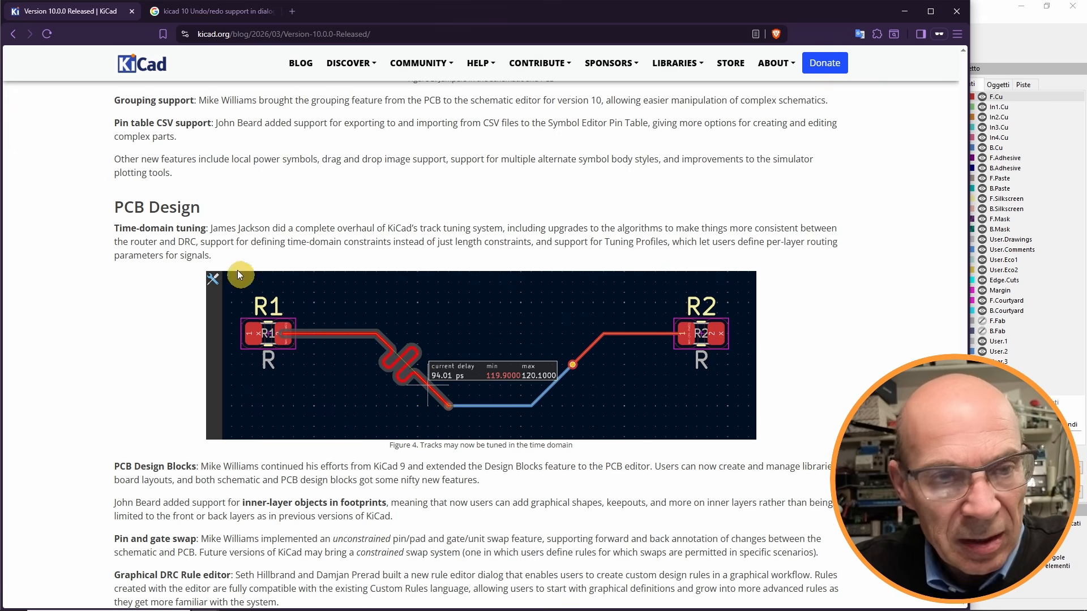
{"action": "left_click_drag", "start_coordinate": [117, 228], "coordinate": [209, 229]}
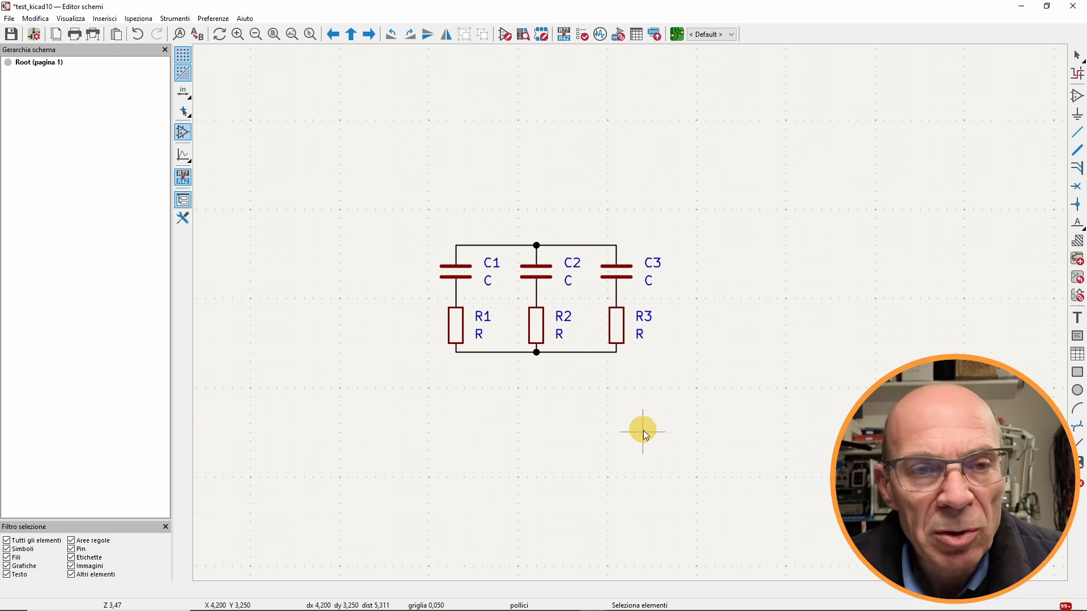
Show the design blocks panel in the test_kicad10 schematic.
{"action": "middle_click_drag", "start_coordinate": [636, 432], "coordinate": [613, 430]}
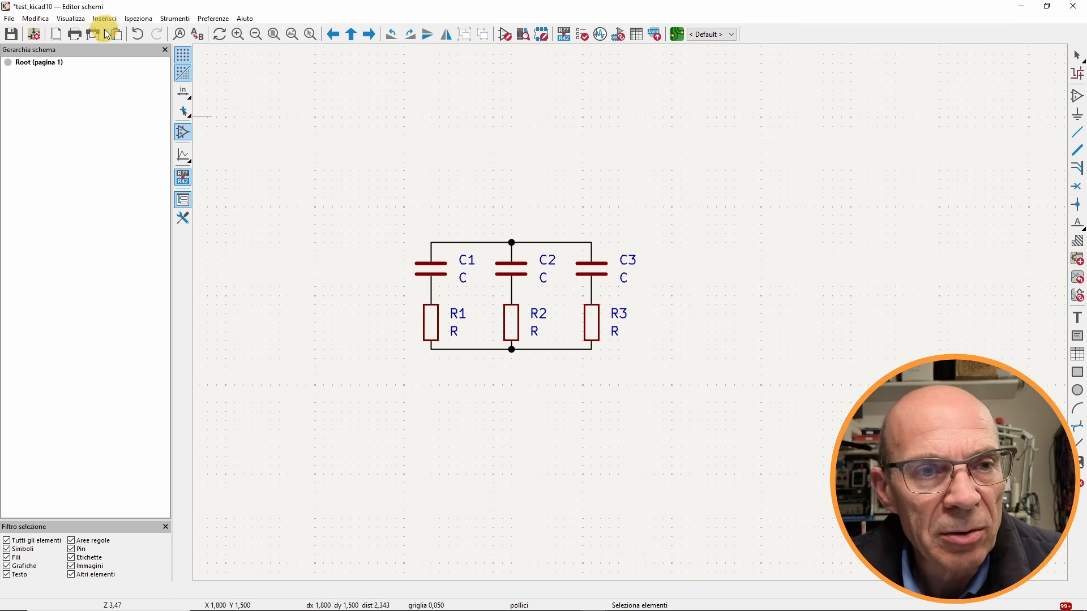
{"action": "left_click", "coordinate": [71, 19]}
{"action": "mouse_move", "coordinate": [85, 34]}
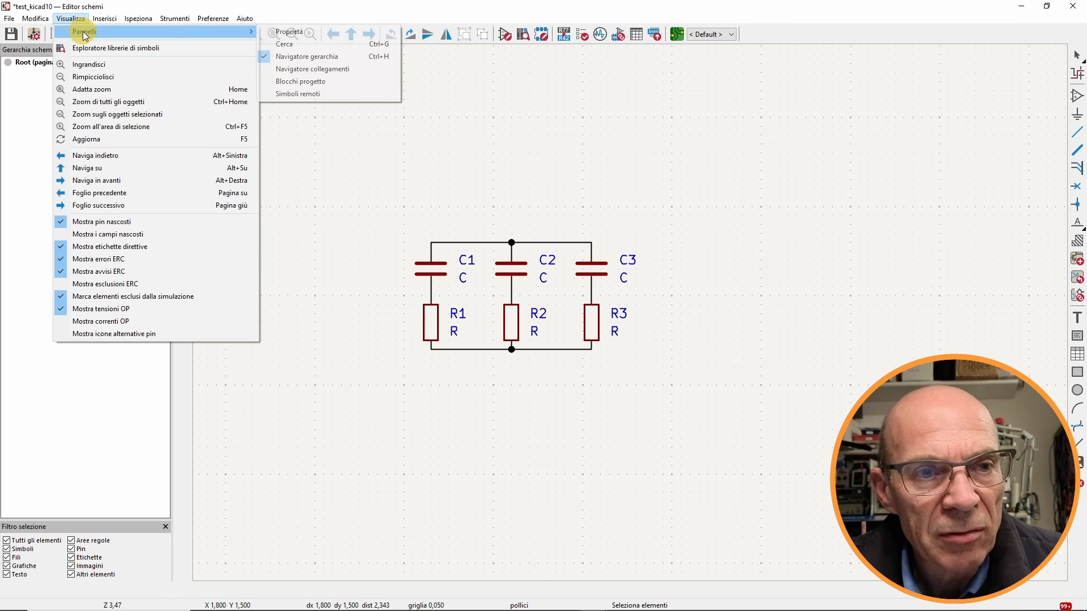
{"action": "left_click", "coordinate": [315, 82]}
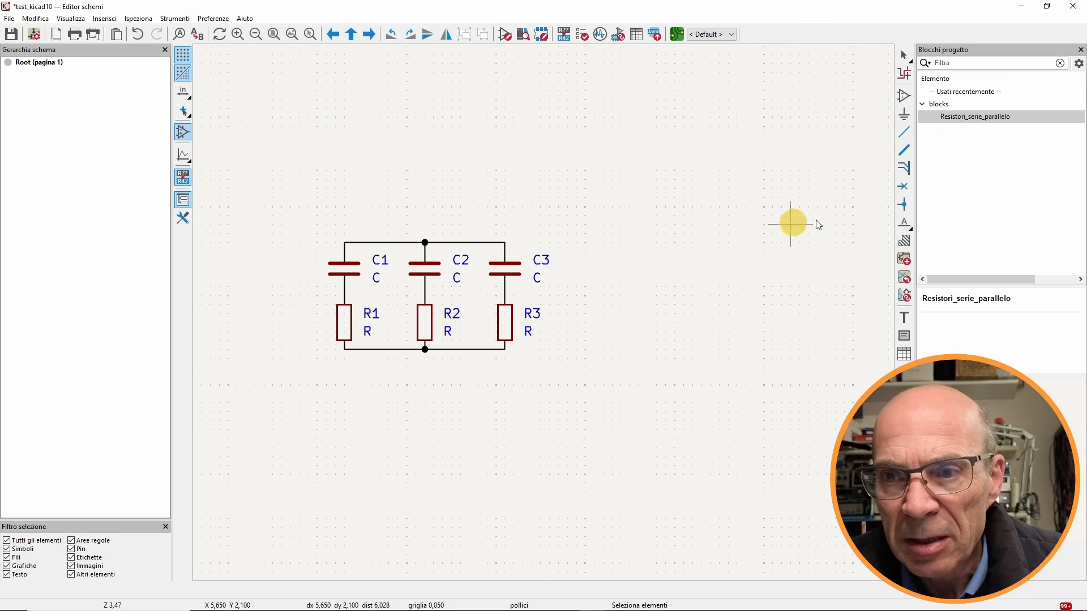
Select the C1–C3 and R1–R3 circuit group and save it as design block test_kicad10_sch in the blocks library.
{"action": "left_click_drag", "start_coordinate": [287, 206], "coordinate": [651, 389]}
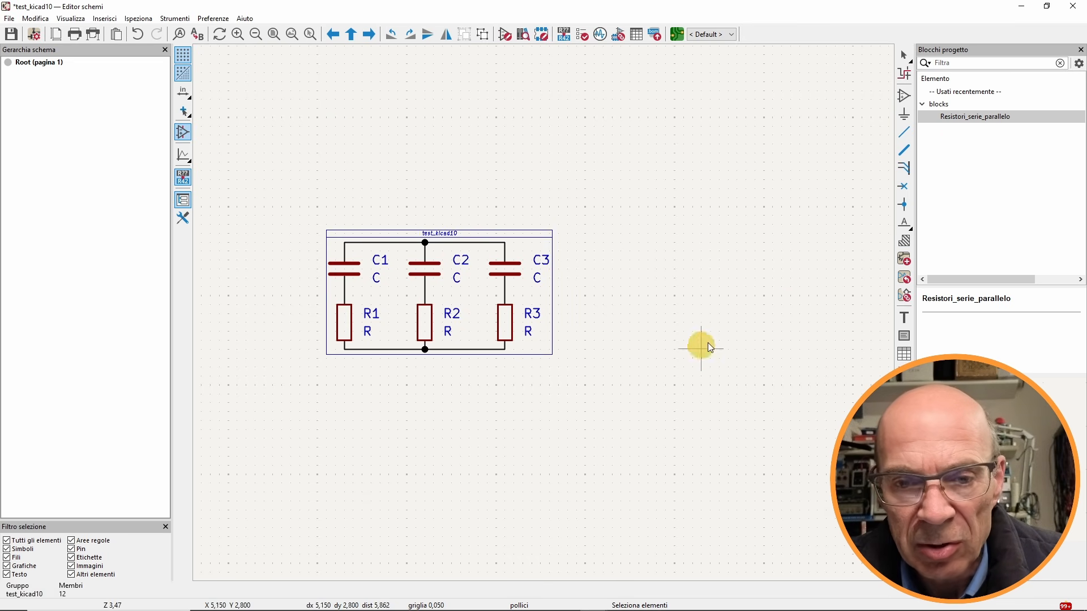
{"action": "right_click", "coordinate": [979, 152]}
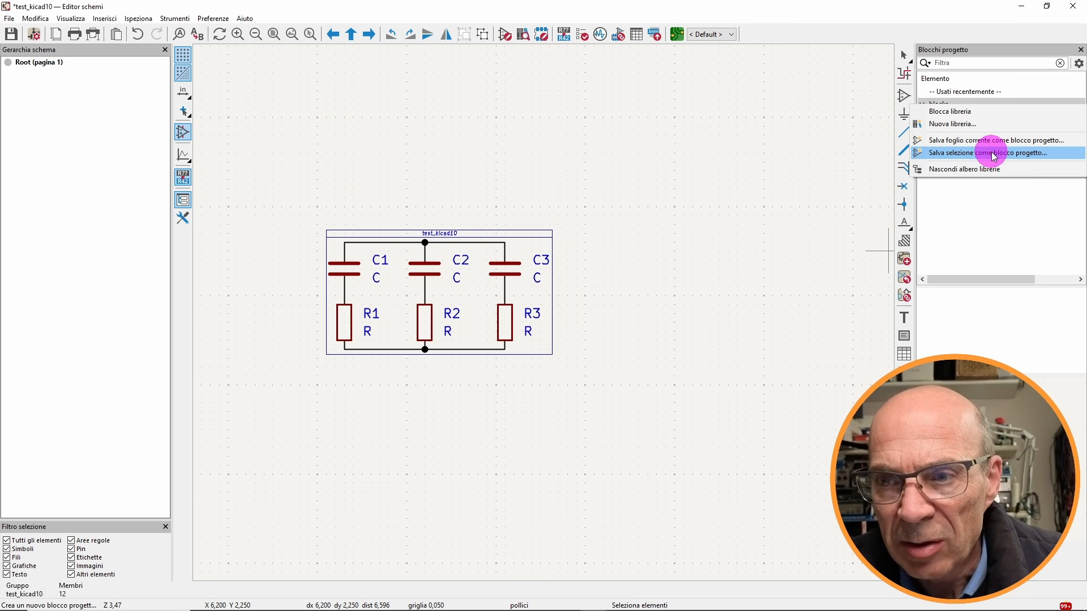
{"action": "left_click", "coordinate": [994, 157]}
{"action": "left_click", "coordinate": [538, 350]}
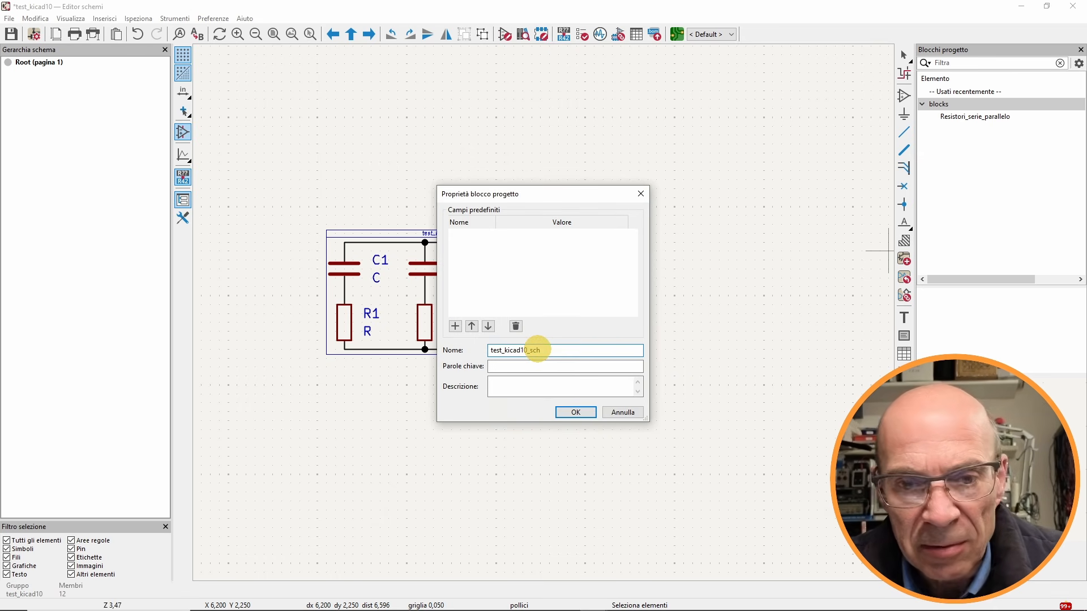
{"action": "key", "text": "Return"}
Try placing design block test_kicad10_sch as a sheet beside the circuit, and cancel its sheet properties.
{"action": "right_click", "coordinate": [960, 131]}
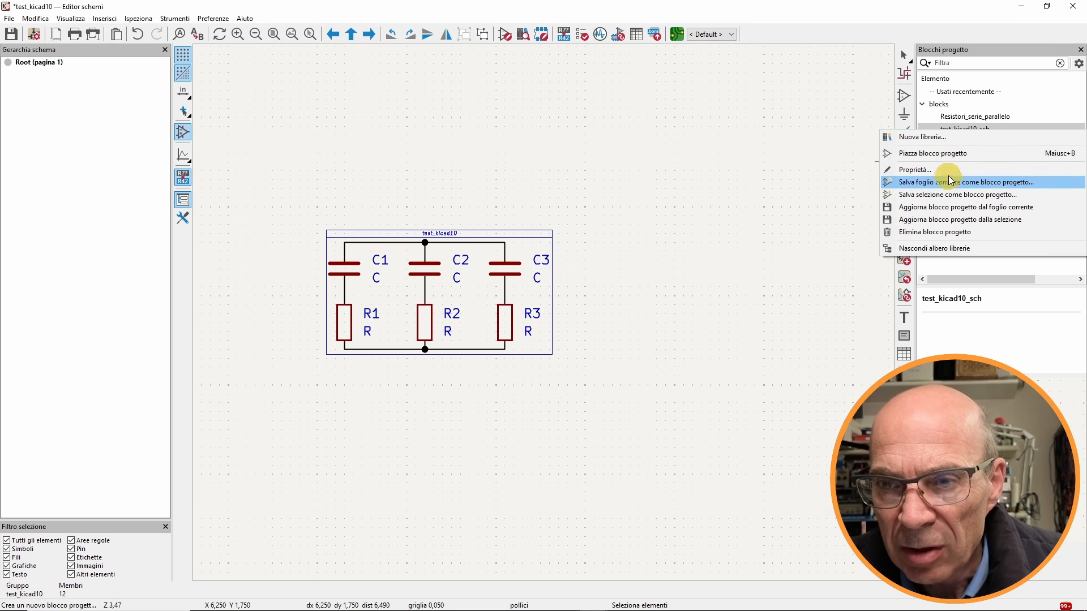
{"action": "left_click", "coordinate": [894, 153]}
{"action": "left_click", "coordinate": [611, 169]}
{"action": "left_click", "coordinate": [790, 261]}
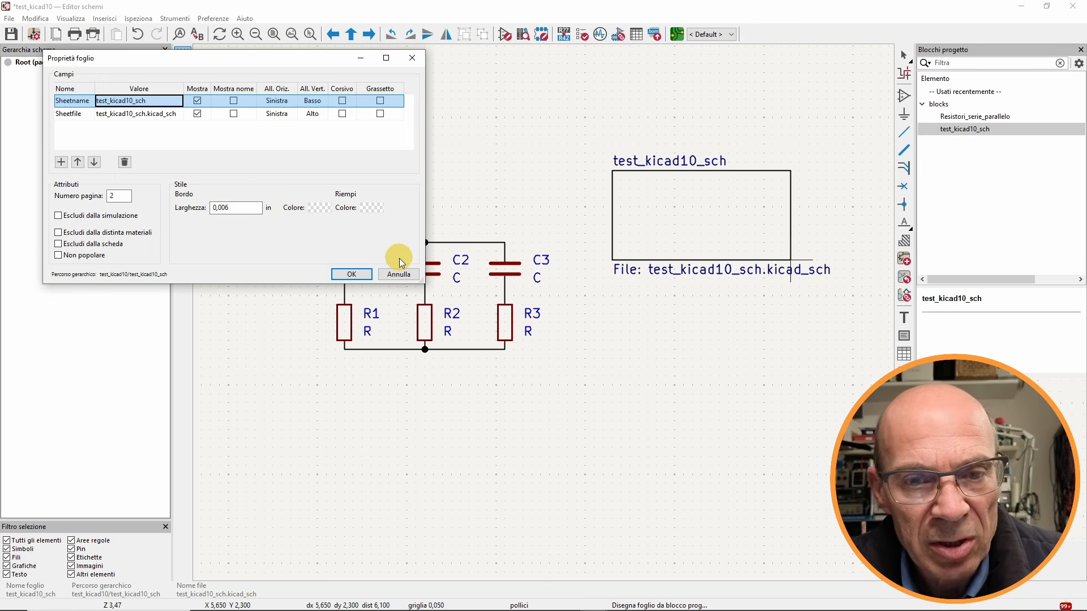
{"action": "left_click", "coordinate": [398, 275]}
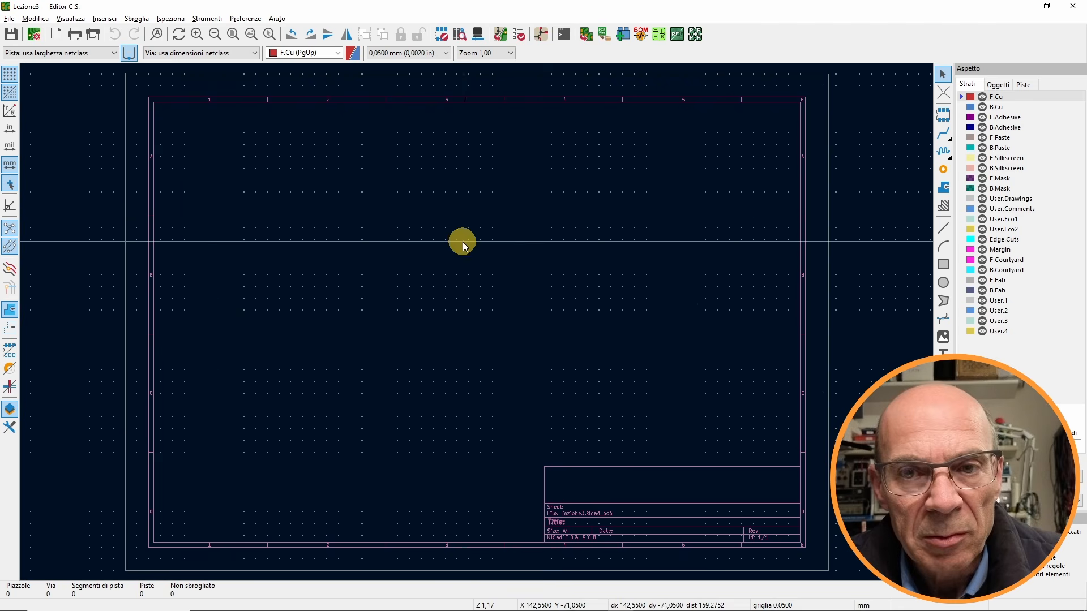
Examine which panels the PCB editor offers for the Lezione3 board.
{"action": "left_click", "coordinate": [71, 19]}
{"action": "mouse_move", "coordinate": [88, 35]}
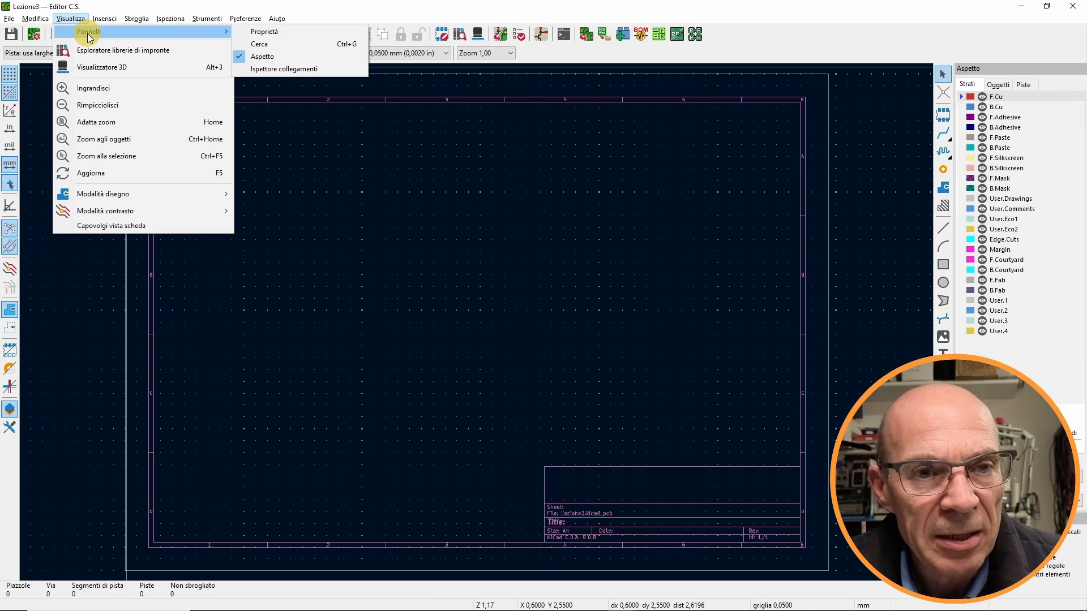
{"action": "left_click", "coordinate": [343, 12]}
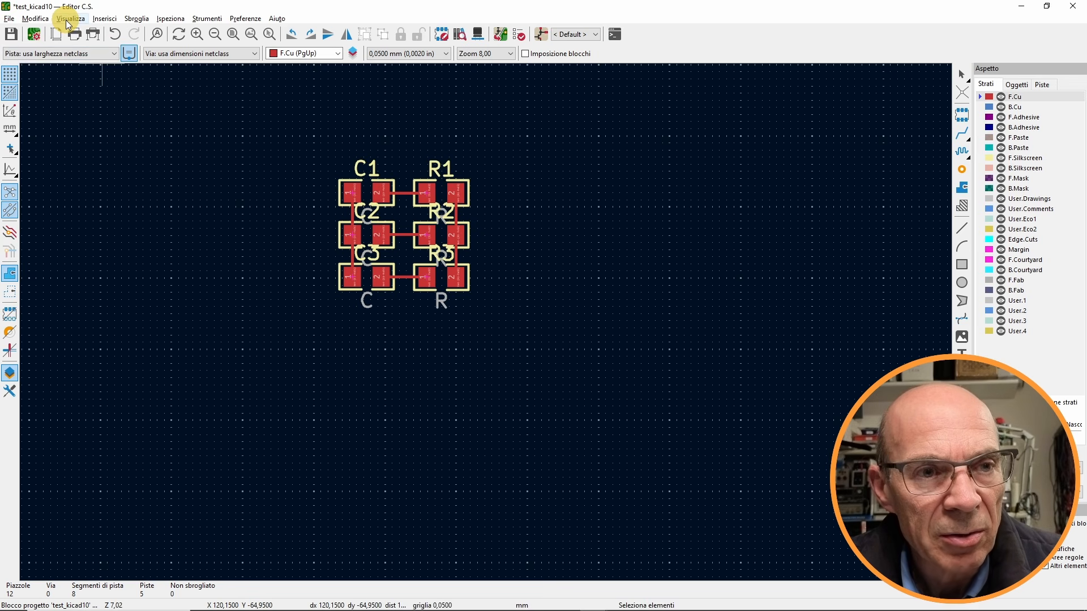
Show the design blocks panel in the PCB editor for the test_kicad10 board.
{"action": "left_click", "coordinate": [68, 19]}
{"action": "mouse_move", "coordinate": [84, 33]}
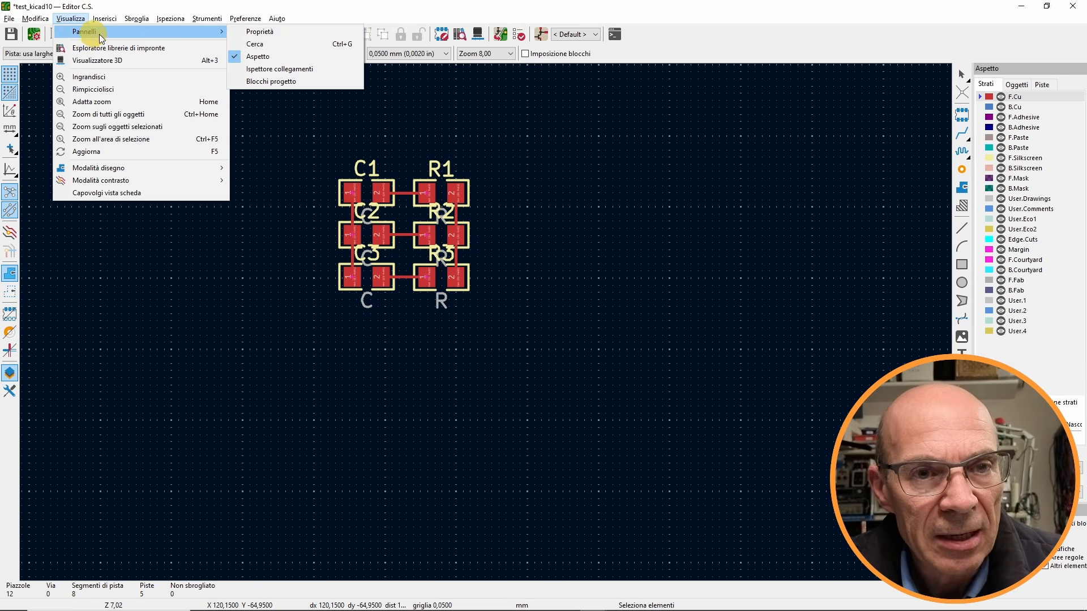
{"action": "left_click", "coordinate": [287, 82]}
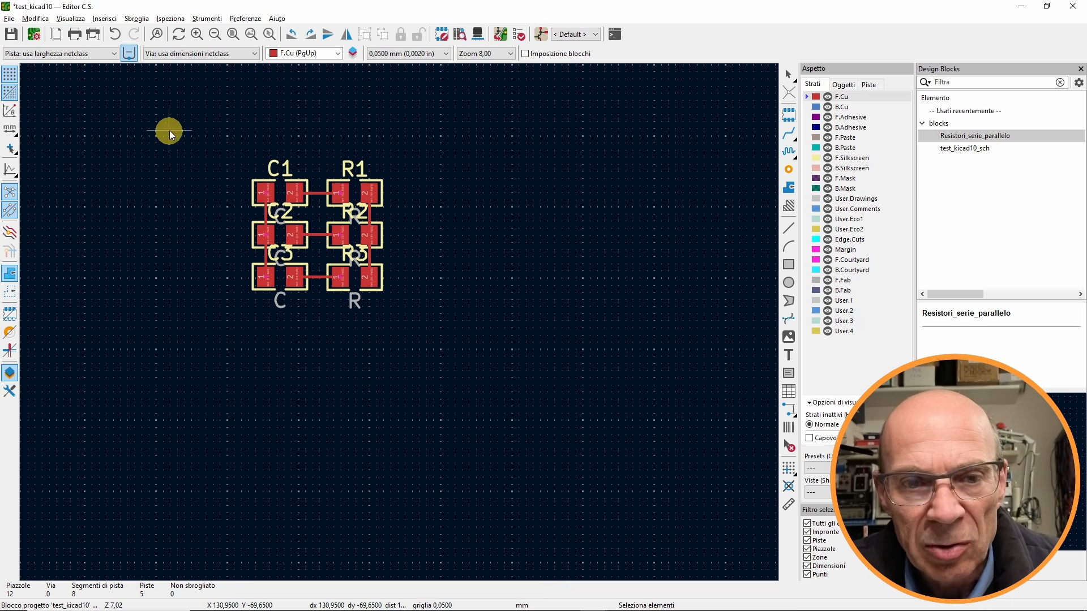
Select the test_kicad10_pcb group on the board and save it as design block test_kicad10_pcb in the blocks library.
{"action": "left_click", "coordinate": [382, 265]}
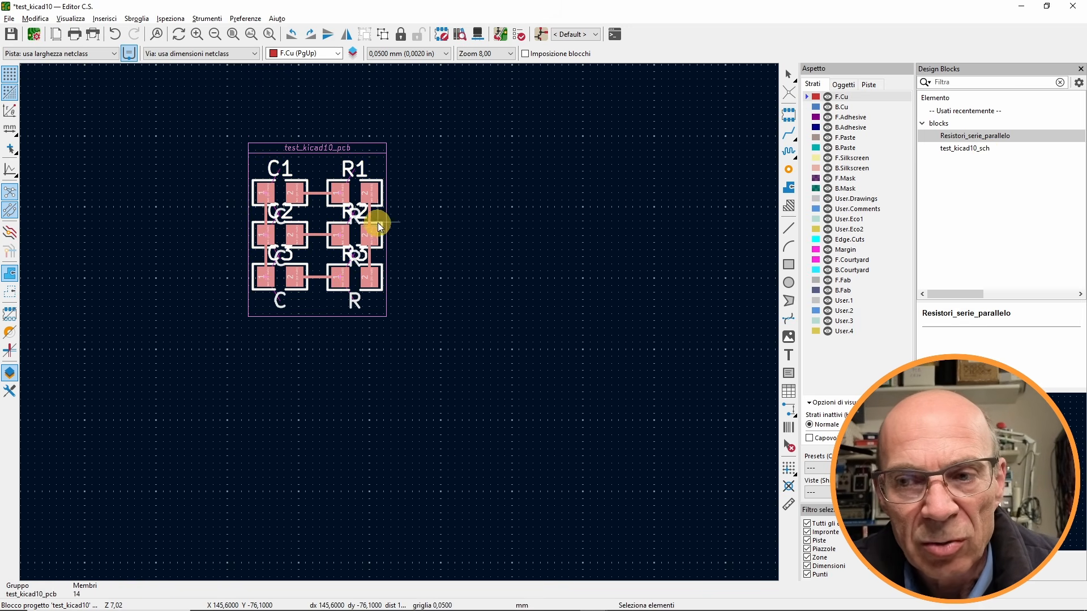
{"action": "right_click", "coordinate": [938, 125]}
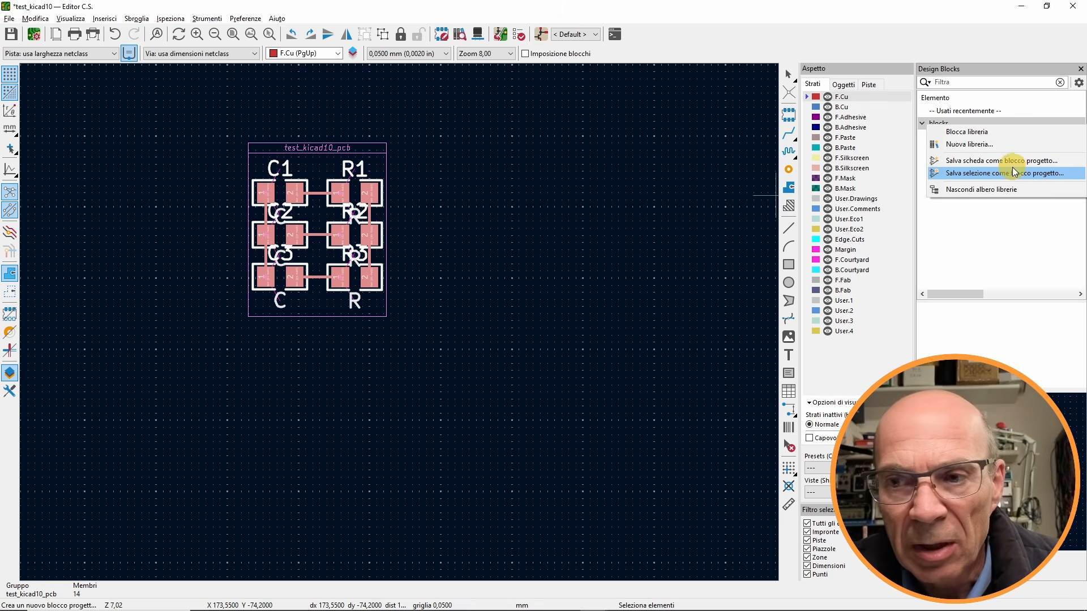
{"action": "left_click", "coordinate": [988, 174]}
{"action": "left_click", "coordinate": [557, 349]}
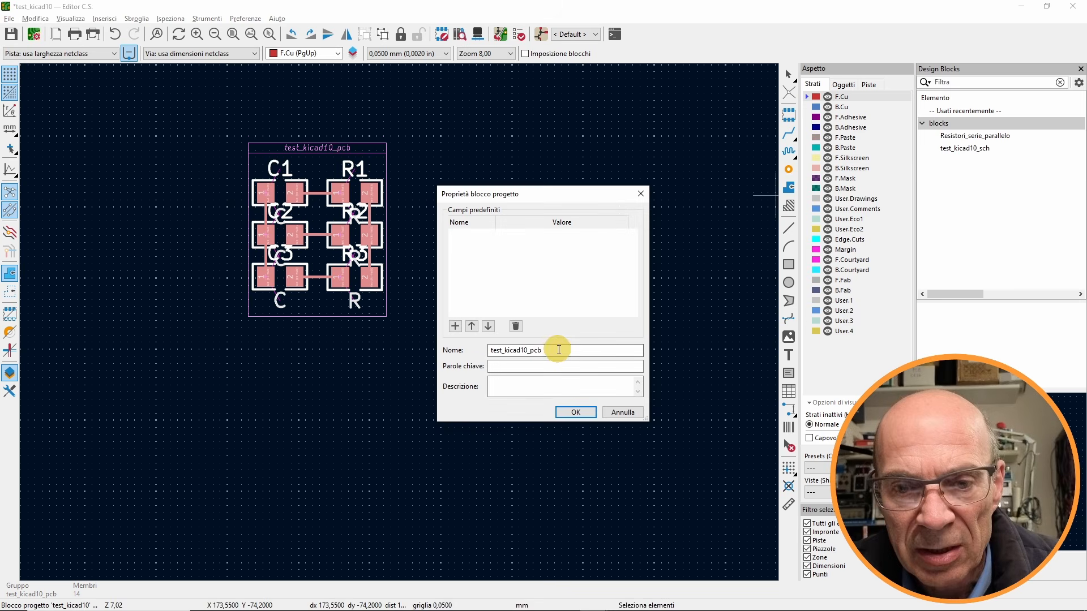
{"action": "key", "text": "Return"}
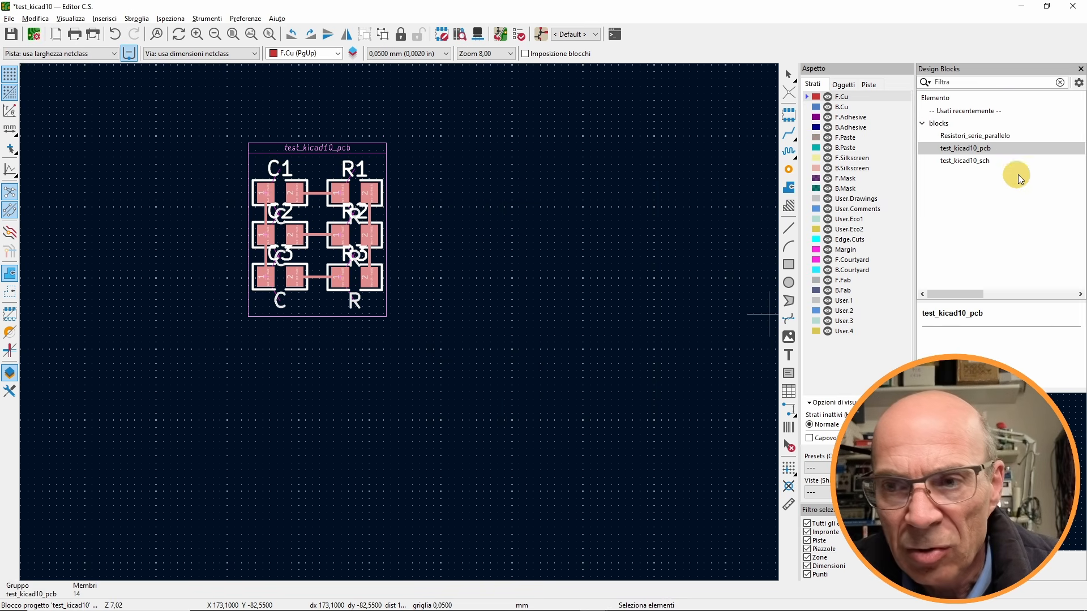
Try placing design block test_kicad10_pcb beside the original circuit, and remove the placed copy.
{"action": "right_click", "coordinate": [959, 148]}
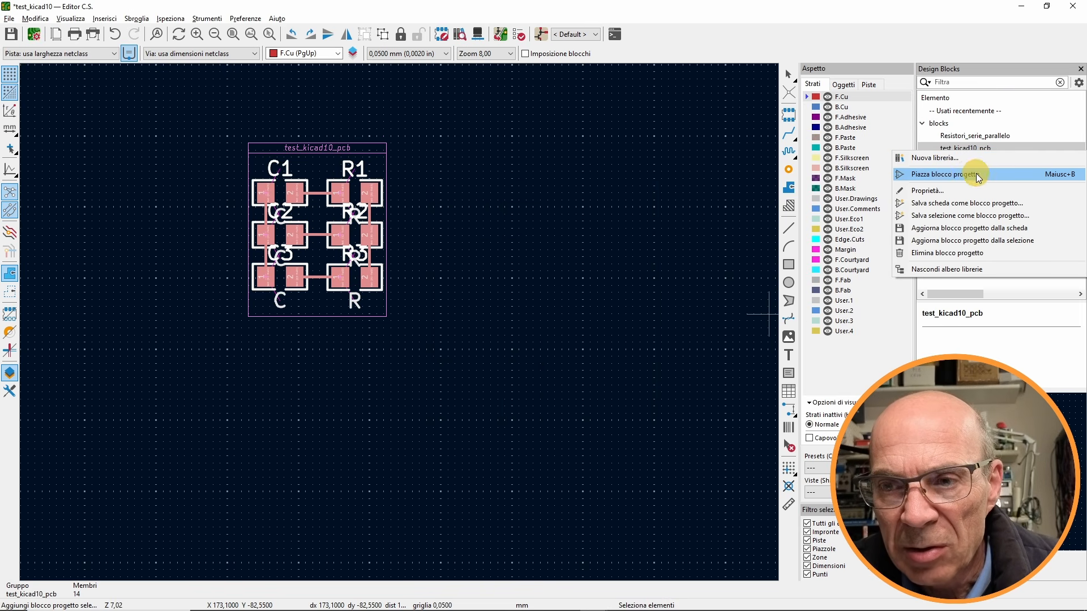
{"action": "left_click", "coordinate": [955, 175]}
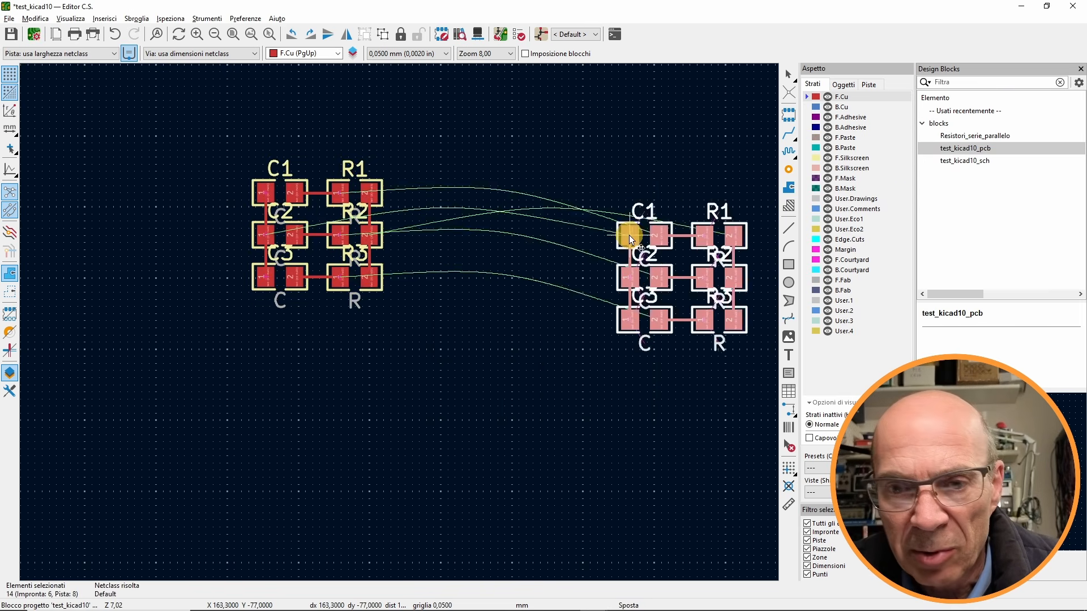
{"action": "left_click", "coordinate": [452, 189]}
{"action": "key", "text": "Delete"}
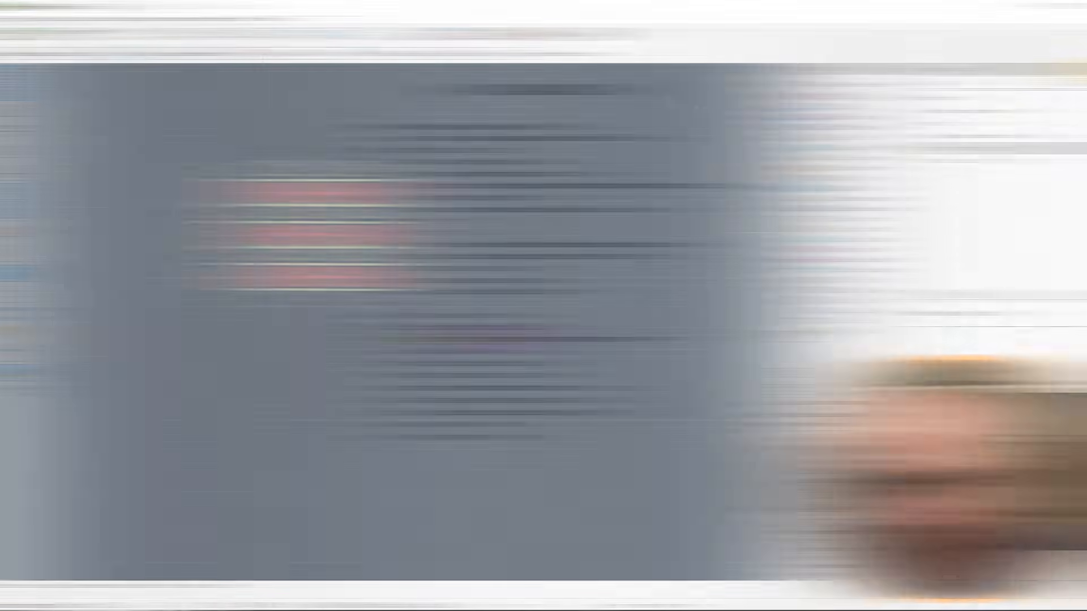
Create a new footprint in the footprint editor and give it a custom stackup with 4 copper layers.
{"action": "left_click_drag", "start_coordinate": [417, 339], "coordinate": [630, 342]}
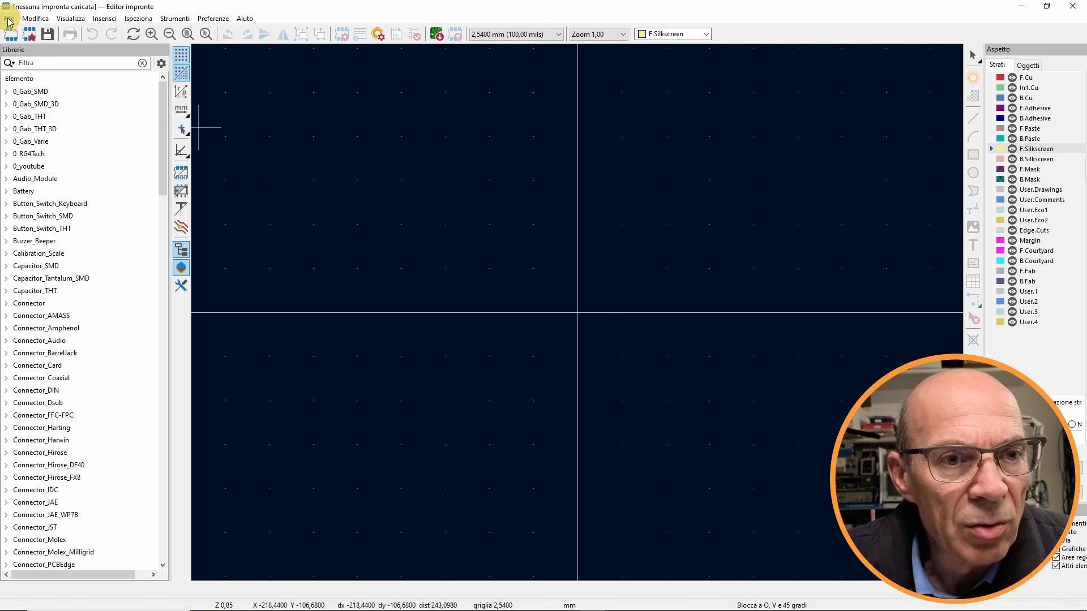
{"action": "left_click", "coordinate": [10, 36]}
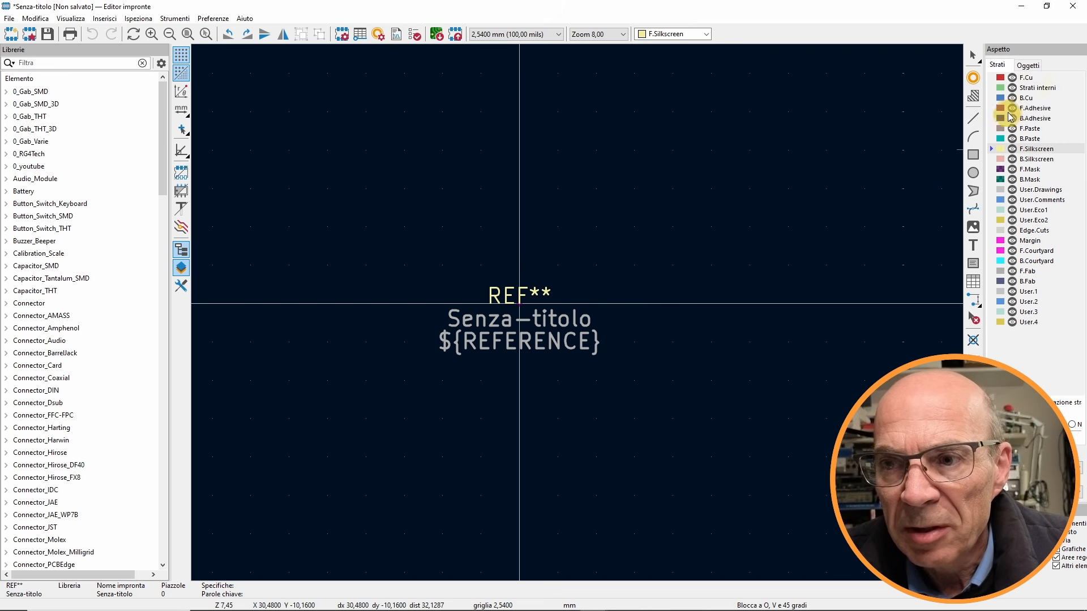
{"action": "left_click", "coordinate": [1040, 86]}
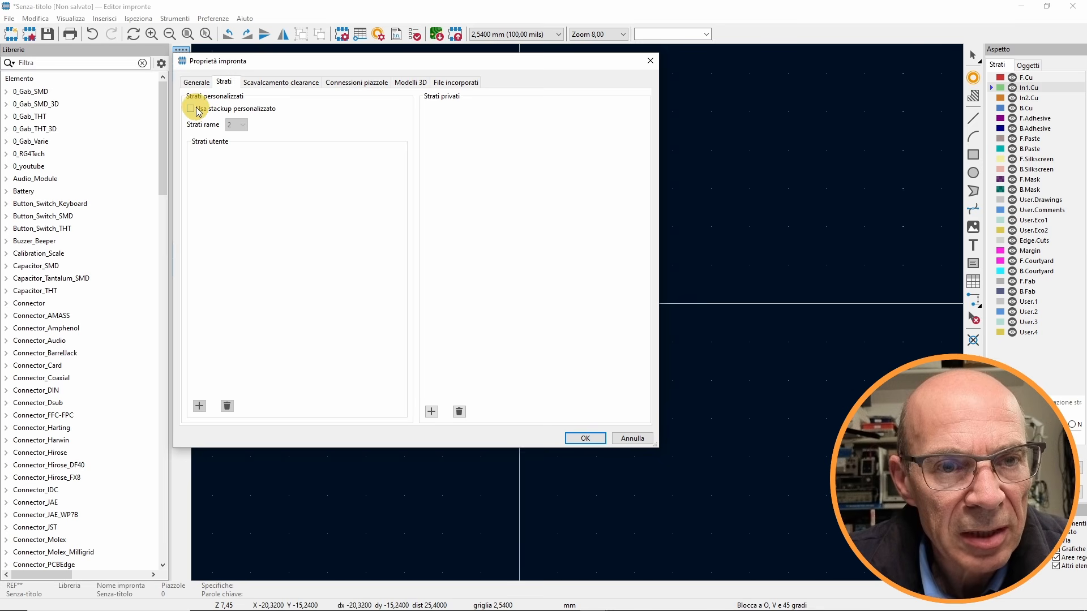
{"action": "left_click", "coordinate": [238, 125]}
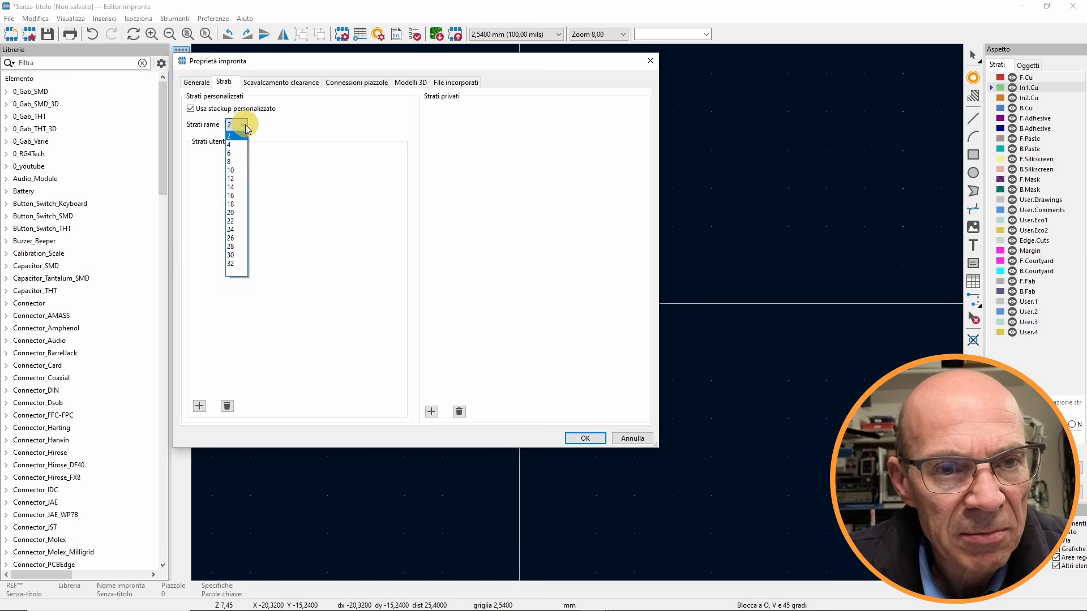
{"action": "left_click", "coordinate": [241, 145]}
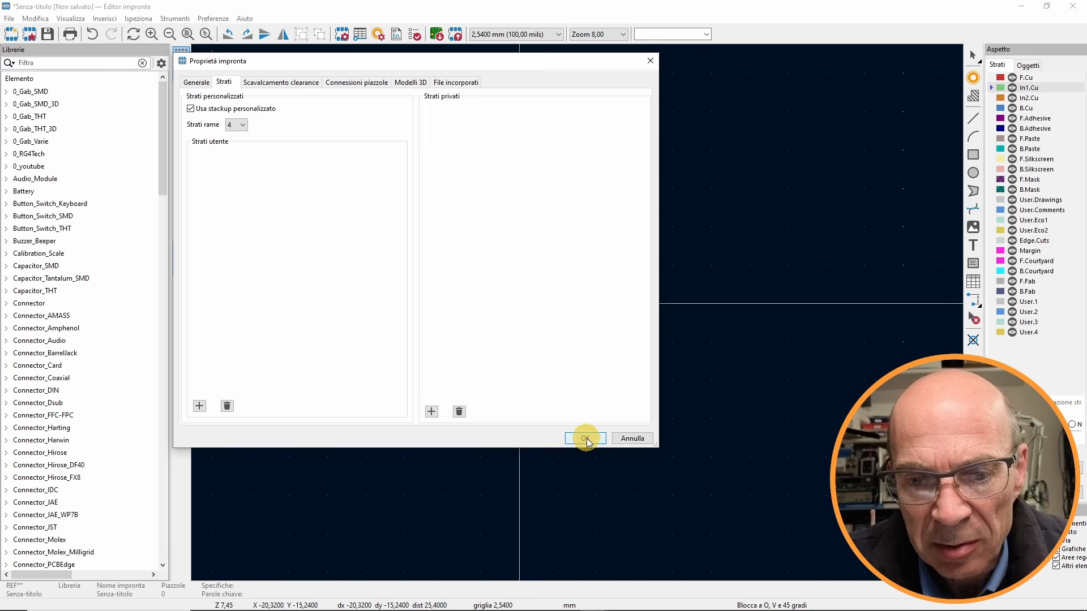
{"action": "left_click", "coordinate": [585, 438]}
Draw a rectangle of about 7.62 by 7.62 mm on layer In1.Cu beside the footprint origin, with its fill set to Pieno.
{"action": "left_click", "coordinate": [972, 155]}
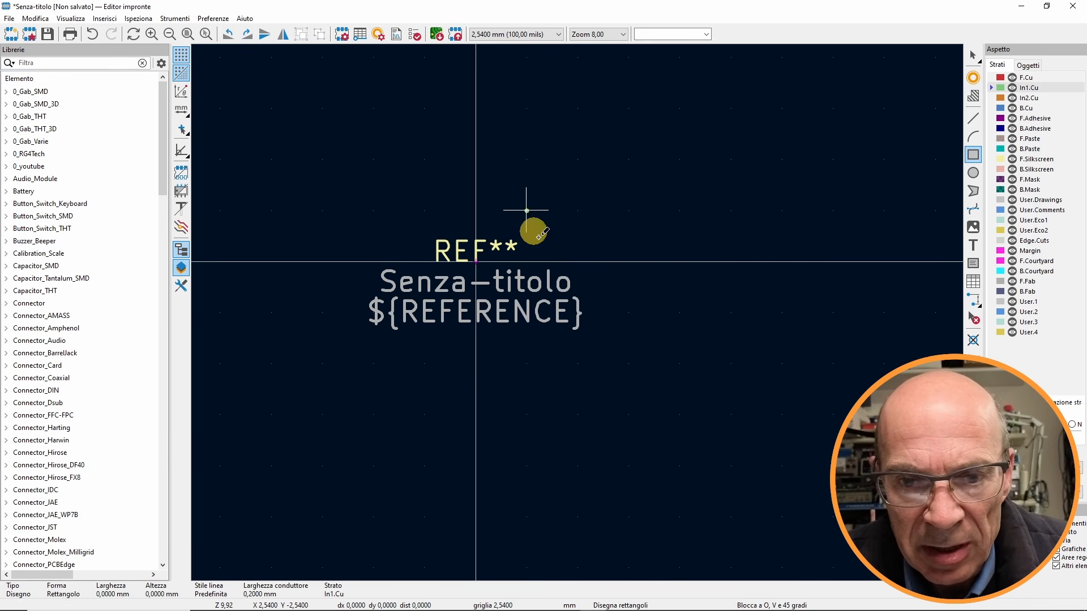
{"action": "left_click", "coordinate": [679, 269]}
{"action": "double_click", "coordinate": [663, 270]}
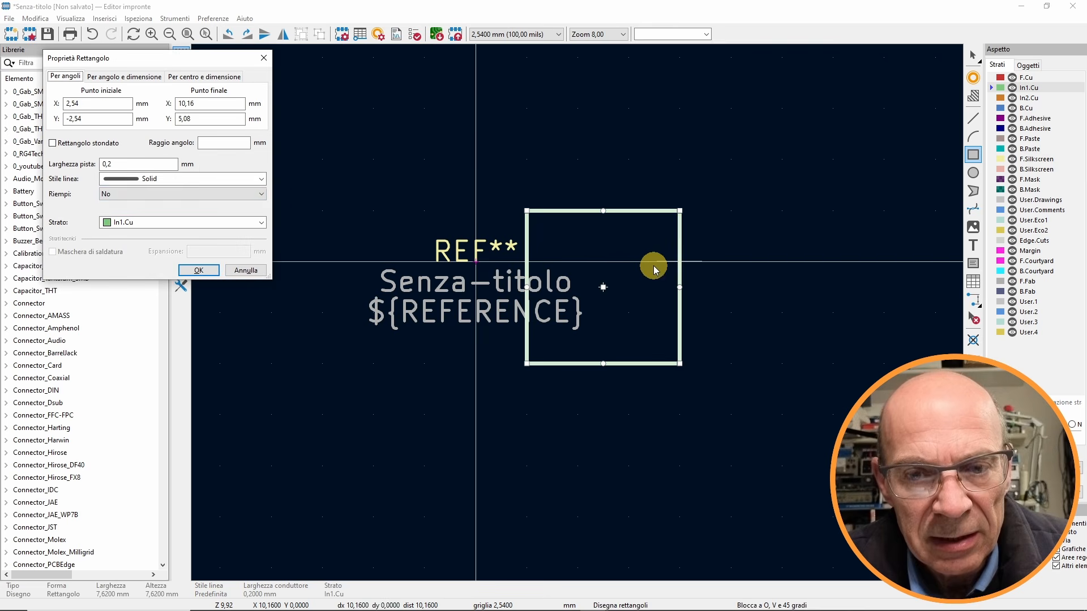
{"action": "key", "text": "Down"}
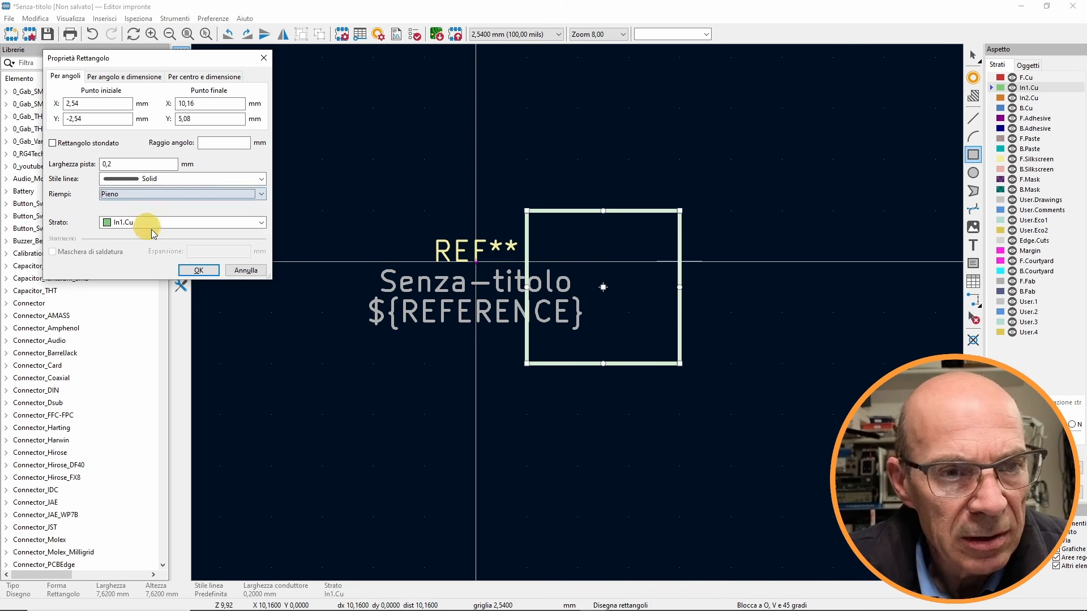
{"action": "left_click", "coordinate": [198, 270]}
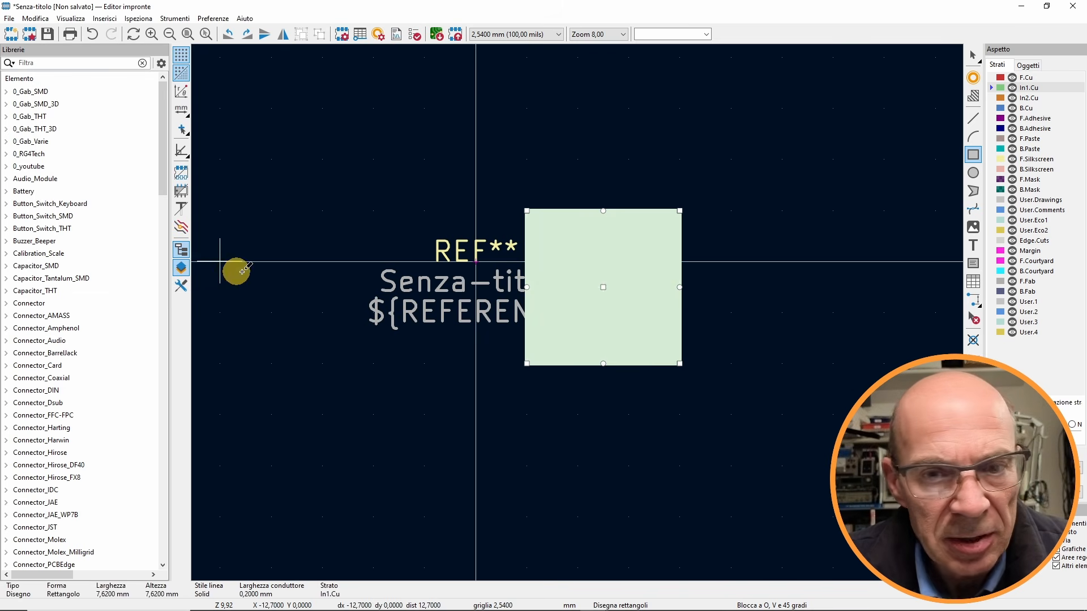
{"action": "left_click", "coordinate": [733, 234]}
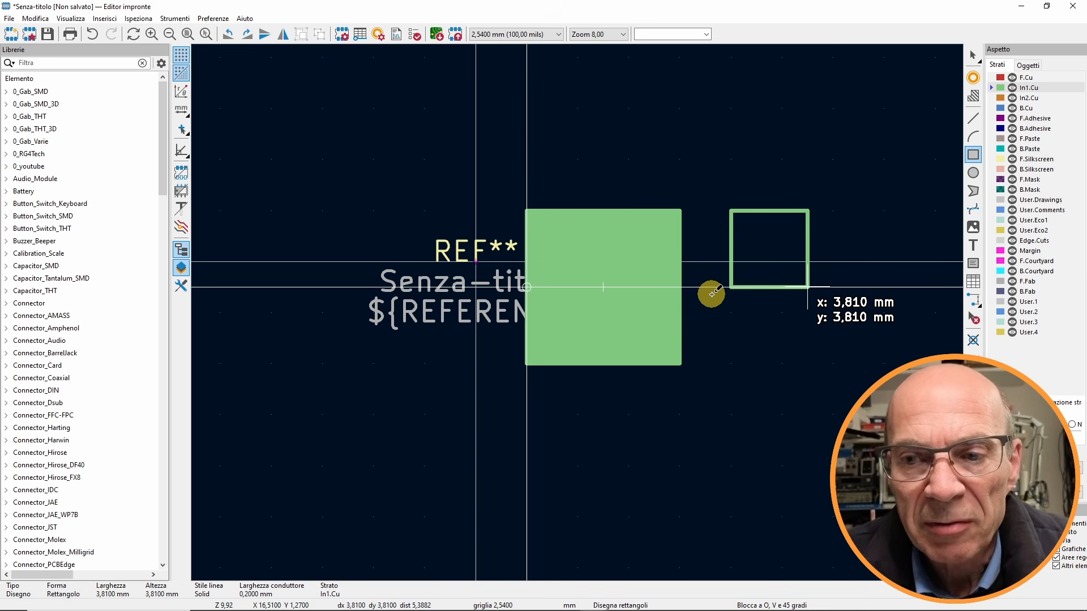
{"action": "key", "text": "Escape"}
{"action": "key", "text": "Escape"}
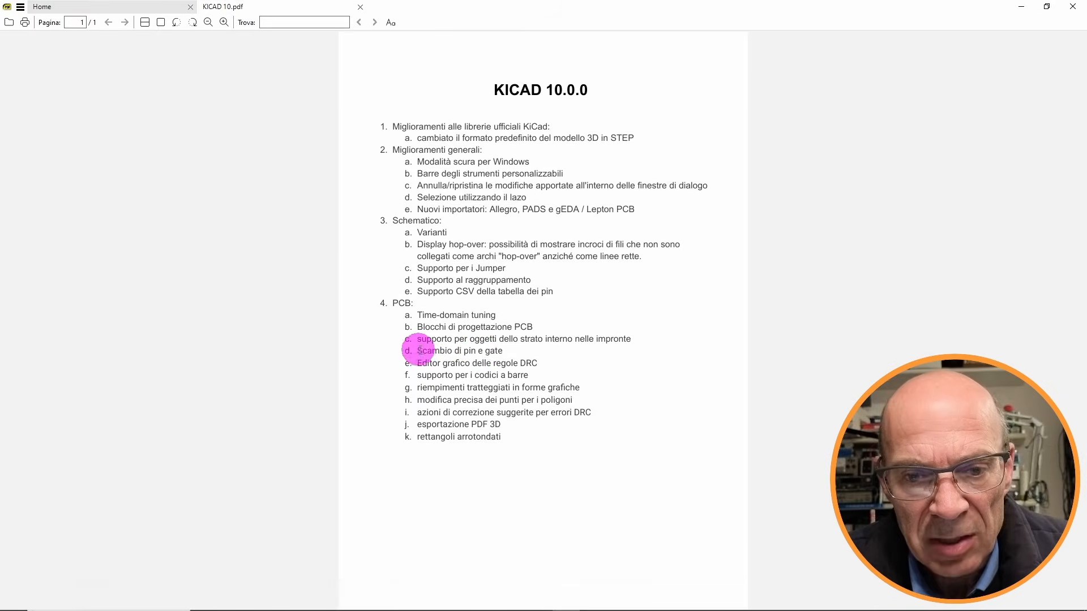
Swap the pad connections of pads A4 and A5 of U1 on the Test_BGA board.
{"action": "left_click_drag", "start_coordinate": [417, 351], "coordinate": [502, 351]}
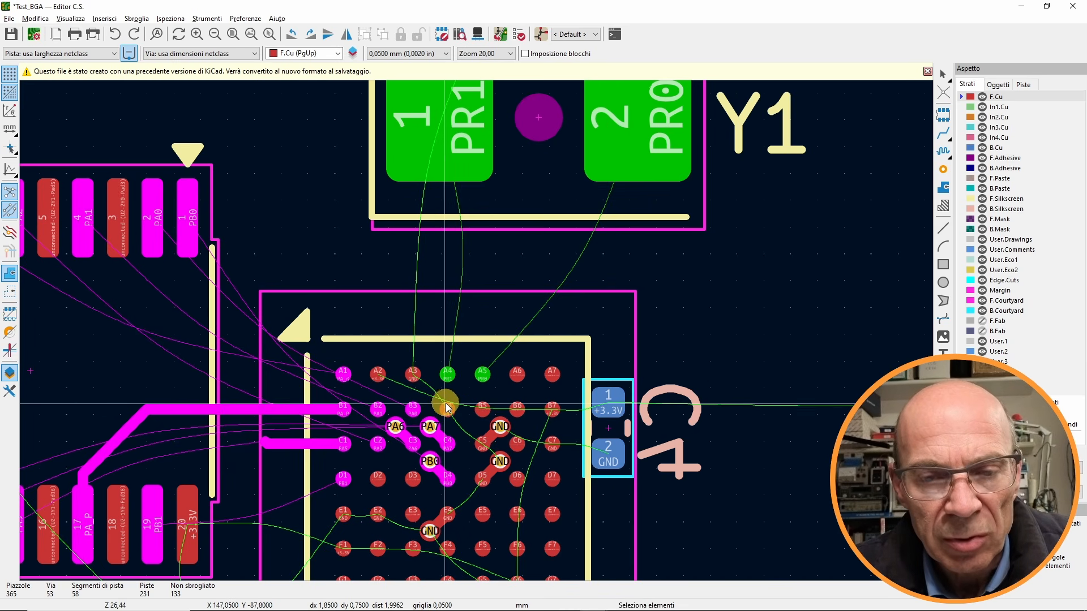
{"action": "scroll", "coordinate": [453, 390], "scroll_direction": "up", "scroll_amount": 3}
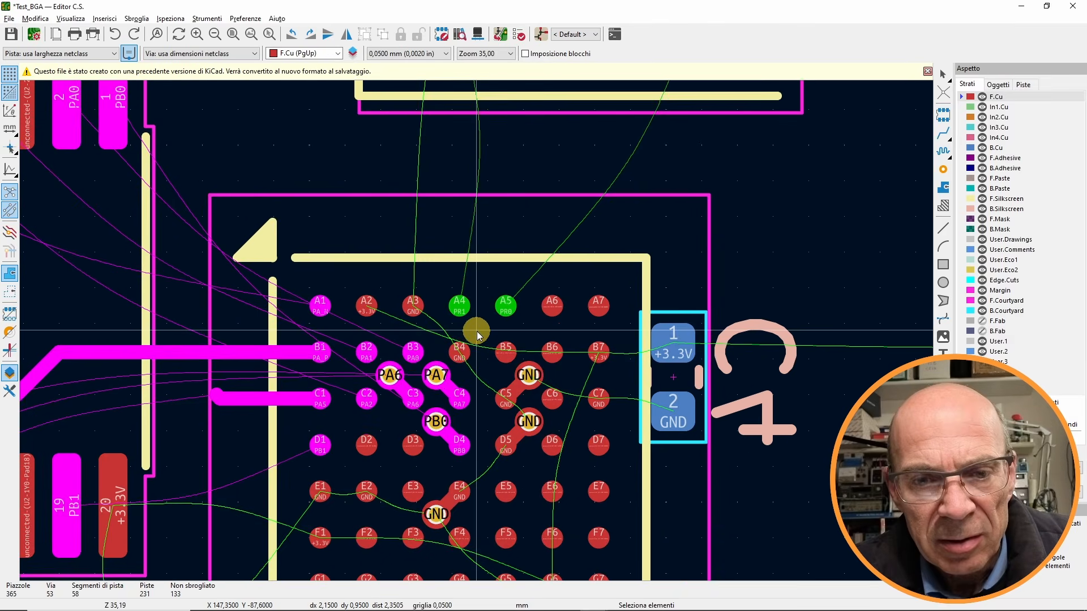
{"action": "left_click", "coordinate": [456, 309]}
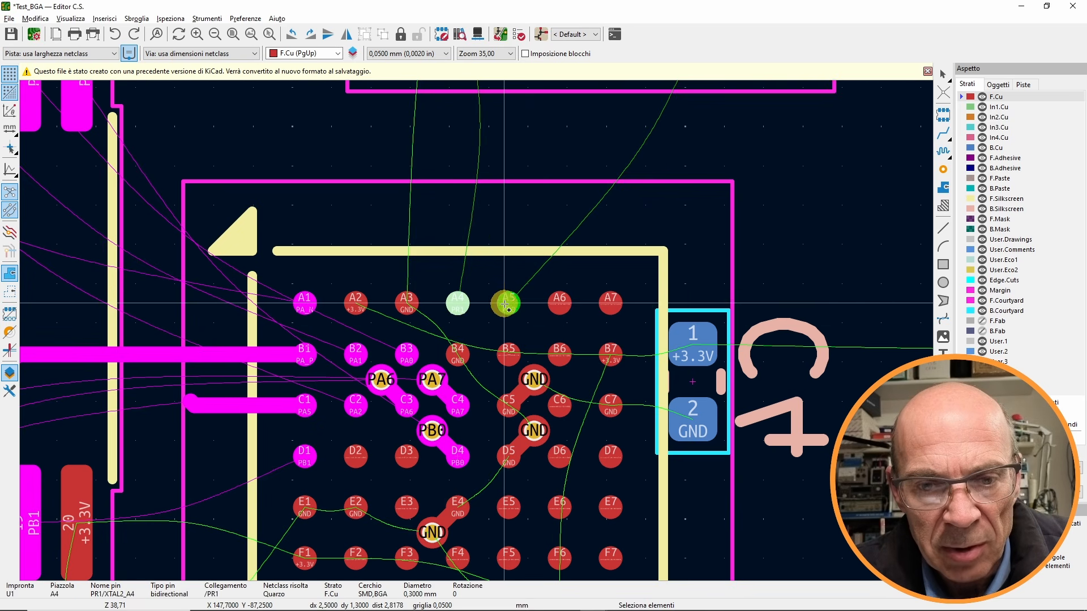
{"action": "left_click", "coordinate": [506, 307], "text": "shift"}
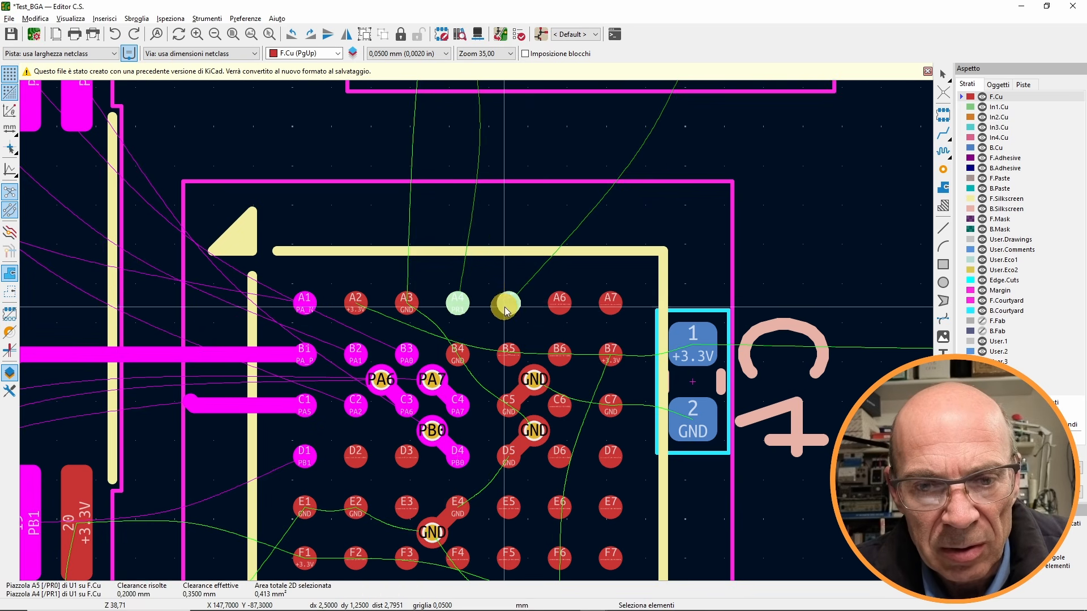
{"action": "right_click", "coordinate": [520, 224]}
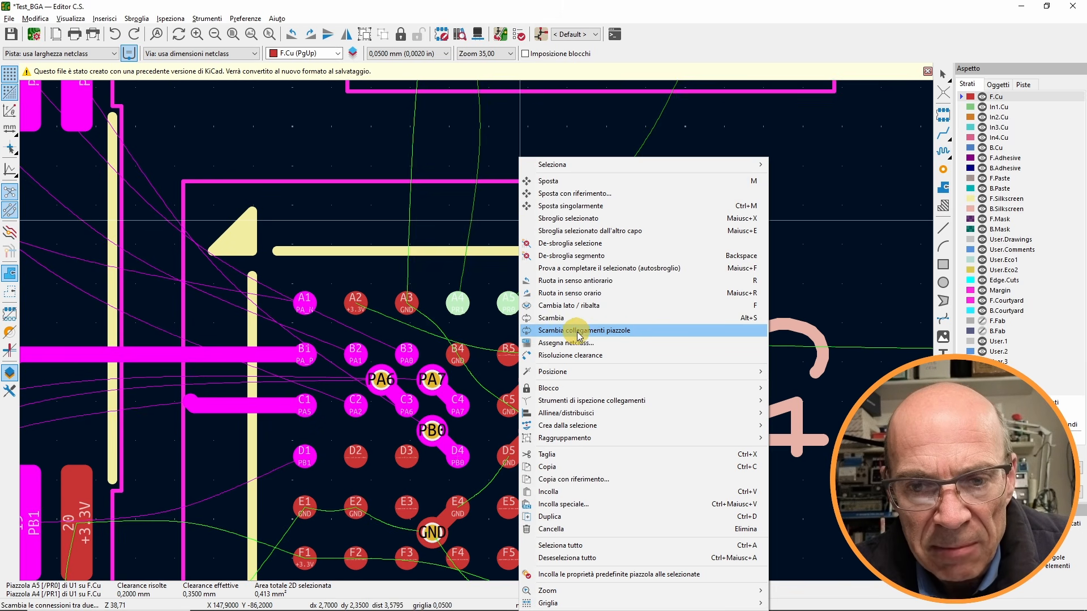
{"action": "left_click", "coordinate": [605, 331]}
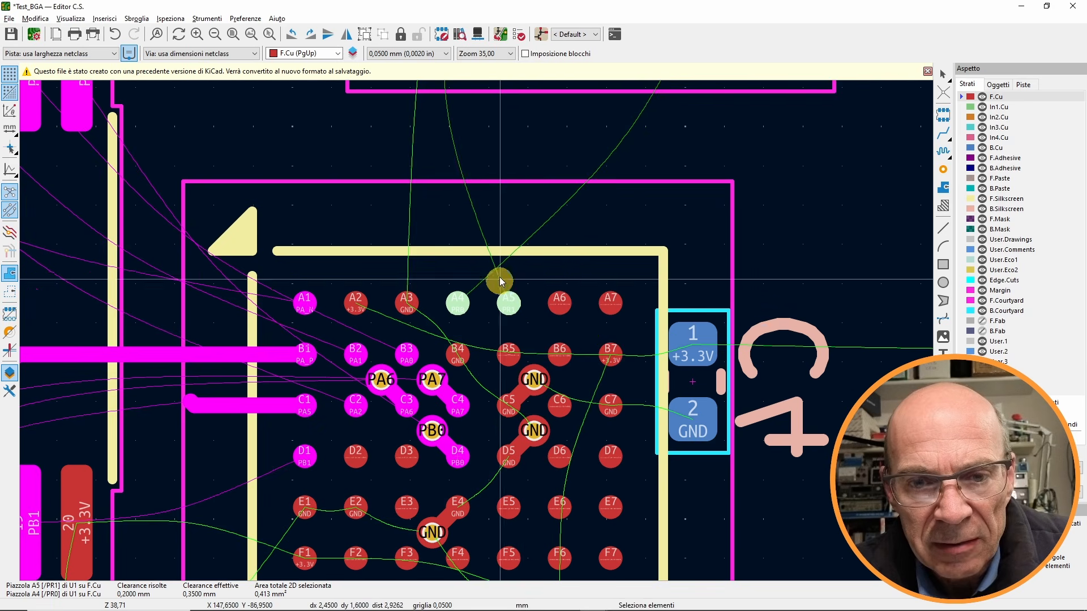
{"action": "scroll", "coordinate": [575, 207], "scroll_direction": "up", "scroll_amount": 2}
{"action": "middle_click_drag", "start_coordinate": [574, 207], "coordinate": [563, 313]}
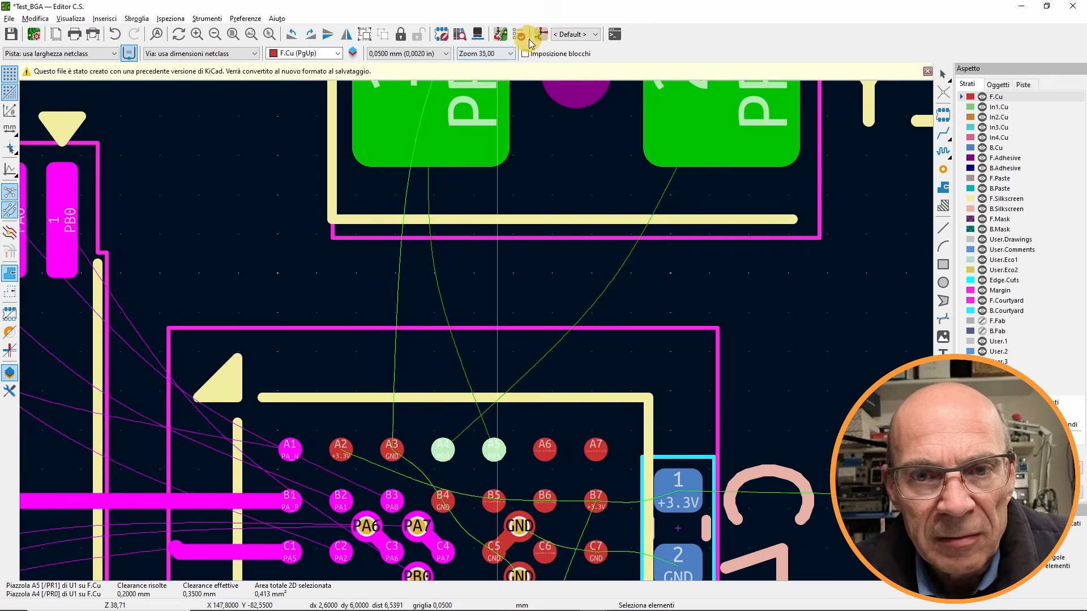
Update the Test_BGA schematic from the PCB to exchange the PR0 and PR1 labels at U1, and return to the board.
{"action": "left_click", "coordinate": [539, 35]}
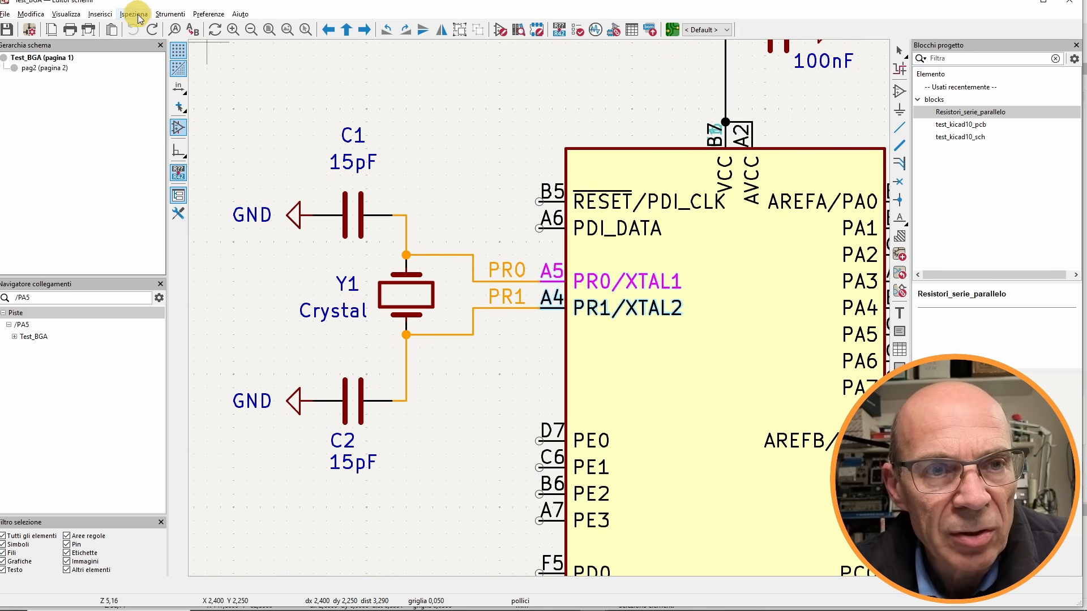
{"action": "left_click", "coordinate": [170, 14]}
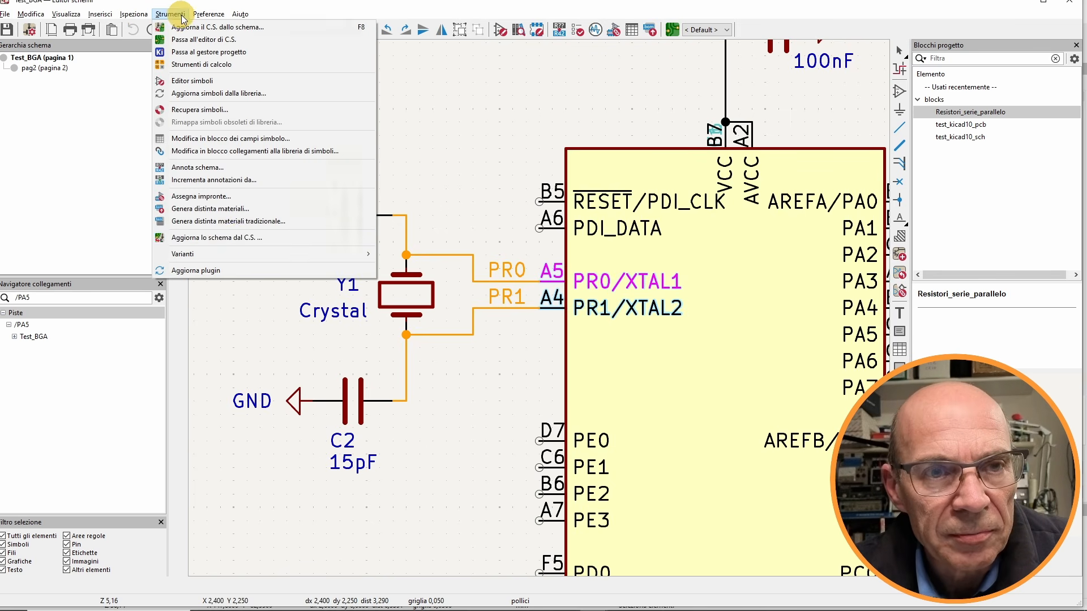
{"action": "left_click", "coordinate": [244, 240]}
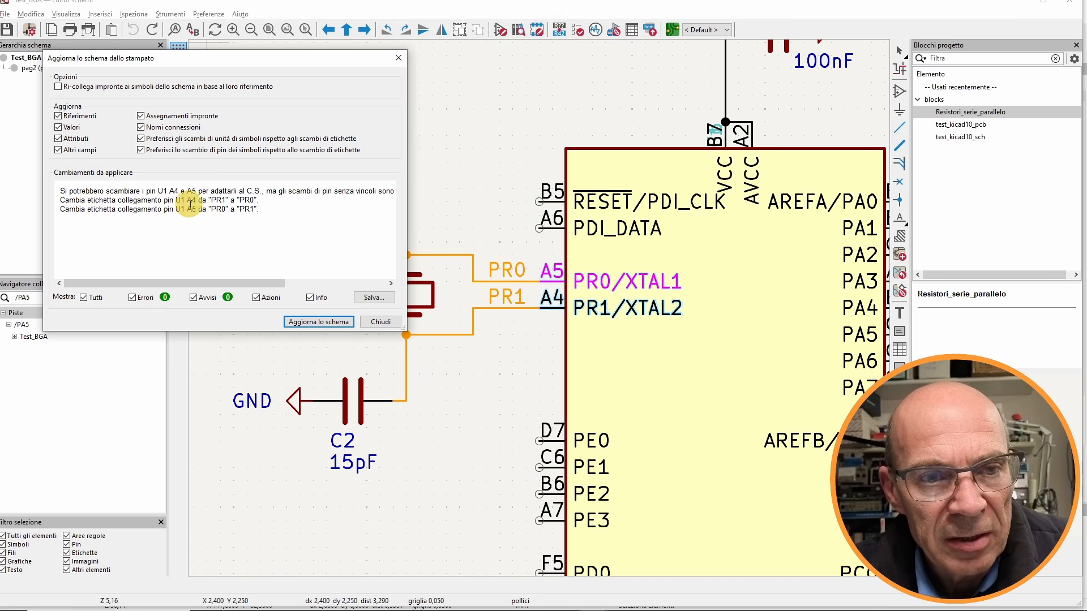
{"action": "left_click_drag", "start_coordinate": [64, 199], "coordinate": [271, 201]}
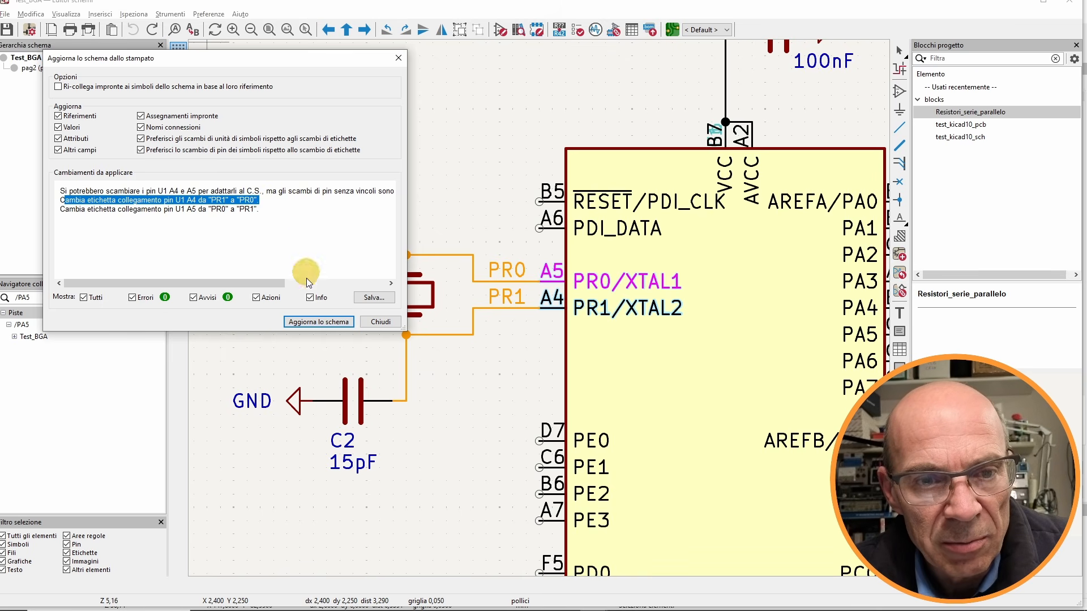
{"action": "left_click", "coordinate": [318, 322]}
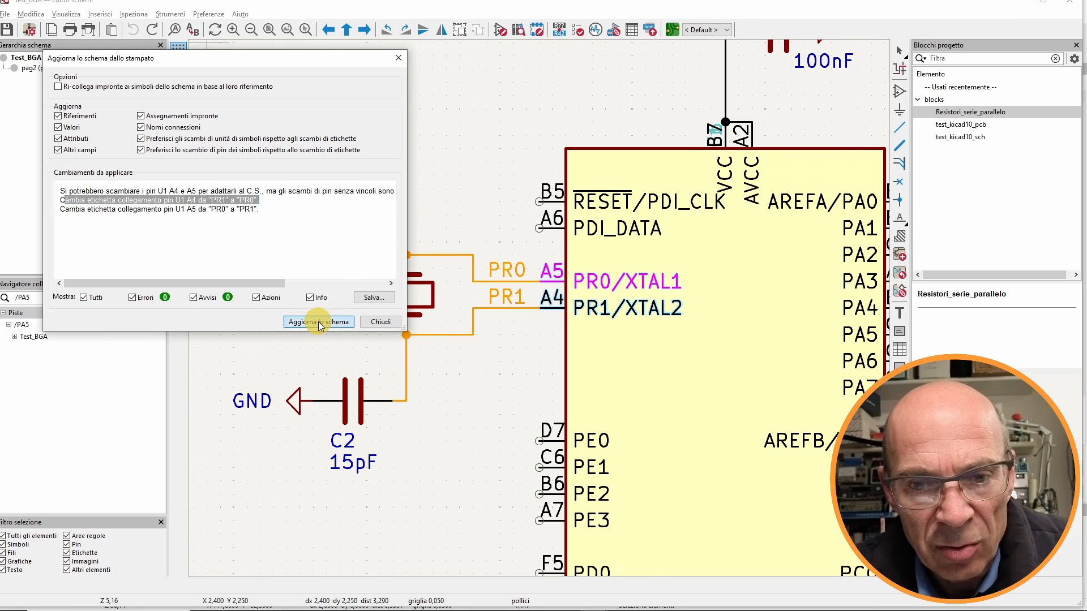
{"action": "left_click", "coordinate": [380, 322]}
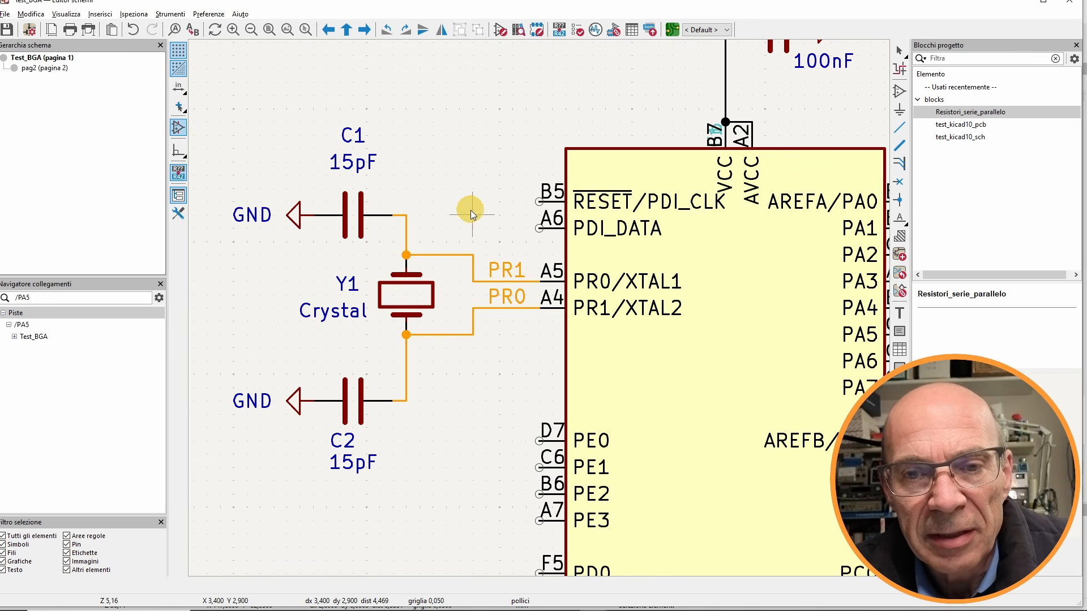
{"action": "left_click", "coordinate": [671, 30]}
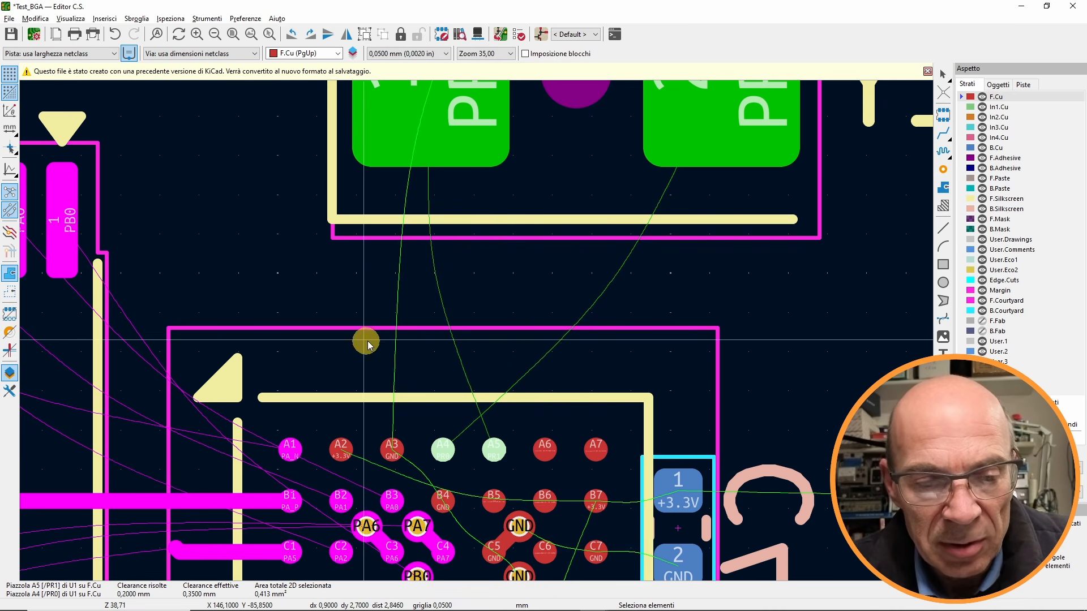
Open the graphical design rule editor for the Test_BGA board, filter the rule list by "e" and clear the filter.
{"action": "left_click_drag", "start_coordinate": [417, 362], "coordinate": [541, 362]}
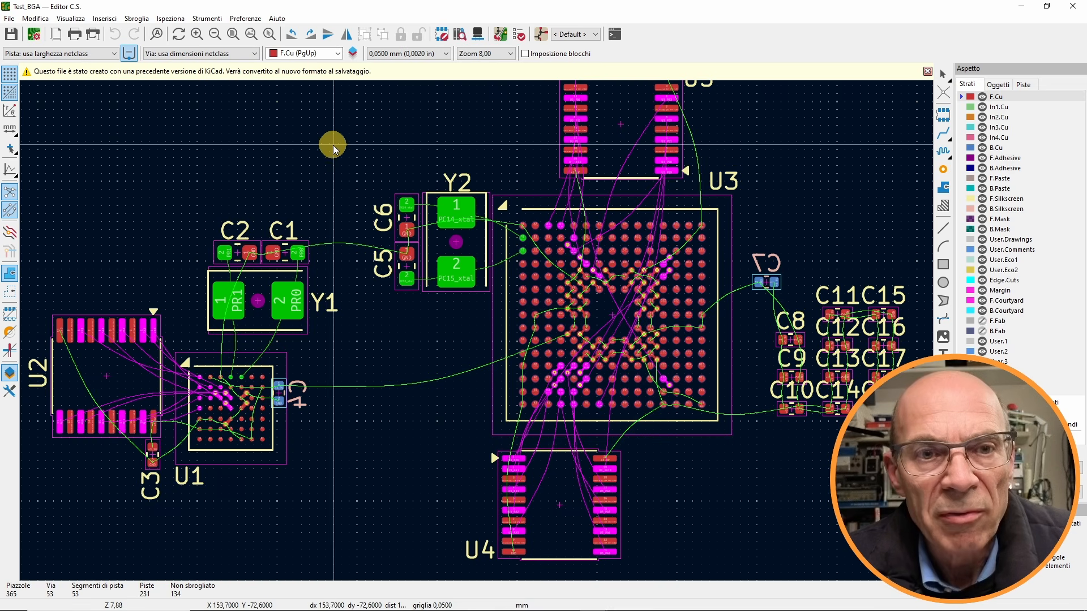
{"action": "left_click", "coordinate": [206, 18]}
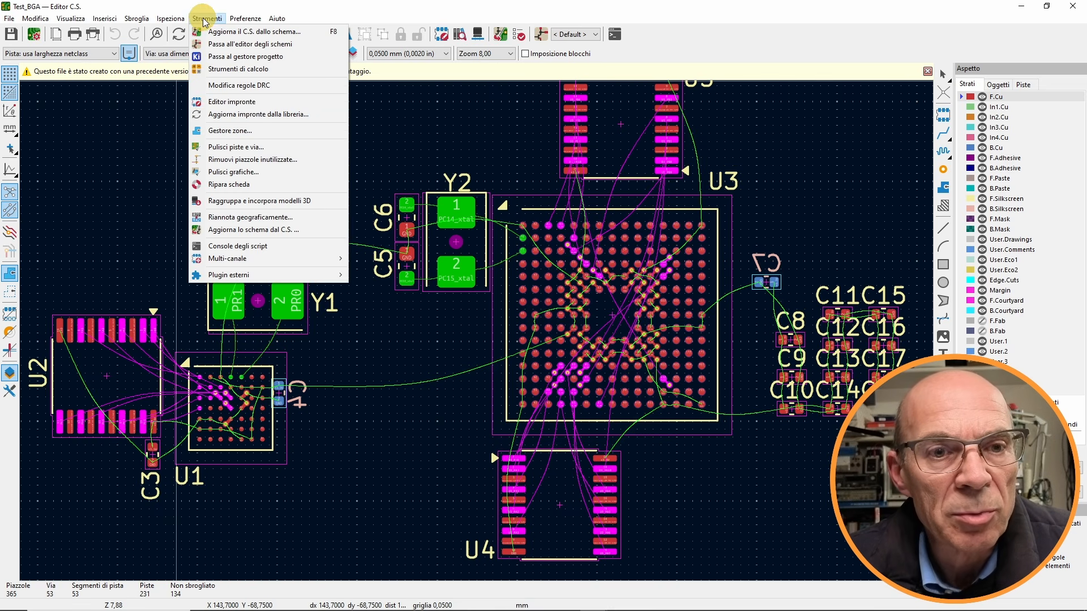
{"action": "left_click", "coordinate": [262, 86]}
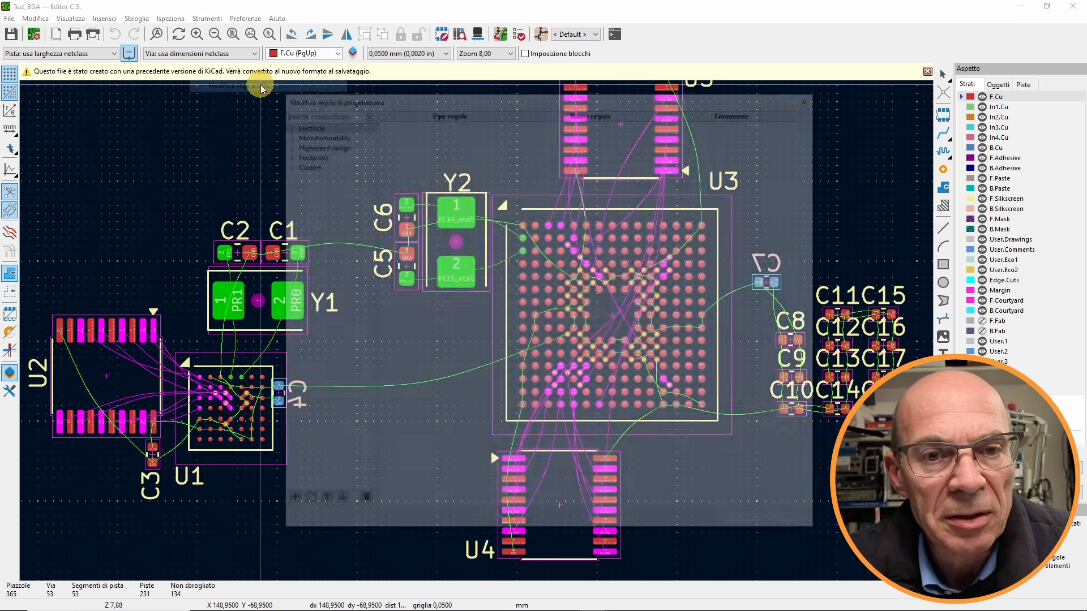
{"action": "left_click", "coordinate": [314, 111]}
{"action": "type", "text": "e"}
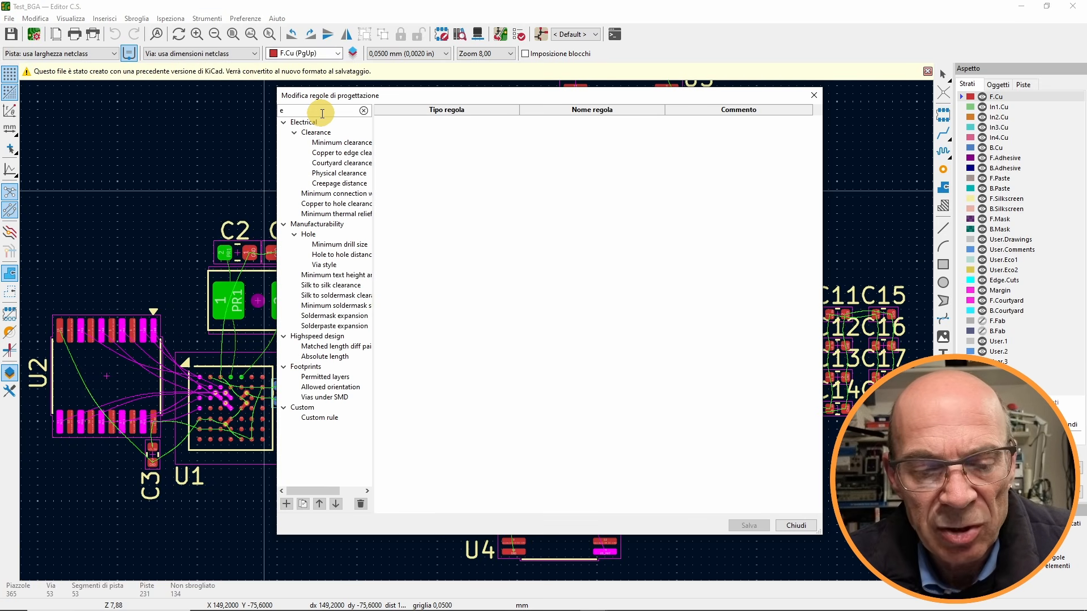
{"action": "left_click", "coordinate": [363, 111]}
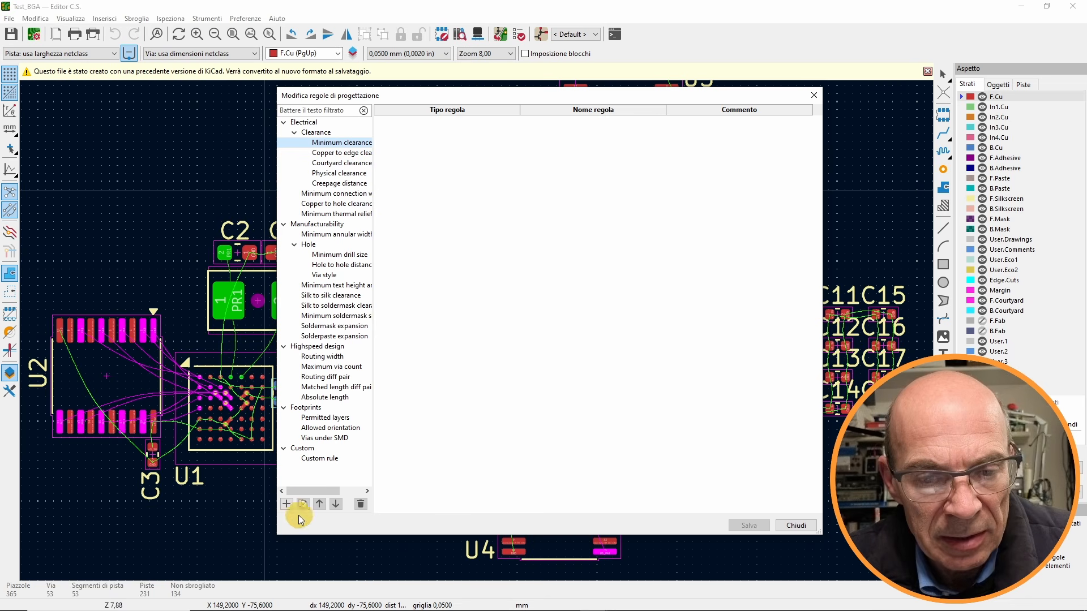
Add a Minimum clearance rule that applies to objects of netclass Bus on layer F.Cu.
{"action": "left_click", "coordinate": [286, 504]}
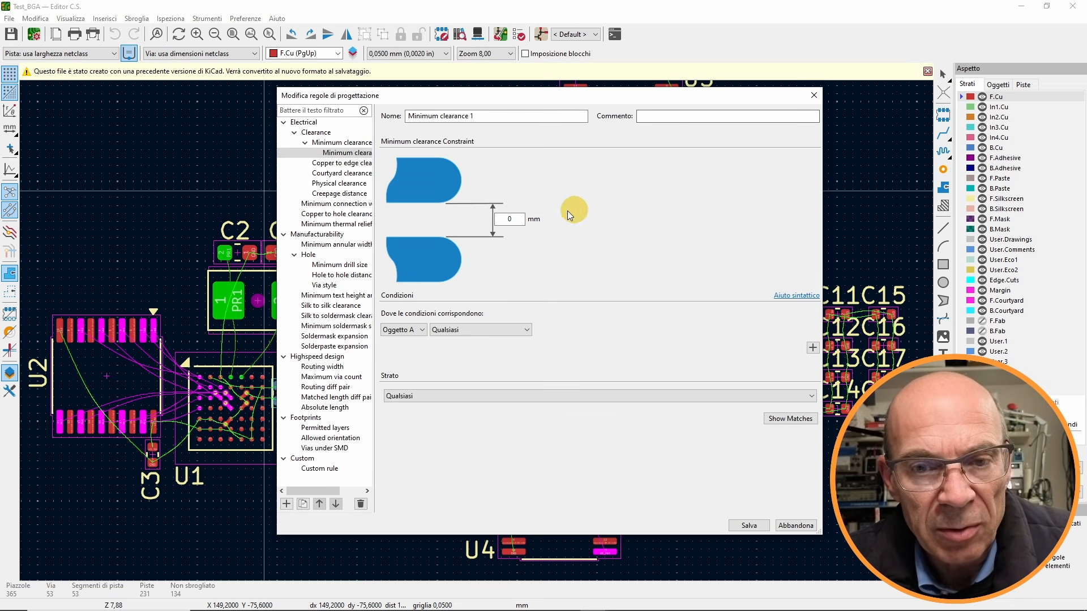
{"action": "left_click", "coordinate": [419, 330]}
{"action": "left_click", "coordinate": [414, 334]}
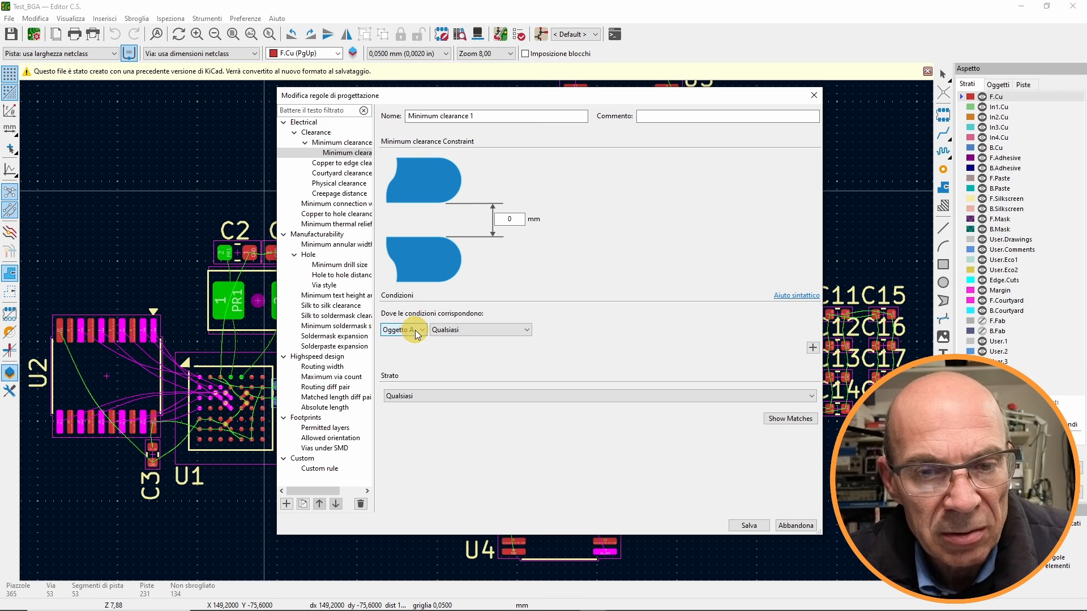
{"action": "left_click", "coordinate": [456, 330]}
{"action": "left_click", "coordinate": [464, 362]}
{"action": "left_click", "coordinate": [566, 330]}
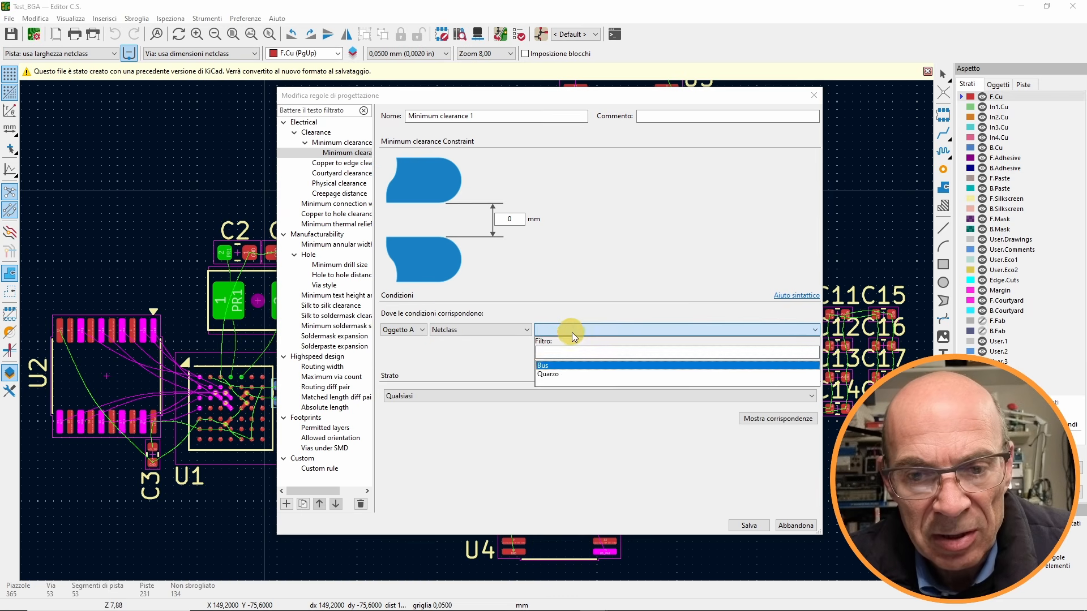
{"action": "left_click", "coordinate": [547, 357]}
{"action": "left_click", "coordinate": [424, 396]}
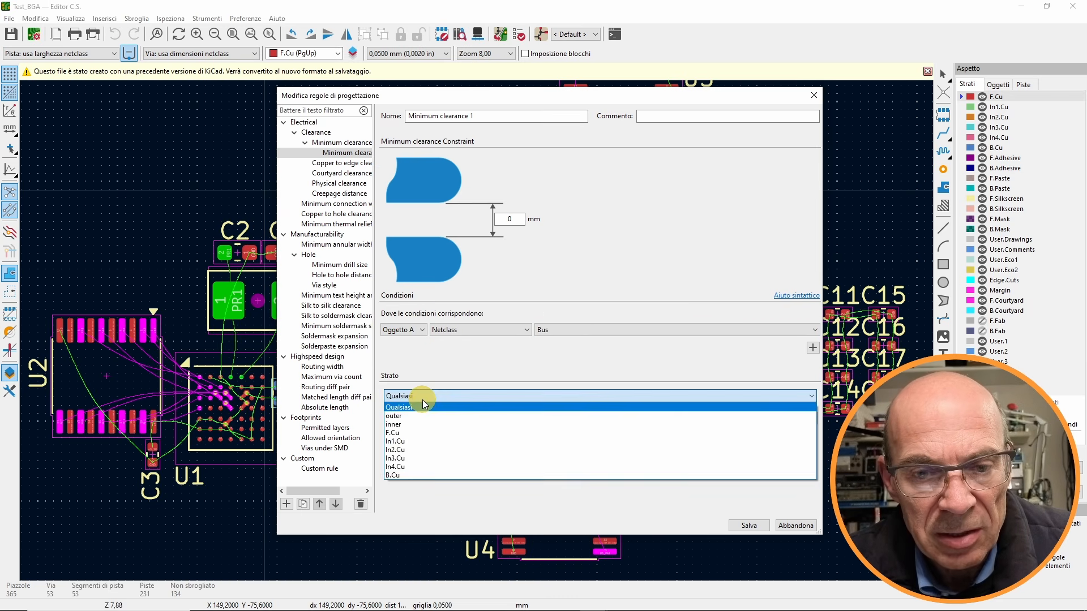
{"action": "left_click", "coordinate": [411, 437]}
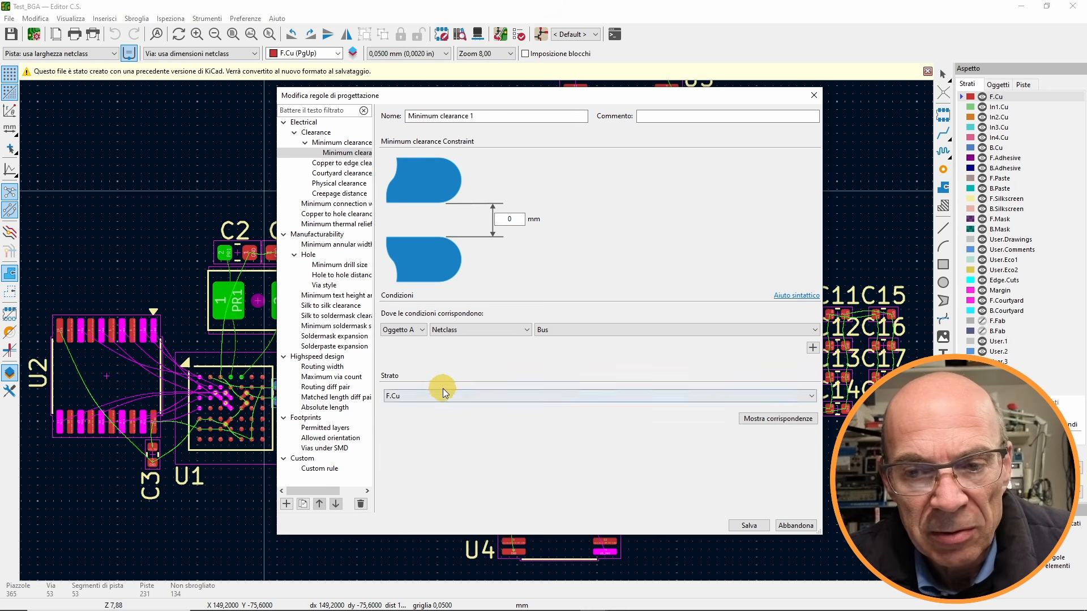
Set the rule's minimum clearance to 0.3 mm, show its matching objects on the board and name the rule Bus.
{"action": "left_click", "coordinate": [514, 218]}
{"action": "type", "text": "0.3"}
{"action": "left_click", "coordinate": [757, 421]}
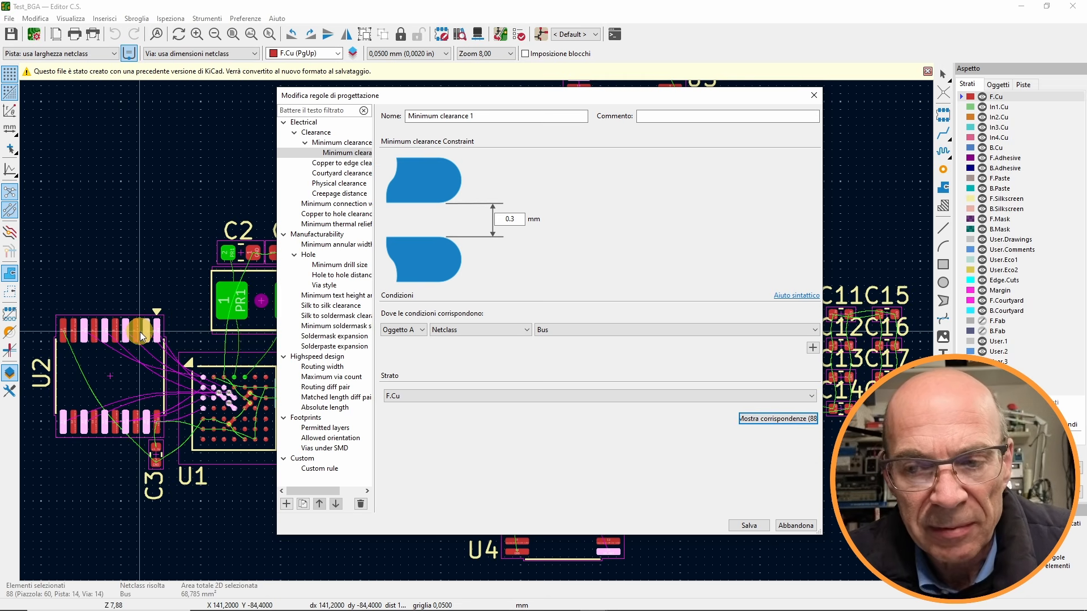
{"action": "left_click", "coordinate": [390, 118]}
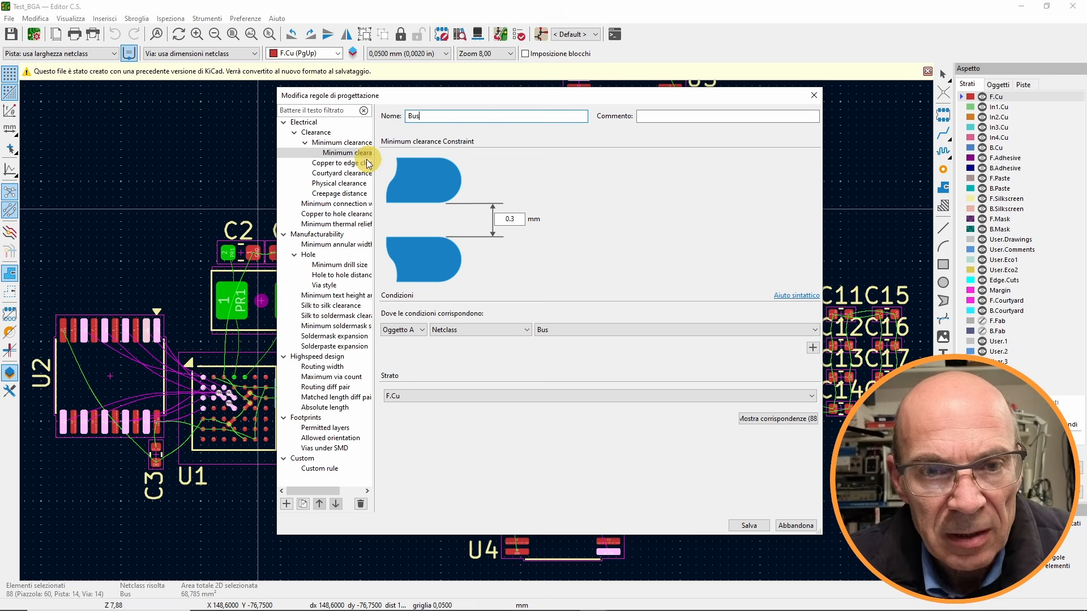
{"action": "left_click", "coordinate": [346, 152]}
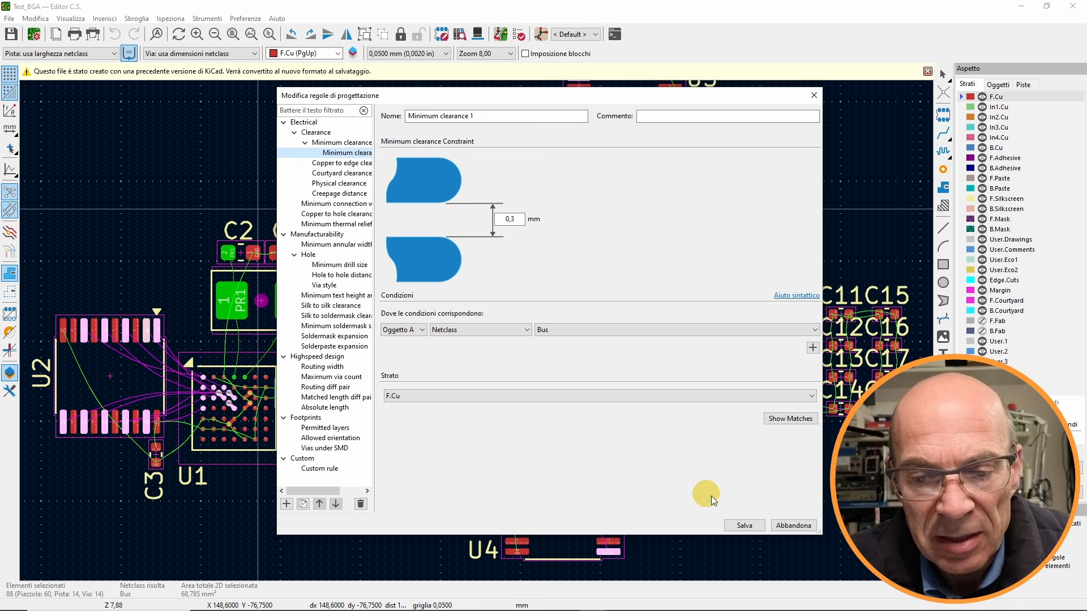
Add a Minimum drill size rule that applies to objects of netclass Bus.
{"action": "left_click", "coordinate": [339, 266]}
{"action": "double_click", "coordinate": [339, 266]}
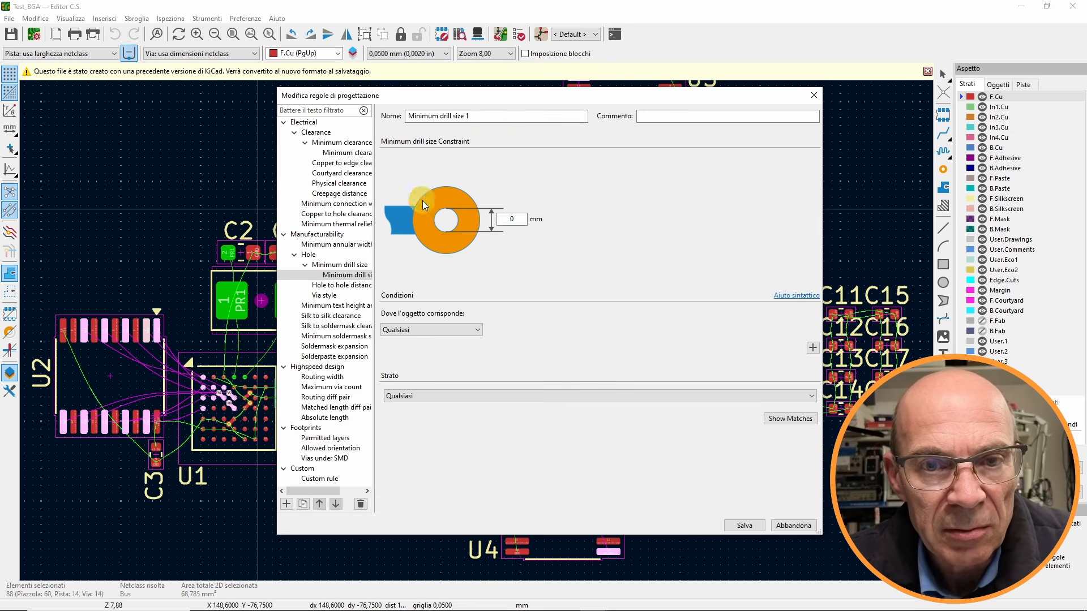
{"action": "left_click", "coordinate": [412, 330]}
{"action": "left_click", "coordinate": [436, 349]}
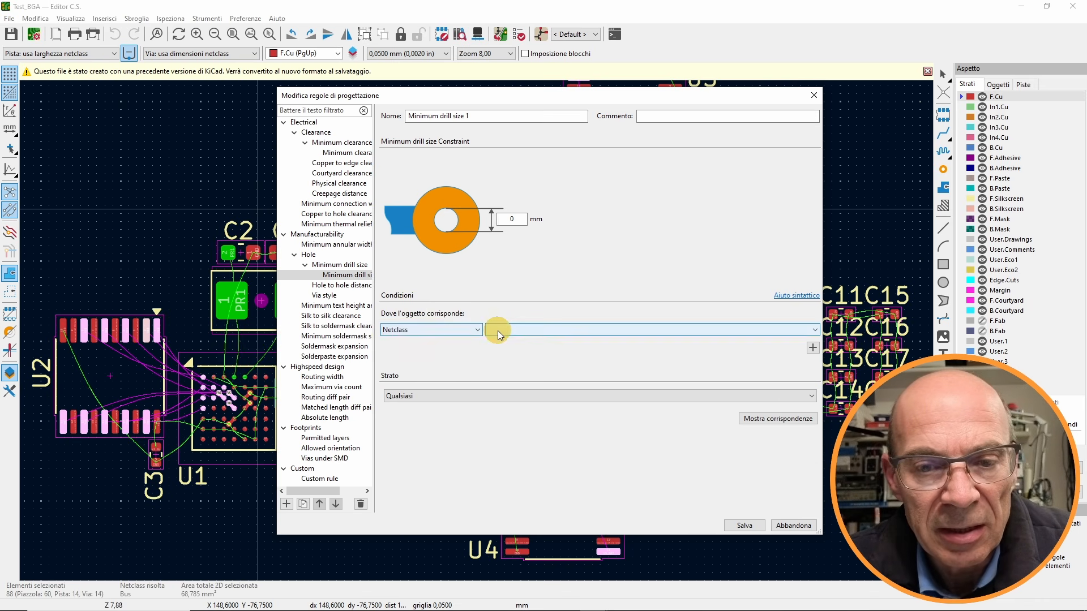
{"action": "left_click", "coordinate": [495, 329]}
{"action": "left_click", "coordinate": [506, 366]}
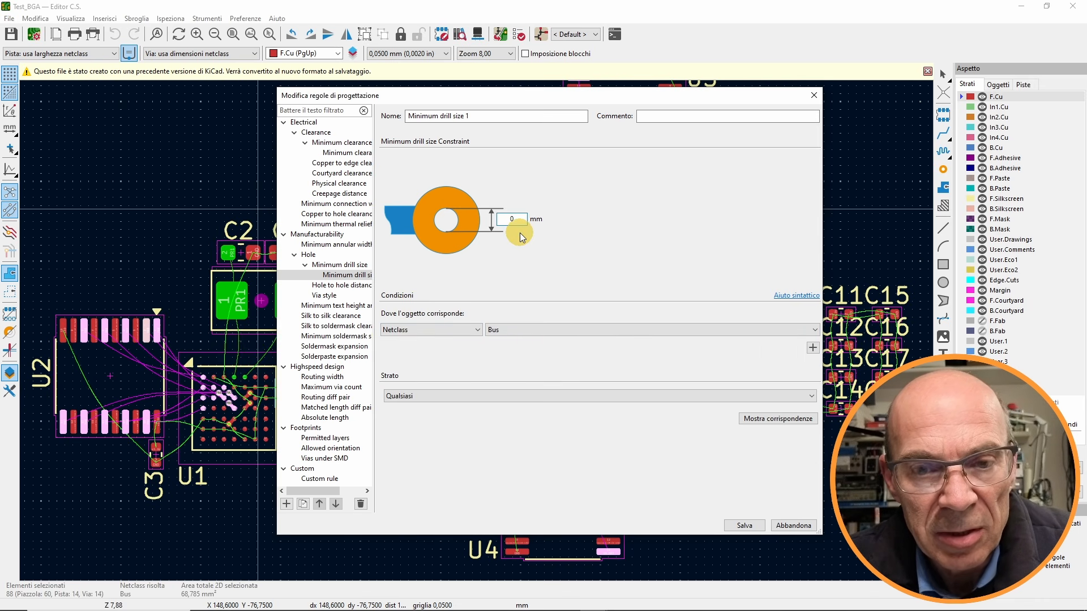
Set the minimum drill size to 0.3 mm, show the matching objects and name the rule "Fori bus".
{"action": "type", "text": ".3"}
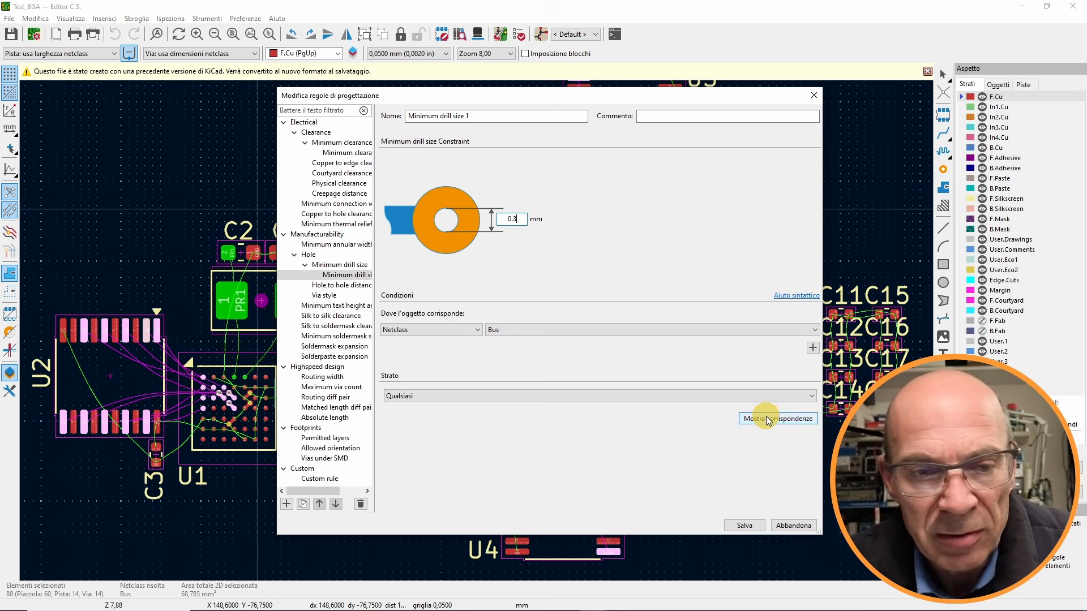
{"action": "left_click", "coordinate": [766, 420]}
{"action": "left_click", "coordinate": [762, 417]}
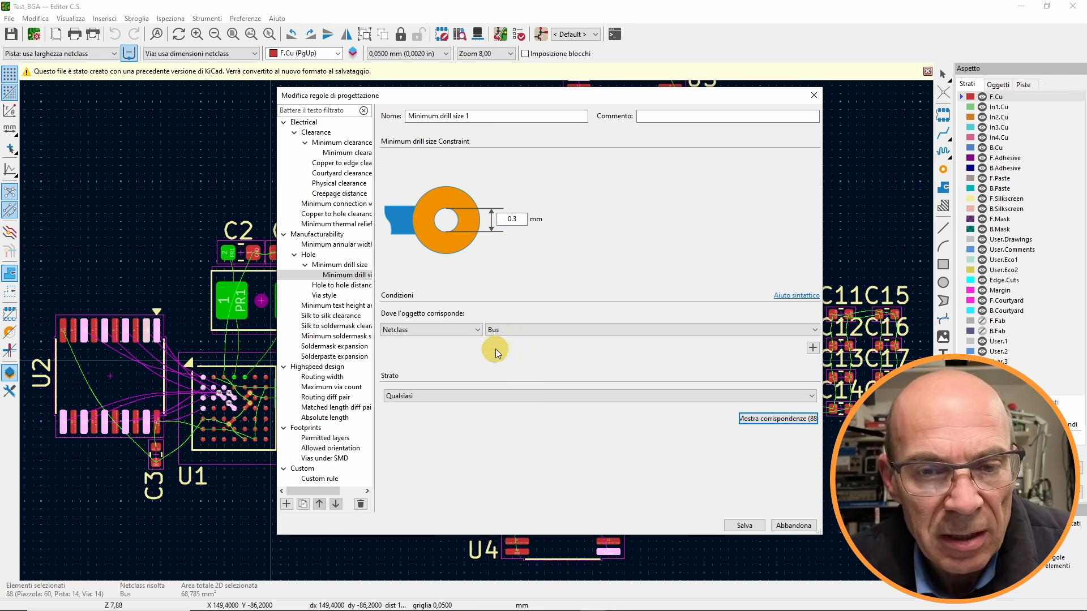
{"action": "triple_click", "coordinate": [468, 113]}
{"action": "type", "text": "Fori "}
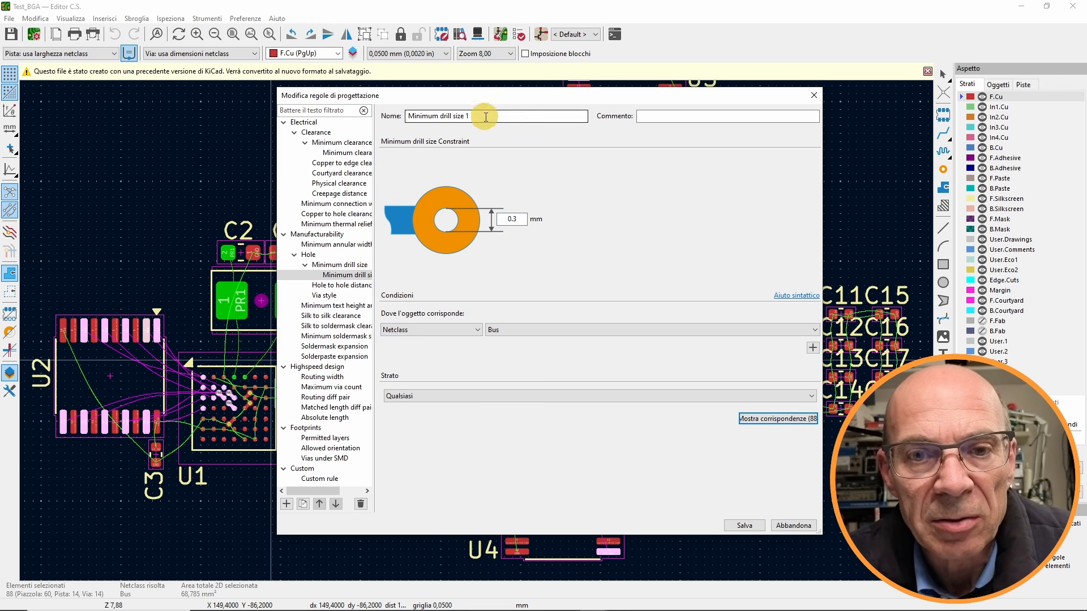
{"action": "type", "text": "bus"}
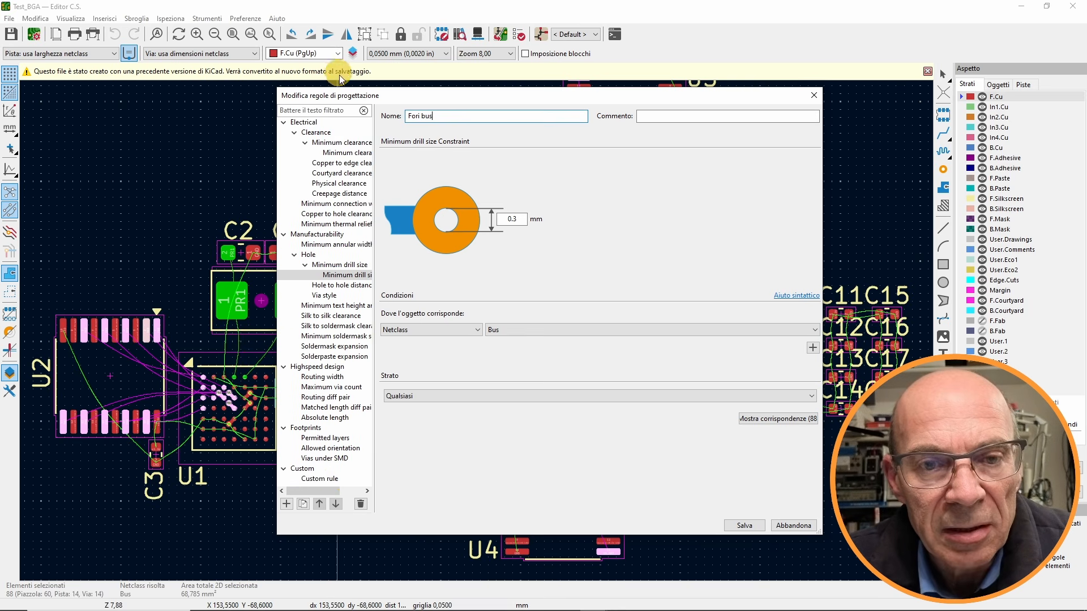
{"action": "double_click", "coordinate": [338, 244]}
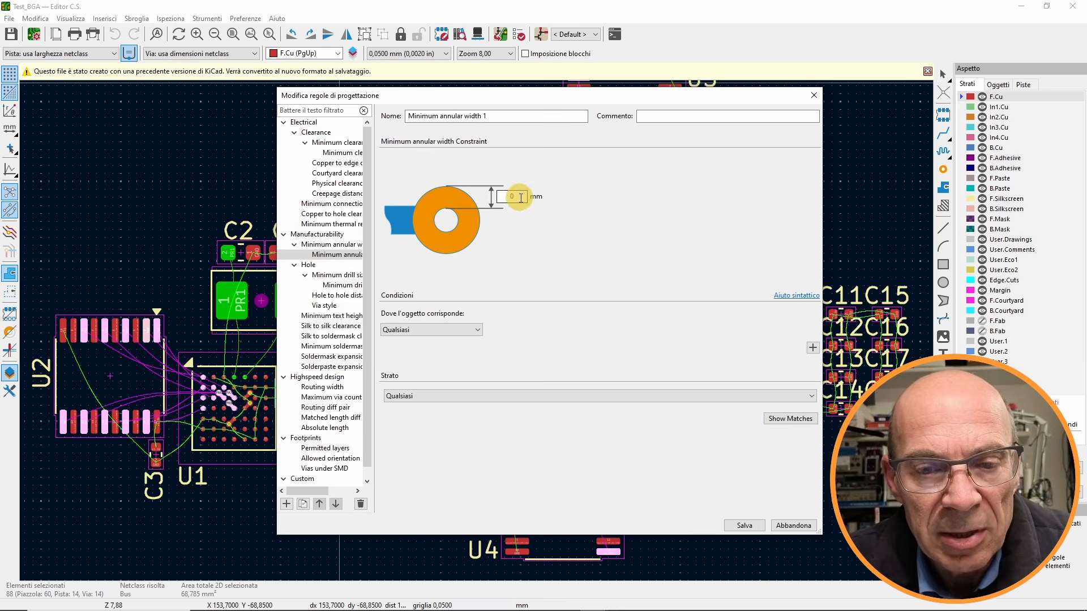
{"action": "left_click", "coordinate": [431, 330]}
{"action": "left_click", "coordinate": [433, 339]}
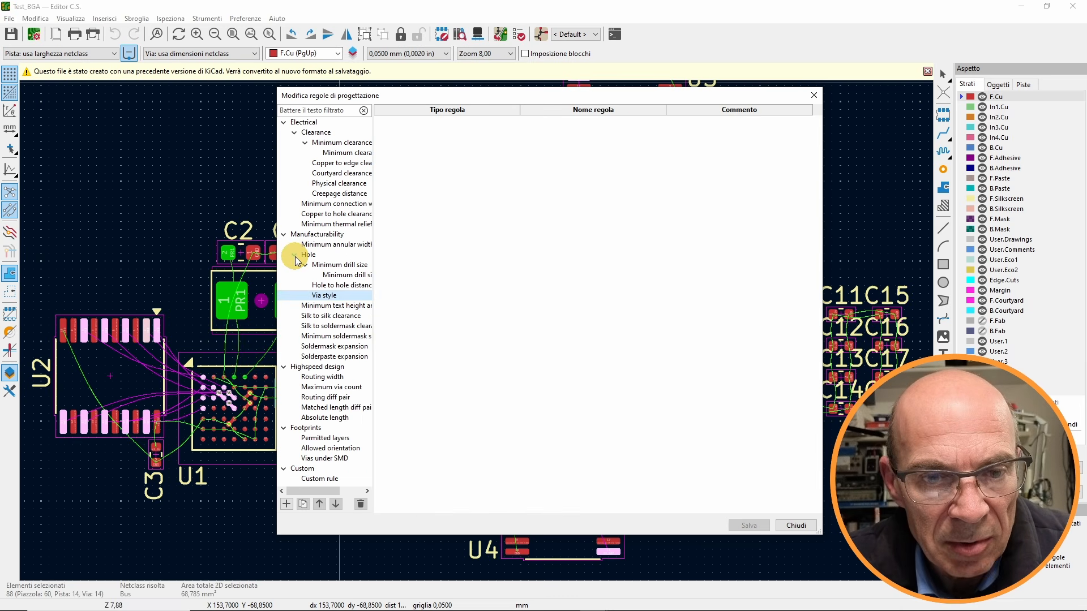
Collapse the Hole rule group and add a Routing width rule that applies to objects of netclass Bus.
{"action": "left_click", "coordinate": [293, 255]}
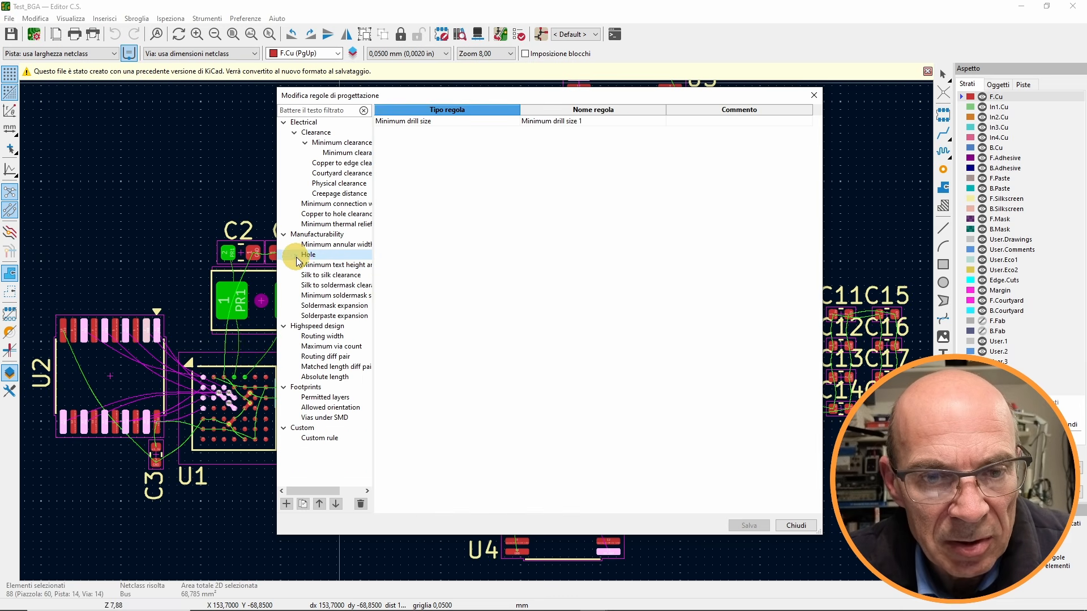
{"action": "left_click", "coordinate": [351, 305]}
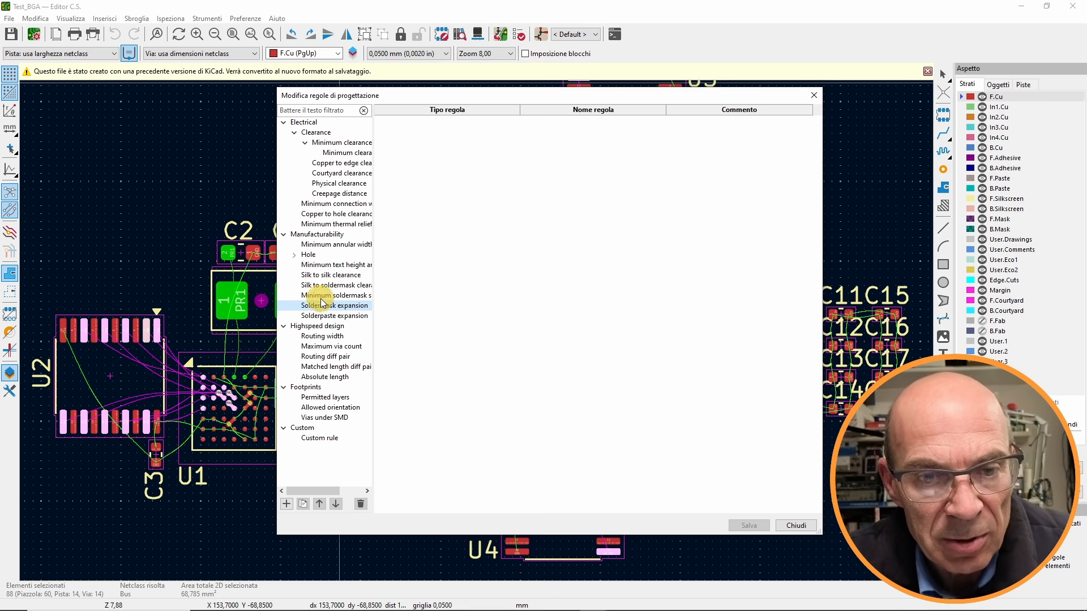
{"action": "left_click", "coordinate": [315, 338]}
{"action": "double_click", "coordinate": [316, 338]}
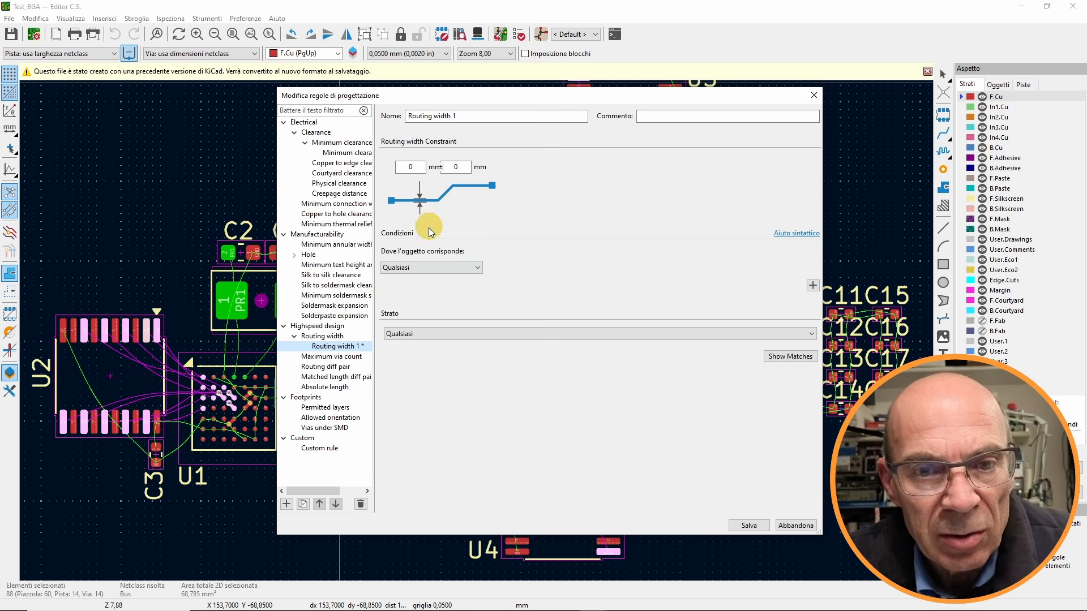
{"action": "left_click", "coordinate": [412, 266]}
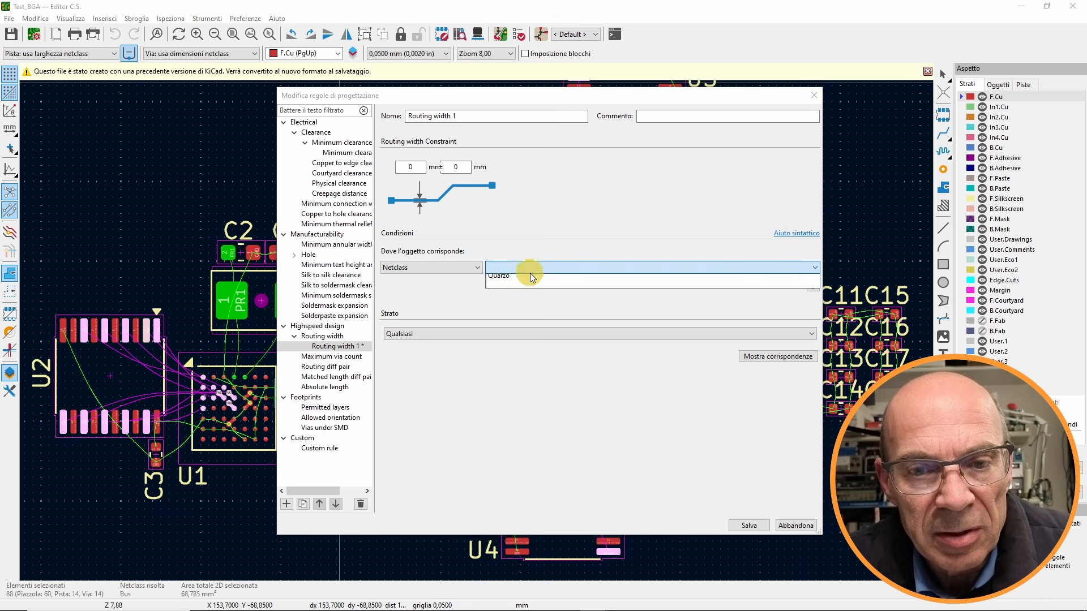
{"action": "left_click", "coordinate": [530, 270]}
{"action": "left_click", "coordinate": [552, 308]}
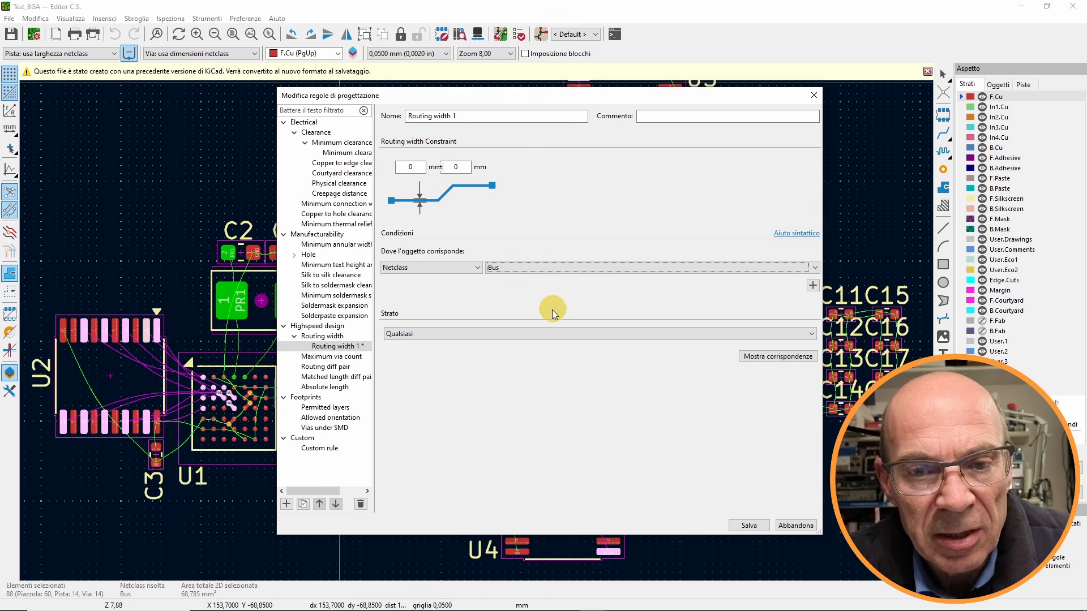
Restrict the Routing width rule to layer F.Cu and set its two width values to 0.2 and 0.4 mm.
{"action": "left_click", "coordinate": [454, 335]}
{"action": "left_click", "coordinate": [414, 370]}
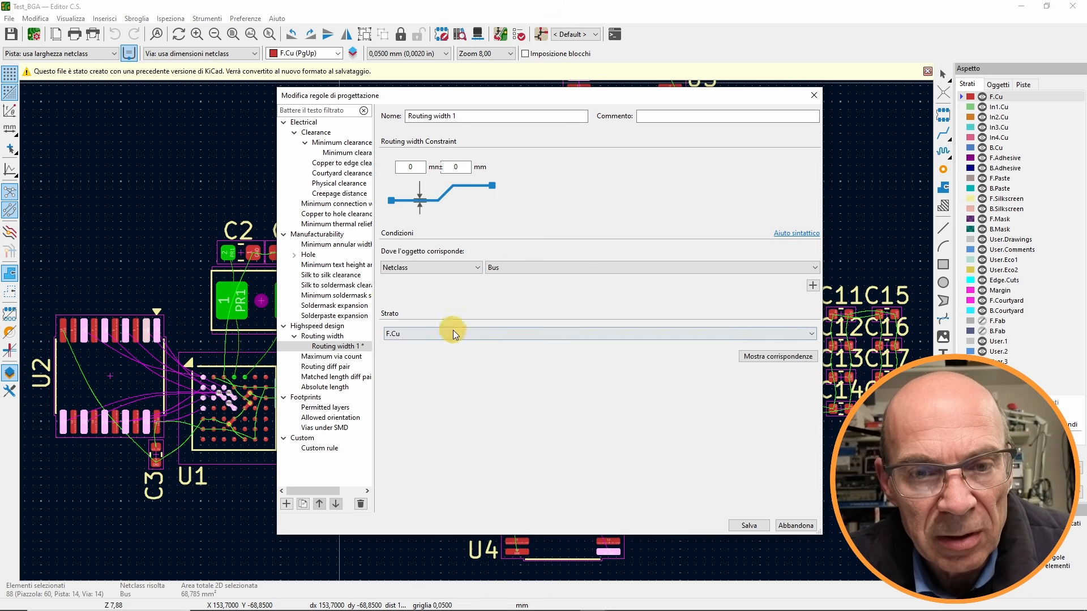
{"action": "left_click", "coordinate": [417, 166]}
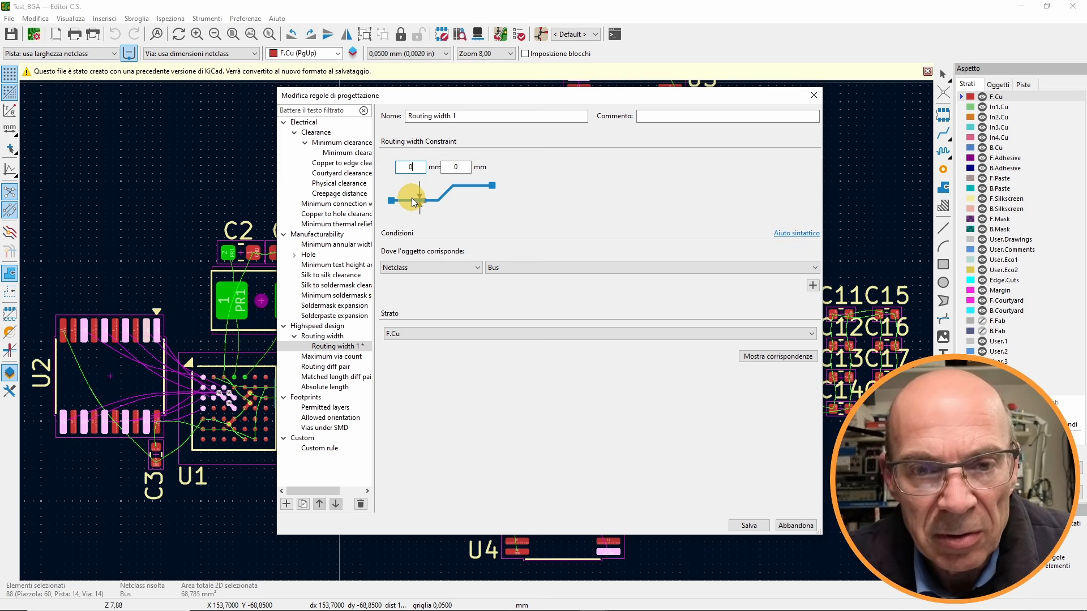
{"action": "left_click", "coordinate": [442, 166]}
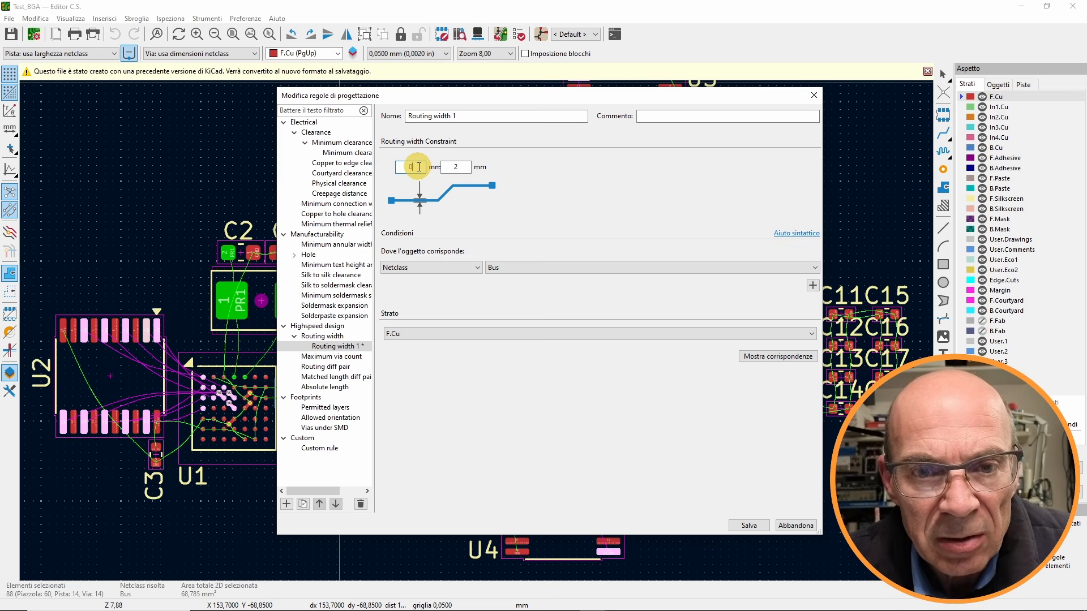
{"action": "left_click", "coordinate": [456, 167]}
{"action": "type", "text": "0.4"}
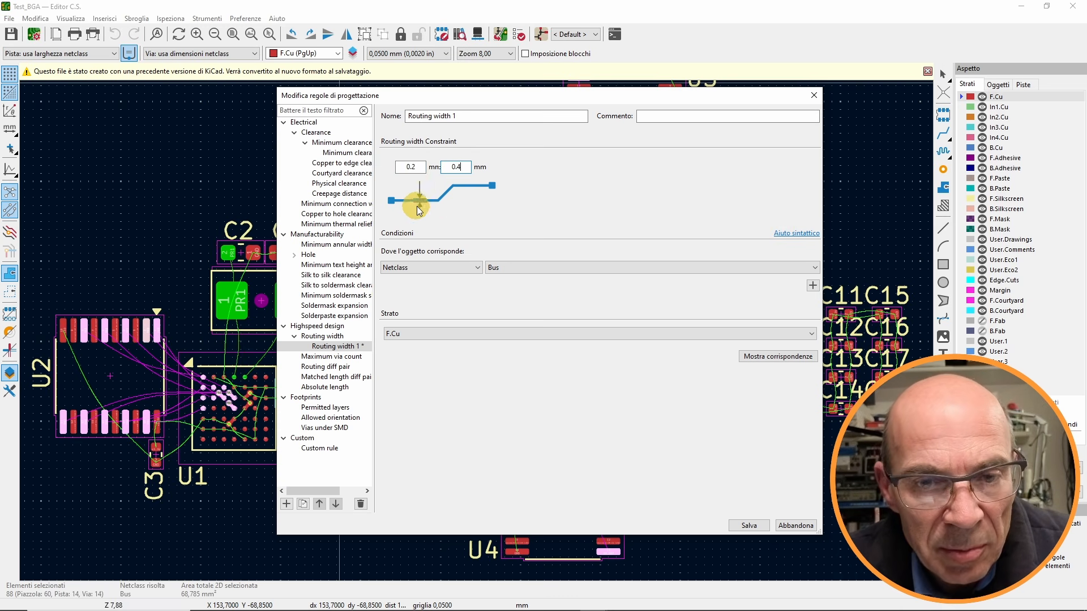
Add a custom rule, inspect its clearance constraint text and delete the rule.
{"action": "left_click", "coordinate": [321, 448]}
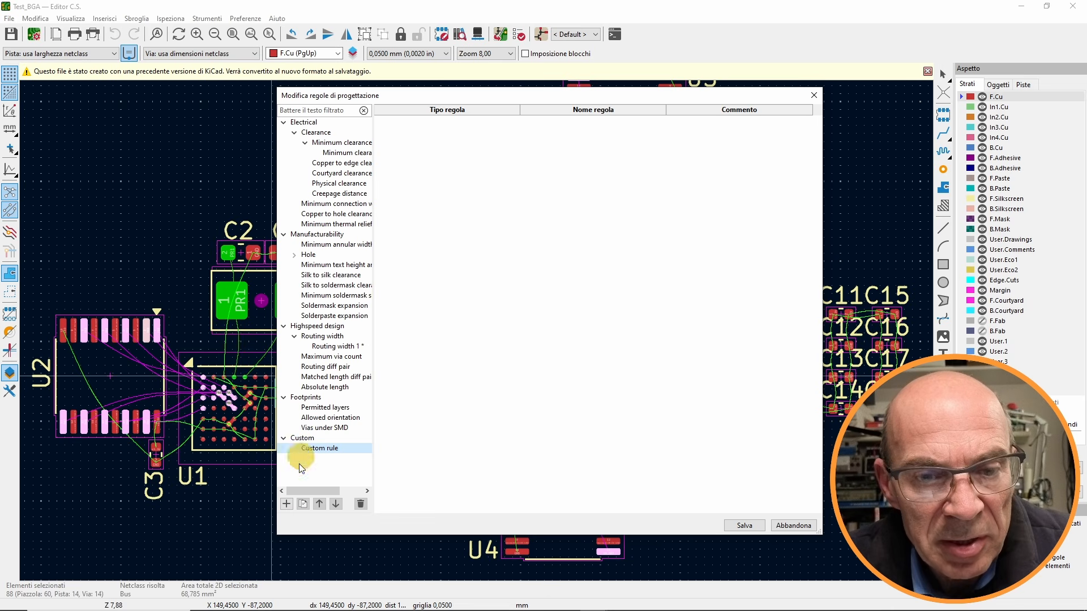
{"action": "left_click", "coordinate": [286, 504]}
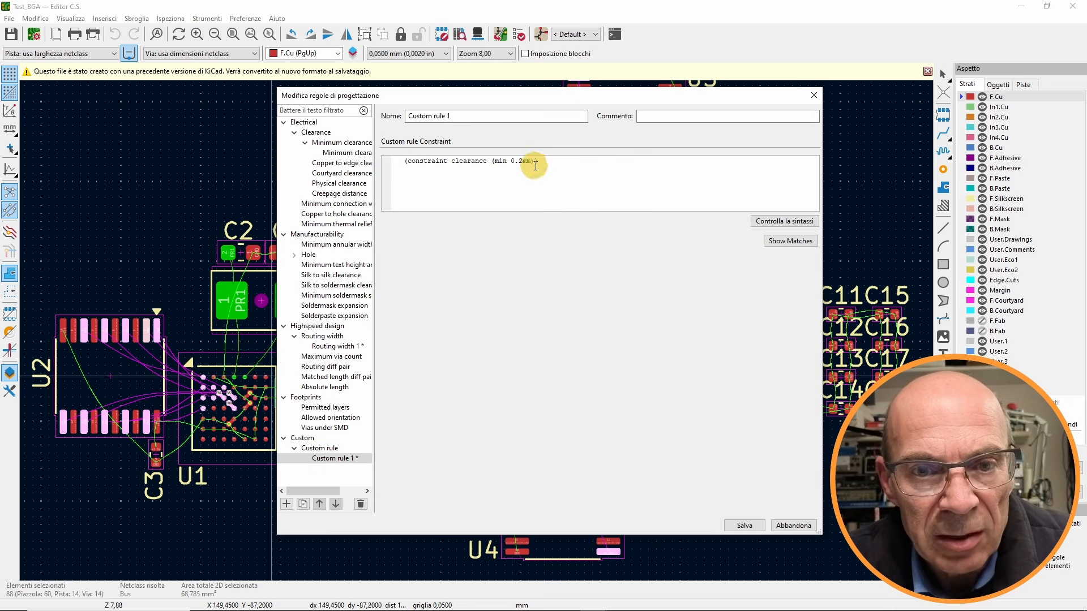
{"action": "left_click", "coordinate": [388, 165]}
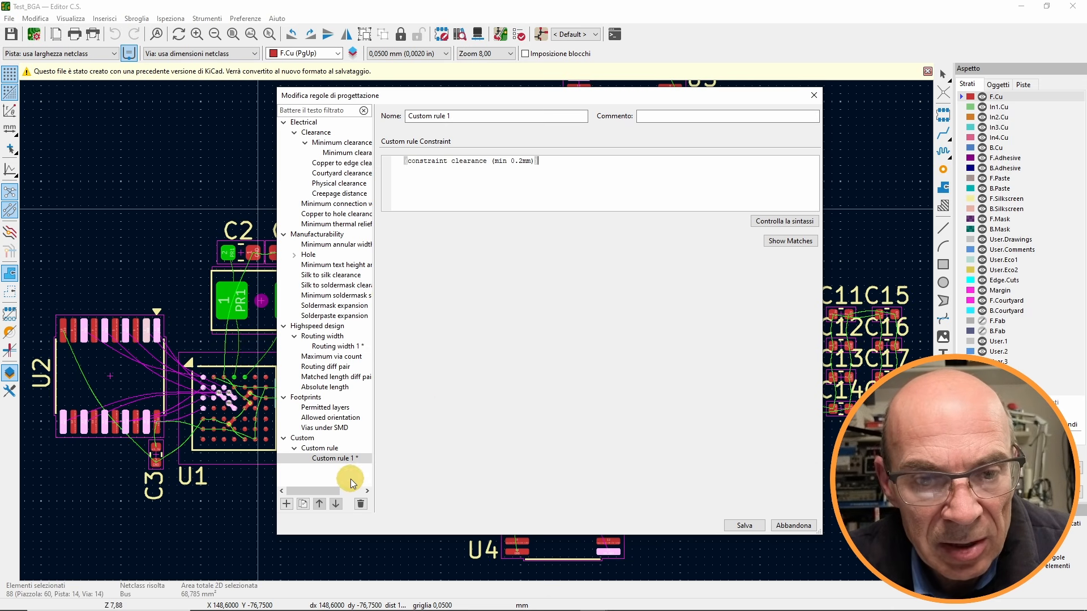
{"action": "left_click", "coordinate": [361, 504]}
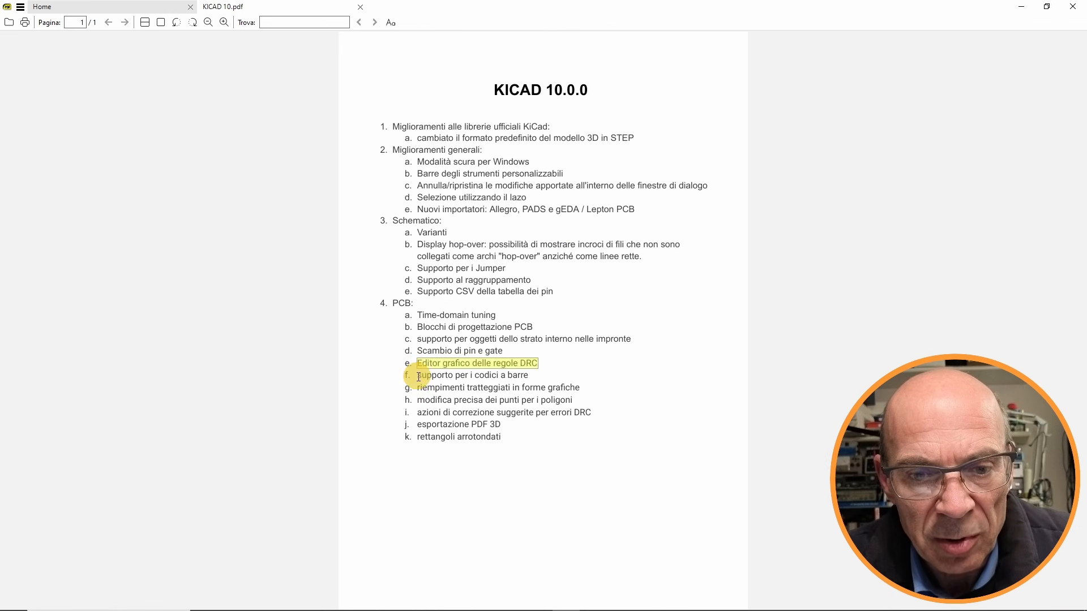
Highlight the barcode support item in the feature list, and start a barcode on the PCB with the text "RG4Tech".
{"action": "left_click_drag", "start_coordinate": [417, 376], "coordinate": [518, 375]}
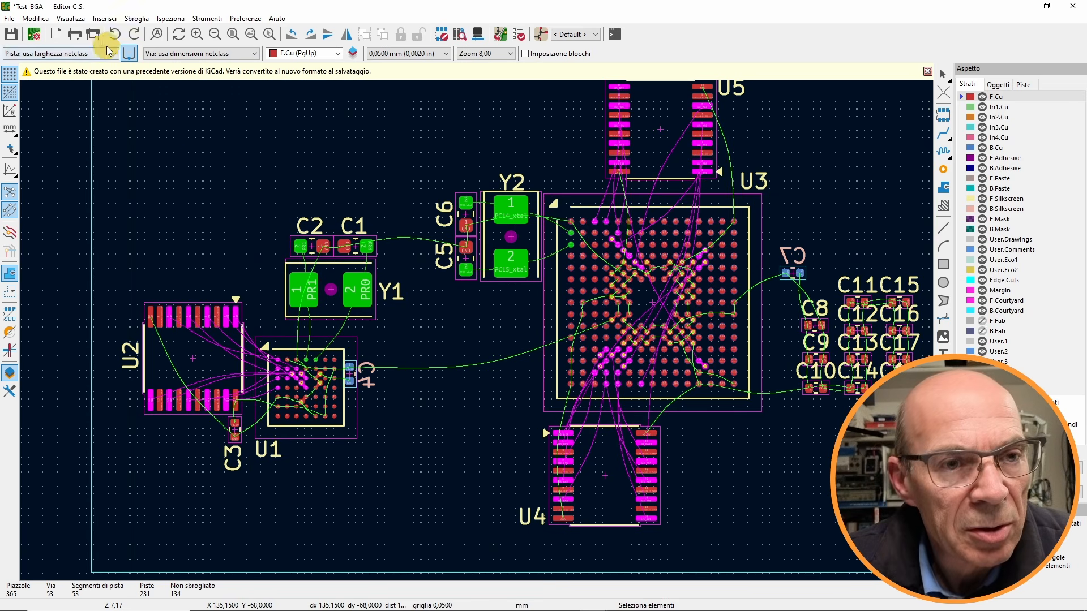
{"action": "left_click", "coordinate": [105, 19]}
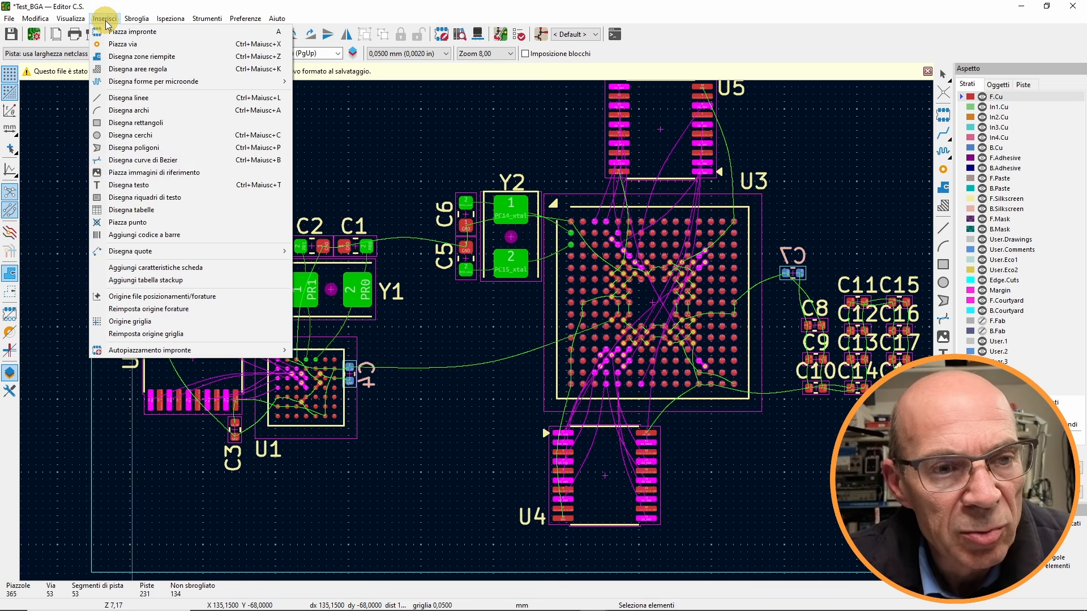
{"action": "left_click", "coordinate": [135, 236]}
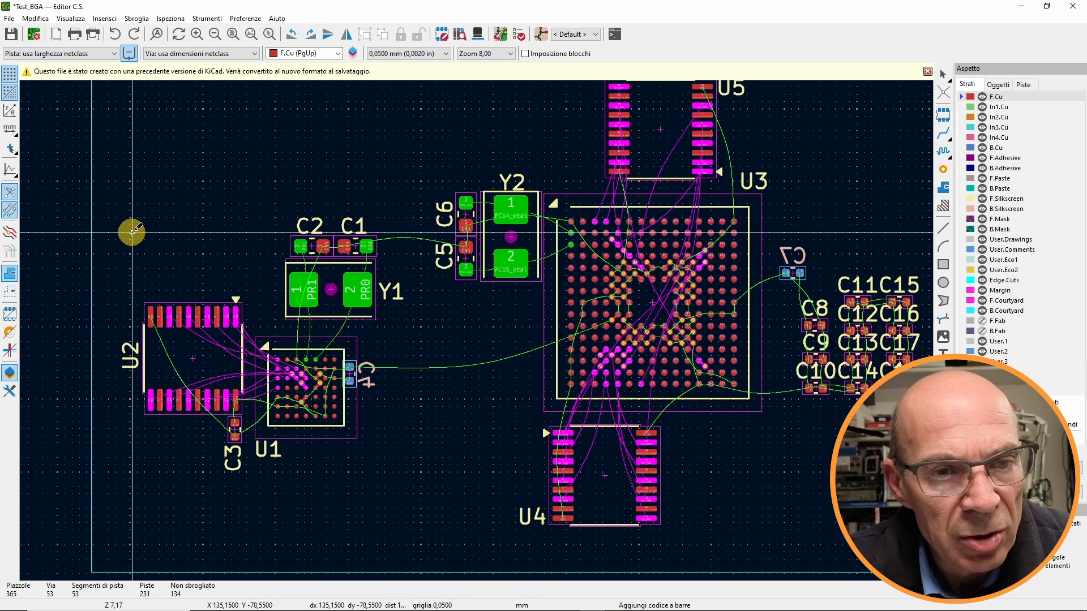
{"action": "left_click", "coordinate": [131, 124]}
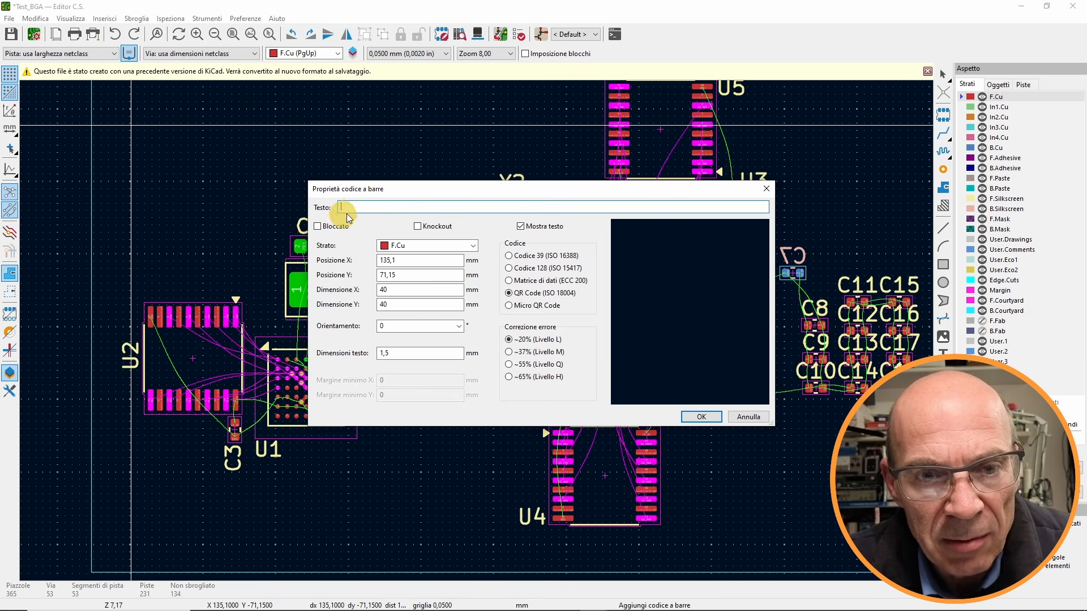
{"action": "type", "text": "RG4Tech"}
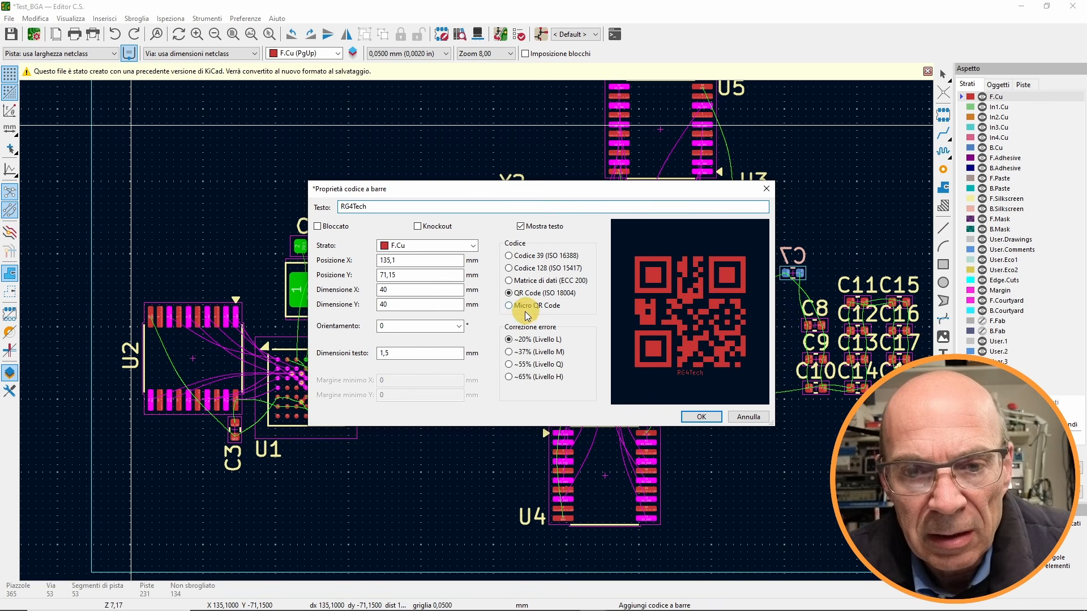
Preview the Data Matrix type, return to QR Code, and compare error correction levels, settling on ~37% (Level M).
{"action": "left_click", "coordinate": [510, 280]}
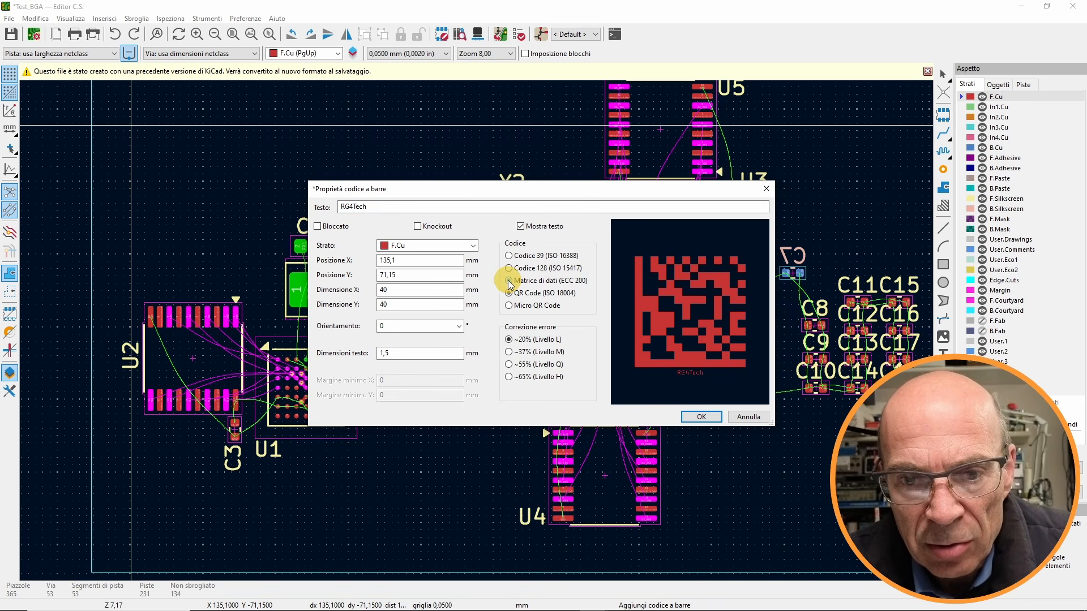
{"action": "left_click", "coordinate": [509, 293]}
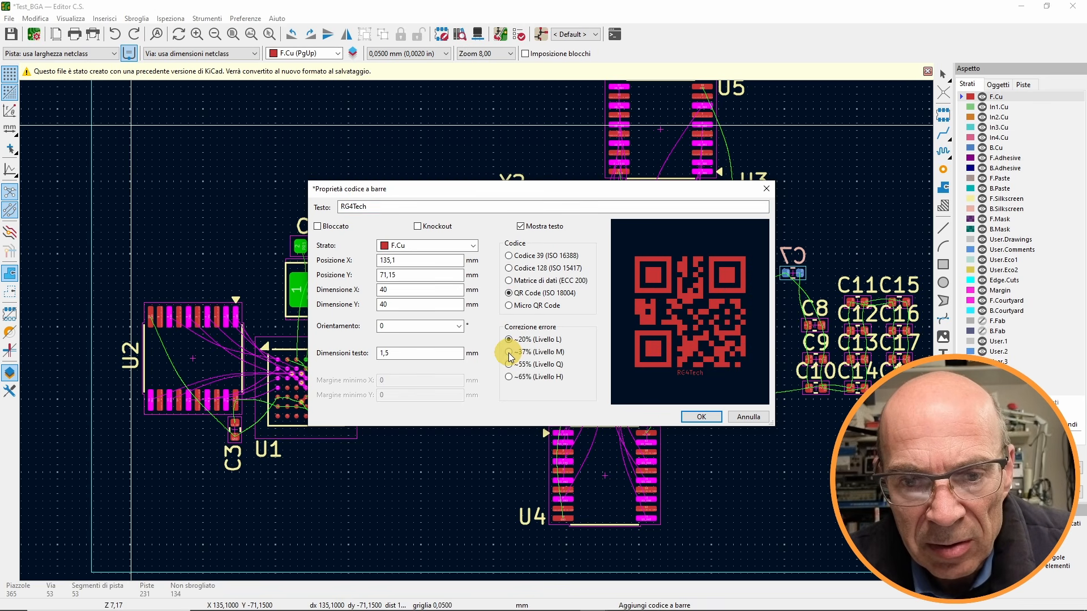
{"action": "left_click", "coordinate": [509, 364]}
{"action": "left_click", "coordinate": [510, 377]}
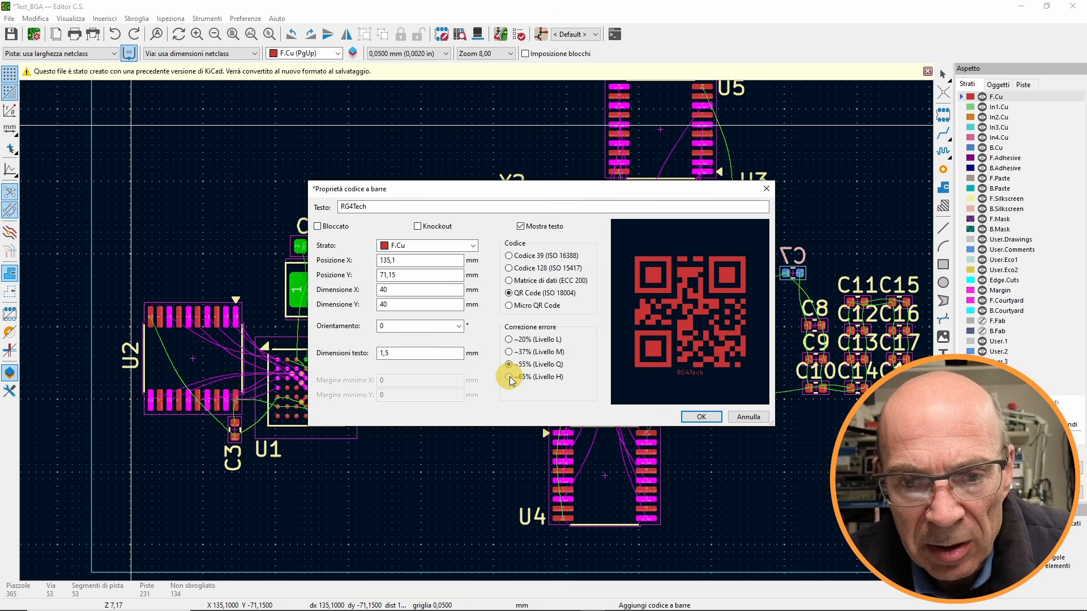
{"action": "left_click", "coordinate": [509, 351]}
Set the barcode's text size to 3 mm.
{"action": "left_click", "coordinate": [396, 352]}
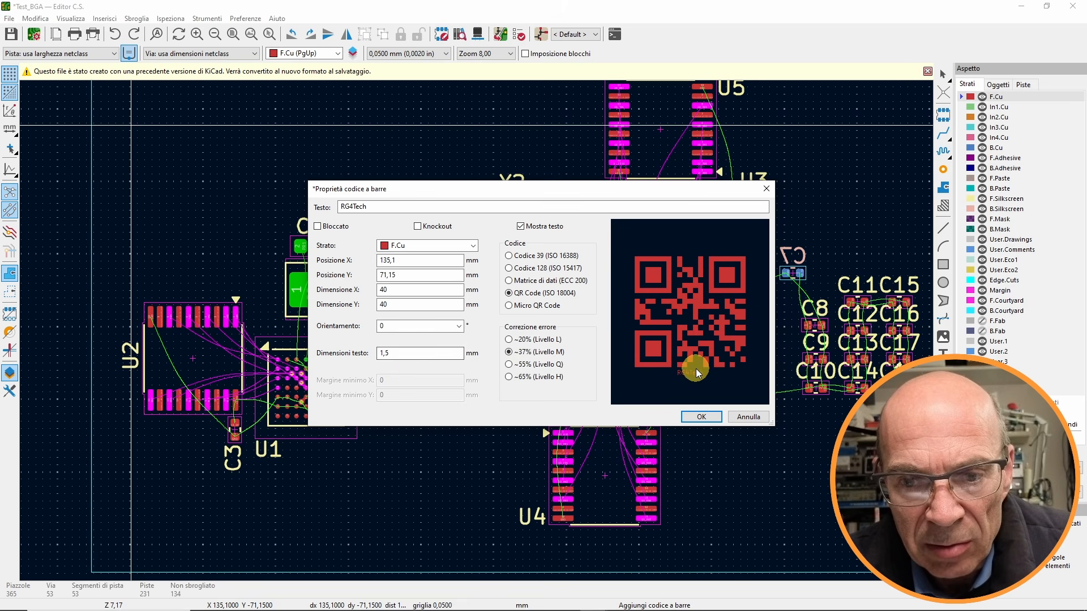
{"action": "left_click_drag", "start_coordinate": [400, 352], "coordinate": [355, 355]}
{"action": "type", "text": "3"}
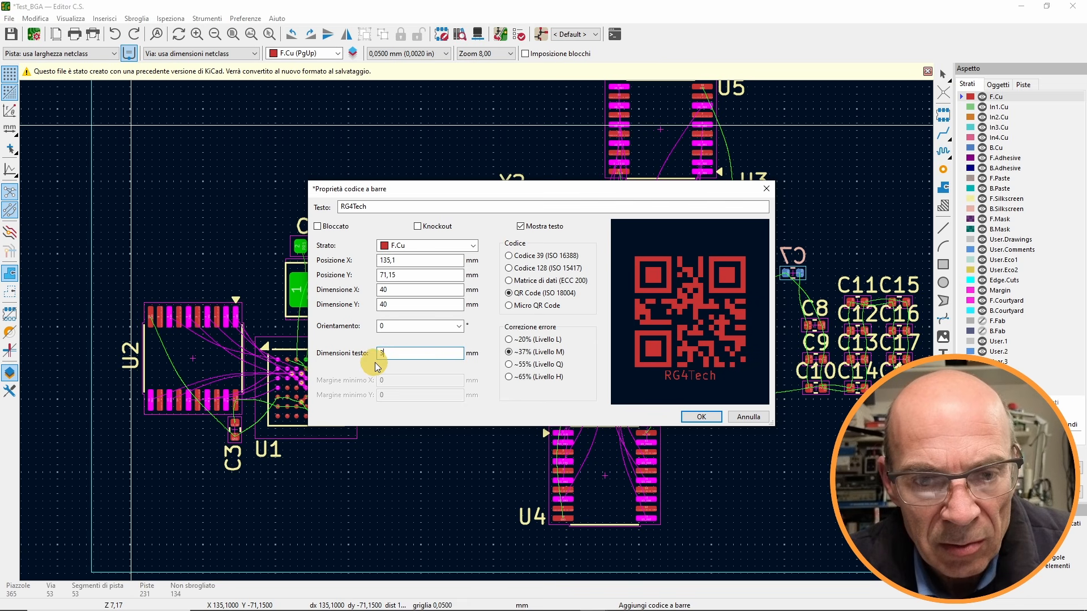
{"action": "mouse_move", "coordinate": [388, 353]}
{"action": "left_mouse_down"}
{"action": "mouse_move", "coordinate": [361, 352]}
{"action": "mouse_move", "coordinate": [384, 352]}
{"action": "left_mouse_up"}
{"action": "type", "text": "3"}
Set the barcode's X and Y dimensions to 10 mm each.
{"action": "left_click", "coordinate": [405, 332]}
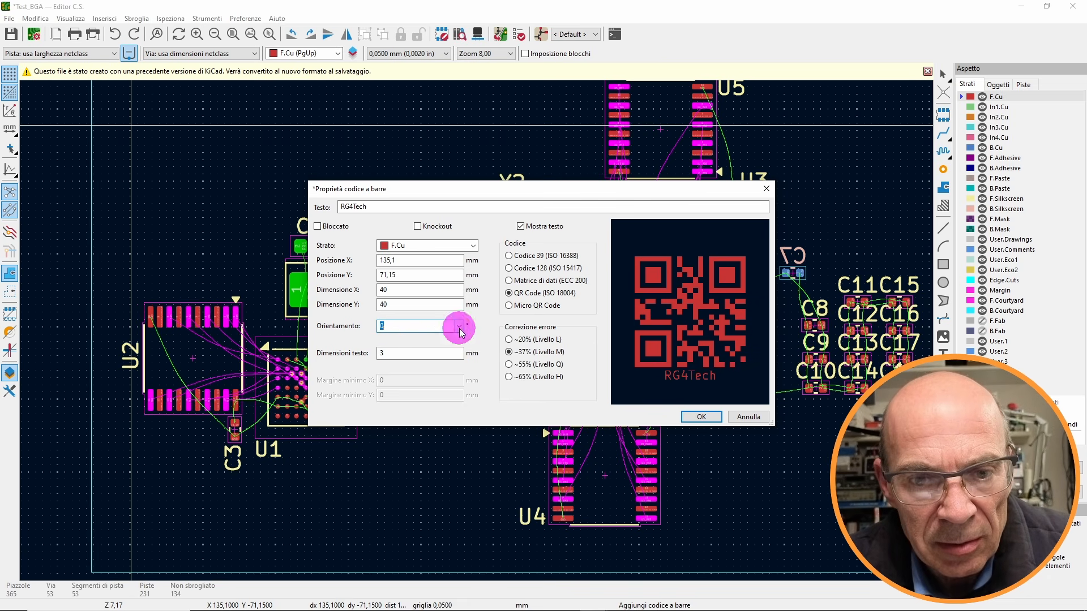
{"action": "key", "text": "shift+Tab"}
{"action": "key", "text": "shift+Tab"}
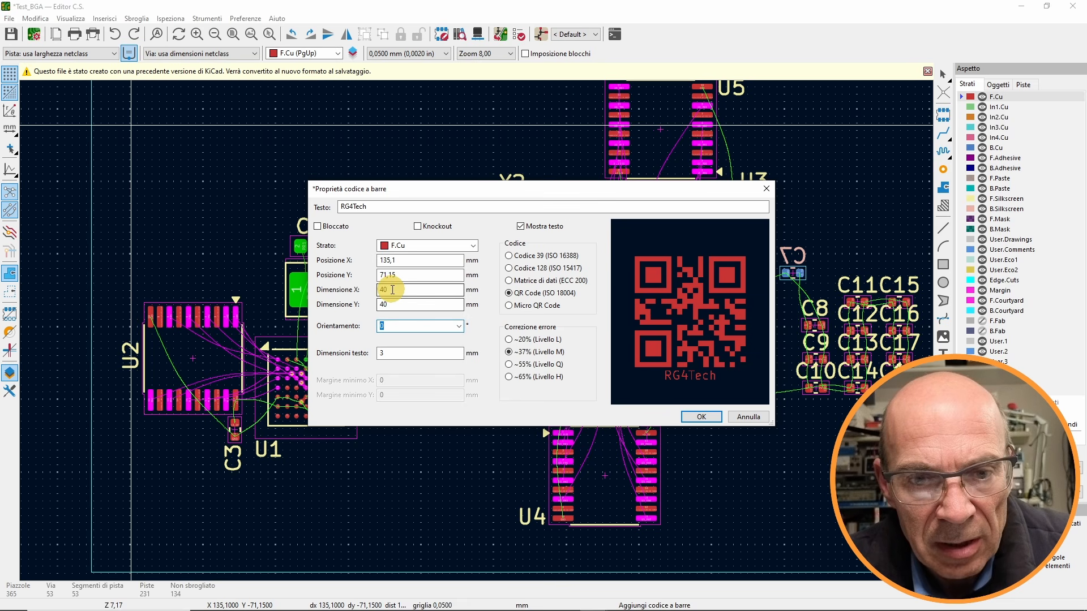
{"action": "type", "text": "10"}
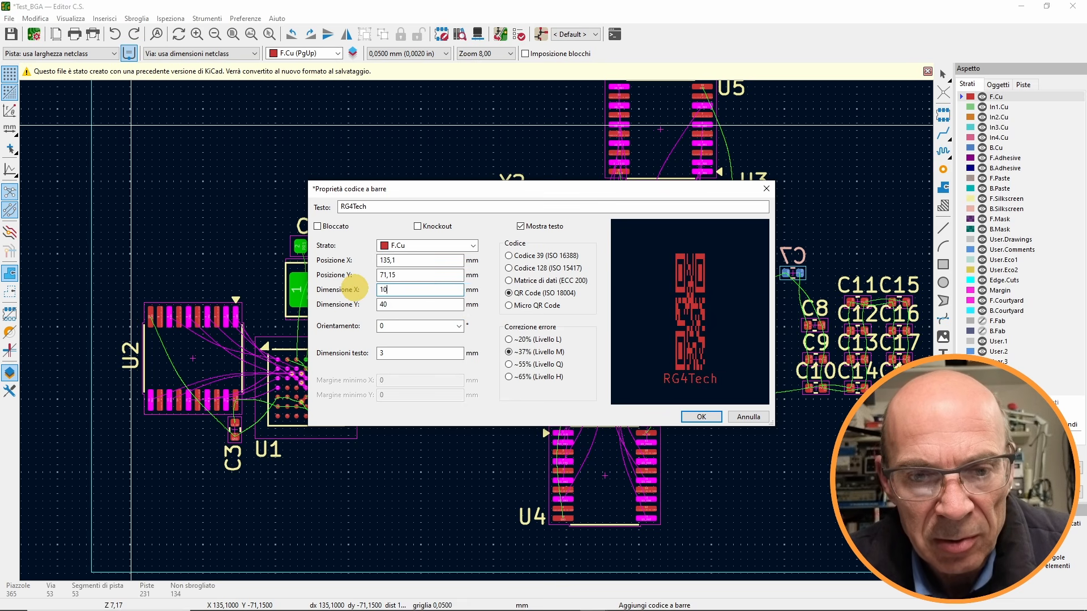
{"action": "key", "text": "Tab"}
{"action": "type", "text": "10"}
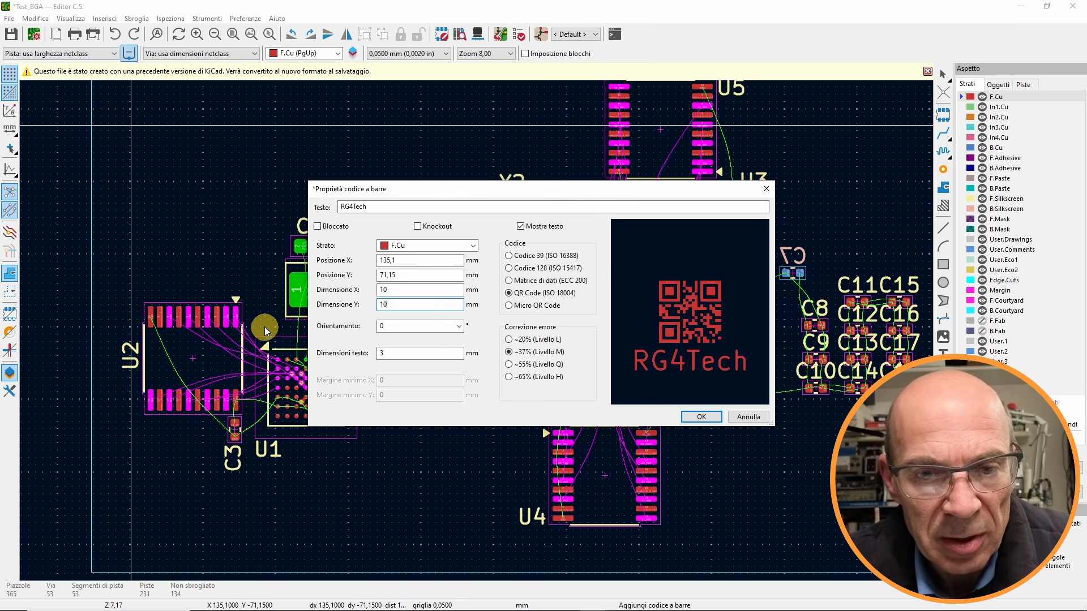
Preview the barcode with knockout and with its text hidden, restore both options and place it on the board.
{"action": "left_click", "coordinate": [418, 227]}
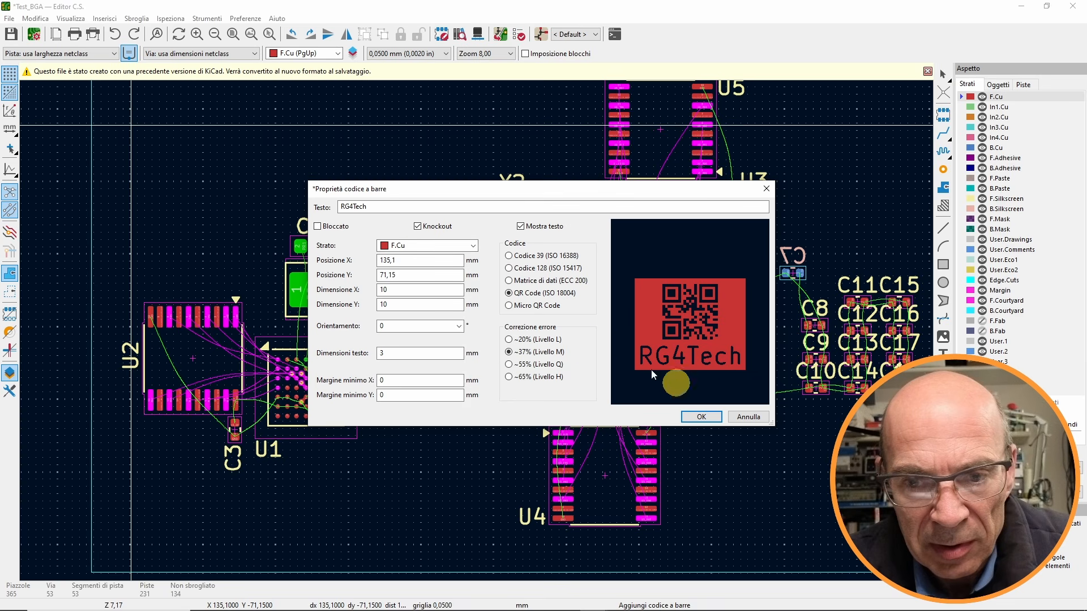
{"action": "left_click", "coordinate": [418, 226]}
{"action": "left_click", "coordinate": [520, 227]}
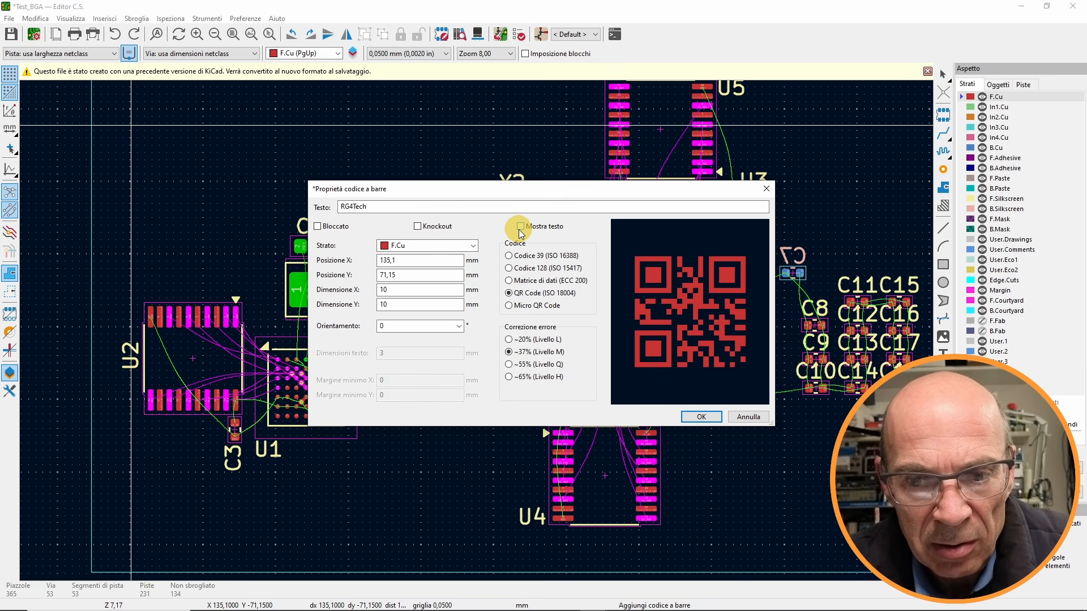
{"action": "left_click", "coordinate": [520, 226]}
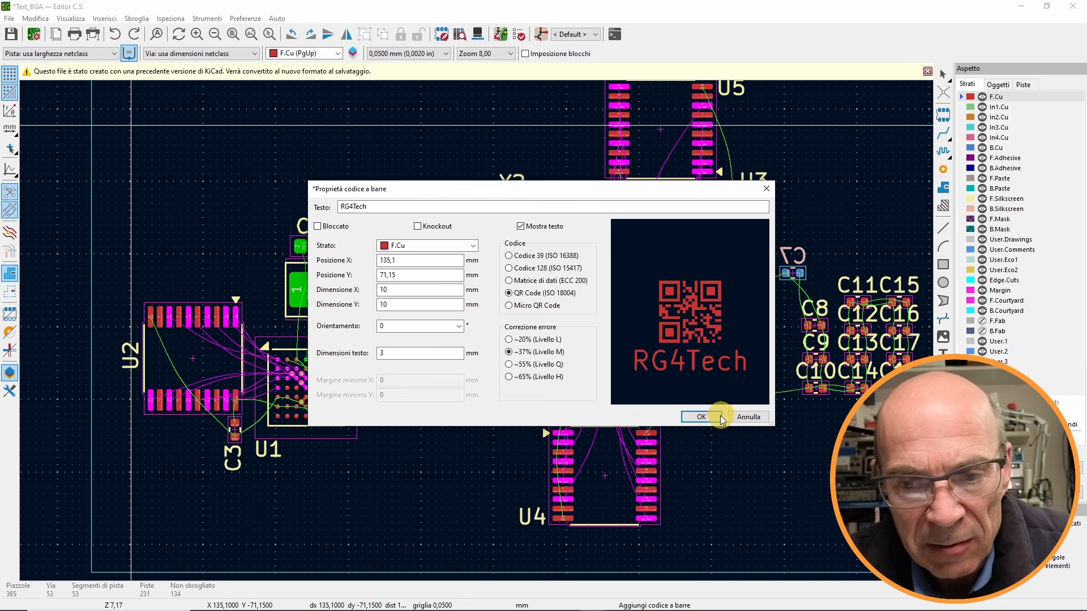
{"action": "left_click", "coordinate": [701, 417]}
Shrink the placed QR code from its upper-left corner to about 6.3 mm per side.
{"action": "middle_click_drag", "start_coordinate": [763, 472], "coordinate": [763, 472]}
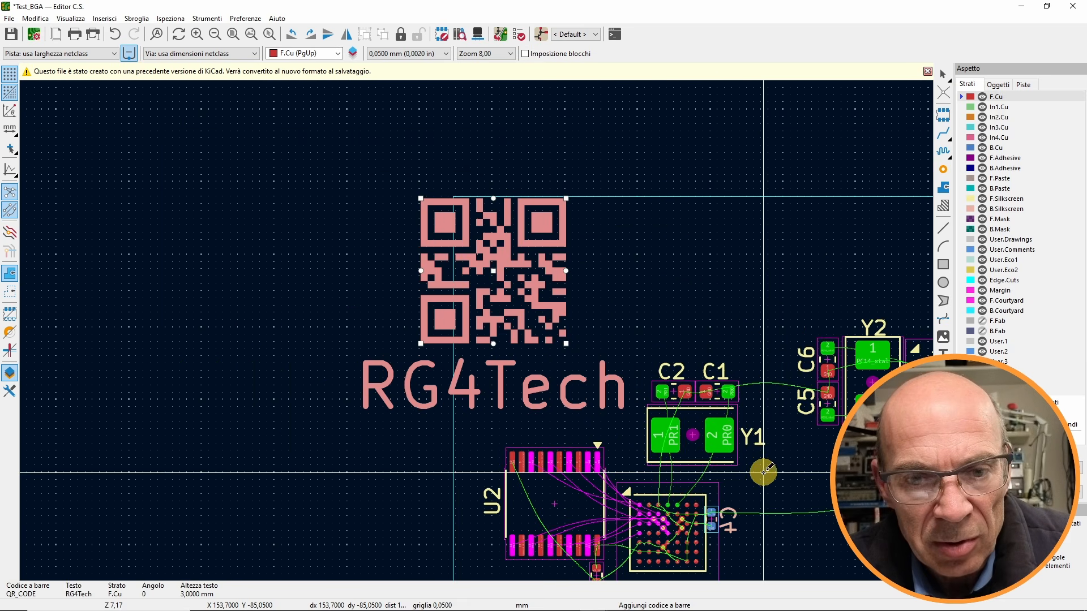
{"action": "left_click", "coordinate": [420, 198]}
{"action": "left_click_drag", "start_coordinate": [422, 199], "coordinate": [475, 253]}
Edit the barcode's properties, setting its text size to 1 mm and hiding the text.
{"action": "double_click", "coordinate": [500, 386]}
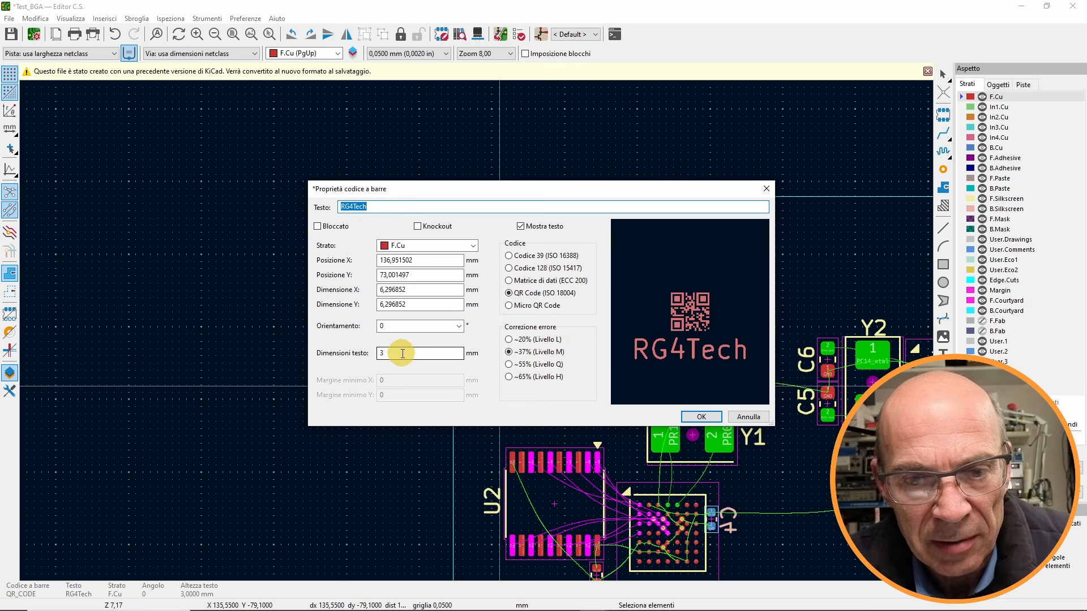
{"action": "left_click", "coordinate": [374, 356]}
{"action": "type", "text": "1"}
{"action": "left_click", "coordinate": [520, 225]}
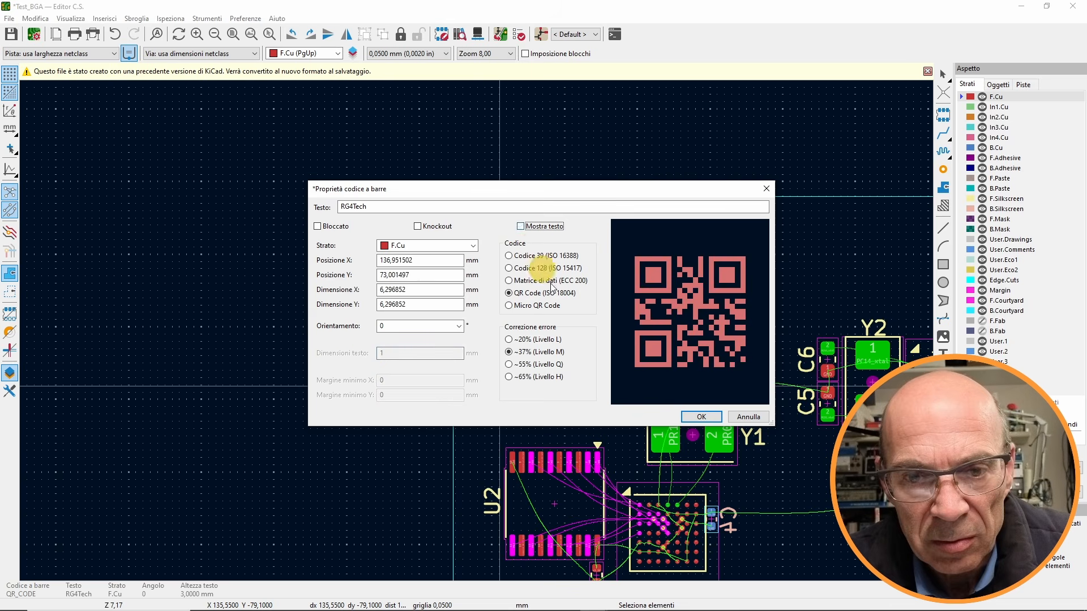
{"action": "left_click", "coordinate": [701, 416]}
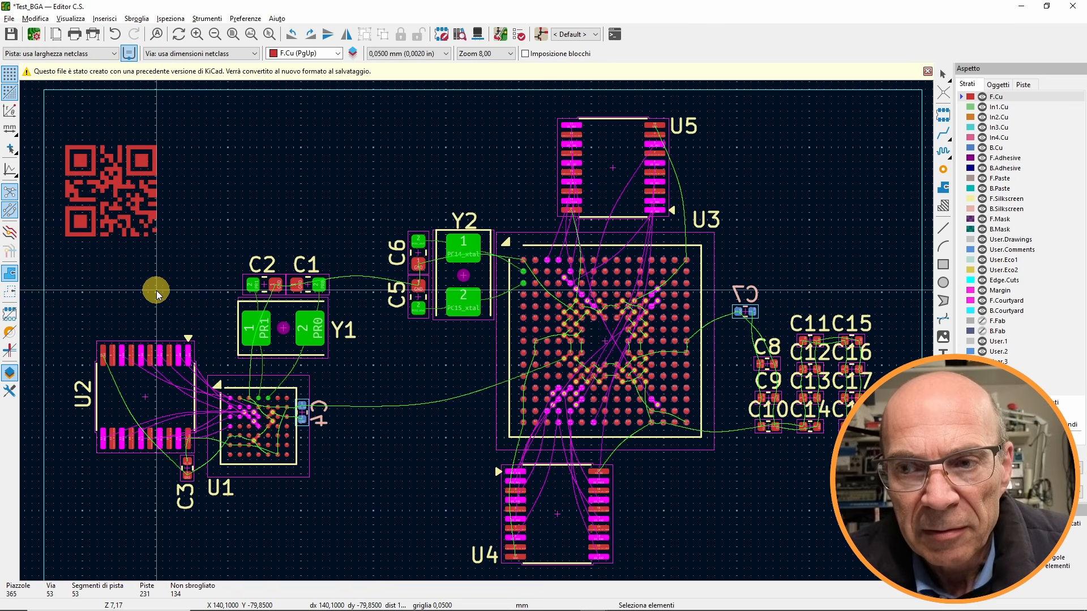
Start a filled copper zone above C1 on F.Cu, name it "test" and assign it to net GND.
{"action": "left_click", "coordinate": [942, 188]}
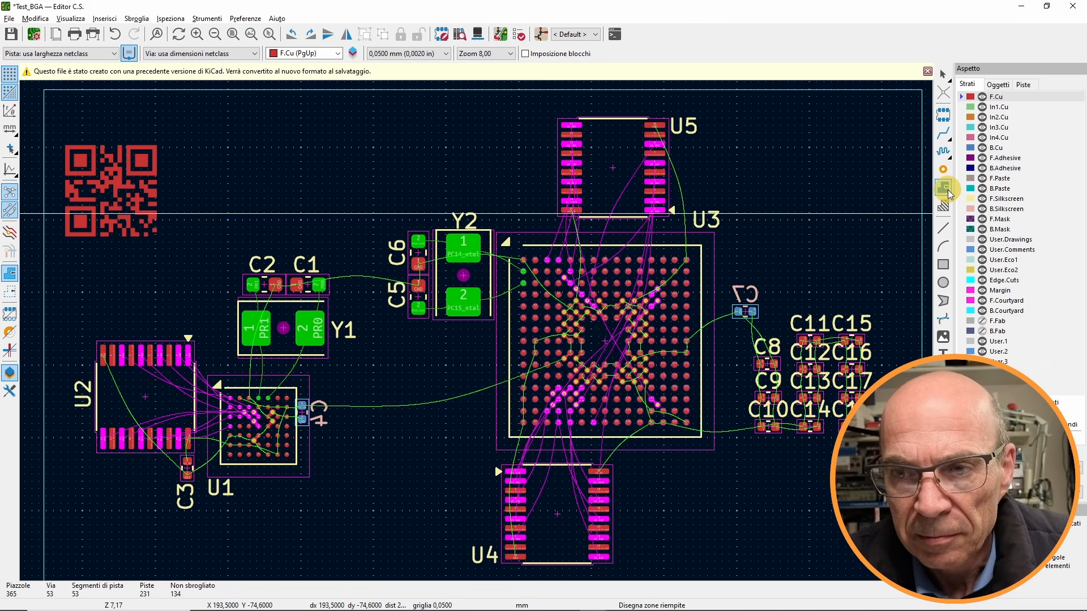
{"action": "left_click", "coordinate": [338, 165]}
{"action": "type", "text": "test"}
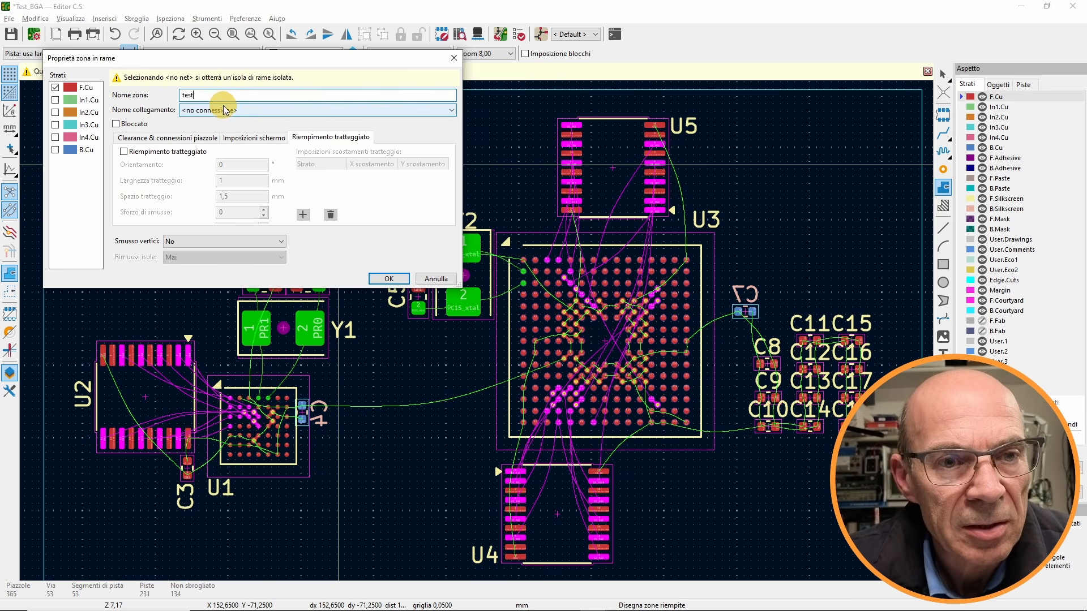
{"action": "left_click", "coordinate": [221, 110]}
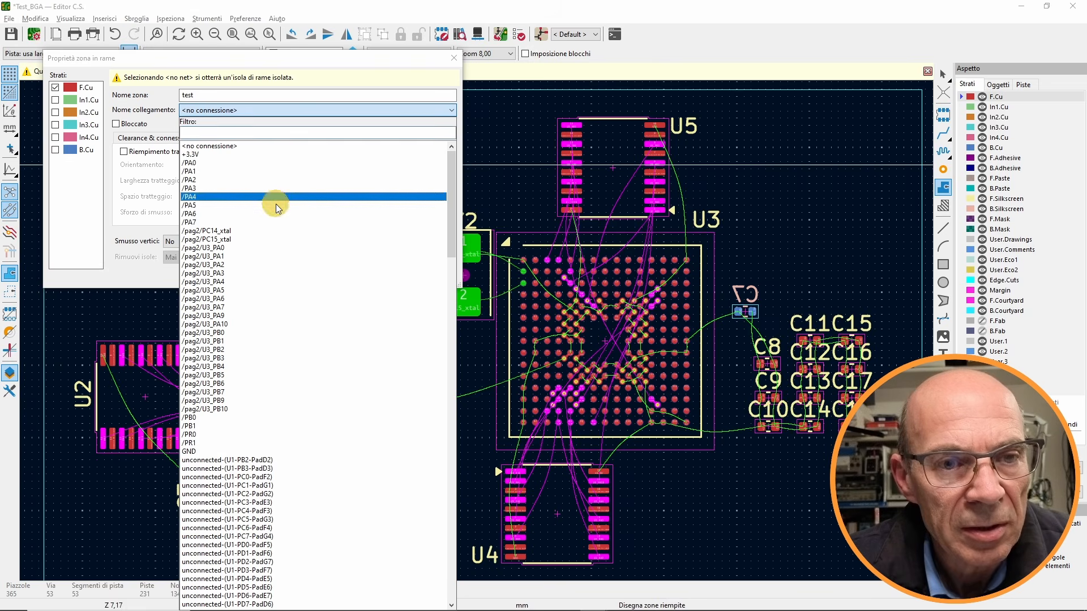
{"action": "left_click", "coordinate": [222, 451]}
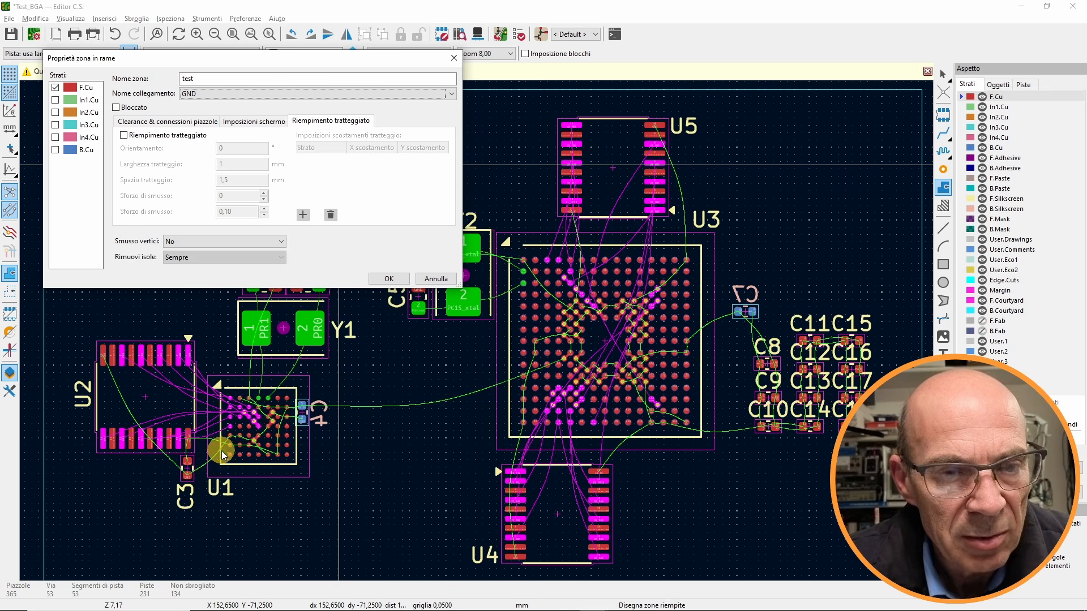
Enable hatched fill for the zone and chamfer its corners by 1 mm.
{"action": "left_click", "coordinate": [124, 135]}
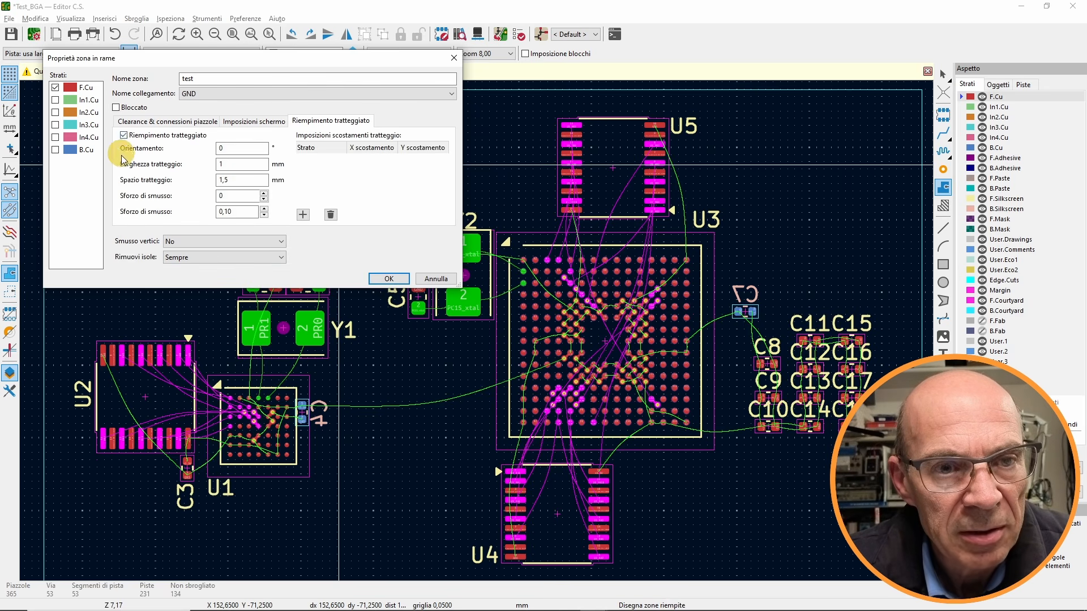
{"action": "left_click", "coordinate": [233, 162]}
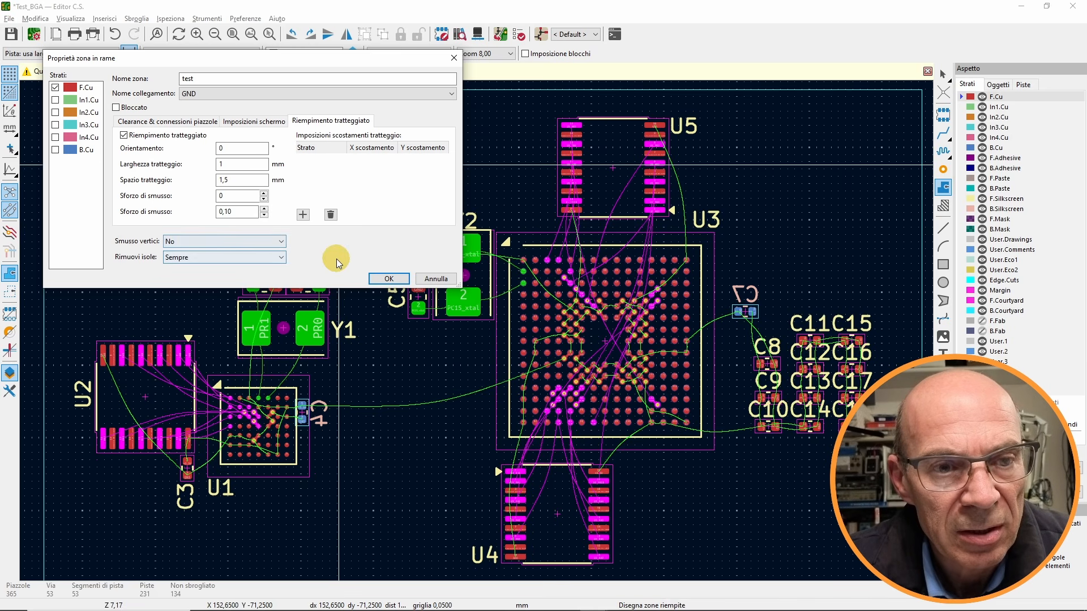
{"action": "left_click", "coordinate": [278, 242]}
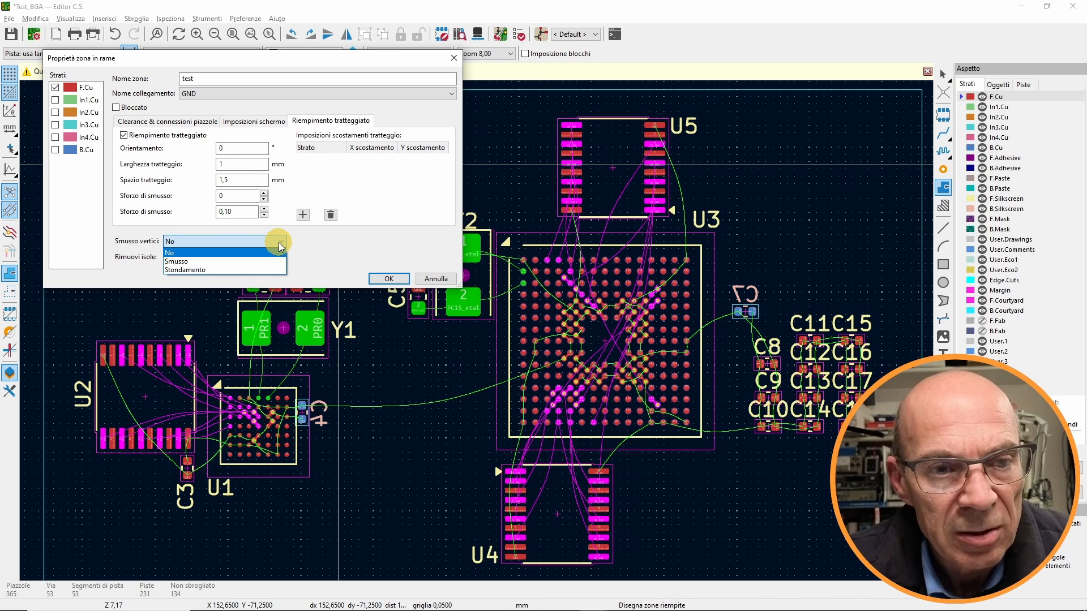
{"action": "left_click", "coordinate": [260, 255]}
{"action": "left_click_drag", "start_coordinate": [352, 243], "coordinate": [309, 244]}
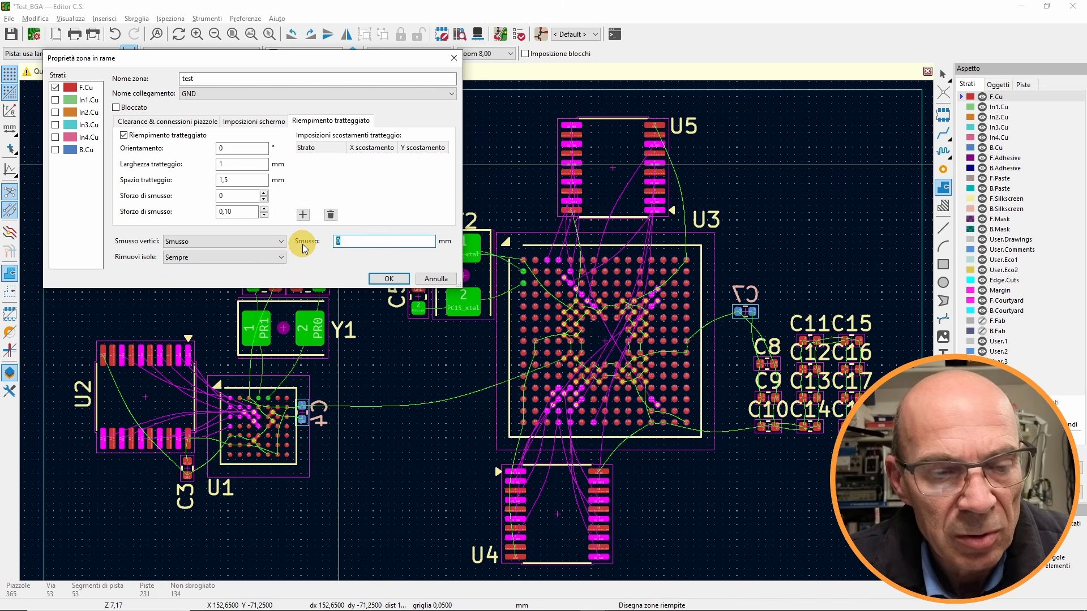
{"action": "left_click", "coordinate": [389, 279]}
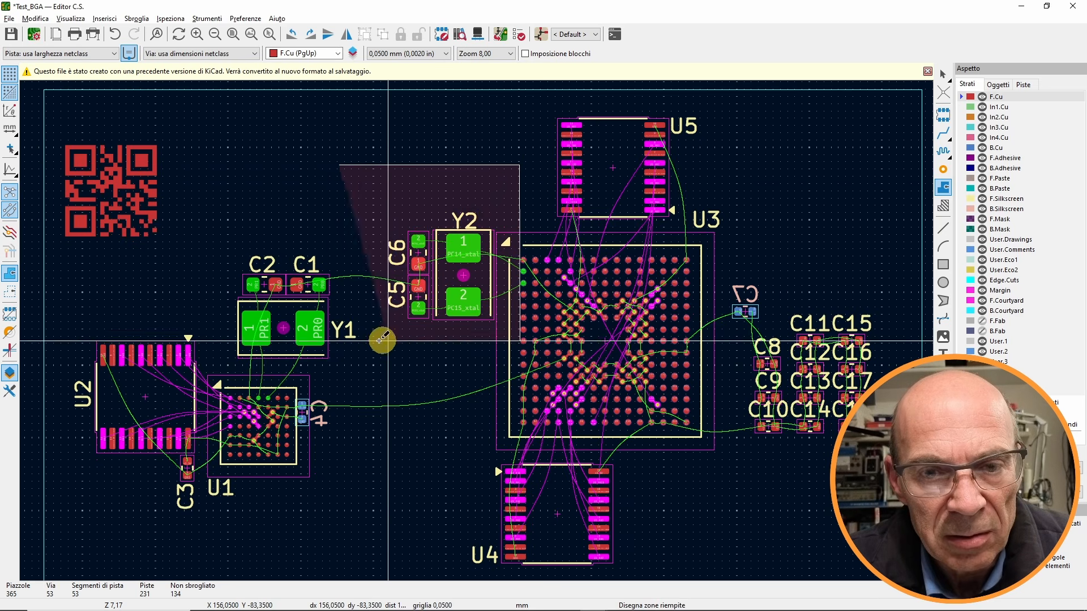
Complete the zone outline as a four-sided area enclosing C5, C6 and Y2, and view its hatched fill.
{"action": "left_click", "coordinate": [340, 342]}
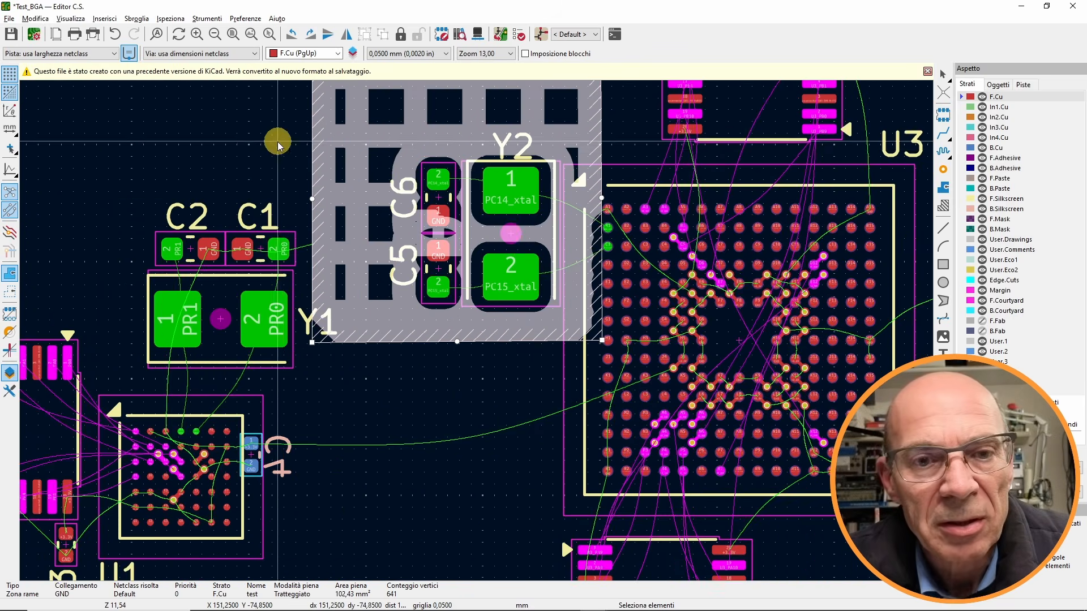
{"action": "left_click", "coordinate": [277, 146]}
{"action": "middle_click_drag", "start_coordinate": [368, 195], "coordinate": [364, 267]}
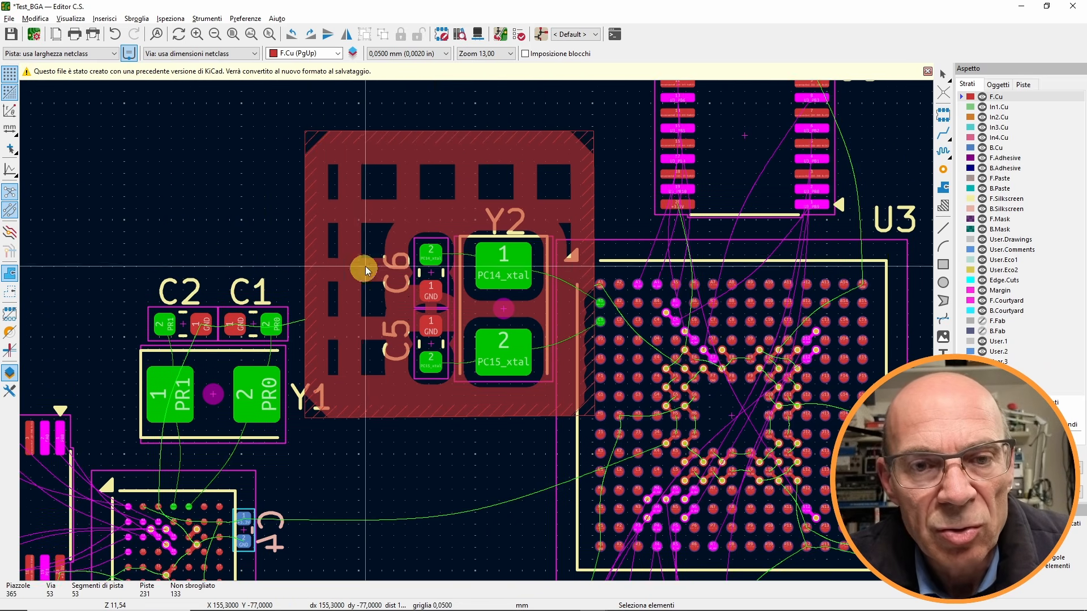
Set both the hatch width and the hatch gap of the "test" copper zone to 0.5 mm.
{"action": "left_click", "coordinate": [362, 211]}
{"action": "key", "text": "e"}
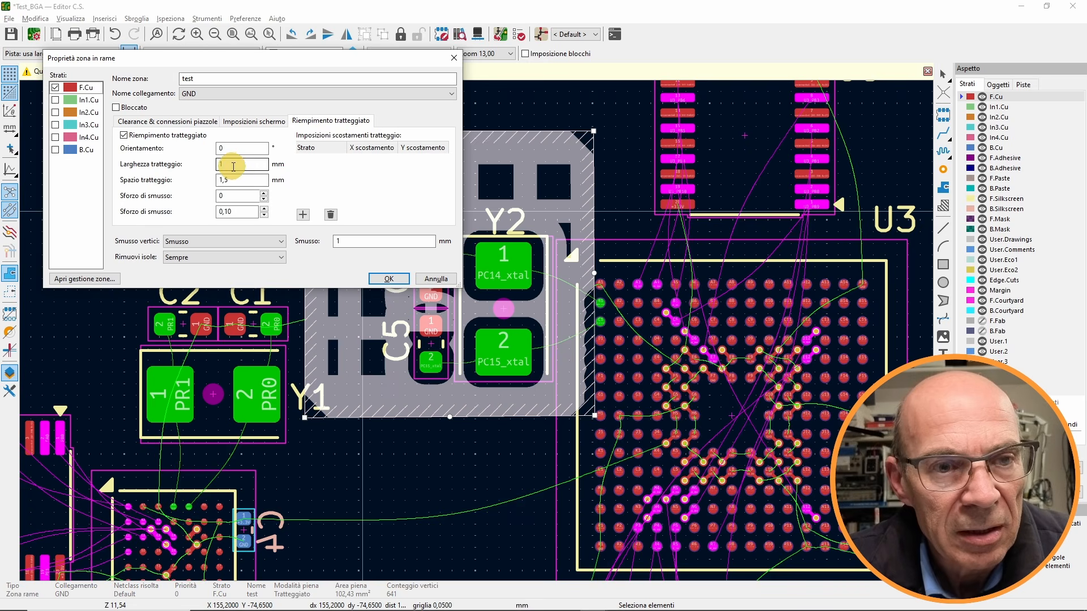
{"action": "left_click_drag", "start_coordinate": [240, 164], "coordinate": [216, 164]}
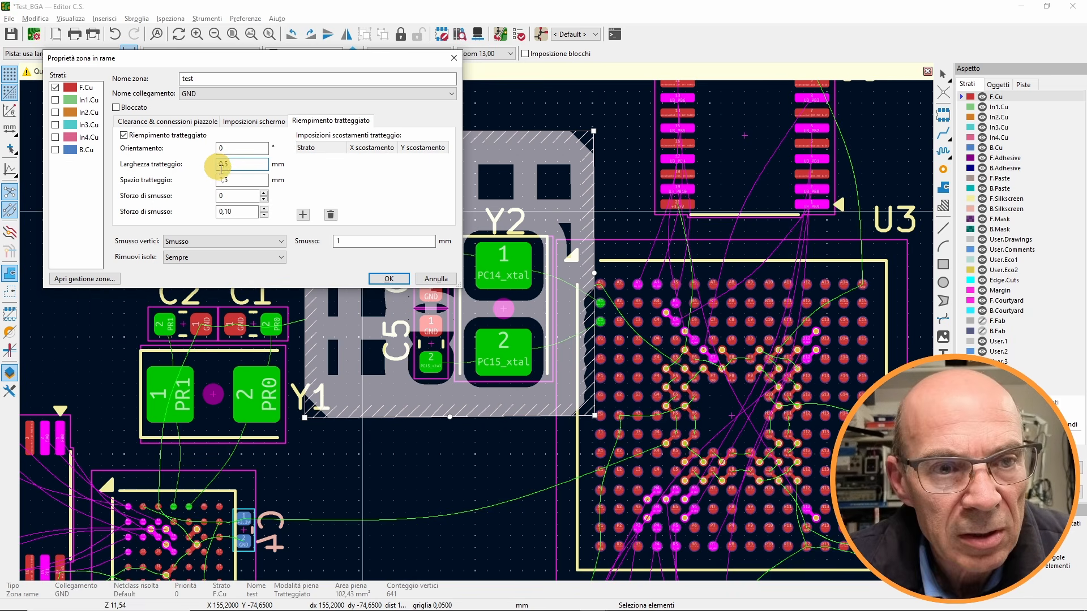
{"action": "type", "text": "0"}
{"action": "key", "text": "Tab"}
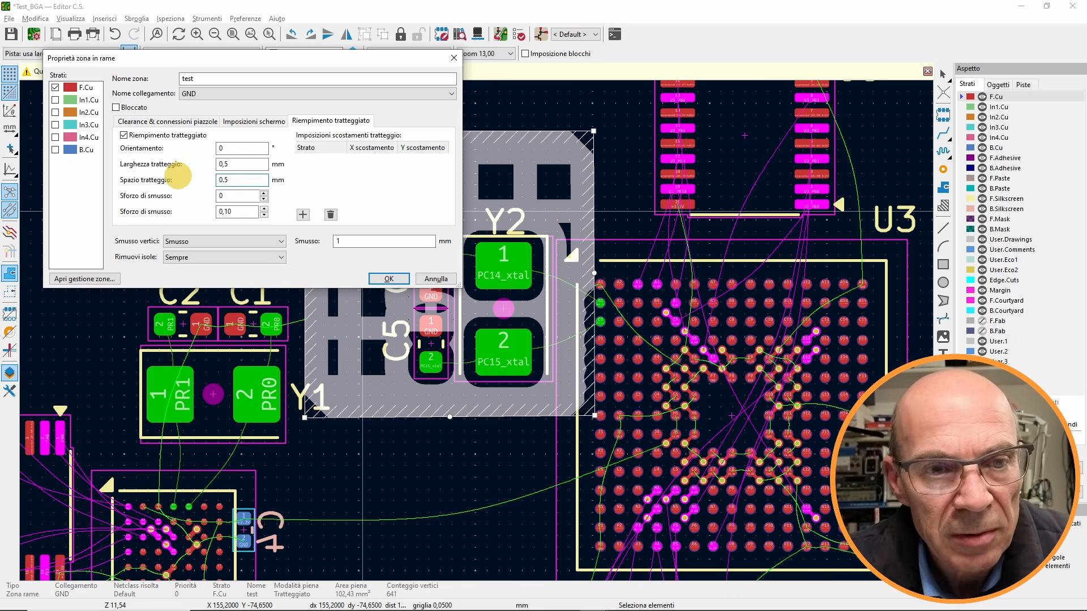
{"action": "left_click", "coordinate": [381, 278]}
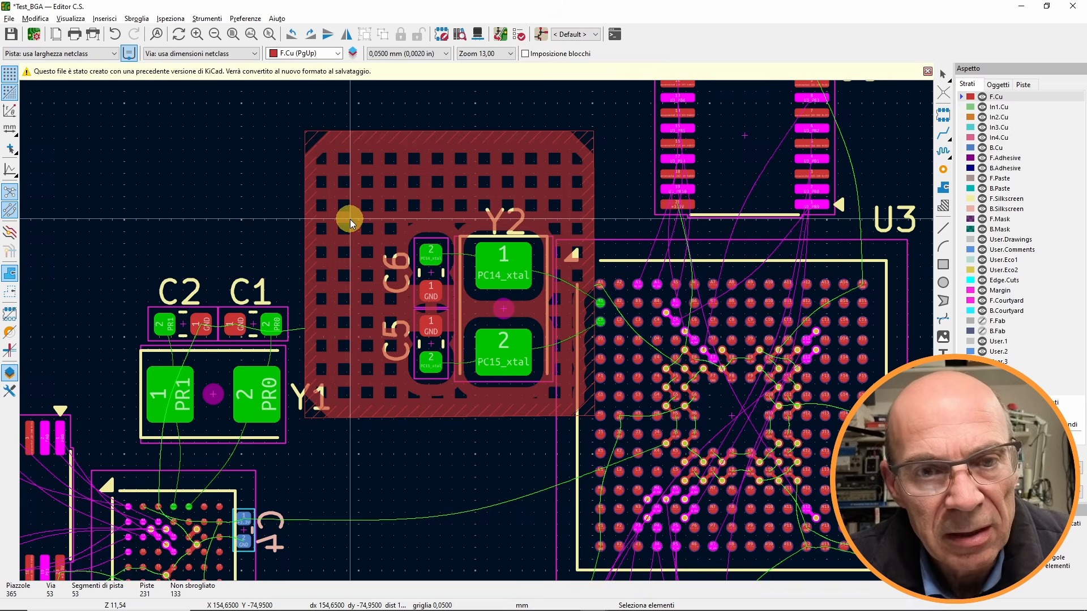
Select the finely hatched zone, then switch to KICAD 10.pdf and mark the polygon point editing item.
{"action": "left_click", "coordinate": [349, 220]}
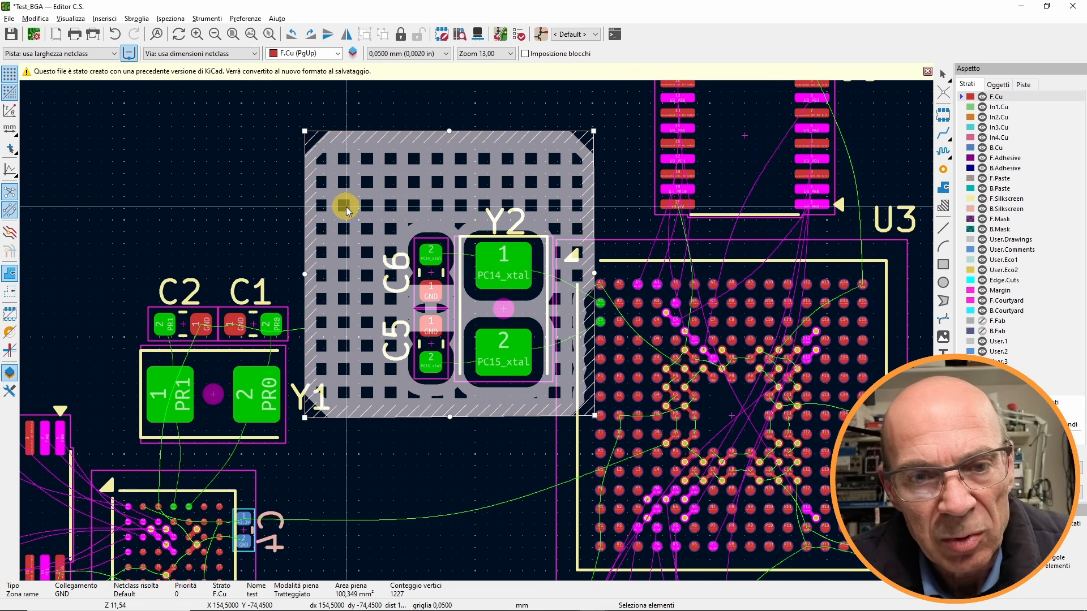
{"action": "left_click", "coordinate": [347, 207]}
{"action": "left_click", "coordinate": [363, 214]}
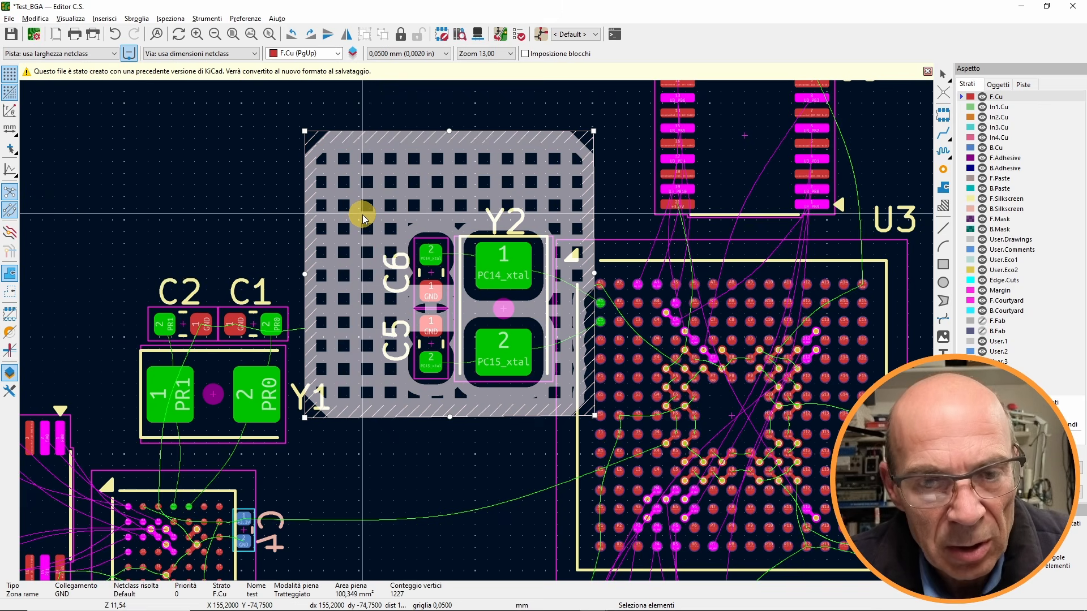
{"action": "double_click", "coordinate": [363, 218]}
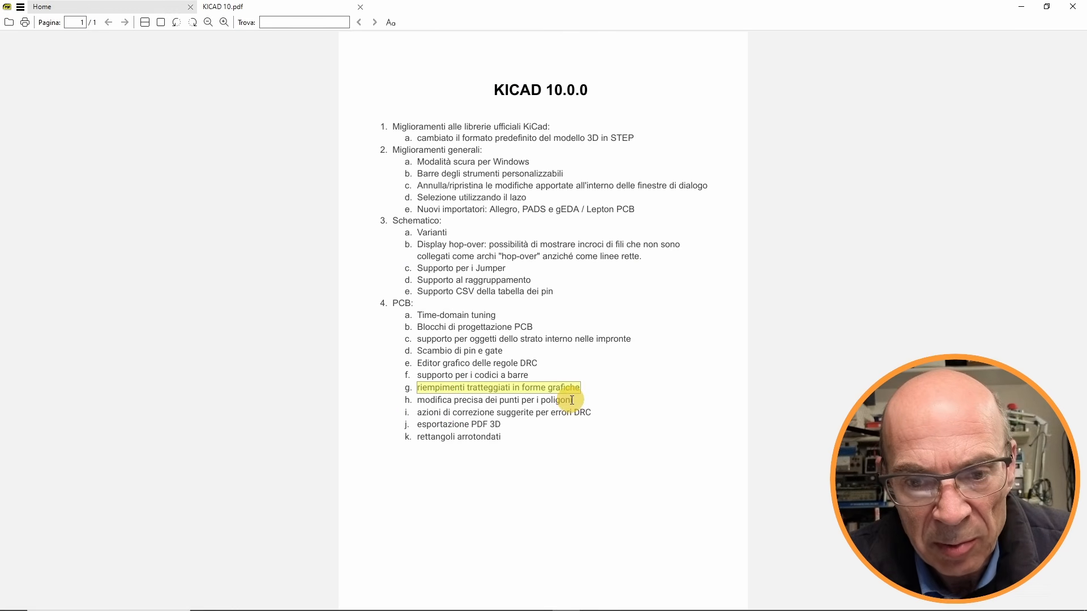
{"action": "left_click_drag", "start_coordinate": [571, 400], "coordinate": [402, 401]}
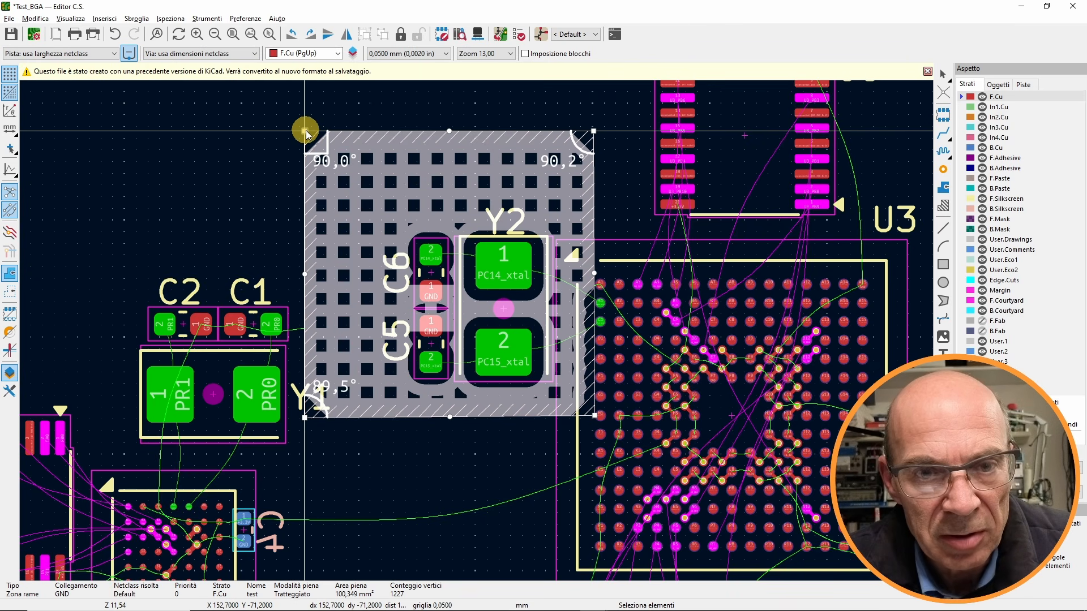
Reshape the hatched zone in the PCB editor by moving its two upper corners and its upper edge.
{"action": "mouse_move", "coordinate": [301, 131]}
{"action": "left_mouse_down"}
{"action": "mouse_move", "coordinate": [342, 163]}
{"action": "mouse_move", "coordinate": [306, 130]}
{"action": "left_mouse_up"}
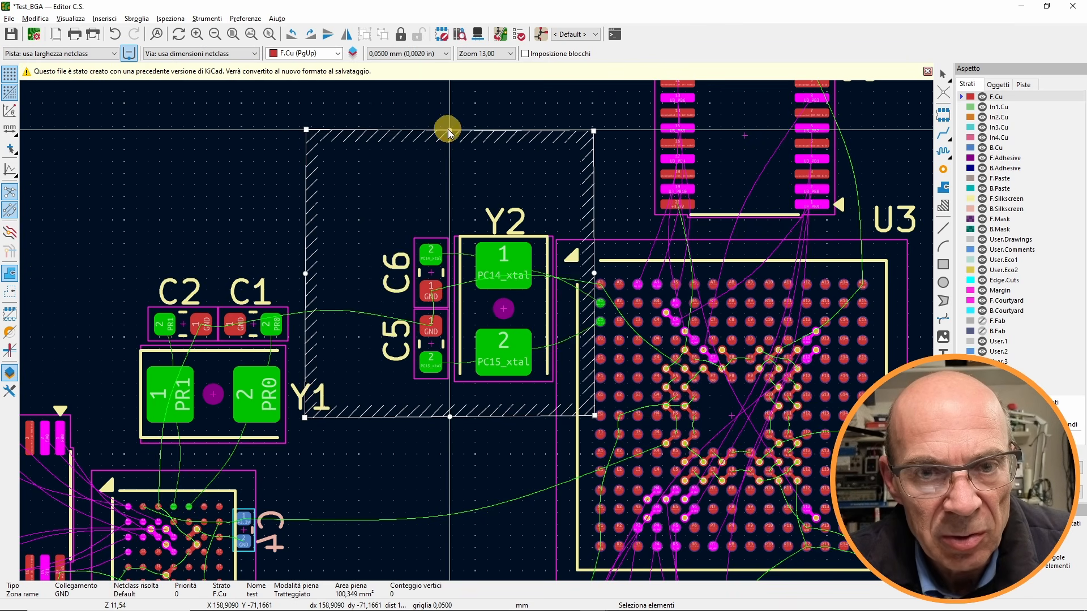
{"action": "mouse_move", "coordinate": [448, 131]}
{"action": "left_mouse_down"}
{"action": "mouse_move", "coordinate": [451, 156]}
{"action": "mouse_move", "coordinate": [459, 132]}
{"action": "left_mouse_up"}
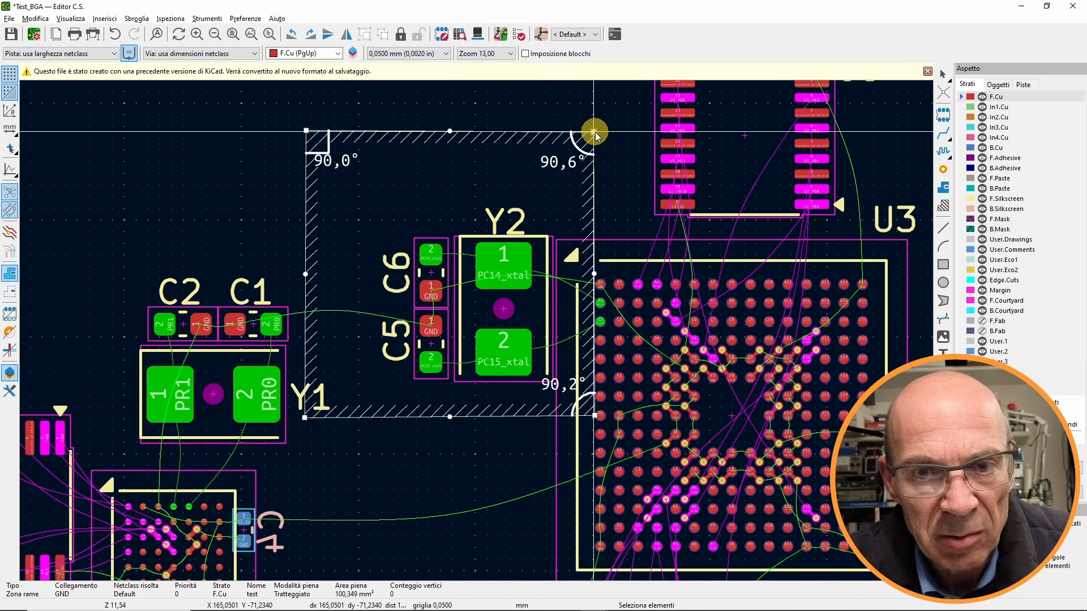
{"action": "mouse_move", "coordinate": [595, 132]}
{"action": "left_mouse_down"}
{"action": "mouse_move", "coordinate": [548, 149]}
{"action": "mouse_move", "coordinate": [599, 132]}
{"action": "left_mouse_up"}
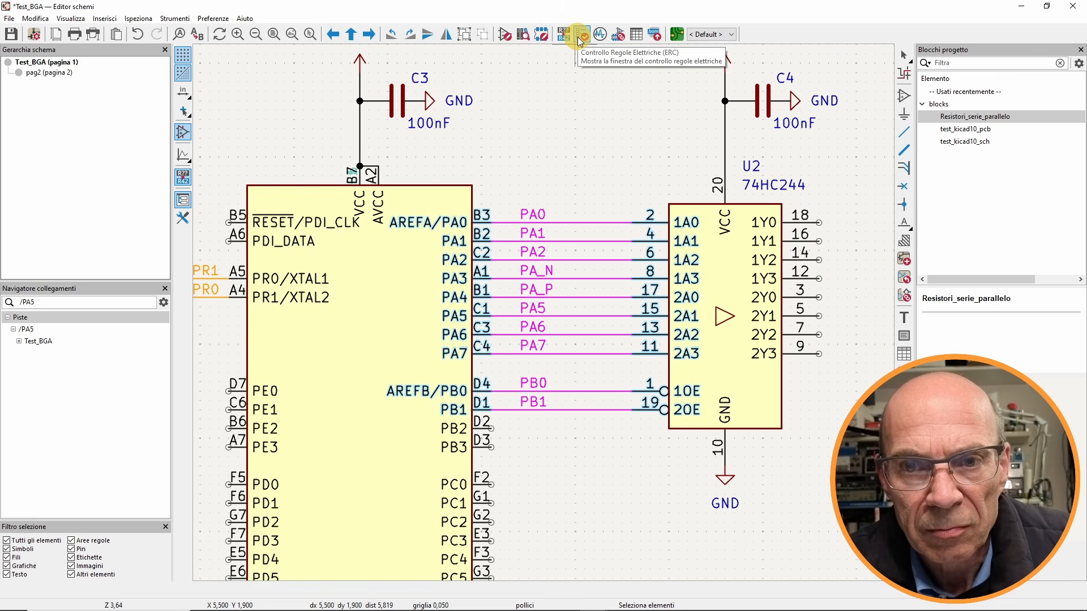
Run the electrical rules check on the schematic, show its errors and locate the unconnected pin B5 of U1.
{"action": "left_click", "coordinate": [580, 38]}
{"action": "left_click", "coordinate": [346, 286]}
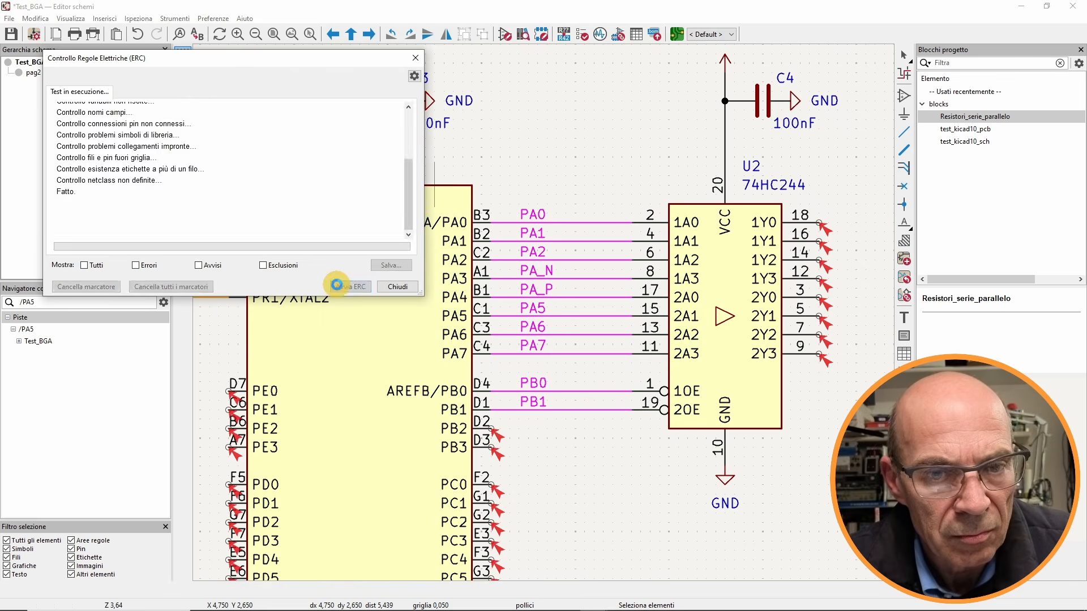
{"action": "left_click", "coordinate": [136, 265]}
{"action": "left_click", "coordinate": [97, 120]}
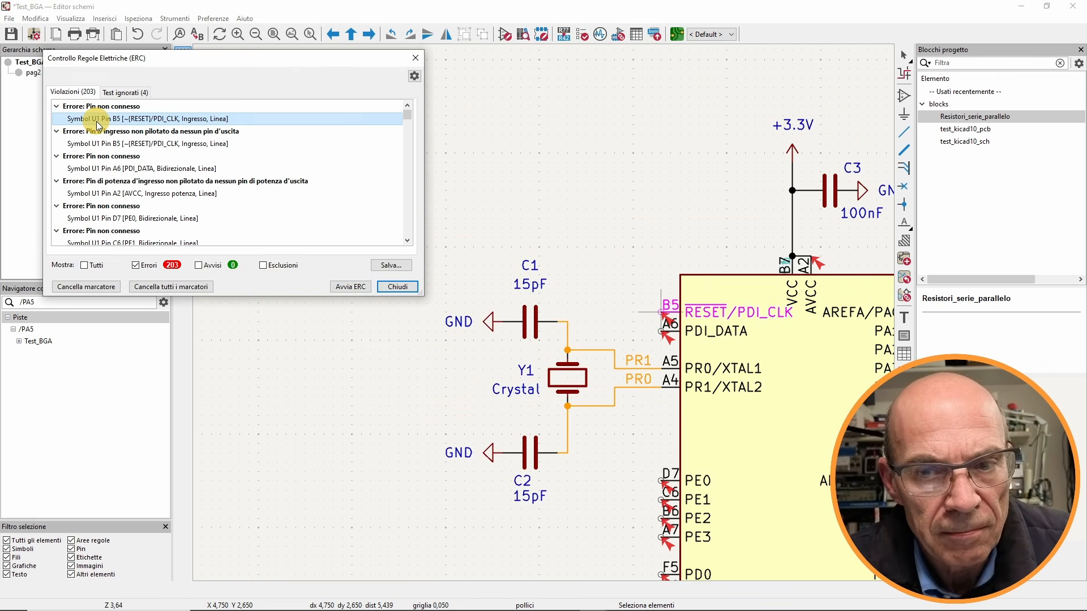
{"action": "double_click", "coordinate": [97, 122]}
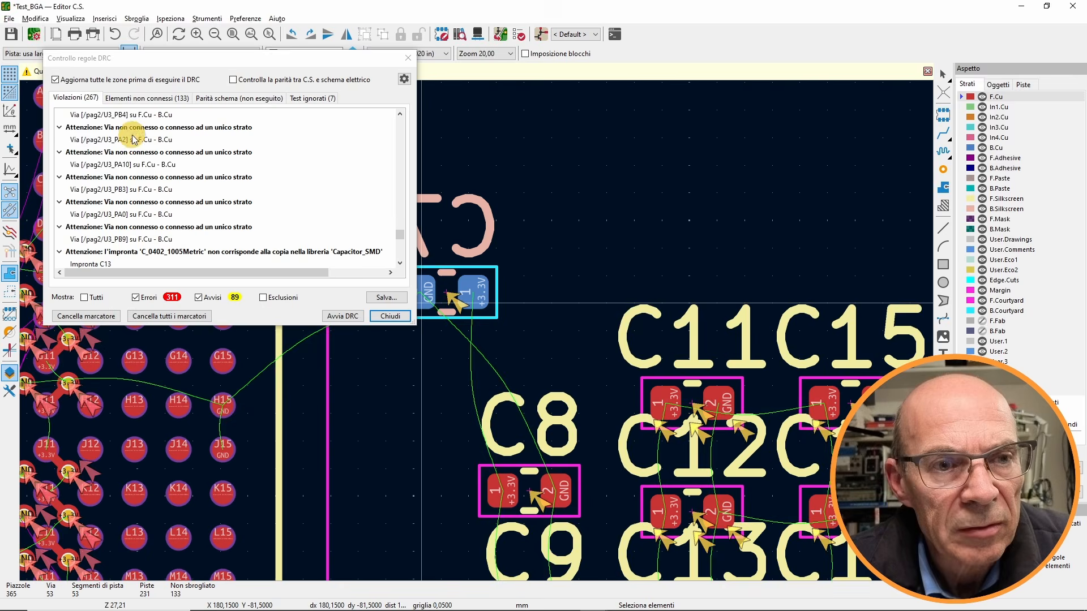
Locate an unconnected-via warning in the PCB design rules check and try its suggested track and via cleanup.
{"action": "left_click", "coordinate": [133, 140]}
{"action": "right_click", "coordinate": [134, 128]}
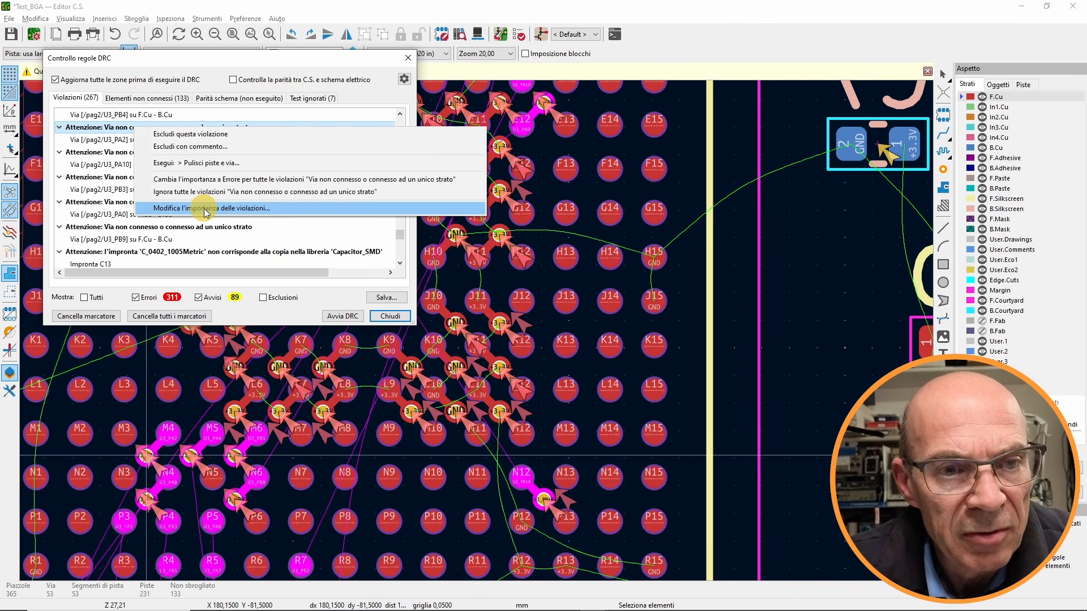
{"action": "left_click", "coordinate": [205, 208]}
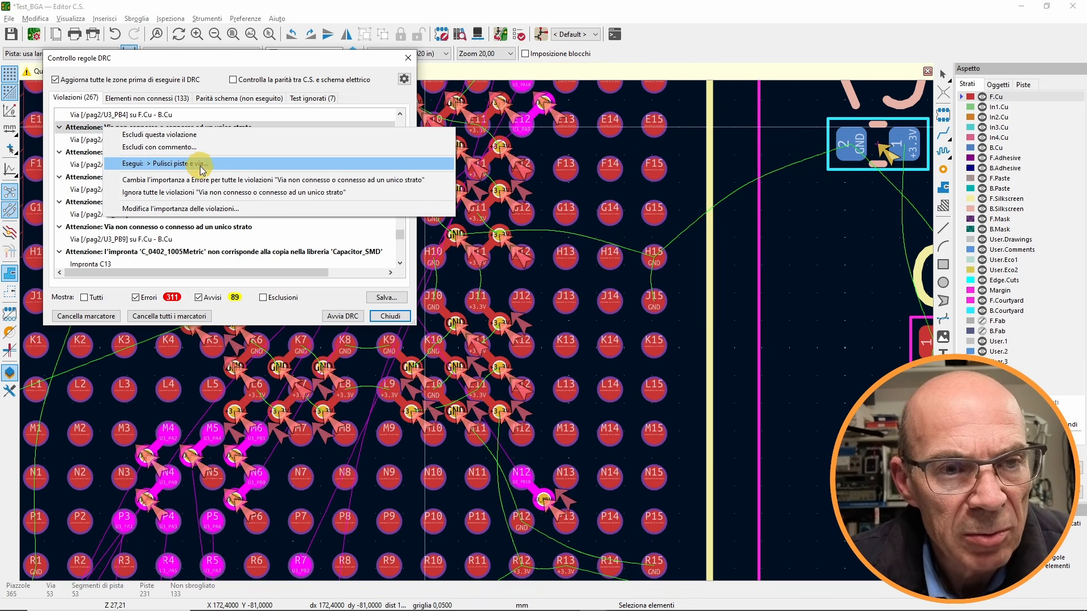
{"action": "left_click", "coordinate": [196, 164]}
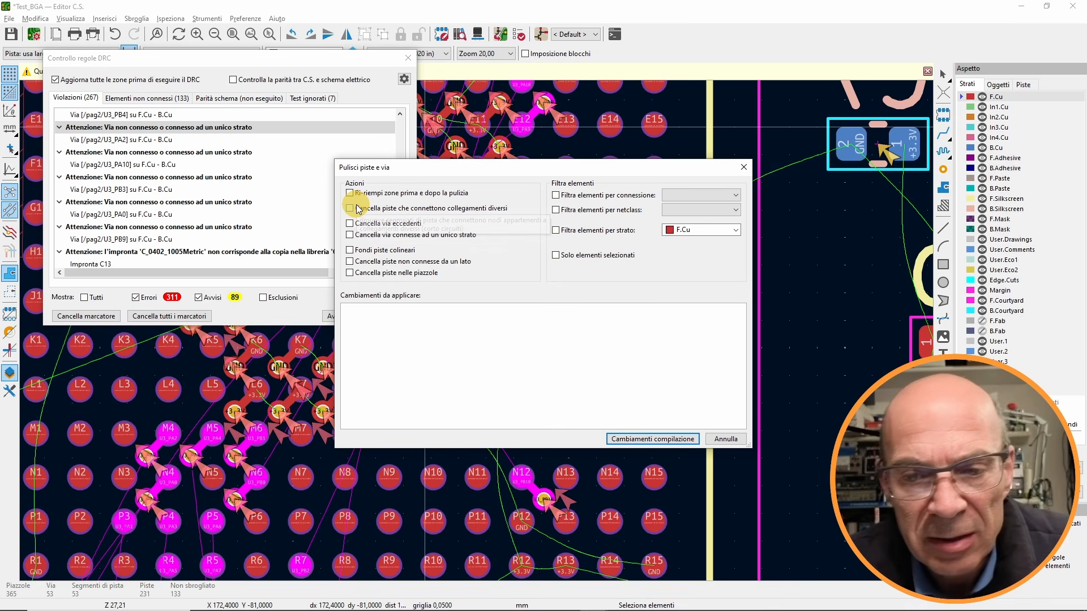
{"action": "left_click", "coordinate": [653, 438]}
{"action": "left_click", "coordinate": [404, 80]}
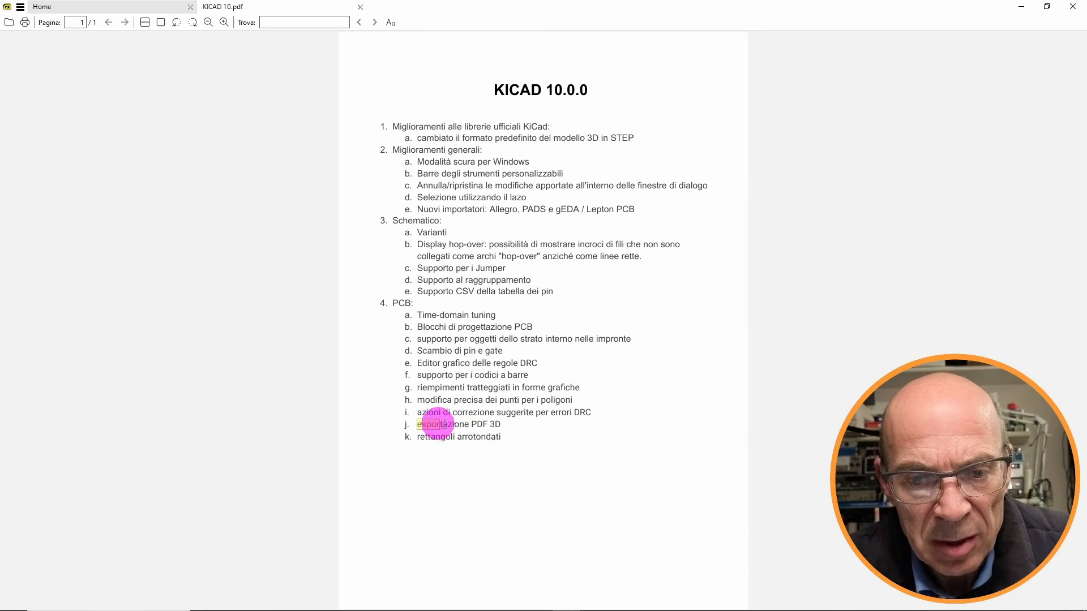
Mark the 3D PDF item in the feature list and export the board's 3D model from the PCB editor as test.pdf.
{"action": "left_click_drag", "start_coordinate": [418, 424], "coordinate": [498, 425]}
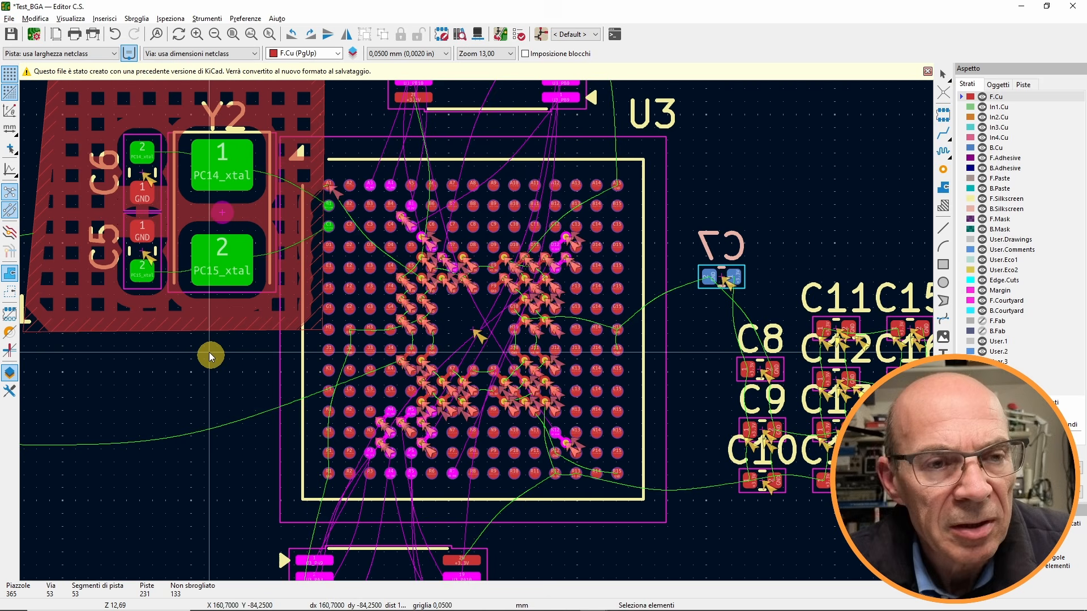
{"action": "left_click", "coordinate": [9, 19]}
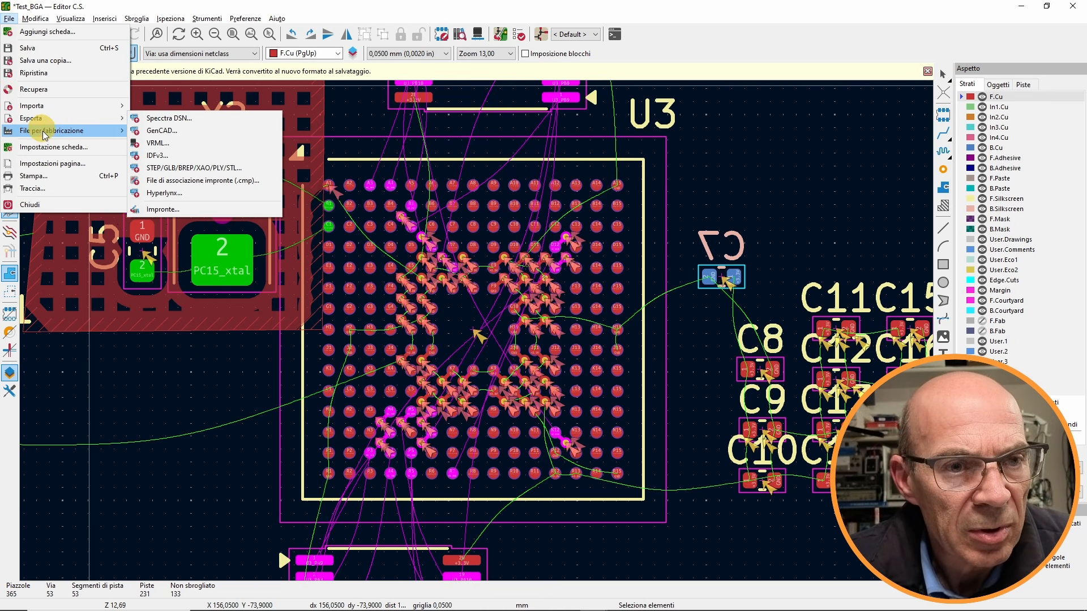
{"action": "left_click", "coordinate": [188, 168]}
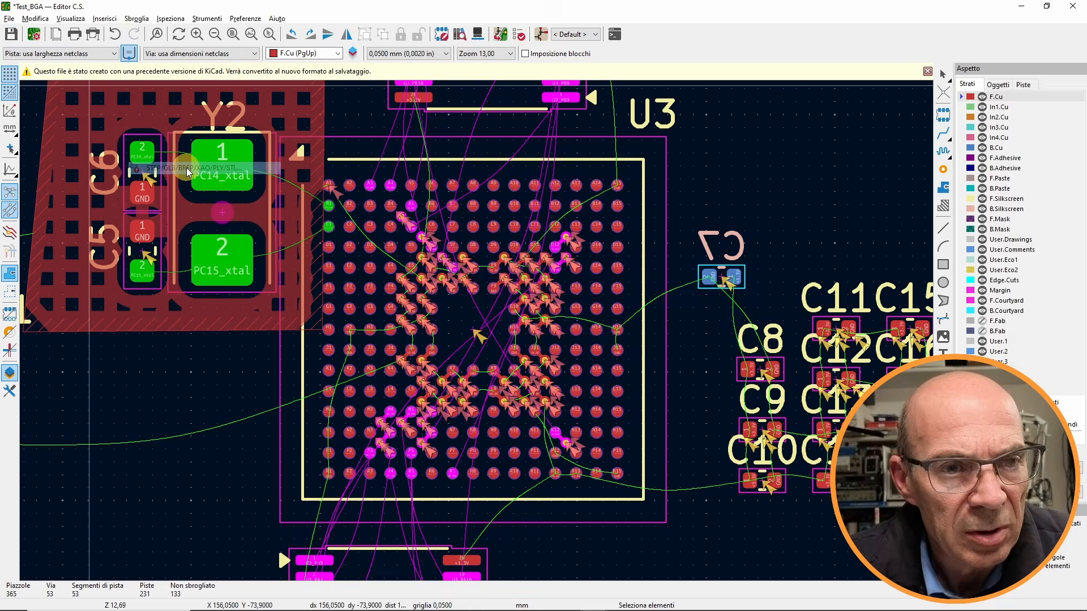
{"action": "left_click", "coordinate": [383, 182]}
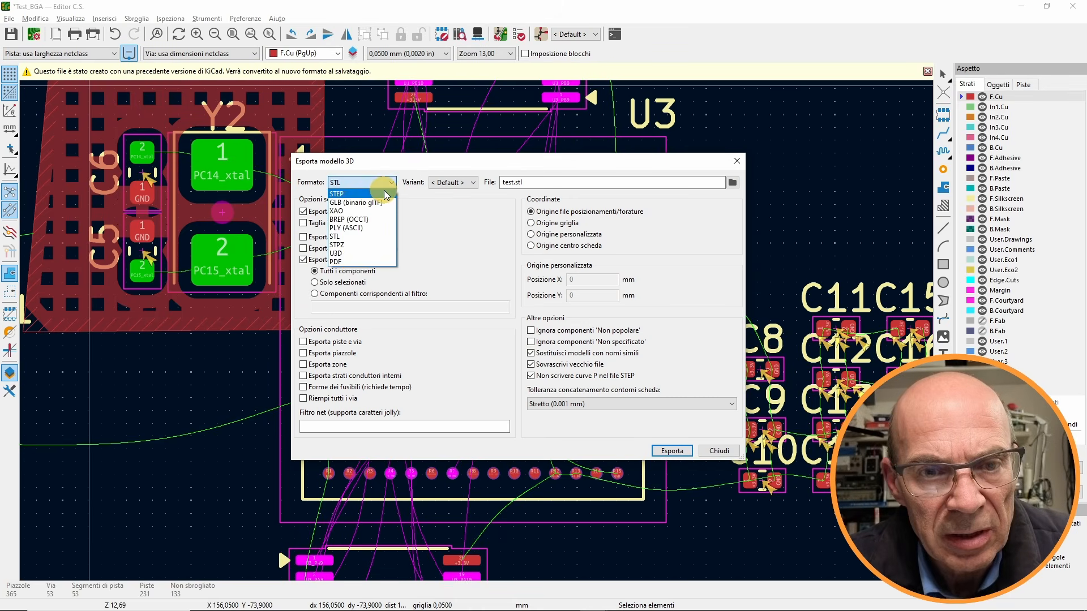
{"action": "left_click", "coordinate": [344, 261]}
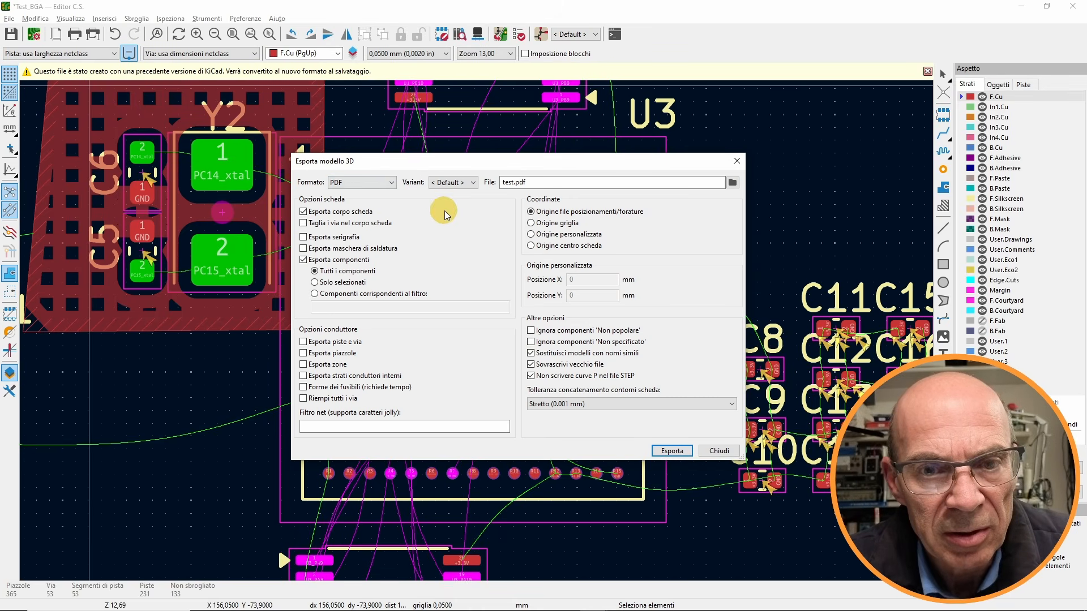
{"action": "key", "text": "Return"}
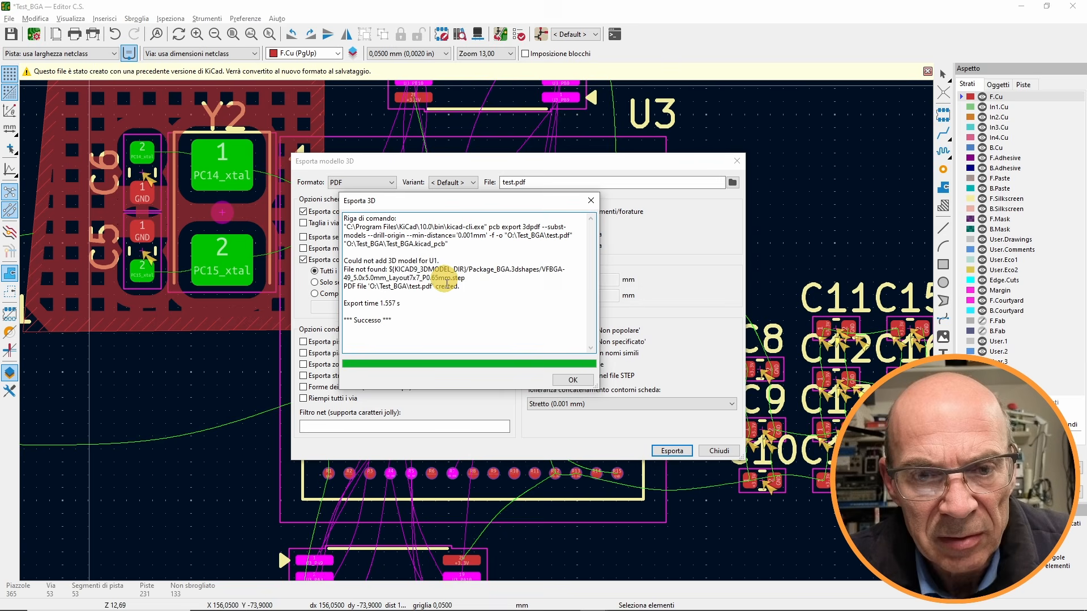
{"action": "left_click", "coordinate": [573, 380]}
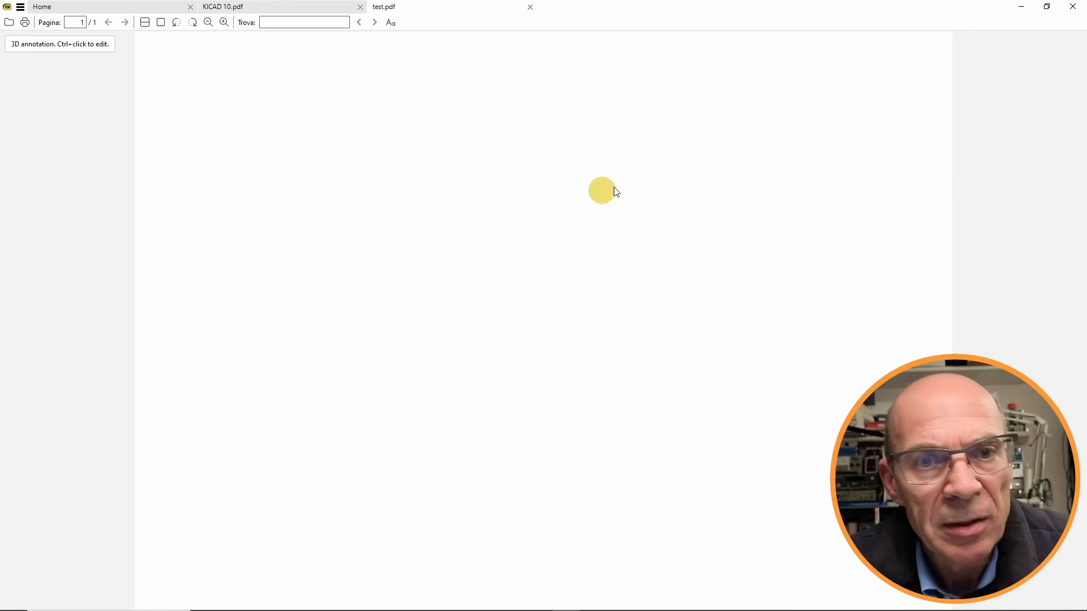
Close the exported test.pdf and mark the rounded rectangles item in the KICAD 10.pdf feature list.
{"action": "key", "text": "ctrl+w"}
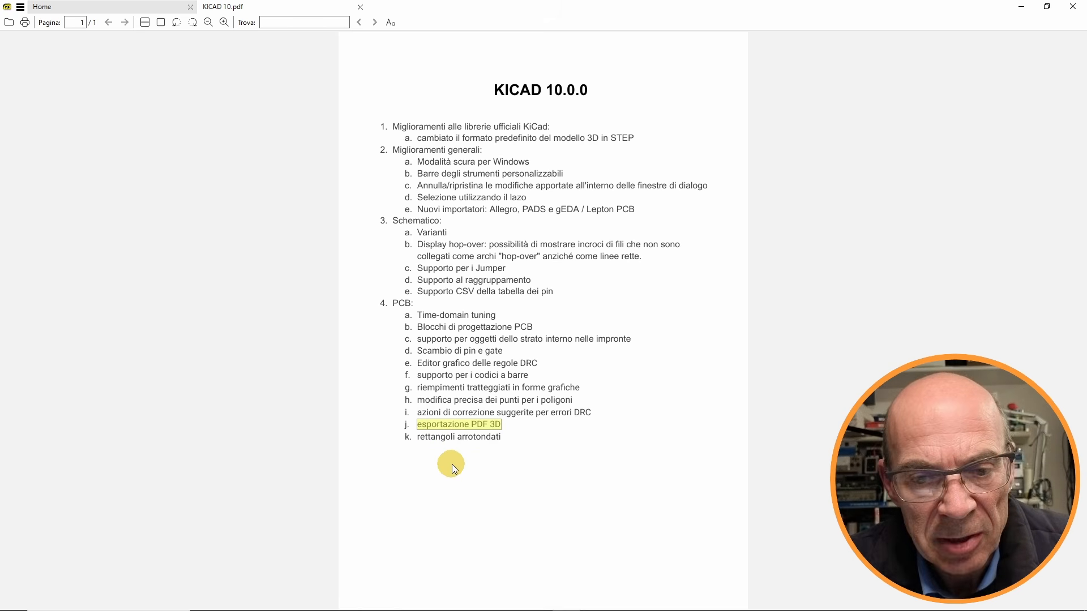
{"action": "key", "text": "Delete"}
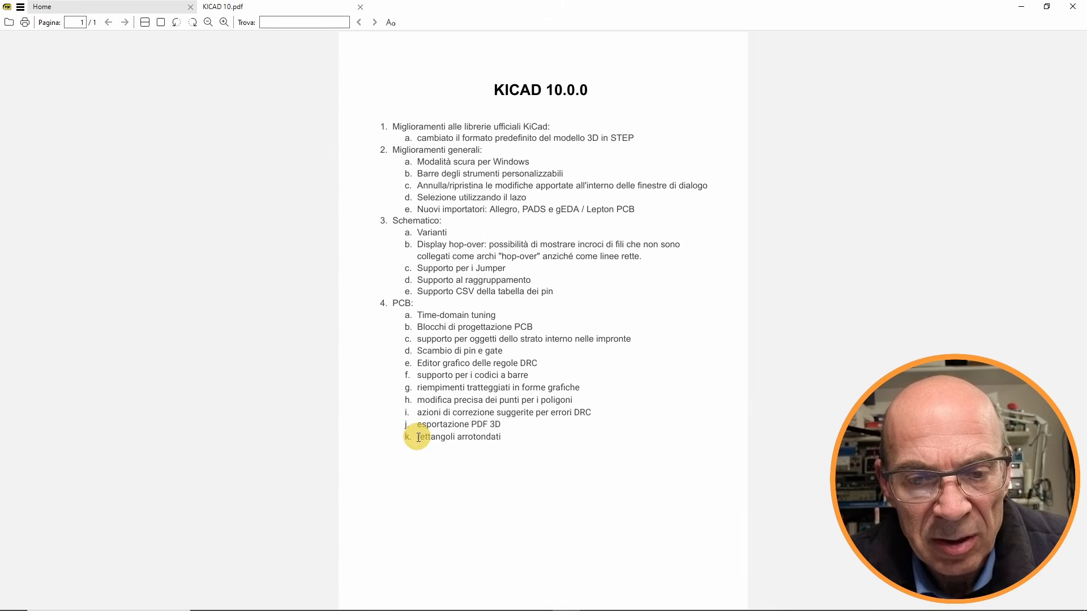
{"action": "left_click_drag", "start_coordinate": [418, 437], "coordinate": [502, 437]}
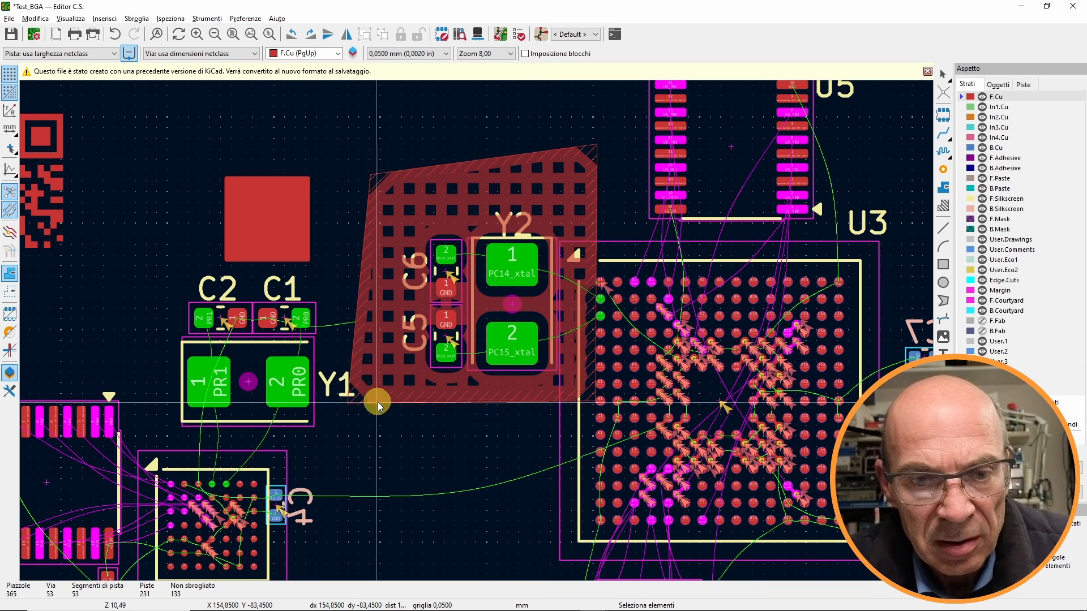
{"action": "left_click", "coordinate": [399, 382]}
{"action": "double_click", "coordinate": [399, 382]}
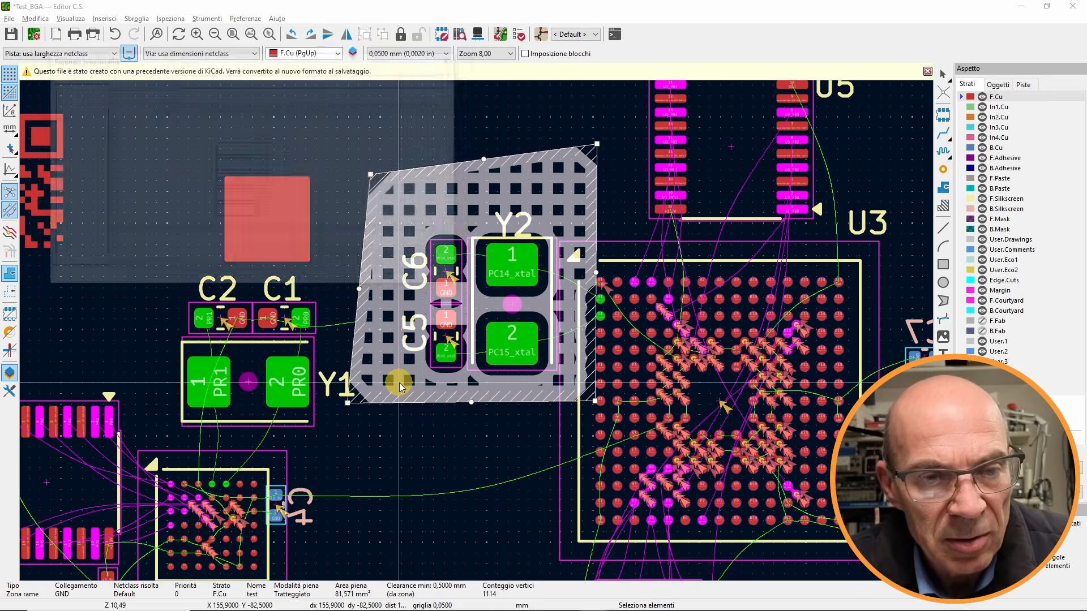
{"action": "left_click", "coordinate": [378, 279]}
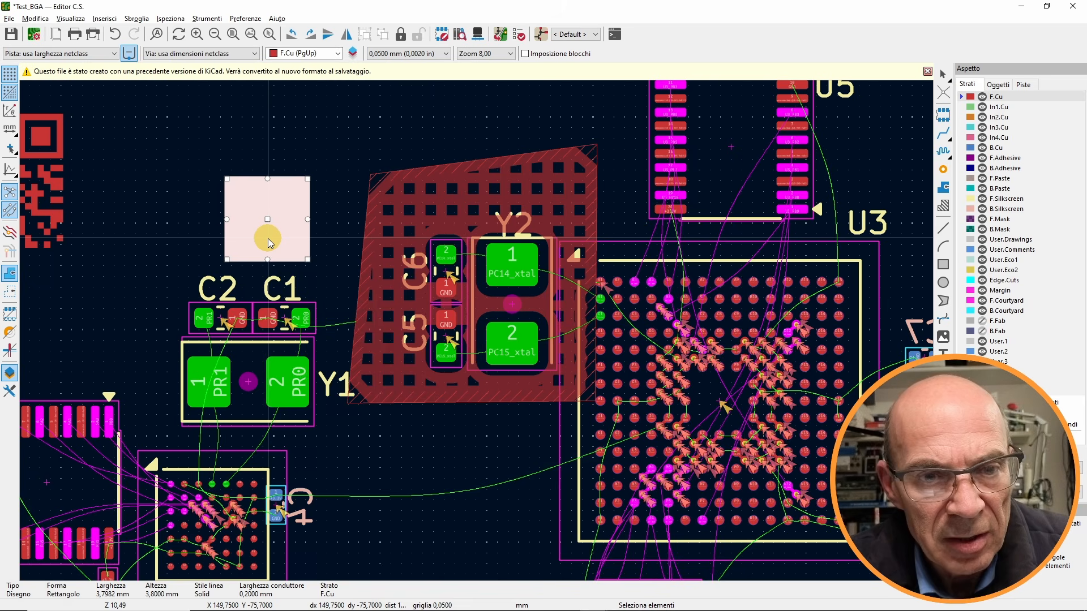
Turn the filled F.Cu rectangle above C1 and C2 into a rounded rectangle with a 1 mm corner radius.
{"action": "right_click", "coordinate": [268, 243]}
{"action": "key", "text": "e"}
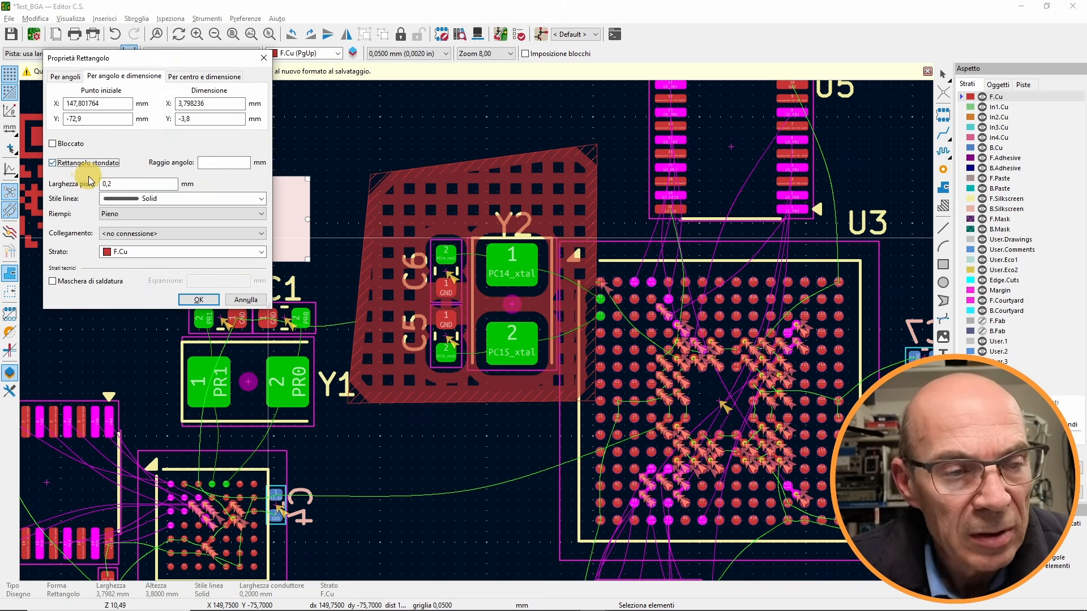
{"action": "left_click", "coordinate": [79, 164]}
{"action": "left_click", "coordinate": [215, 165]}
{"action": "type", "text": "2"}
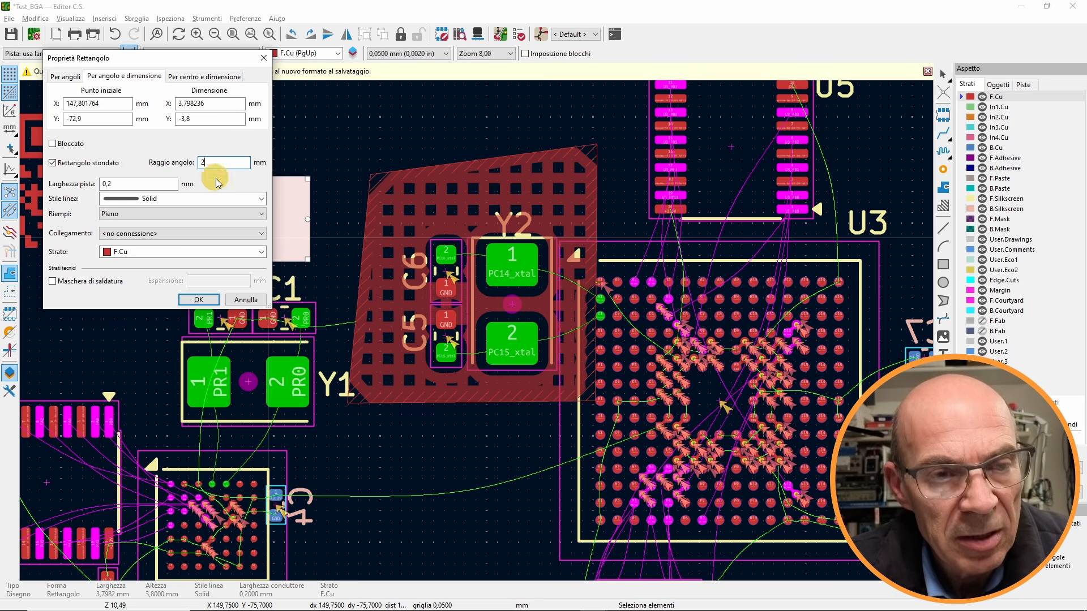
{"action": "left_click", "coordinate": [198, 299]}
{"action": "key", "text": "Return"}
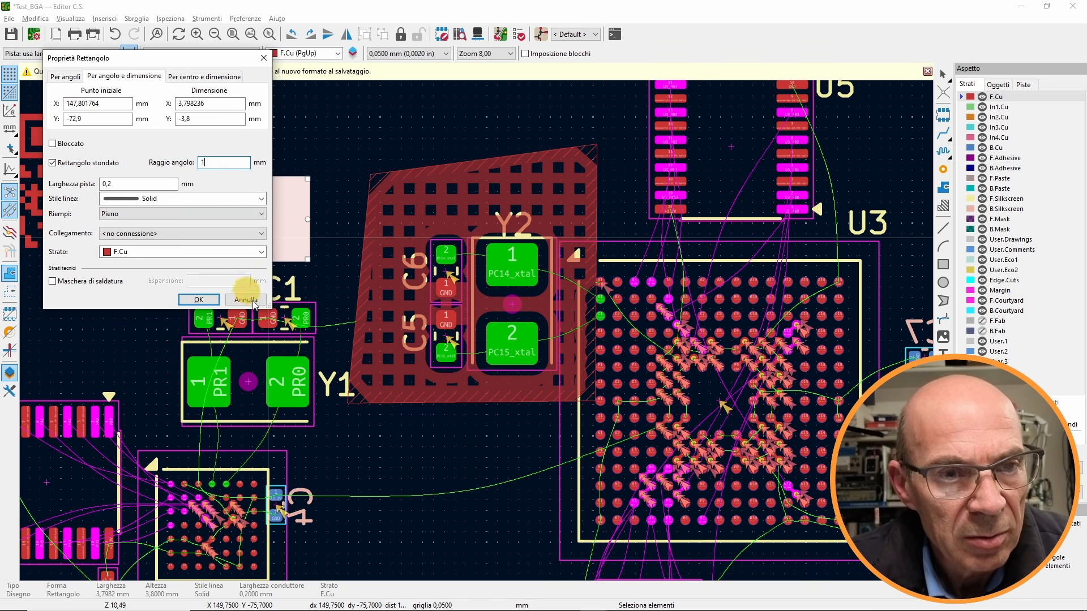
{"action": "left_click", "coordinate": [199, 299]}
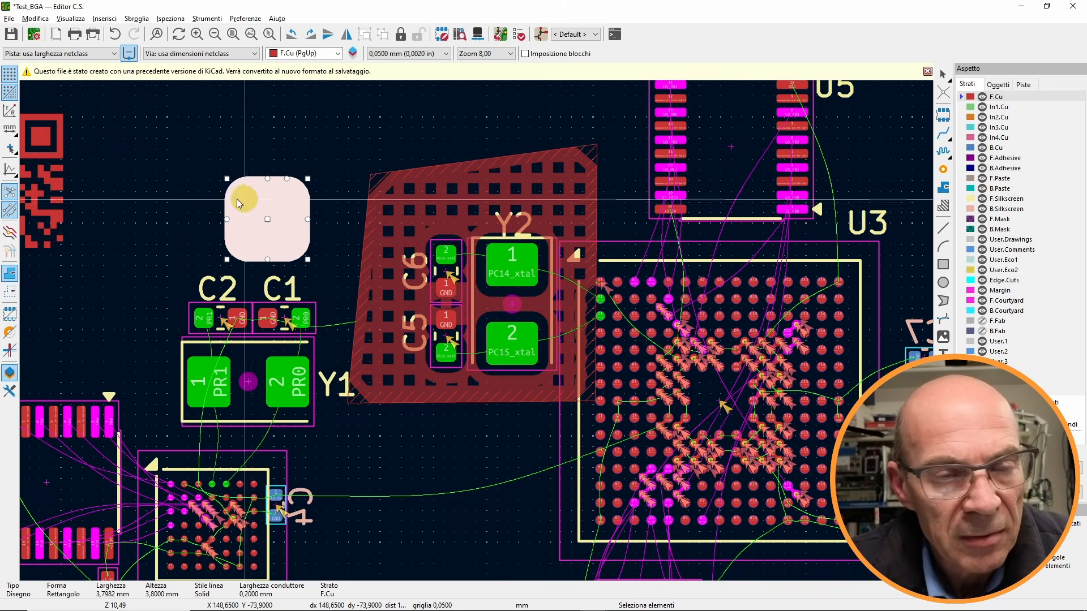
Enlarge the rounded rectangle from its upper-left corner, deselect it and switch back to the KICAD 10.pdf feature list.
{"action": "left_click", "coordinate": [198, 230]}
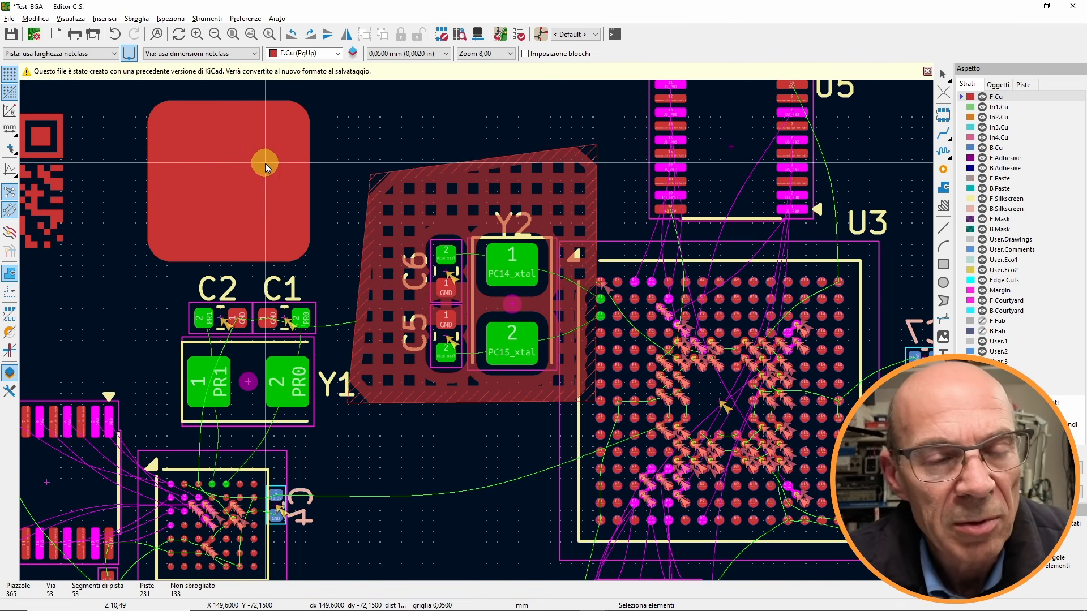
{"action": "left_click", "coordinate": [265, 163]}
{"action": "left_click", "coordinate": [342, 143]}
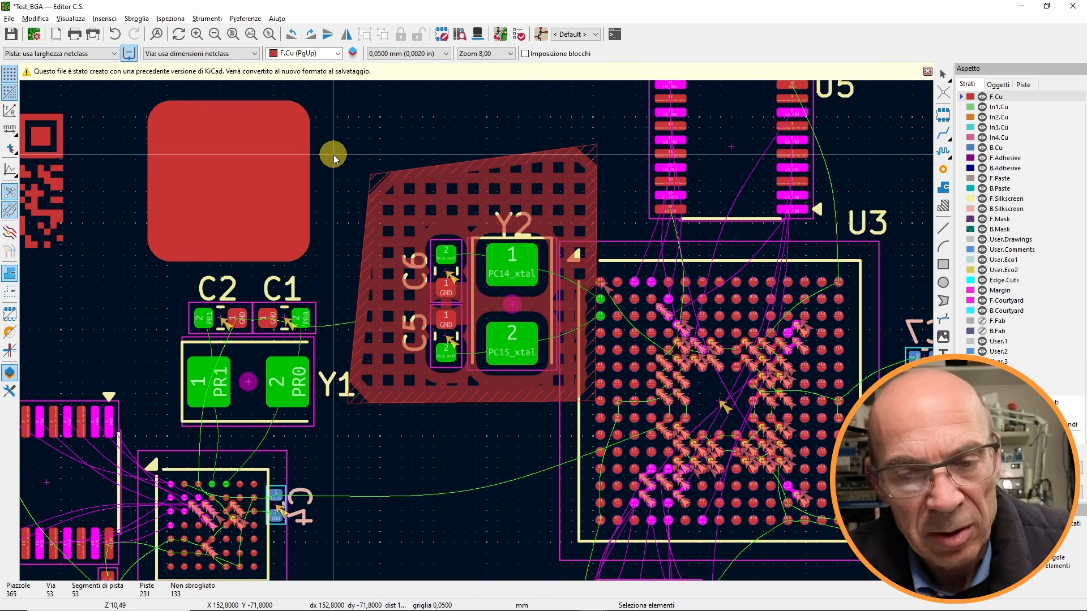
{"action": "key", "text": "alt+Tab"}
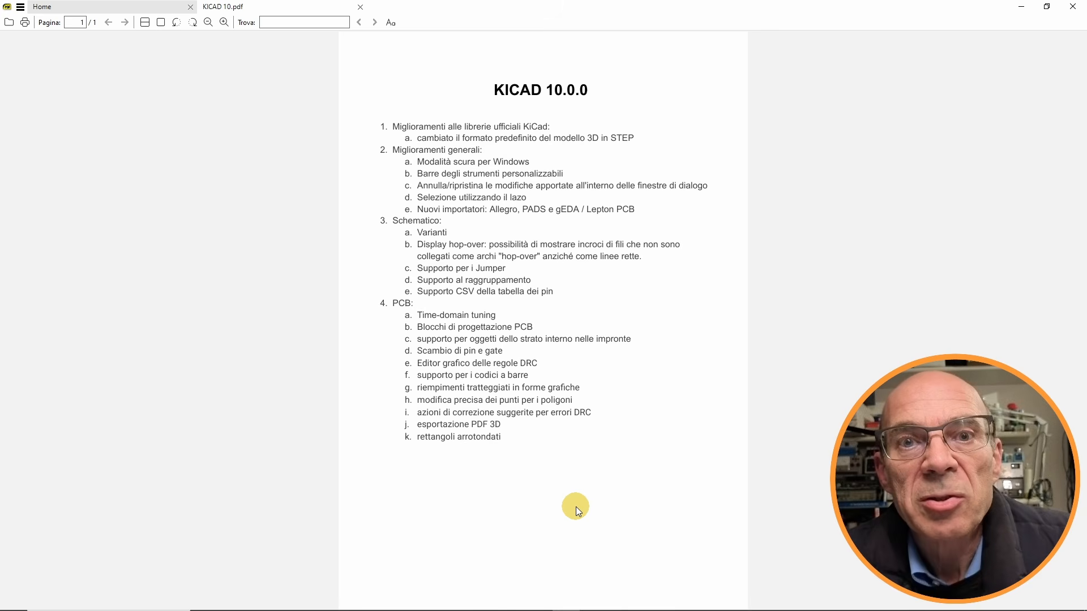